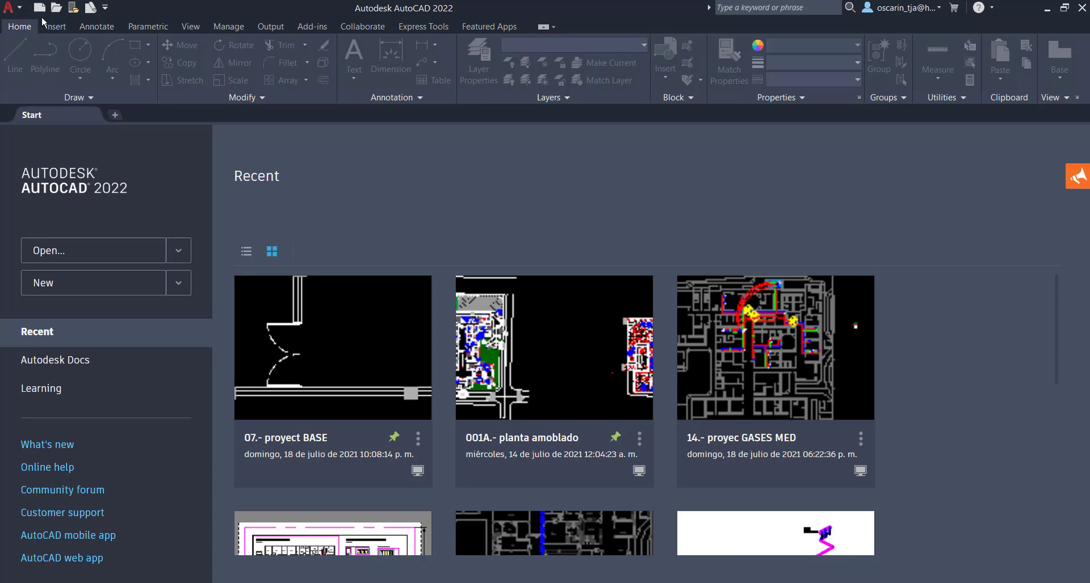
Create a new drawing from the acadiso template and dock the command line below the drawing area
left_click(8, 7)
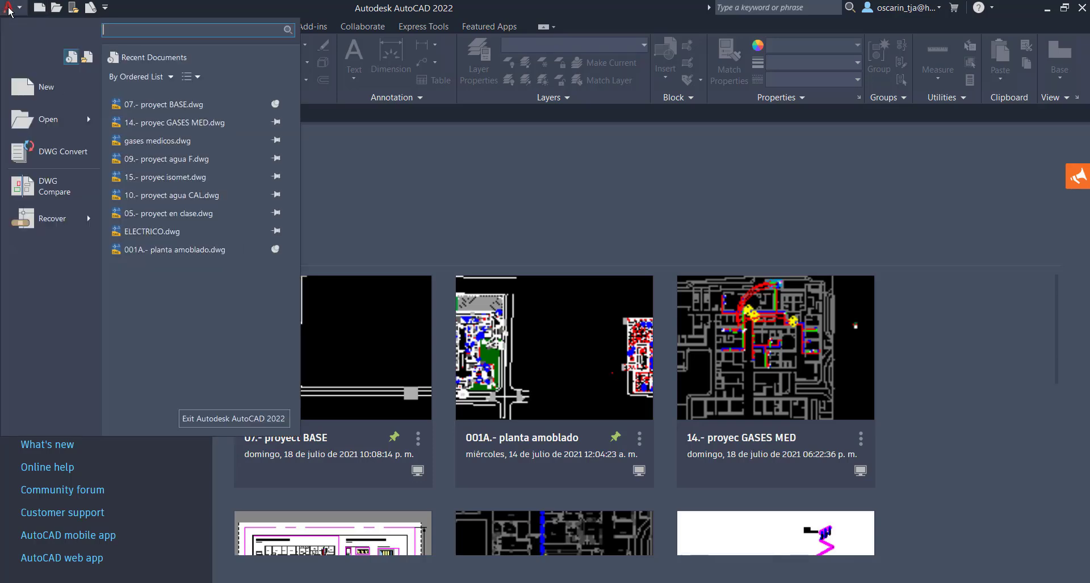
left_click(38, 85)
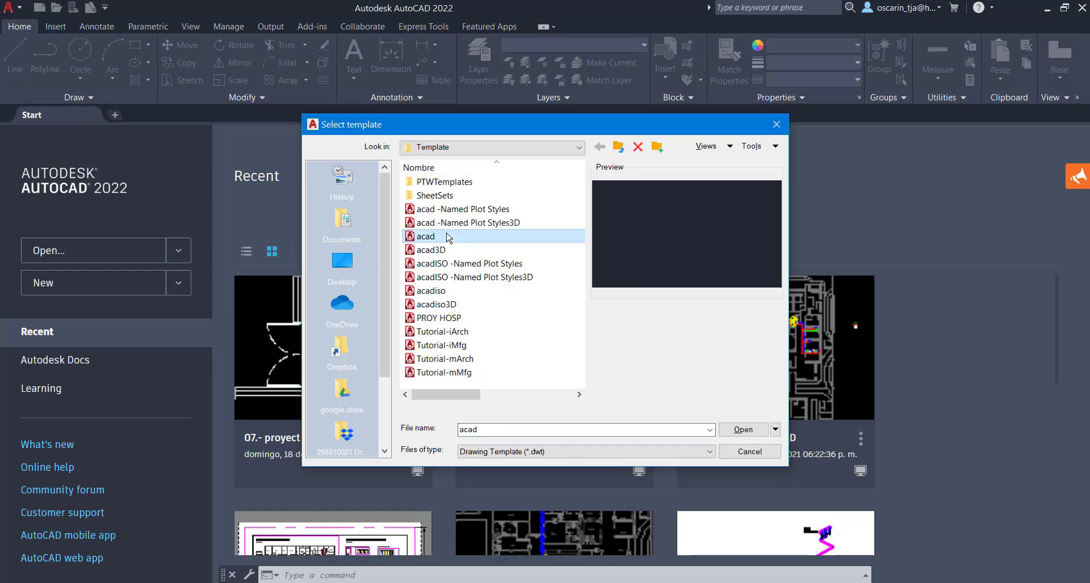
left_click(445, 292)
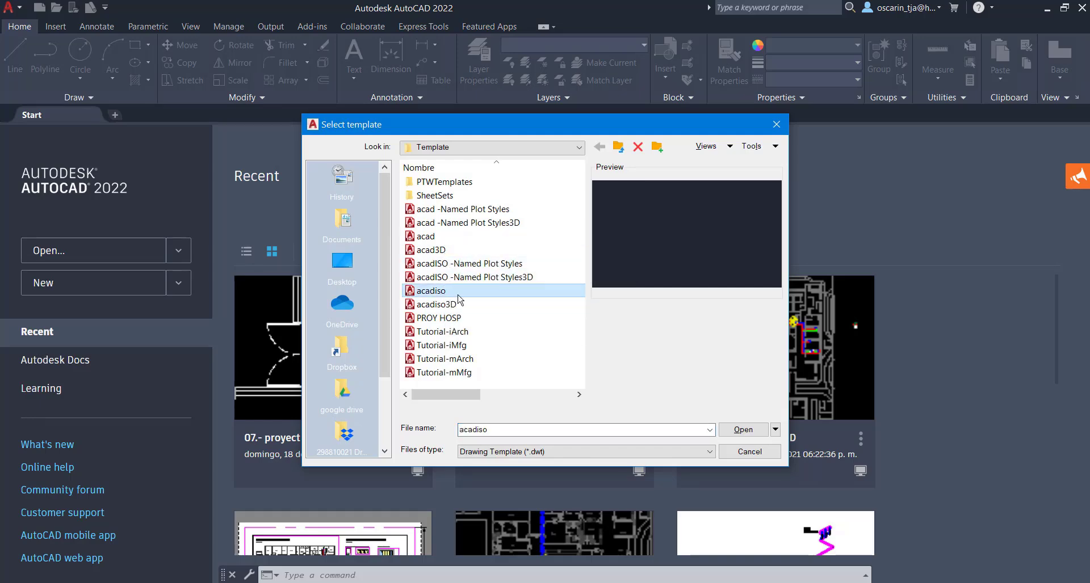
left_click(454, 306)
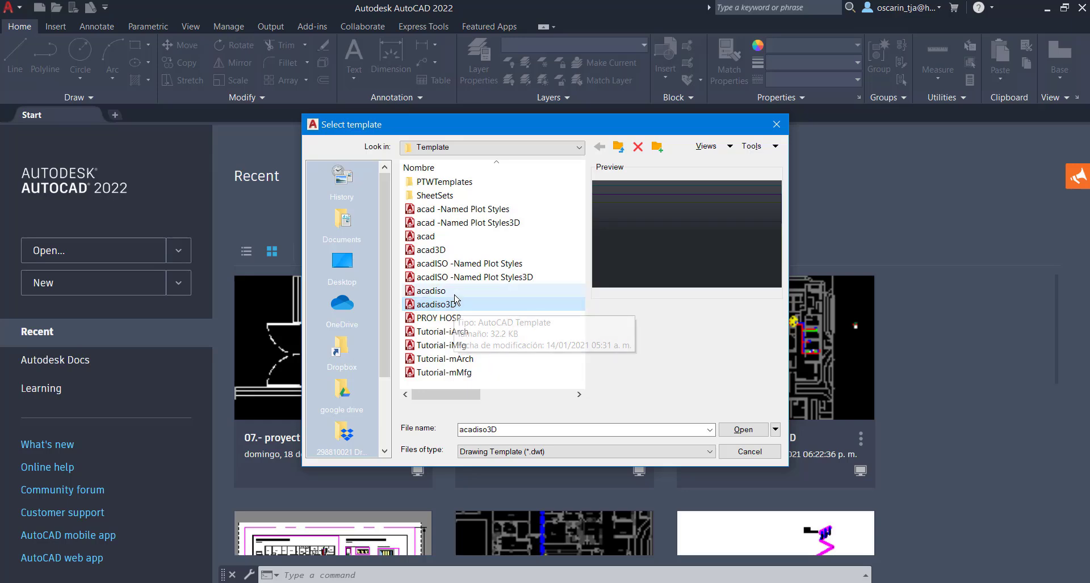
left_click(454, 294)
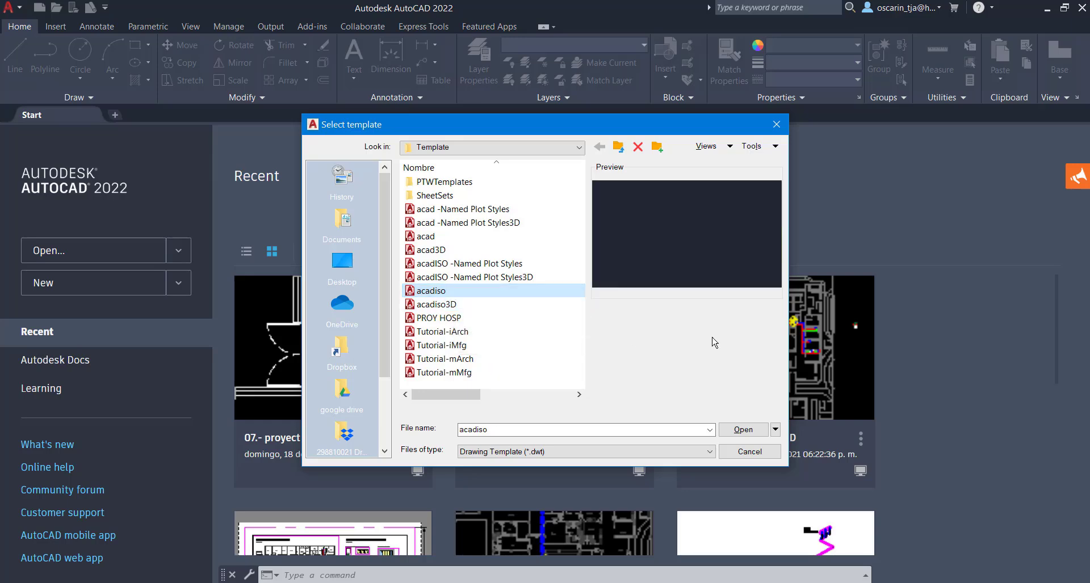
left_click(738, 431)
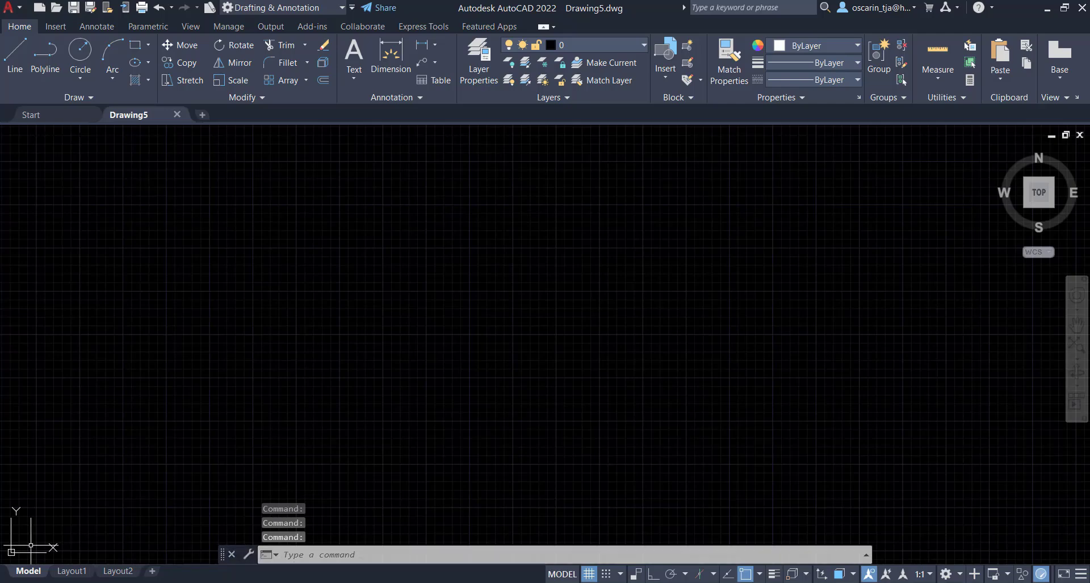
left_click_drag(221, 556, 136, 560)
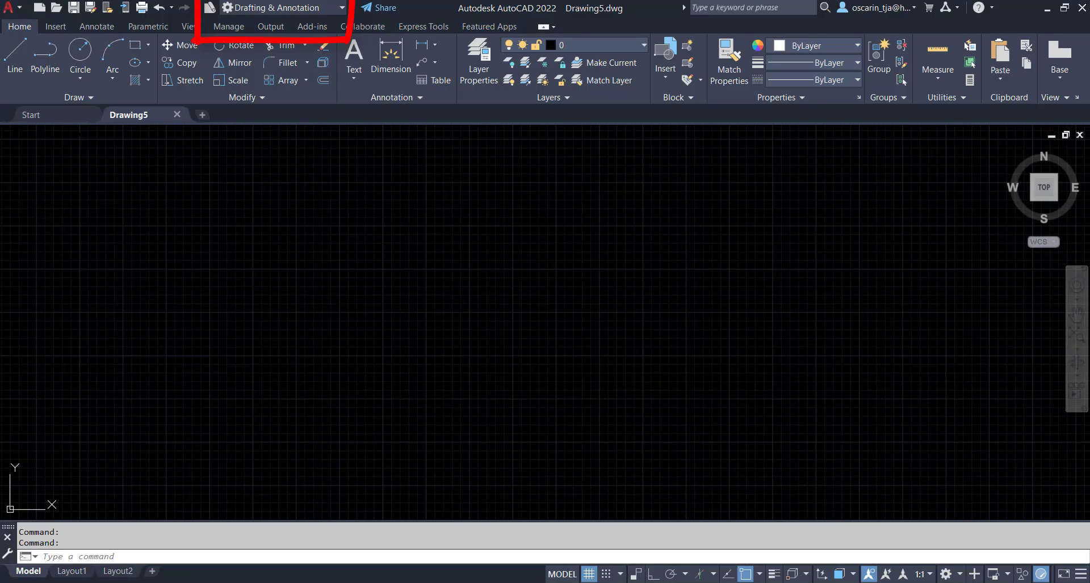
Hide the Workspace selector from the Quick Access Toolbar and show it again
left_click(341, 11)
left_click(343, 9)
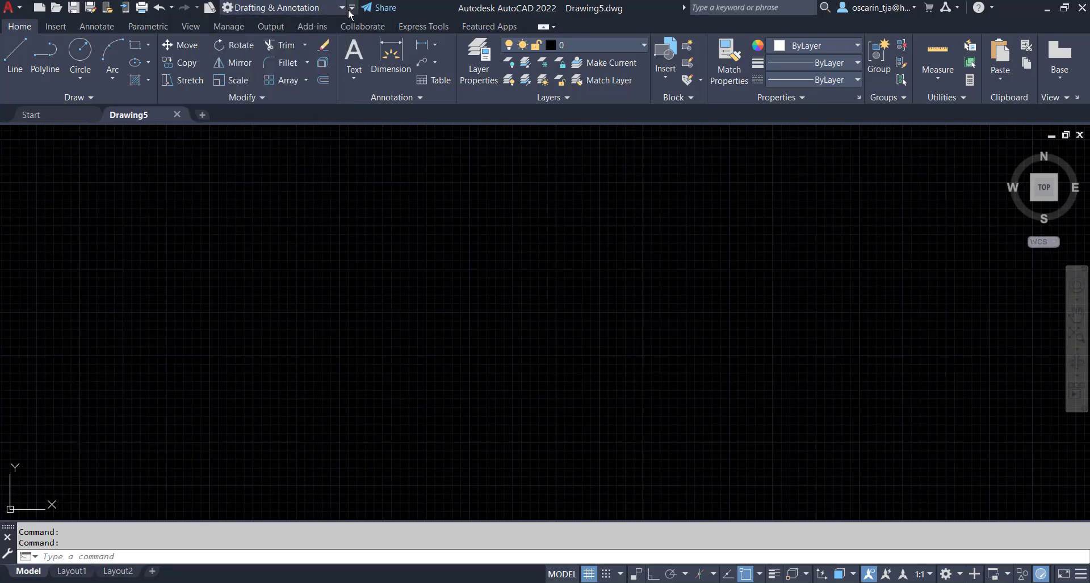
left_click(350, 11)
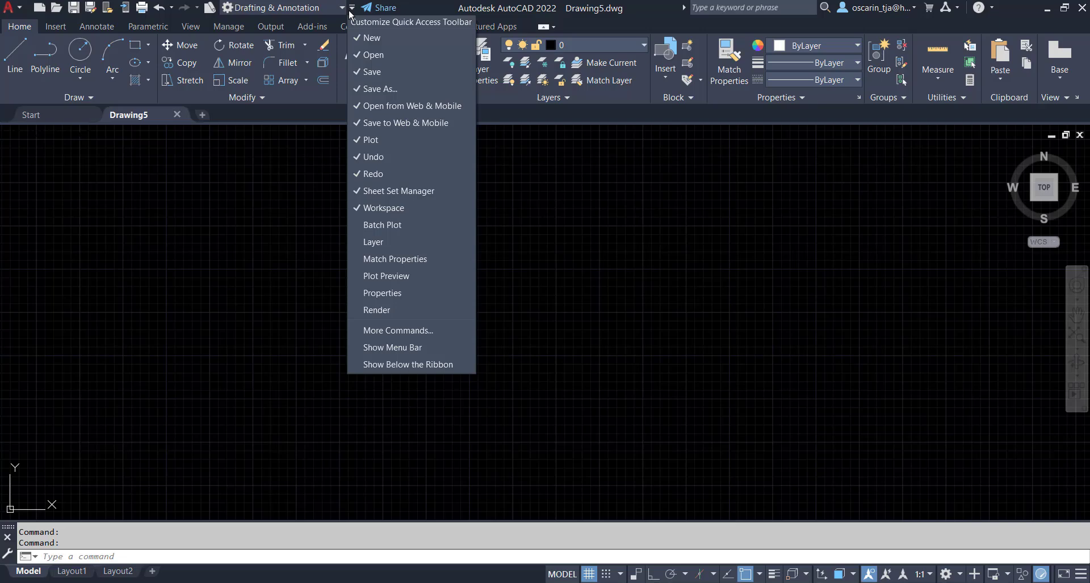
left_click(387, 209)
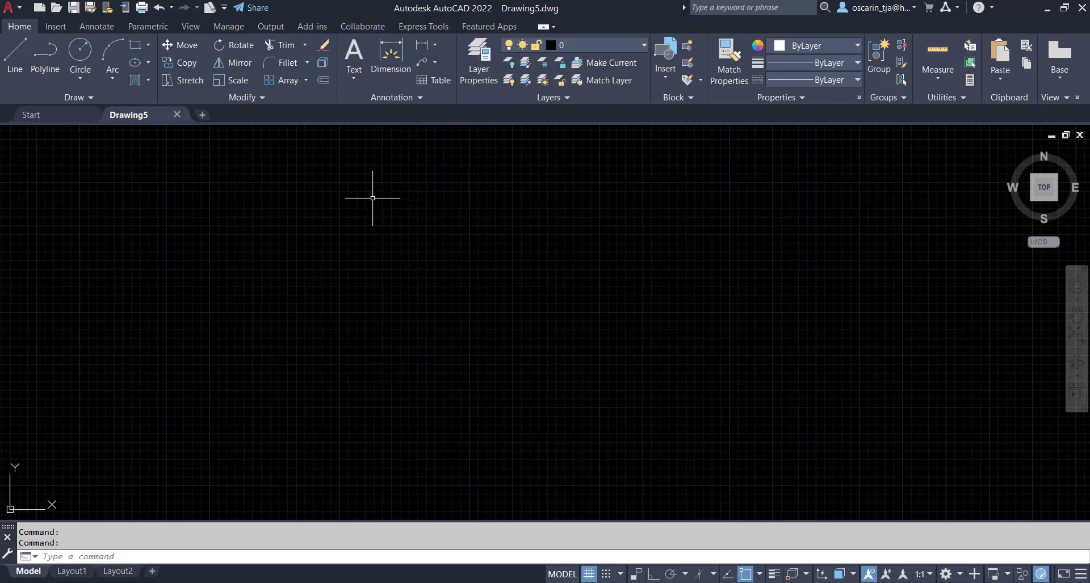
left_click(225, 8)
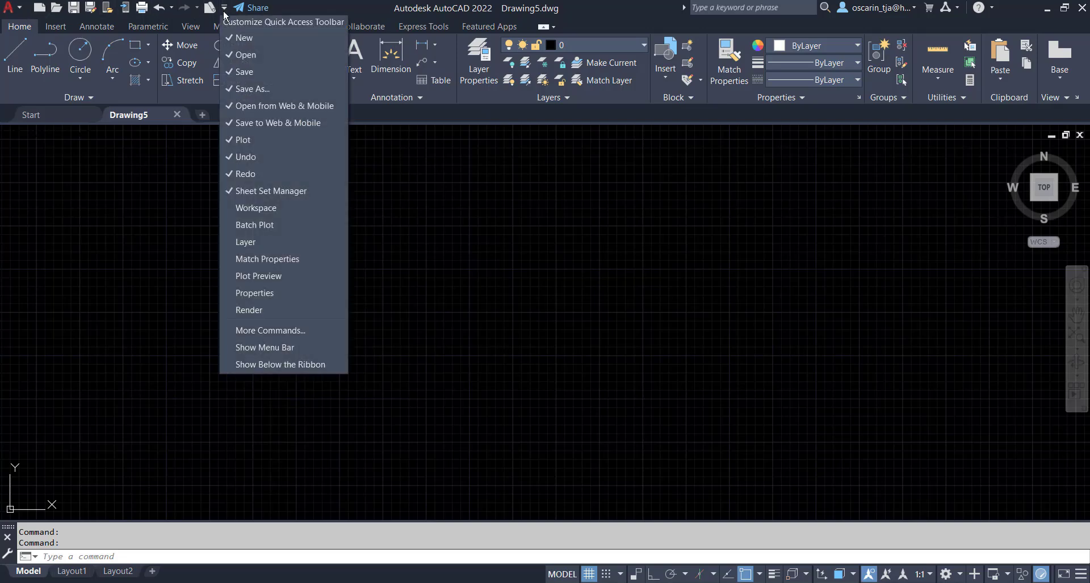
left_click(264, 209)
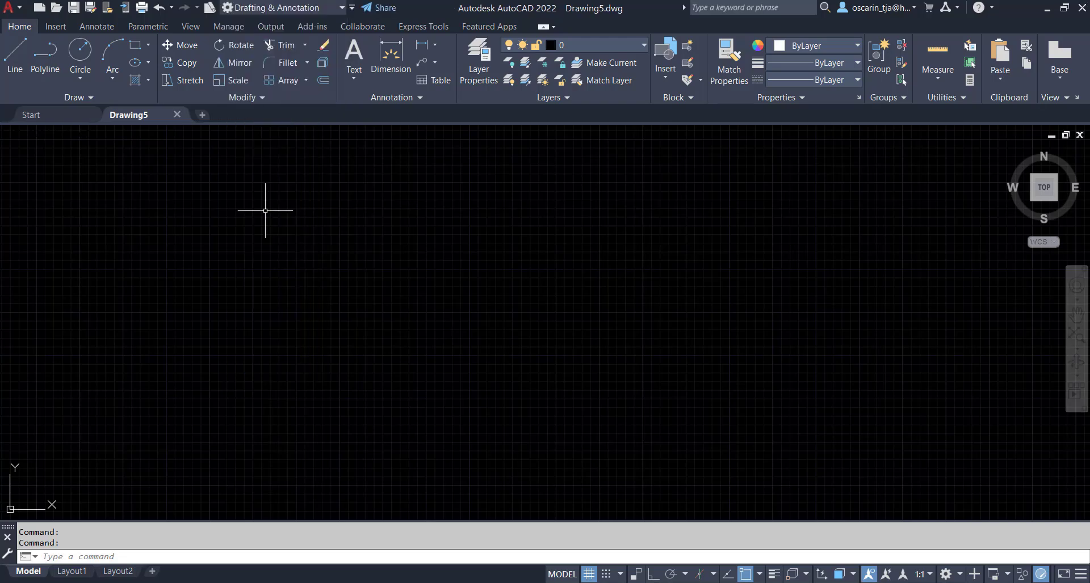
Switch the workspace from Drafting & Annotation to 3D Basics
left_click(341, 8)
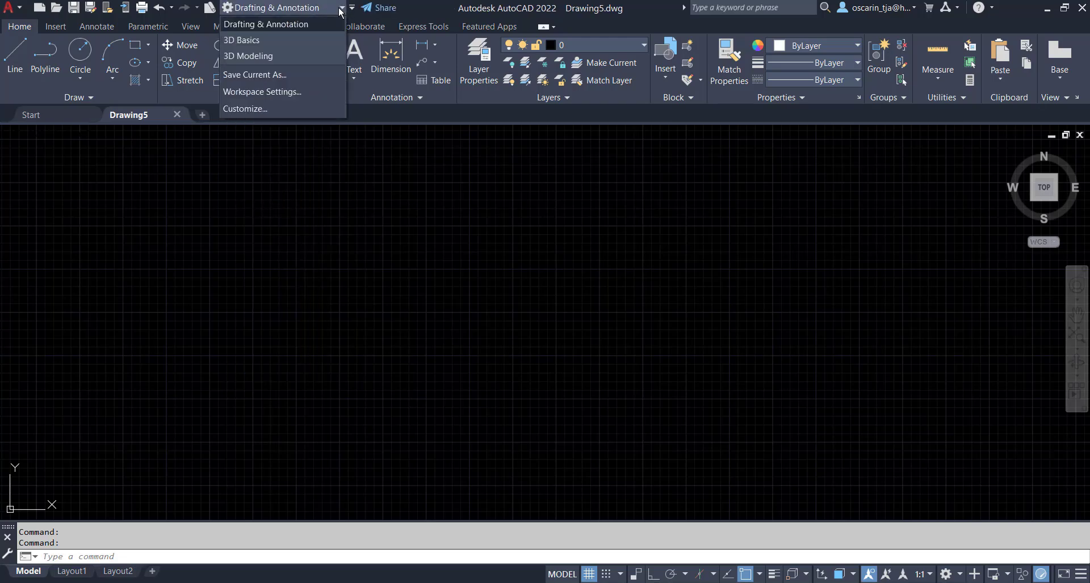
left_click(265, 45)
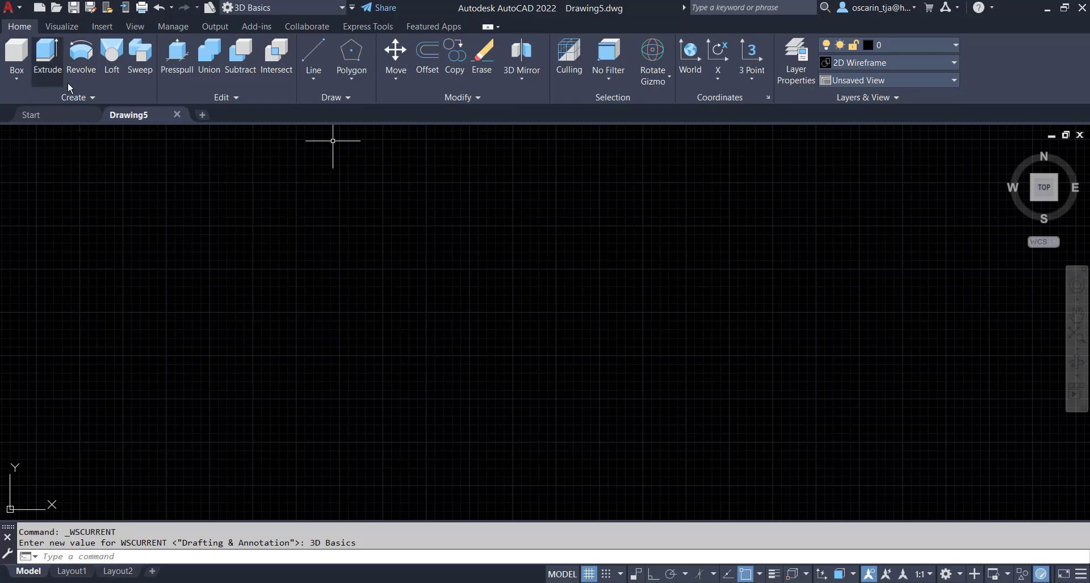
Examine the workspace's tools for creating, editing and modifying 3D objects, and the available visual styles
left_click(89, 97)
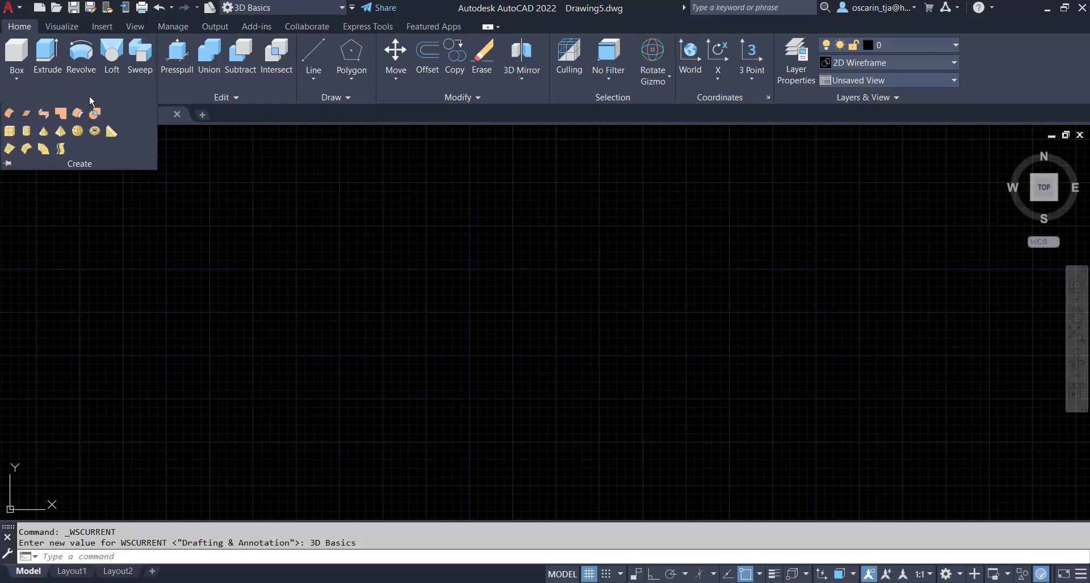
left_click(229, 95)
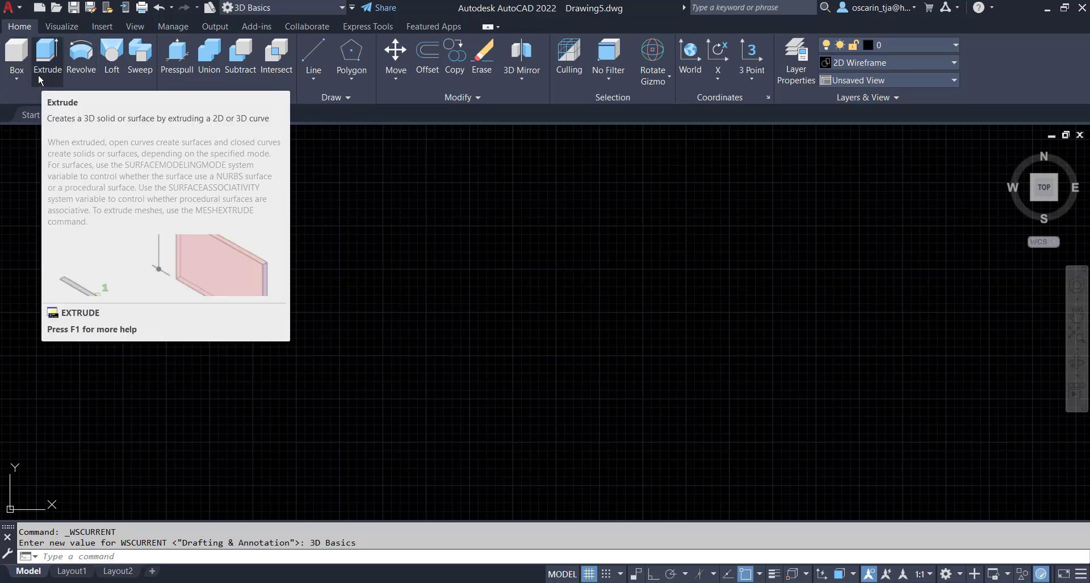
left_click(16, 78)
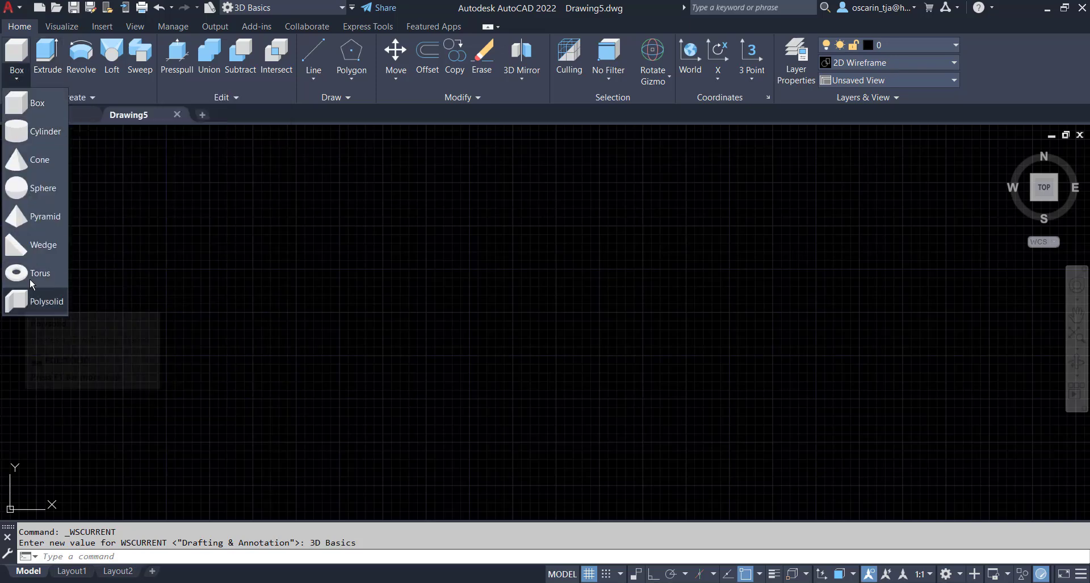
left_click(222, 97)
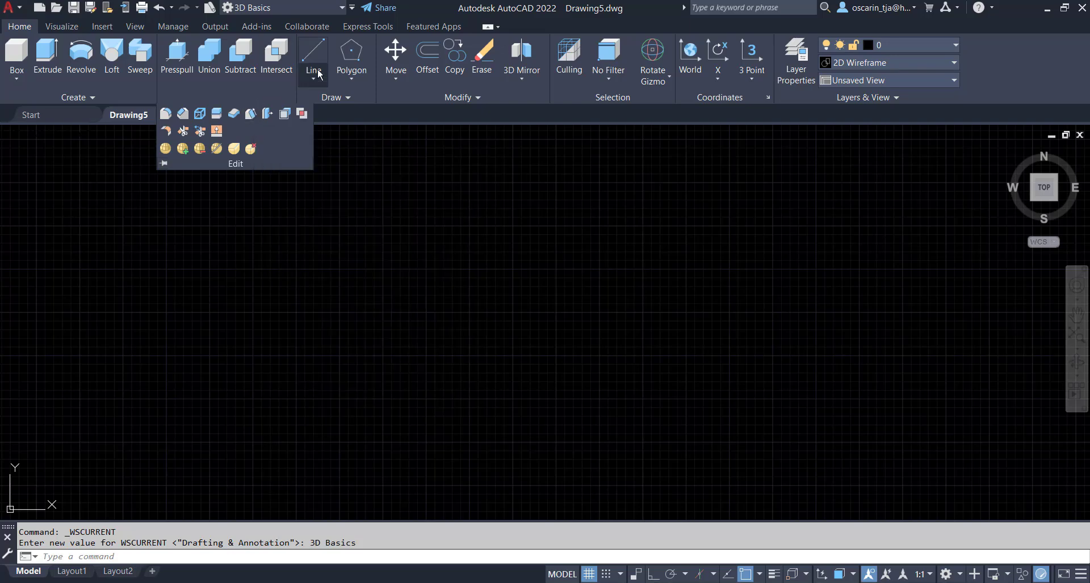
left_click(394, 83)
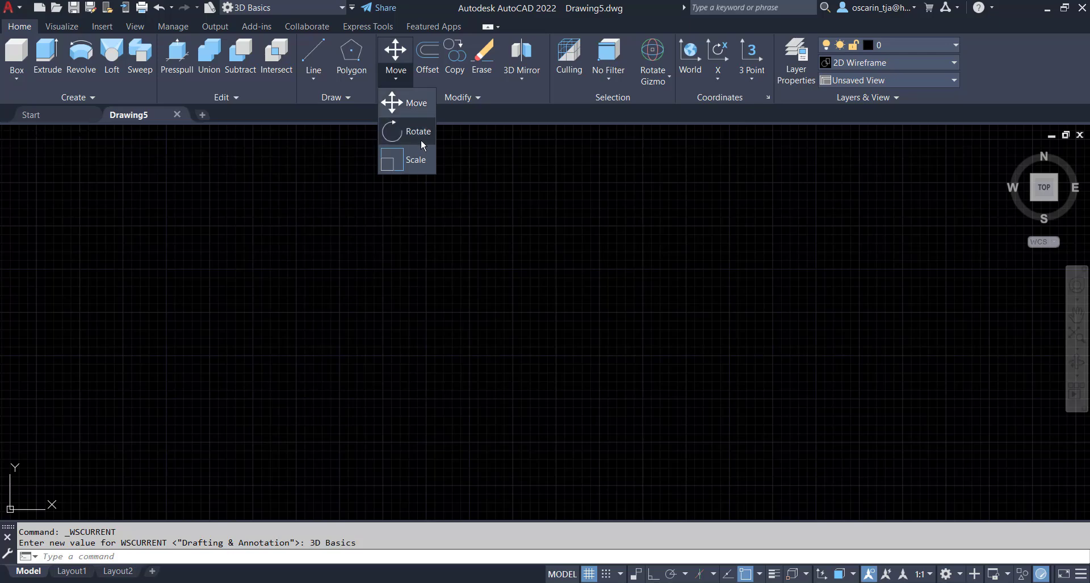
left_click(523, 82)
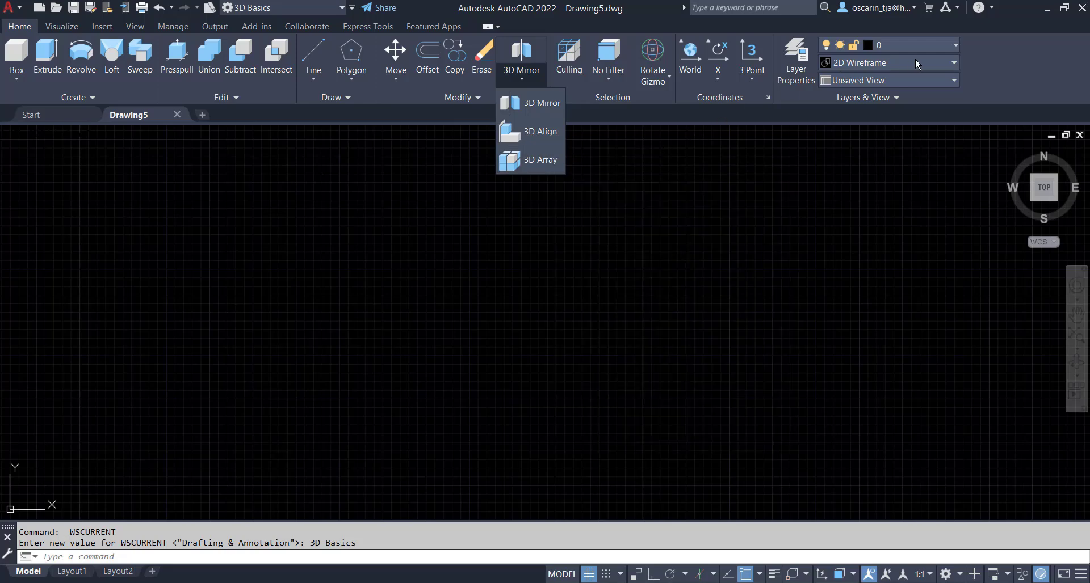
left_click(886, 62)
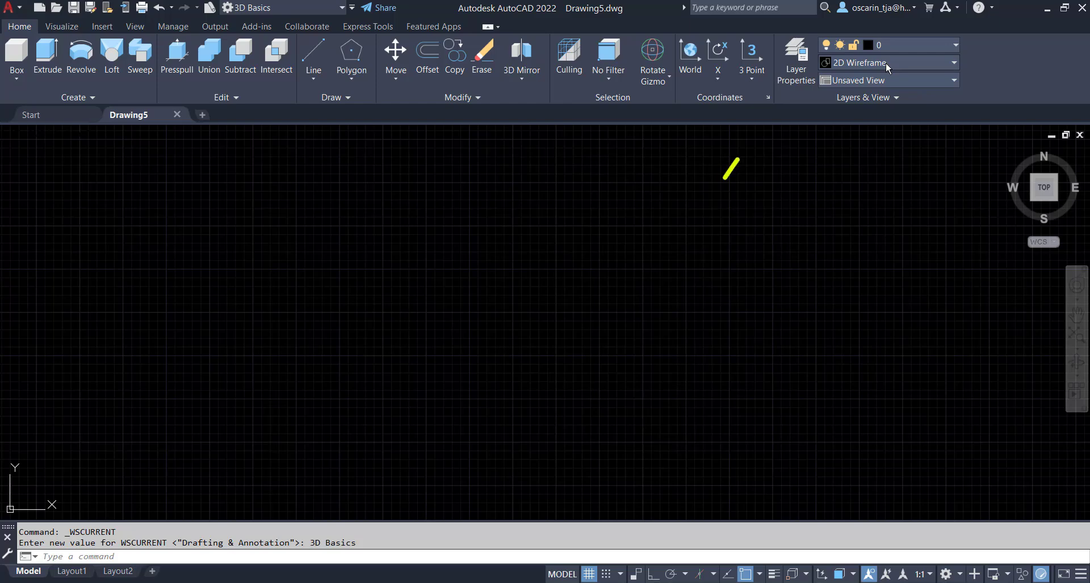
left_click(935, 62)
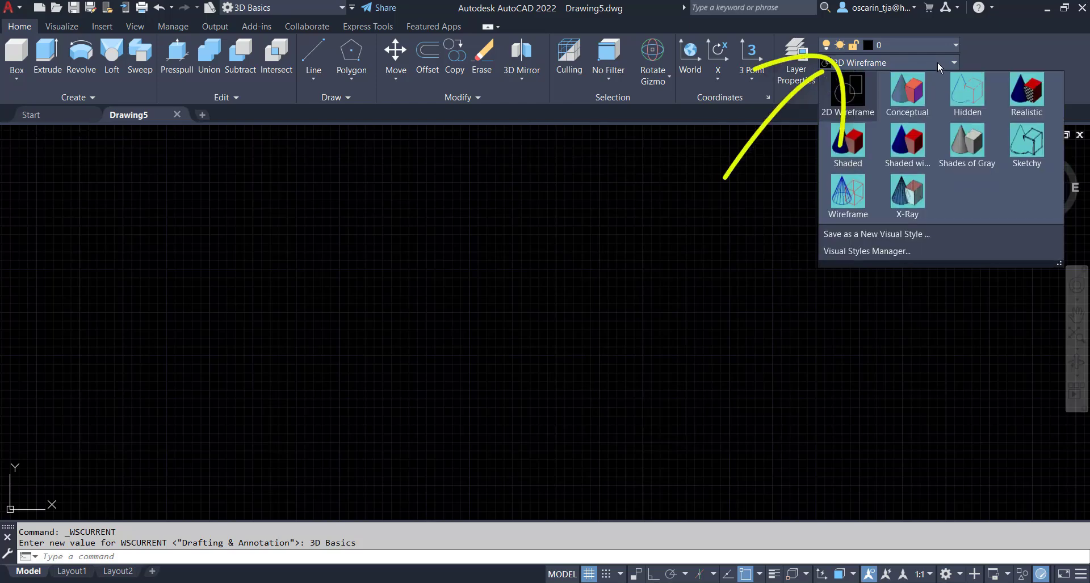
left_click(938, 62)
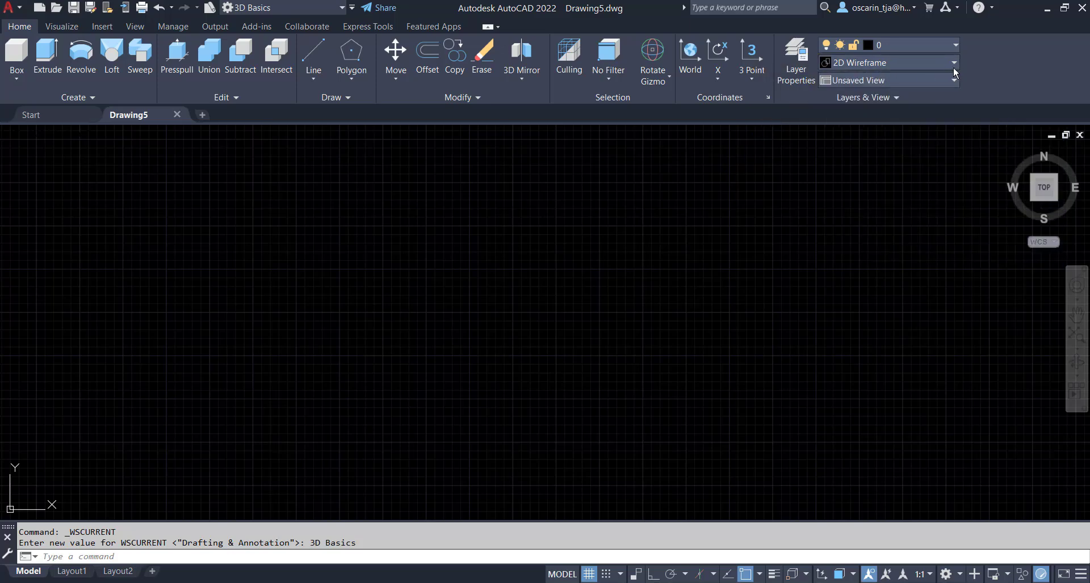
Create a cylinder with a freehand circular base in the upper-left part of the drawing area and a height of 50
left_click(13, 82)
left_click(23, 119)
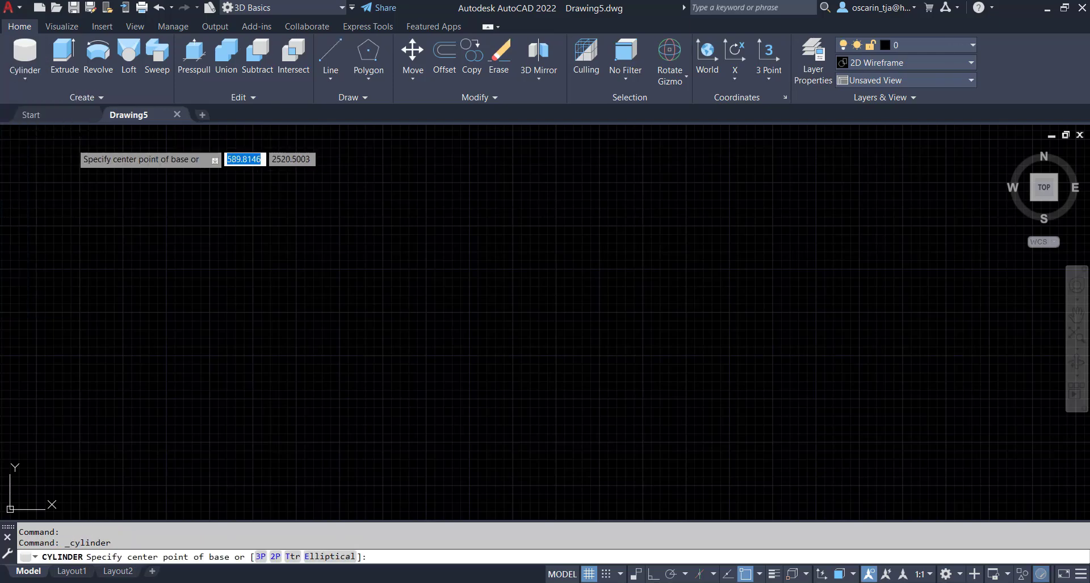
left_click(324, 227)
left_click(337, 288)
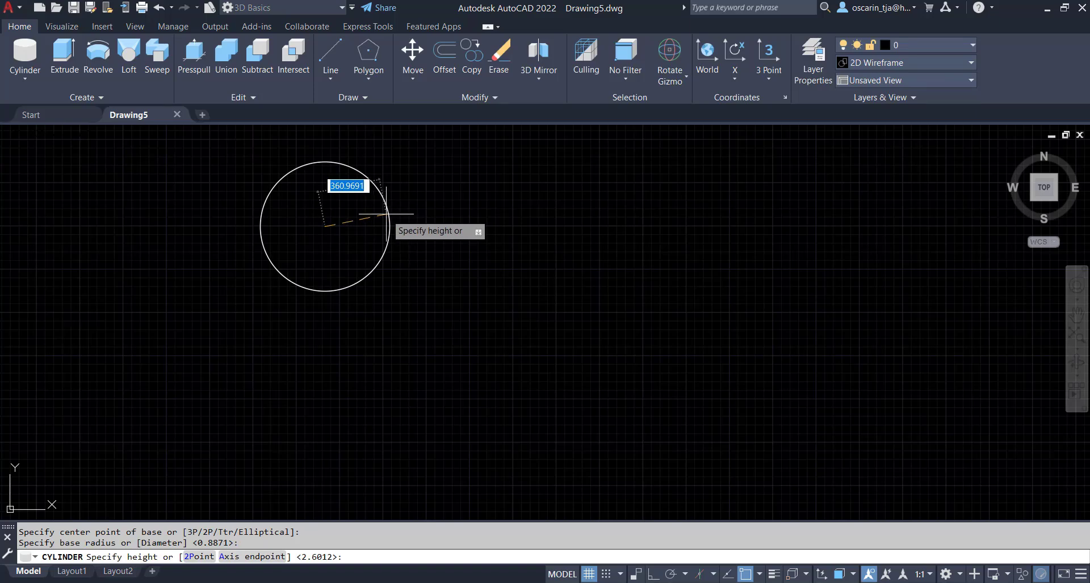
type("50")
key("Return")
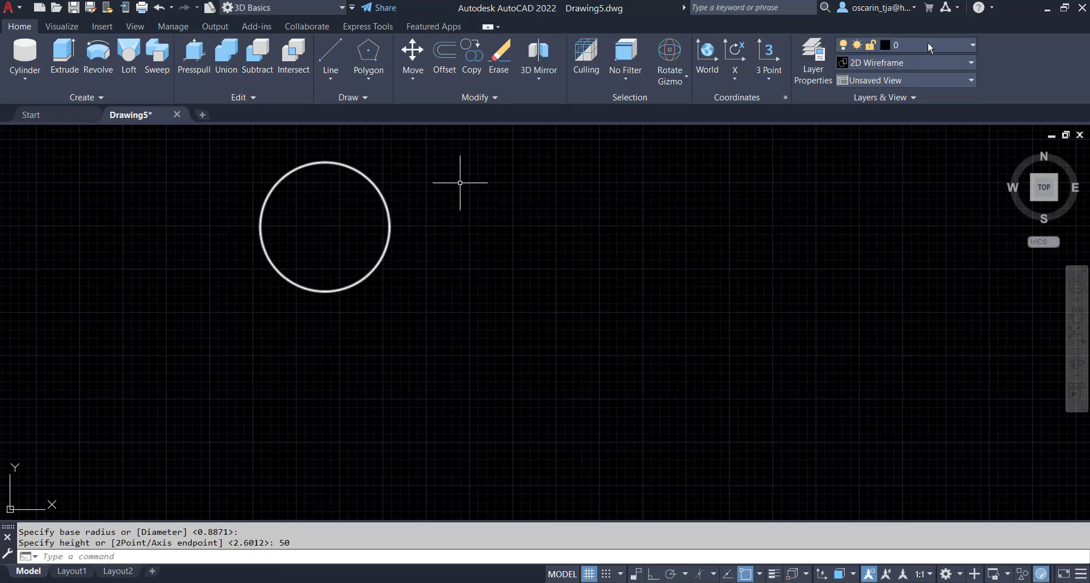
Stretch the cylinder's top face upward freehand to make the solid several times taller, keeping its base in place
left_click(1033, 201)
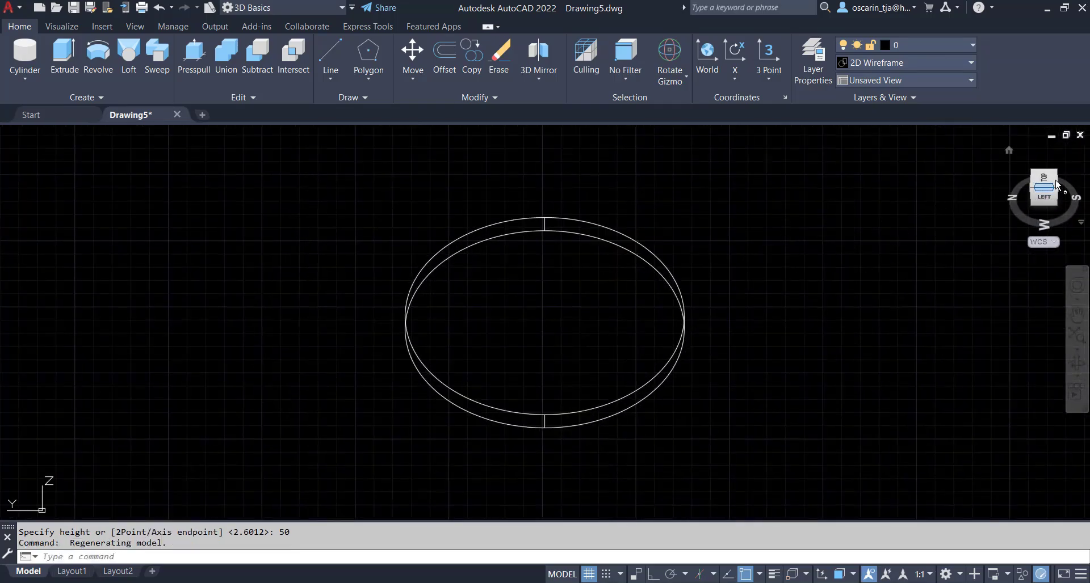
left_click(1057, 178)
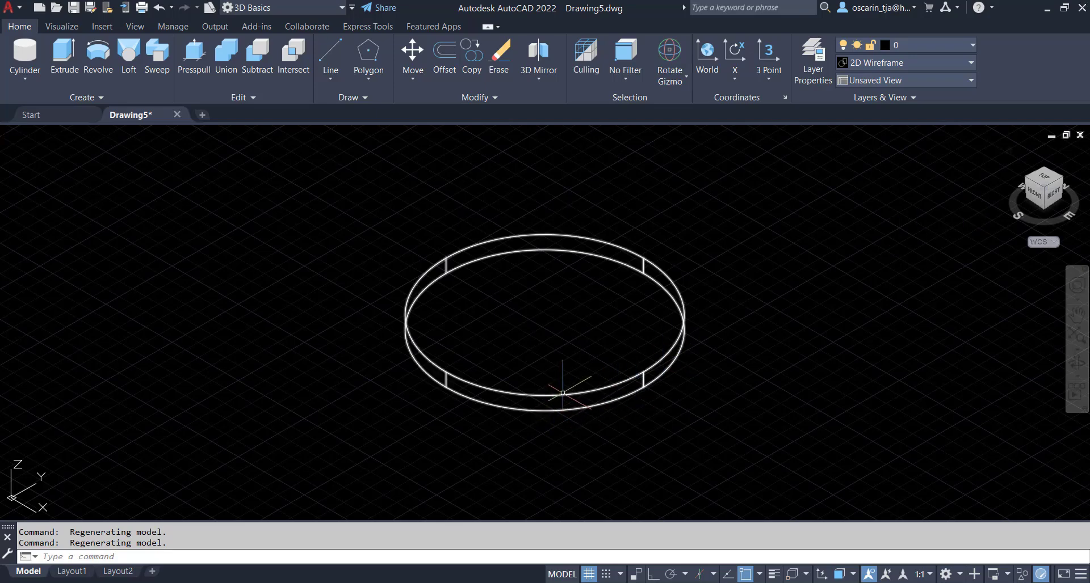
left_click(562, 395)
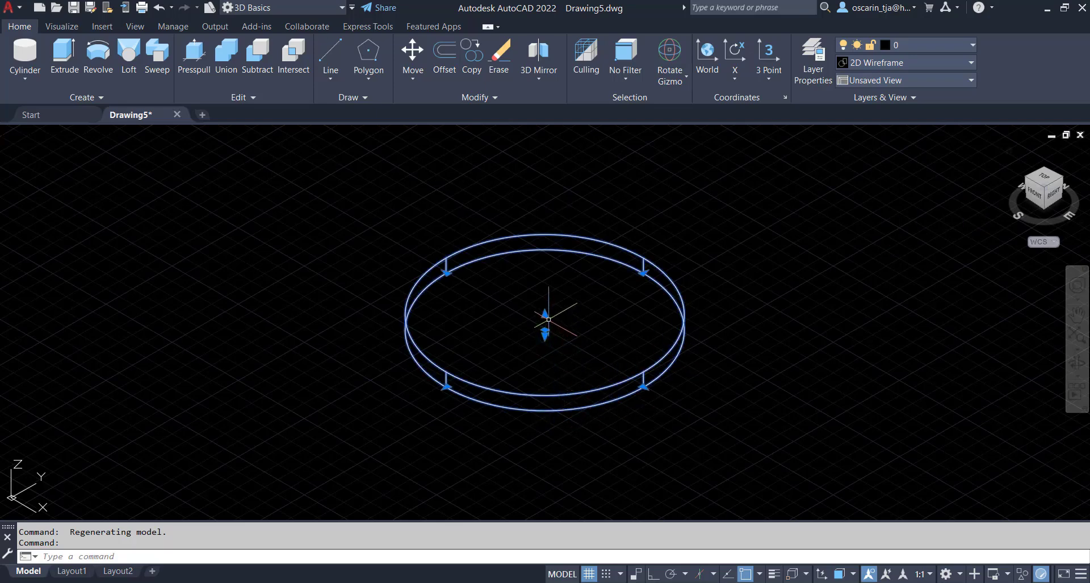
left_click(544, 315)
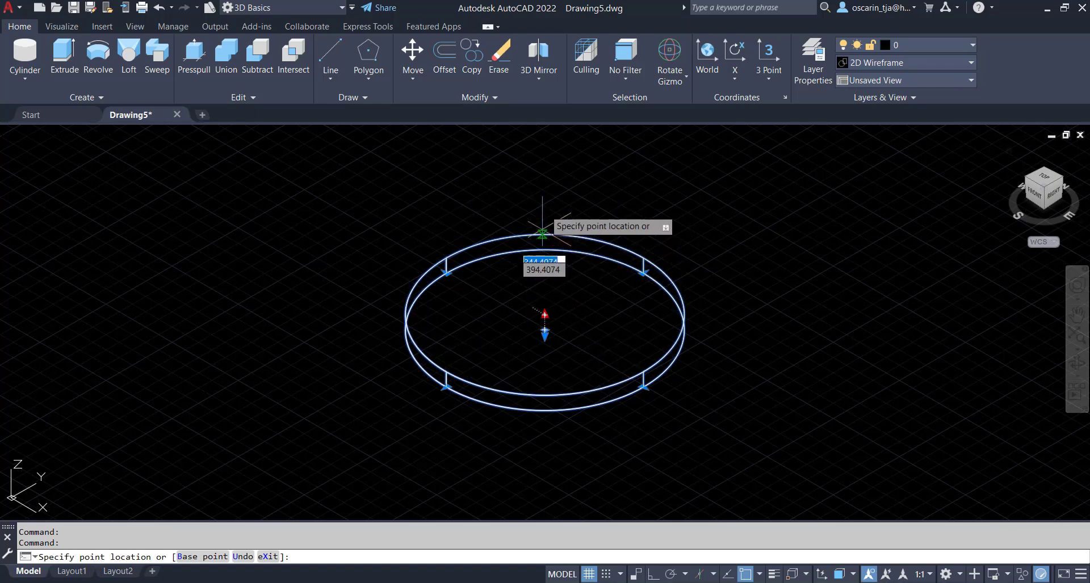
key("Escape")
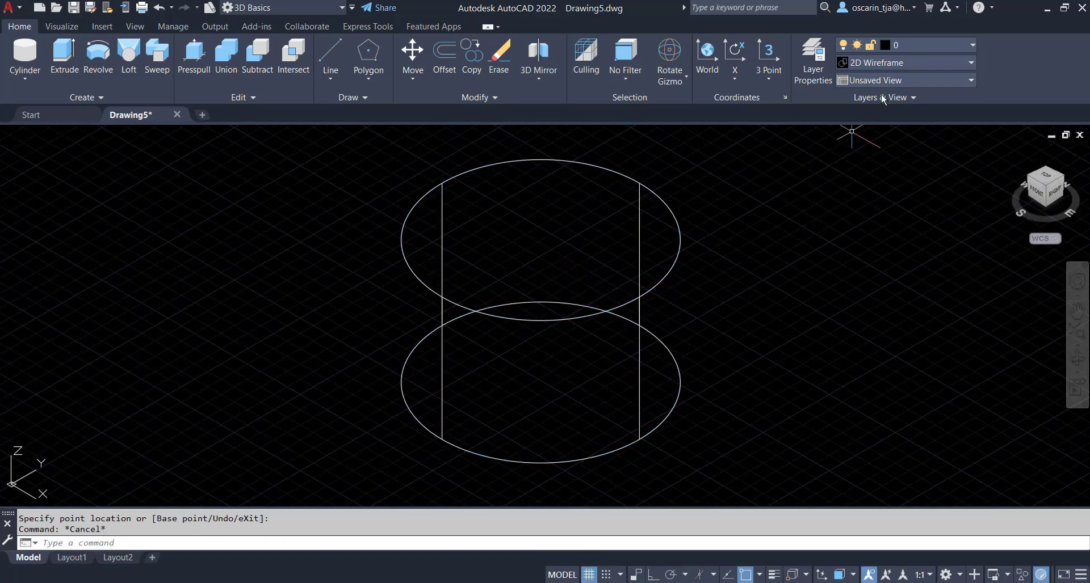
Display the cylinder in the Conceptual visual style and switch it to Shades of Gray
left_click(908, 66)
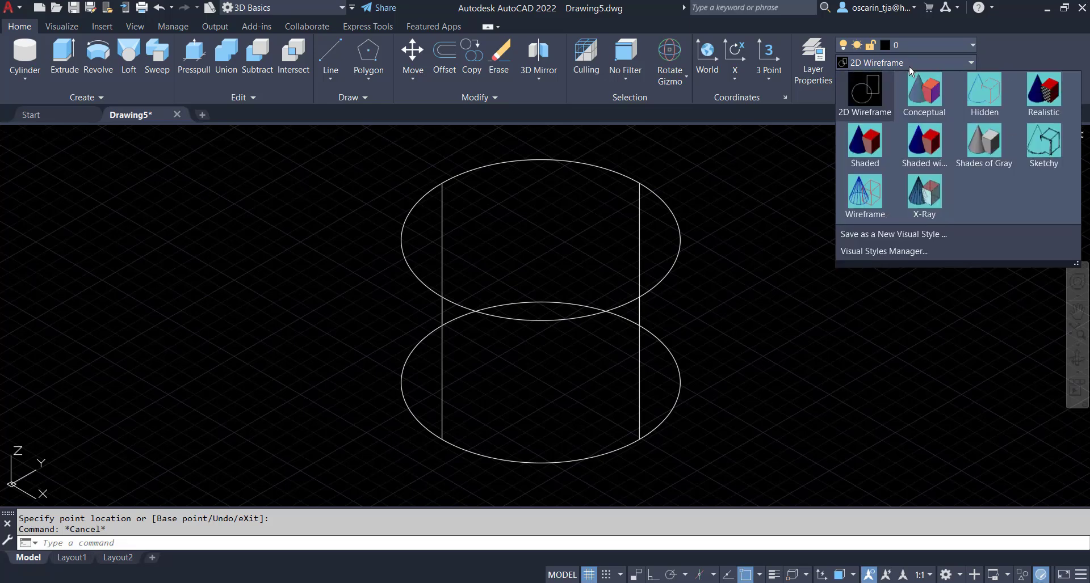
left_click(924, 97)
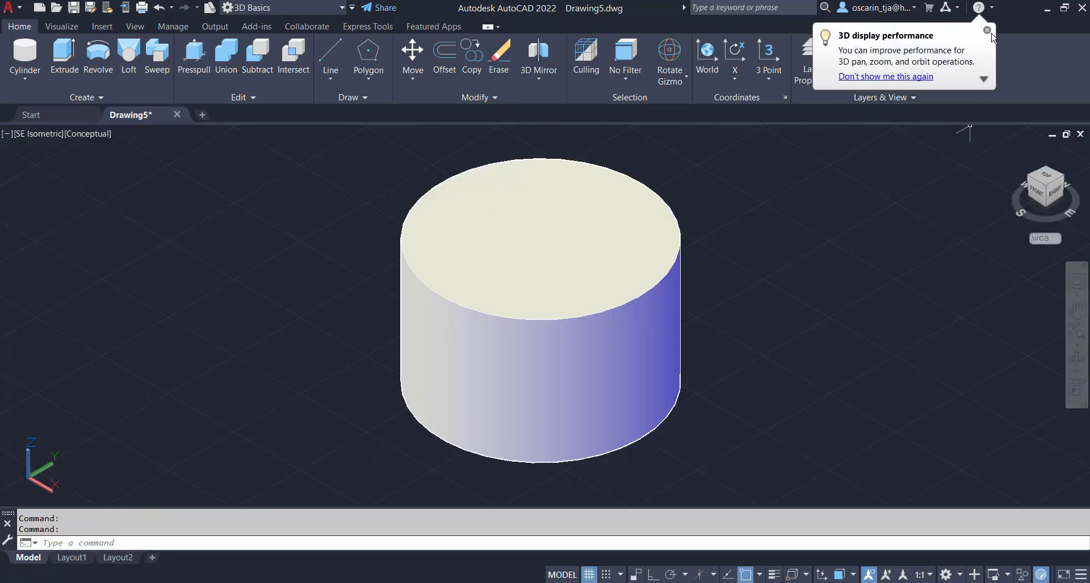
left_click(987, 31)
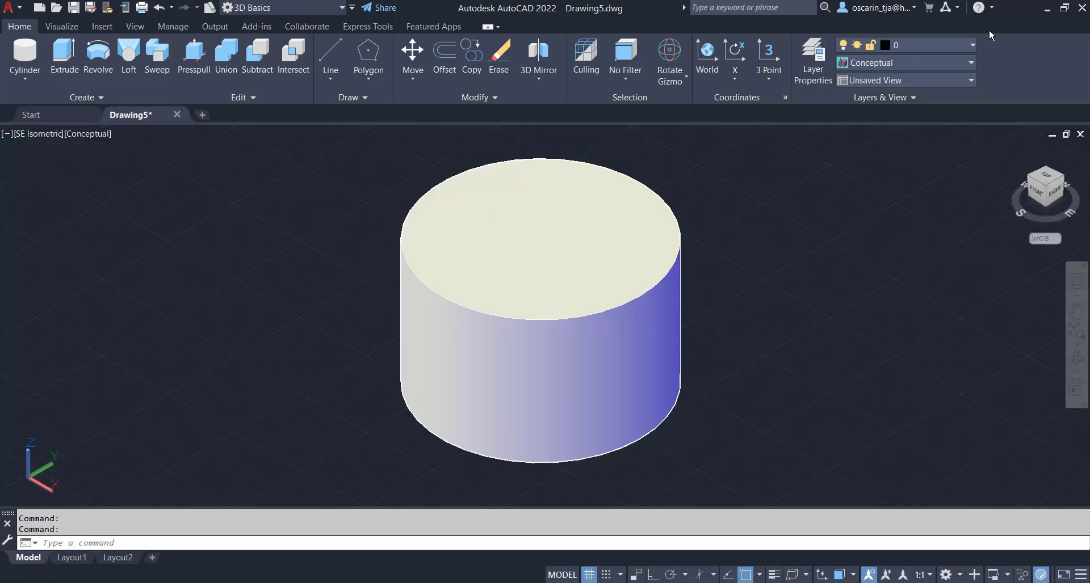
left_click(948, 62)
left_click(984, 145)
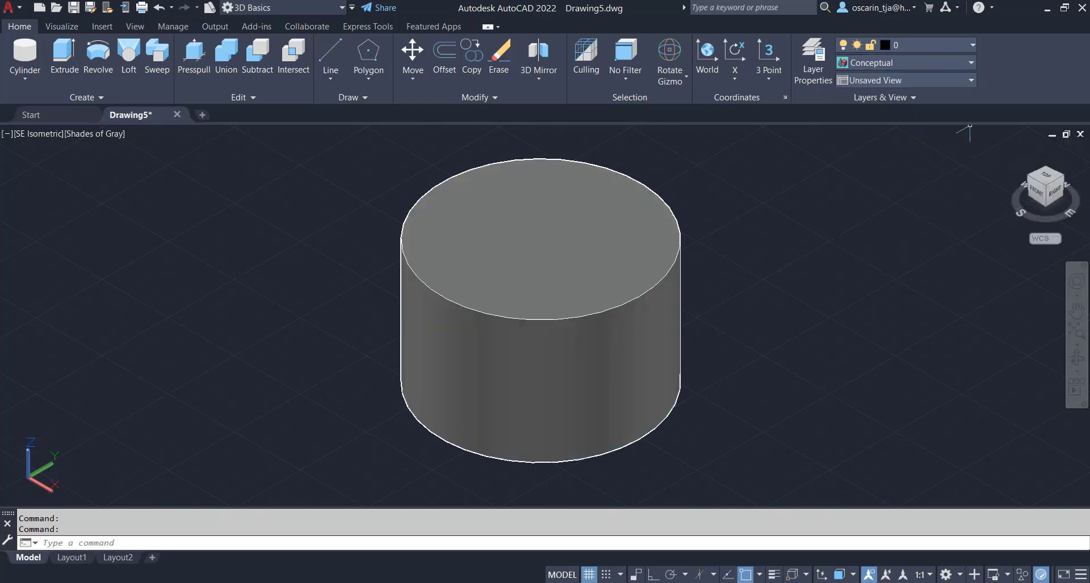
Display the cylinder in the Sketchy visual style and switch it back to Conceptual
left_click(940, 66)
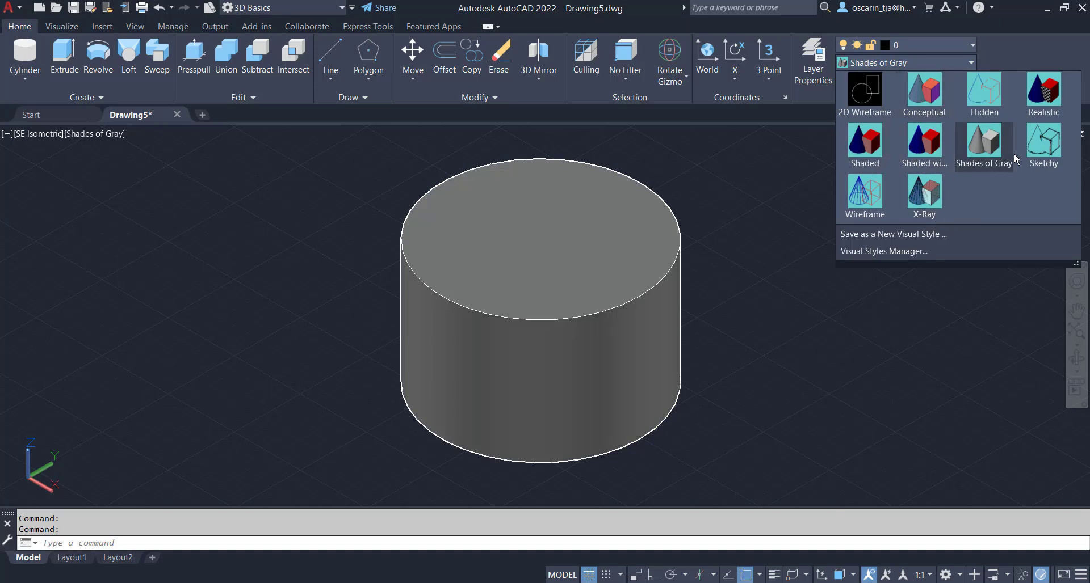
left_click(1040, 147)
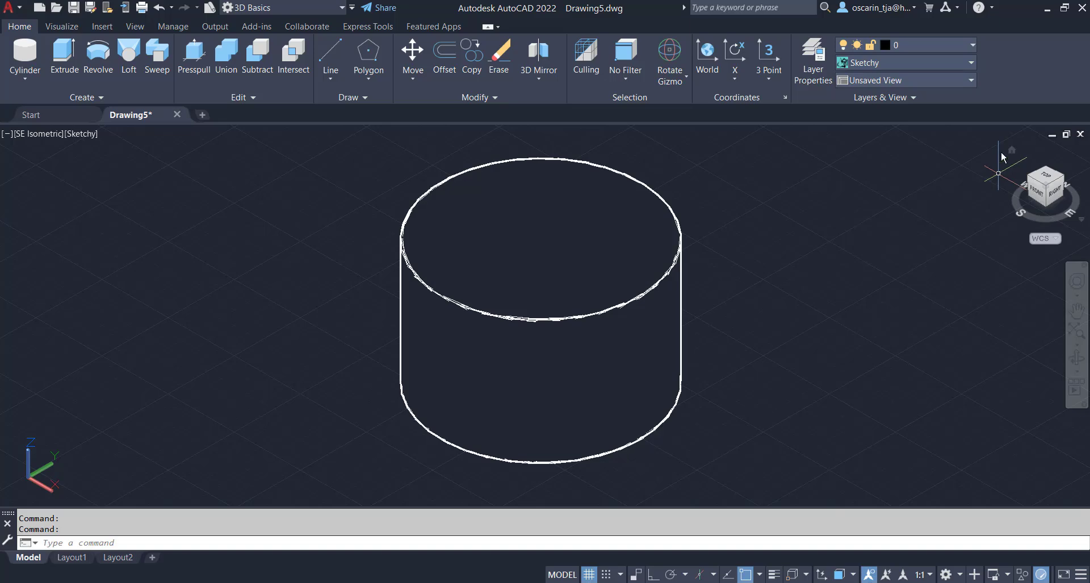
left_click(941, 65)
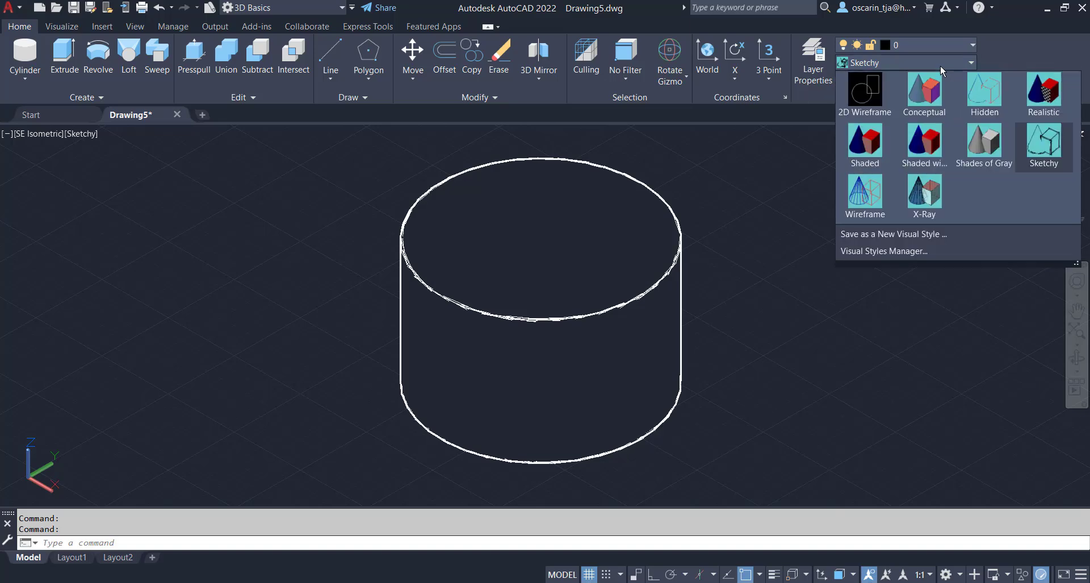
left_click(924, 91)
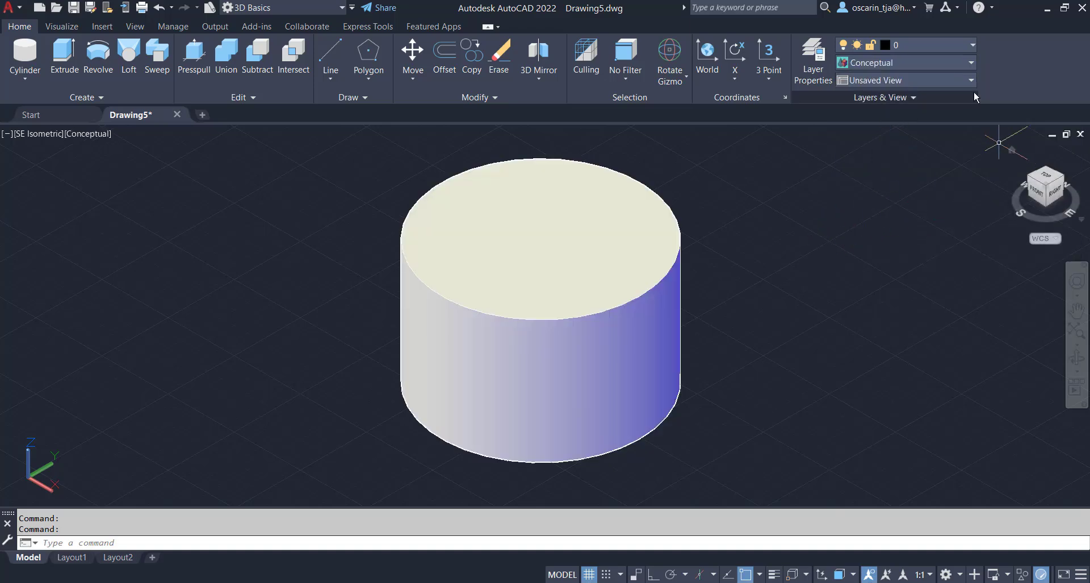
View the model from the Bottom and change the view to SW Isometric
left_click(936, 80)
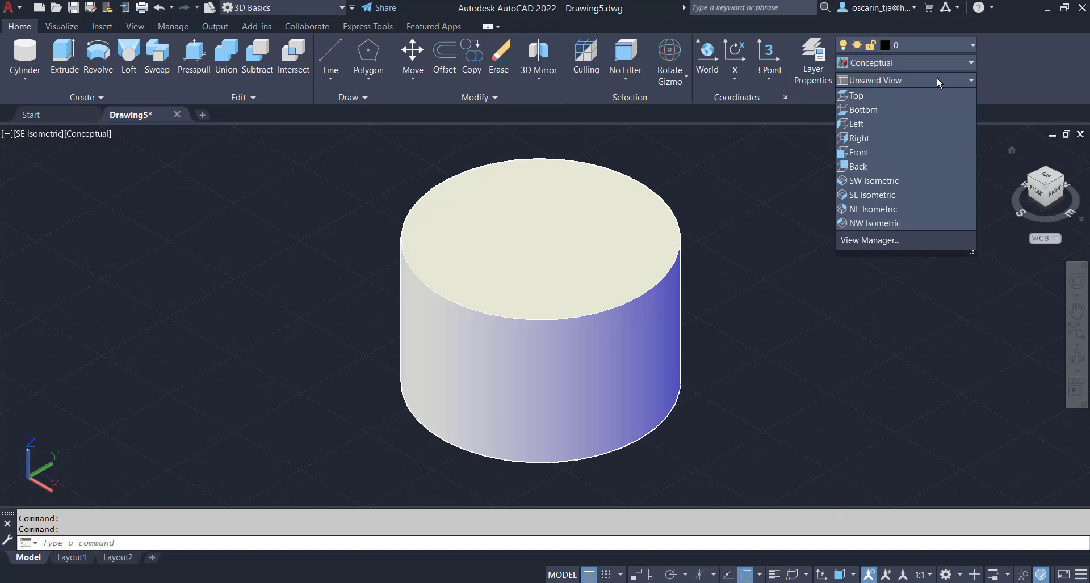
left_click(864, 110)
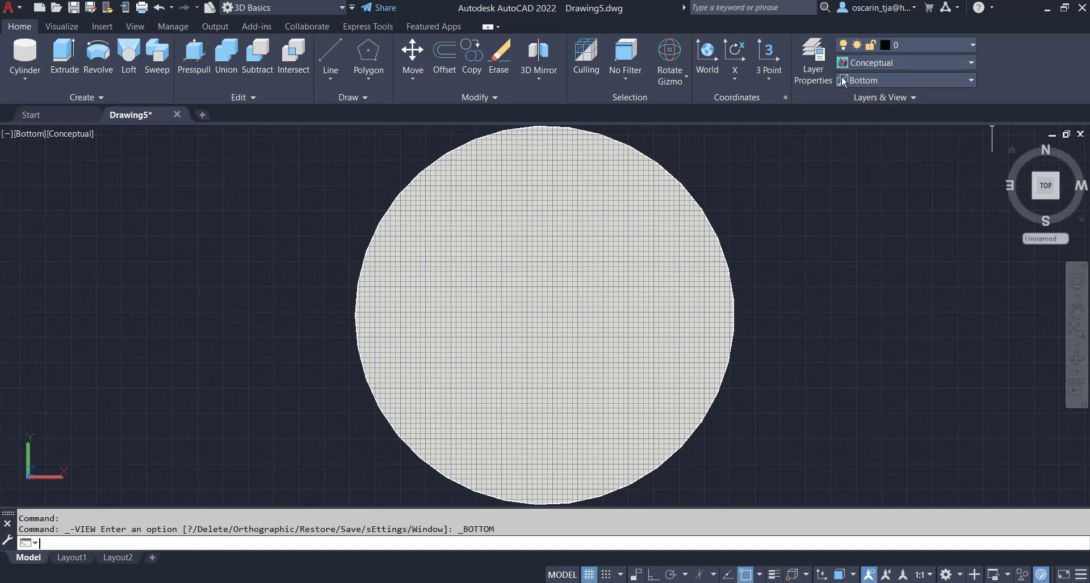
left_click(886, 77)
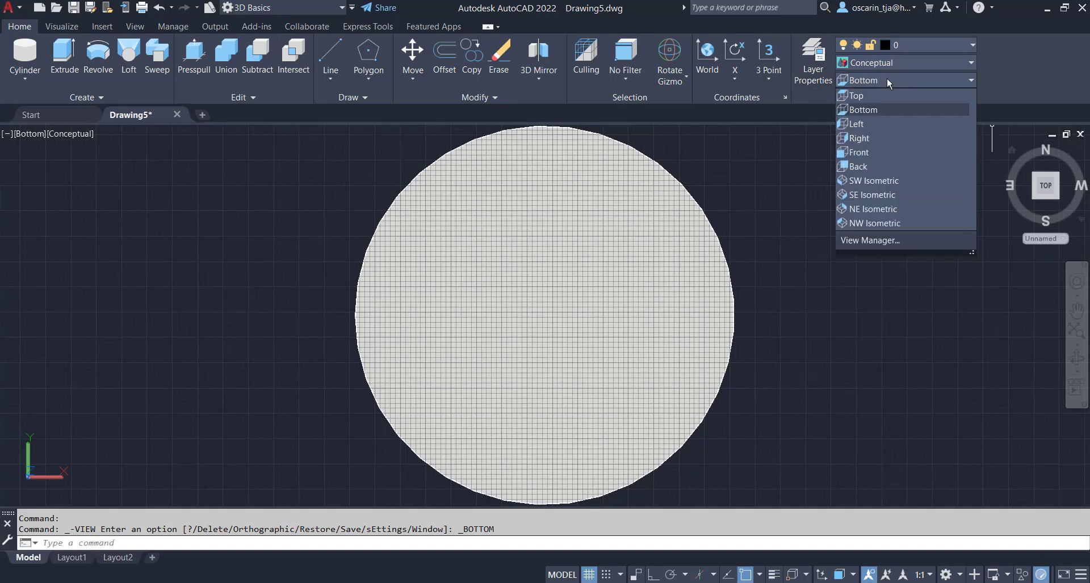
left_click(881, 180)
Create a tall box with a freehand base and height beside the UCS origin and display it in the Hidden visual style
left_click(25, 78)
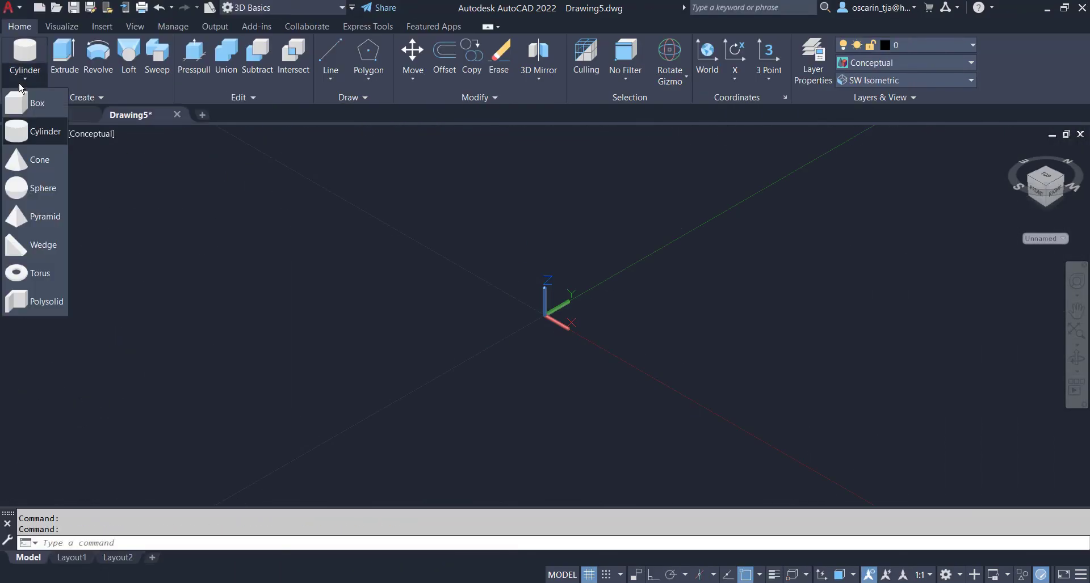
left_click(29, 101)
middle_click_drag(681, 260, 447, 301)
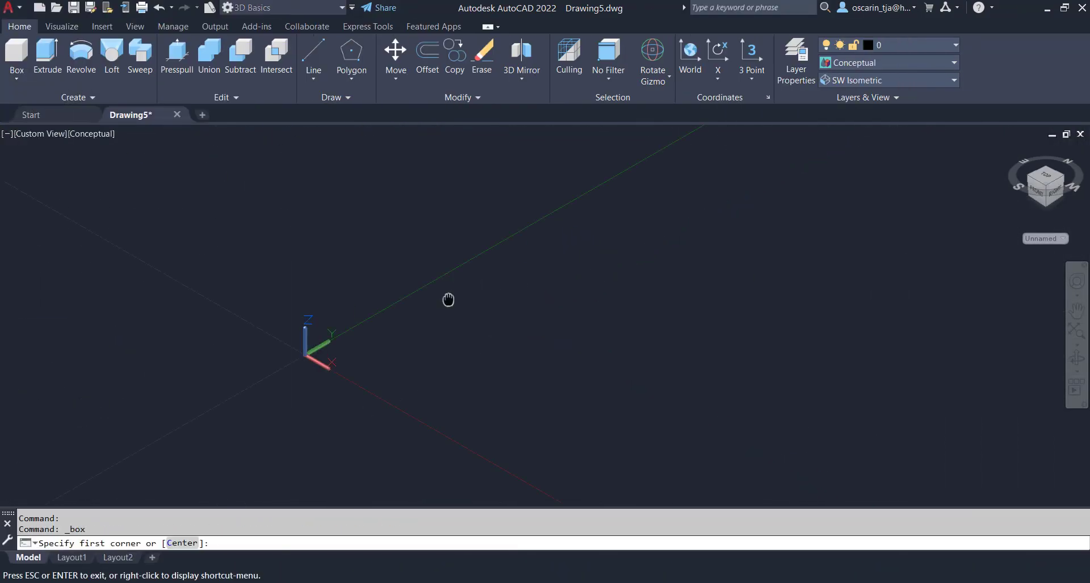
left_click(558, 344)
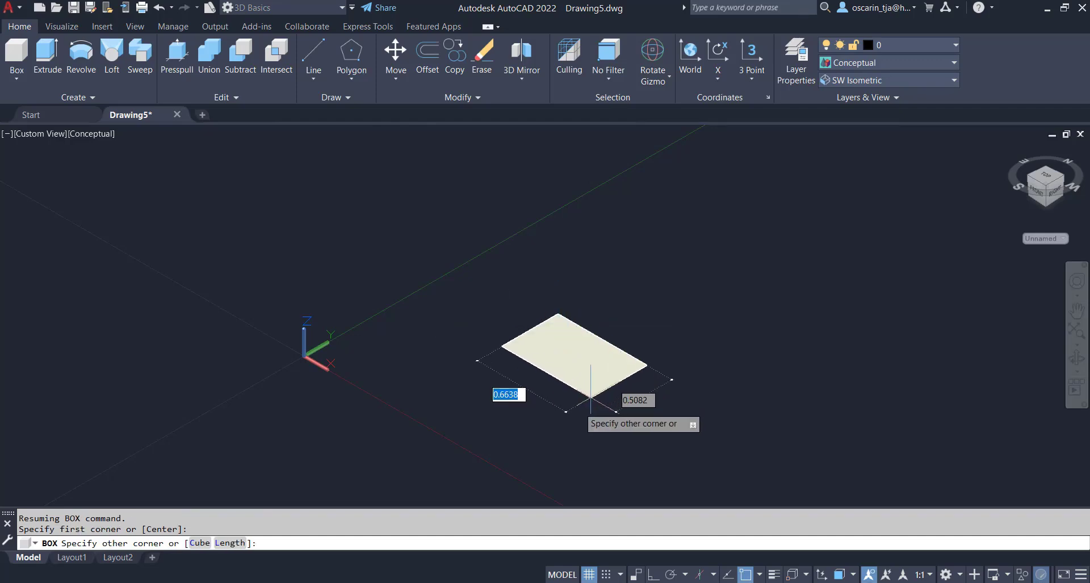
left_click(573, 412)
left_click(572, 230)
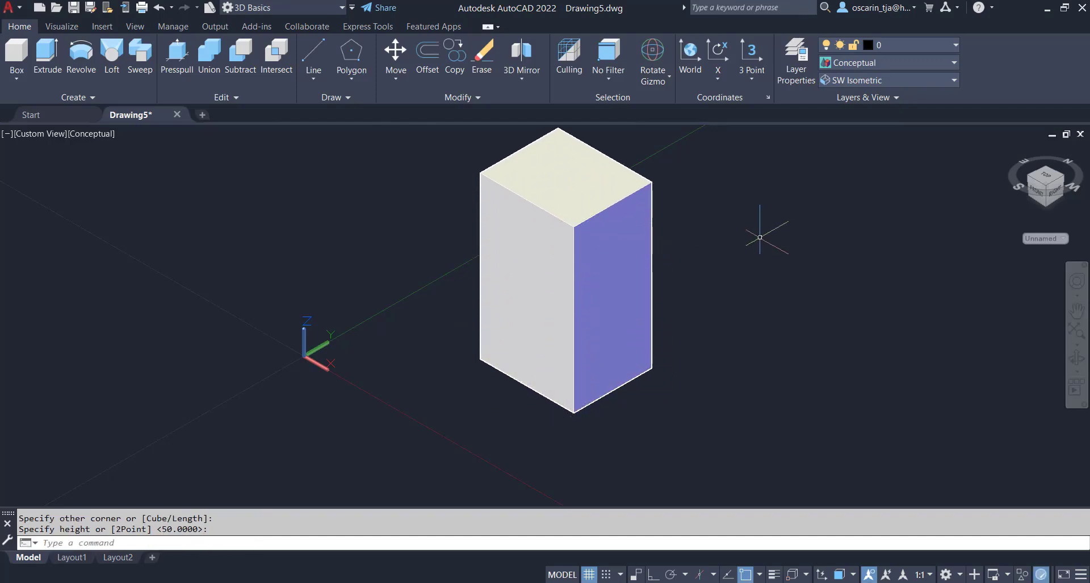
left_click(911, 63)
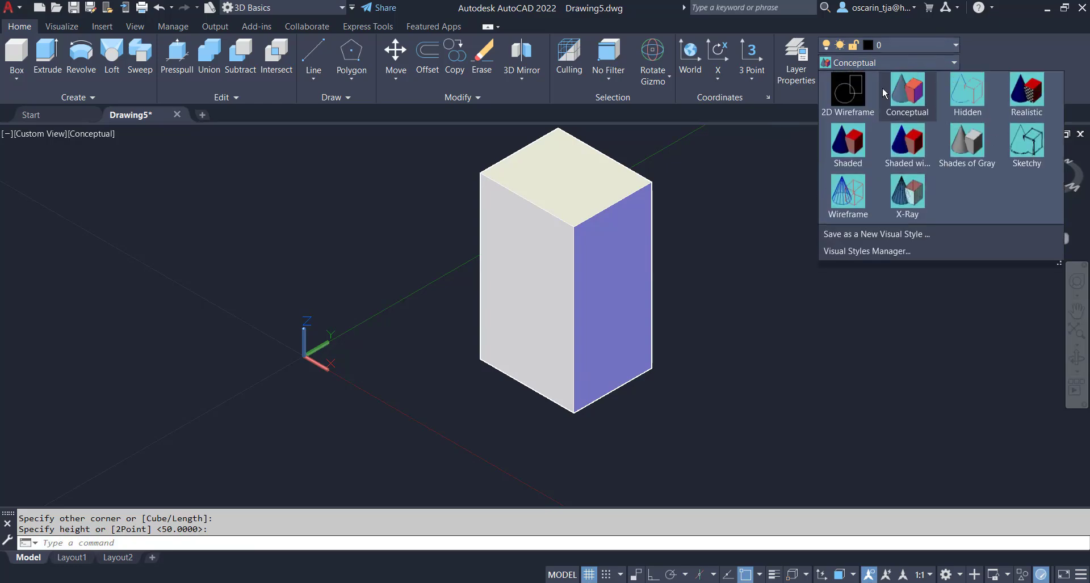
left_click(965, 97)
Examine the 3D Basics workspace's tools for managing, viewing, inserting, visualizing, output, add-ins, collaboration and express functions
left_click(173, 27)
left_click(135, 27)
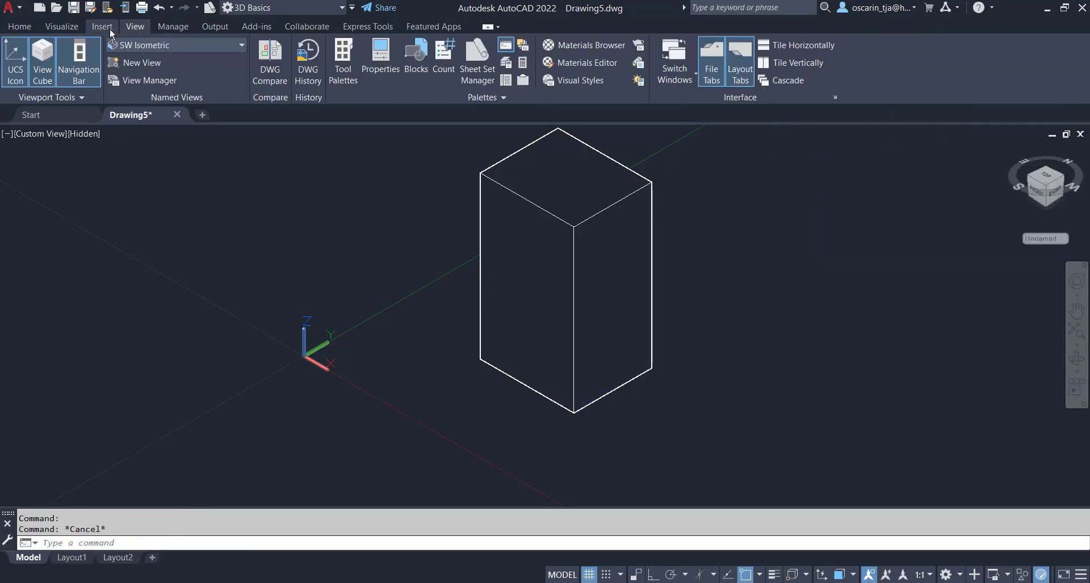
left_click(110, 28)
left_click(79, 27)
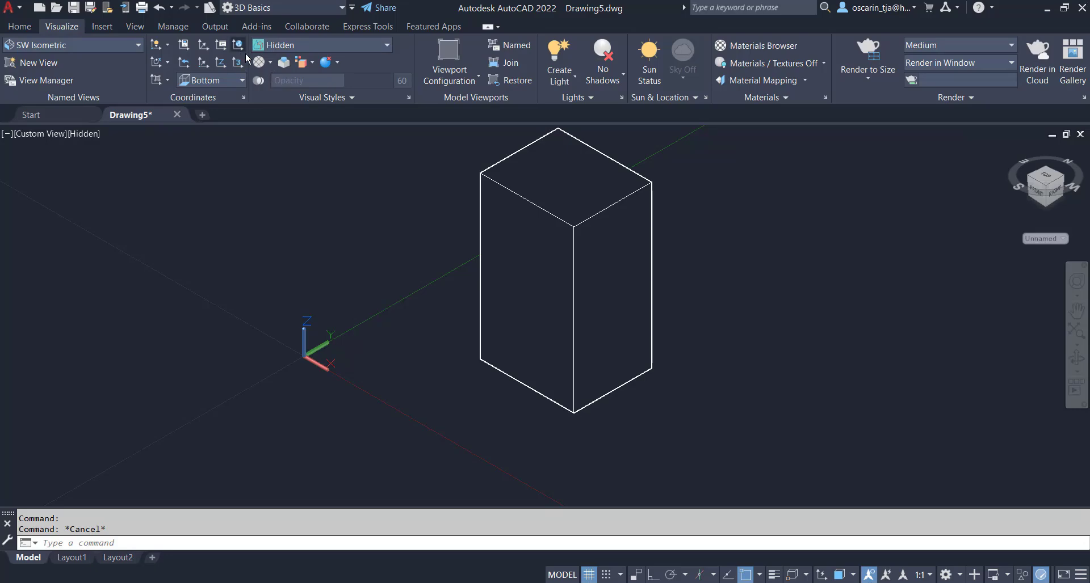
left_click(173, 27)
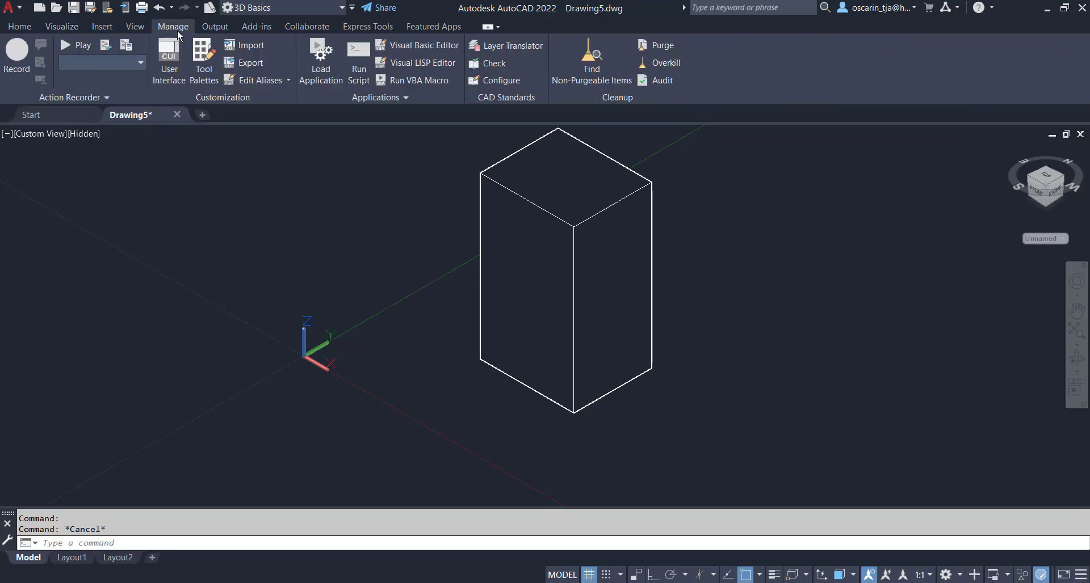
left_click(215, 26)
left_click(257, 26)
left_click(332, 27)
left_click(367, 27)
left_click(135, 27)
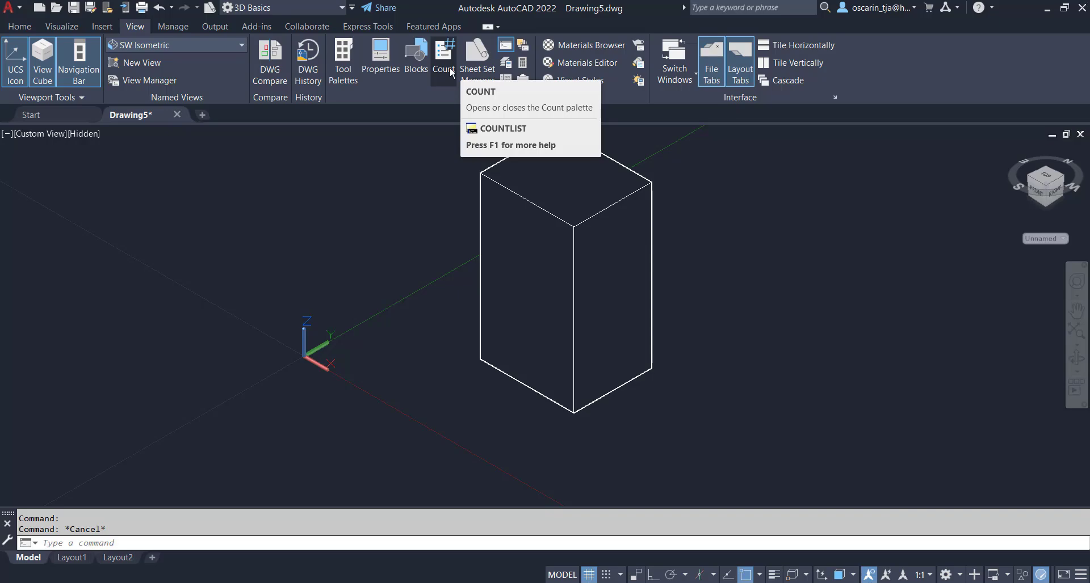
left_click(258, 28)
left_click(229, 31)
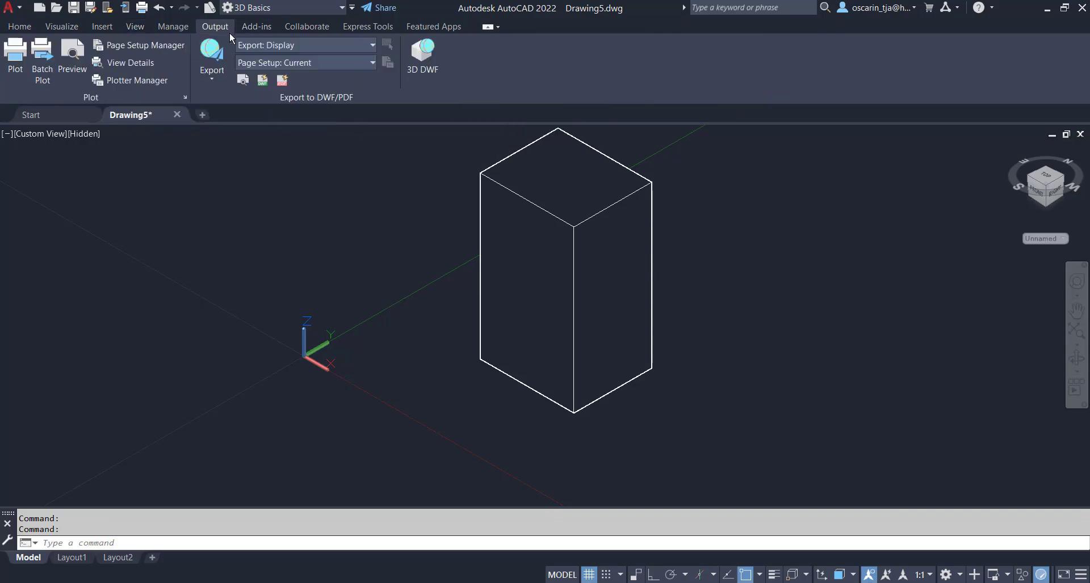
Switch to the 3D Modeling workspace and bring up its annotation tools
left_click(311, 8)
left_click(291, 56)
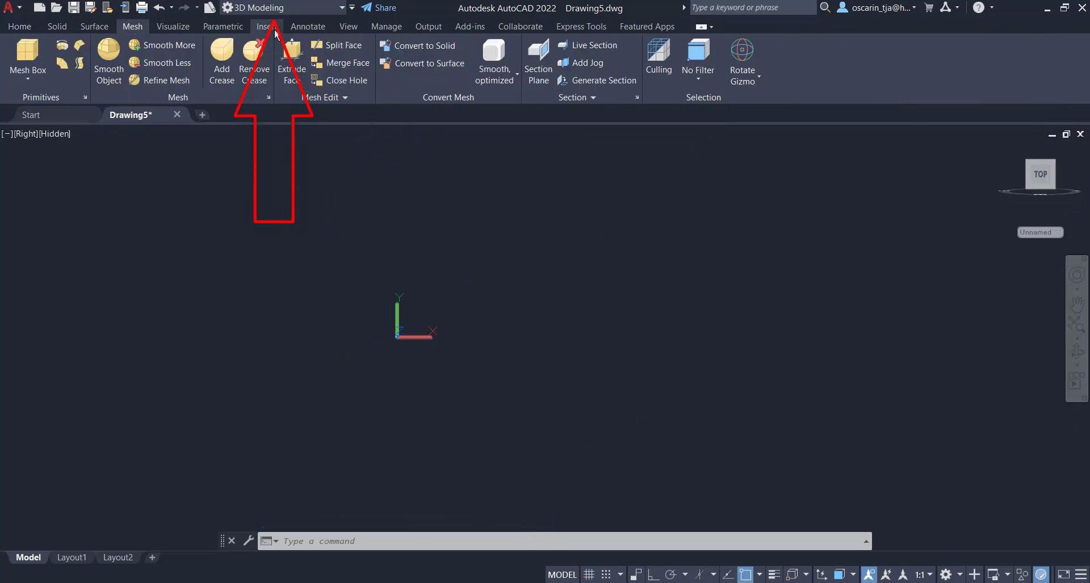
left_click(307, 26)
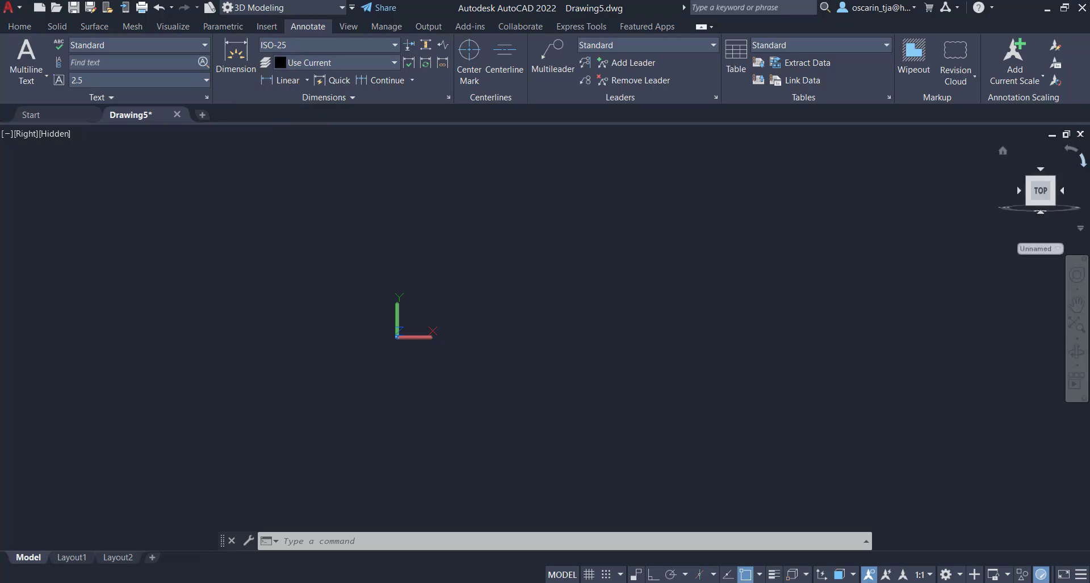
left_click(1053, 181)
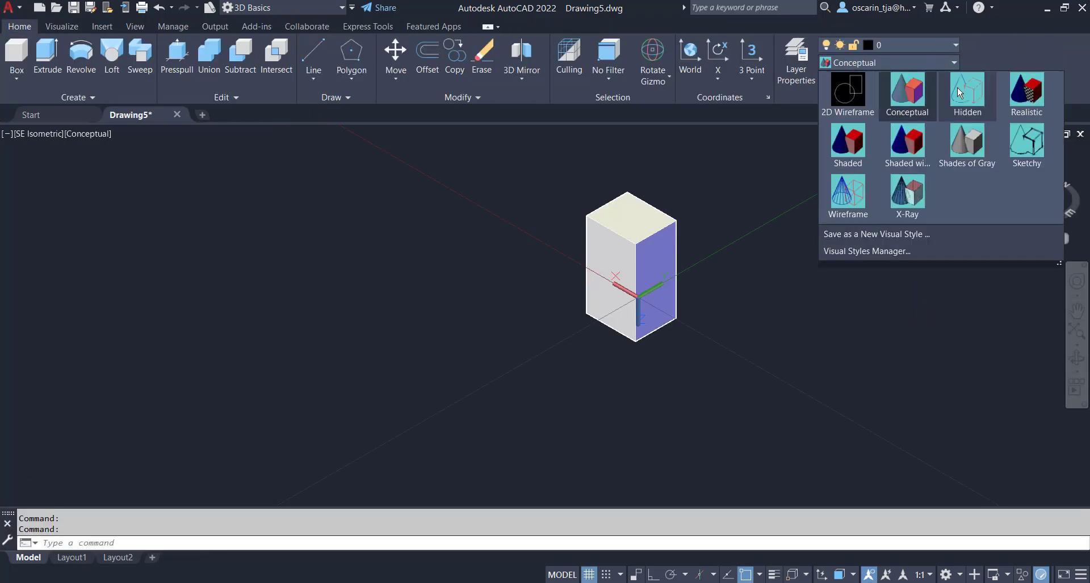
Display the box in the Hidden visual style and align the UCS by three points to its front bottom corner and the two adjoining base edges
left_click(957, 87)
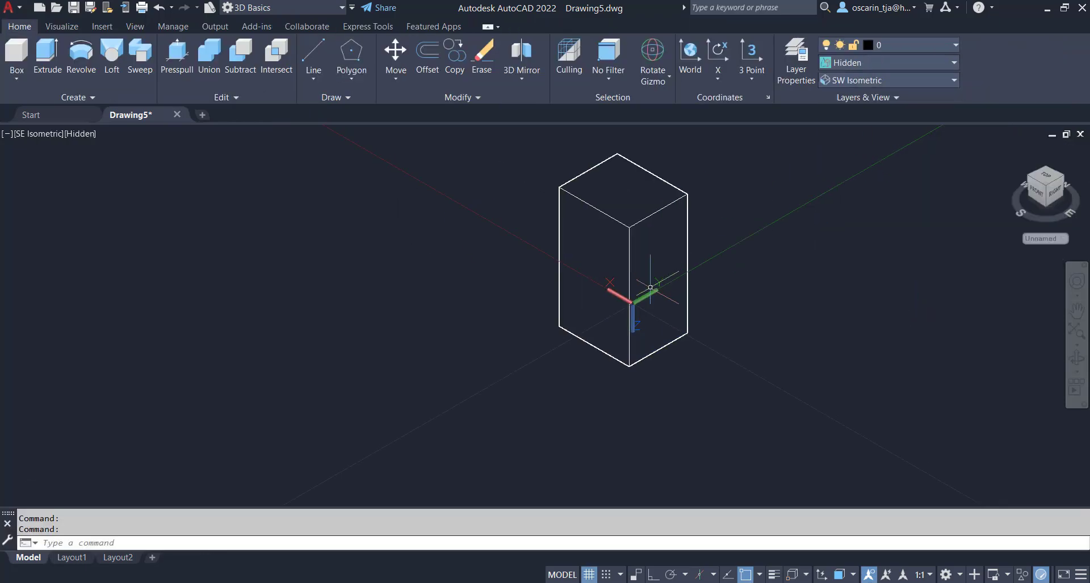
left_click(751, 79)
left_click(747, 227)
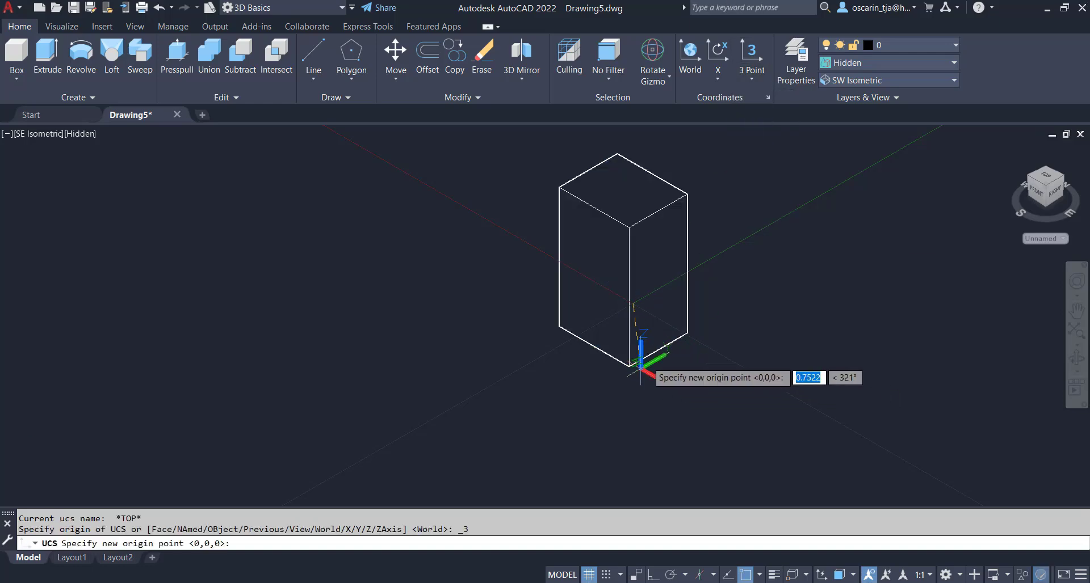
left_click(628, 366)
left_click(685, 333)
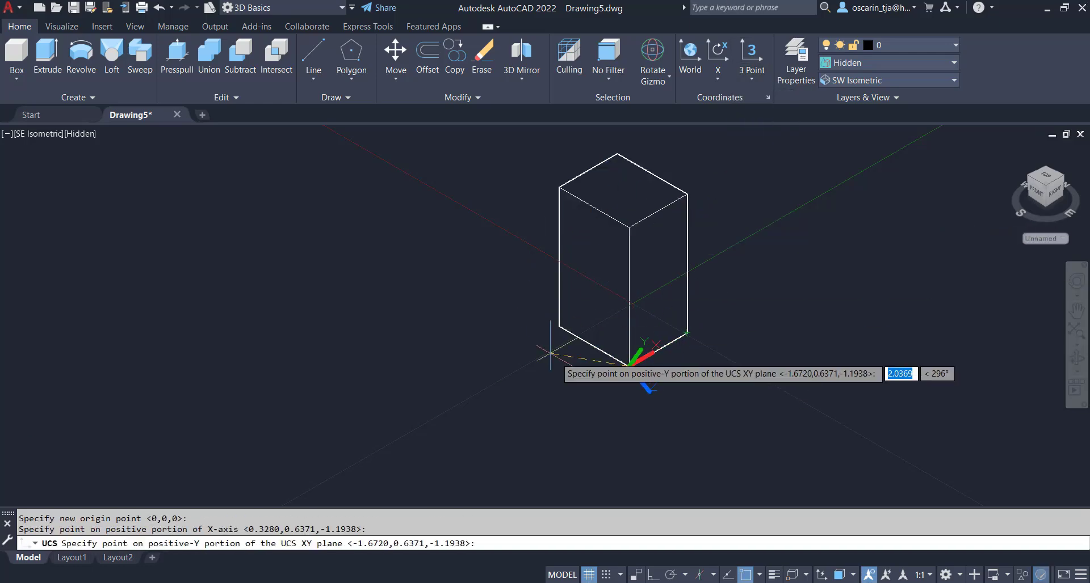
left_click(558, 328)
Move the UCS origin about 3.11 units away from the box's front bottom corner along the X axis
left_click(630, 371)
left_click(629, 375)
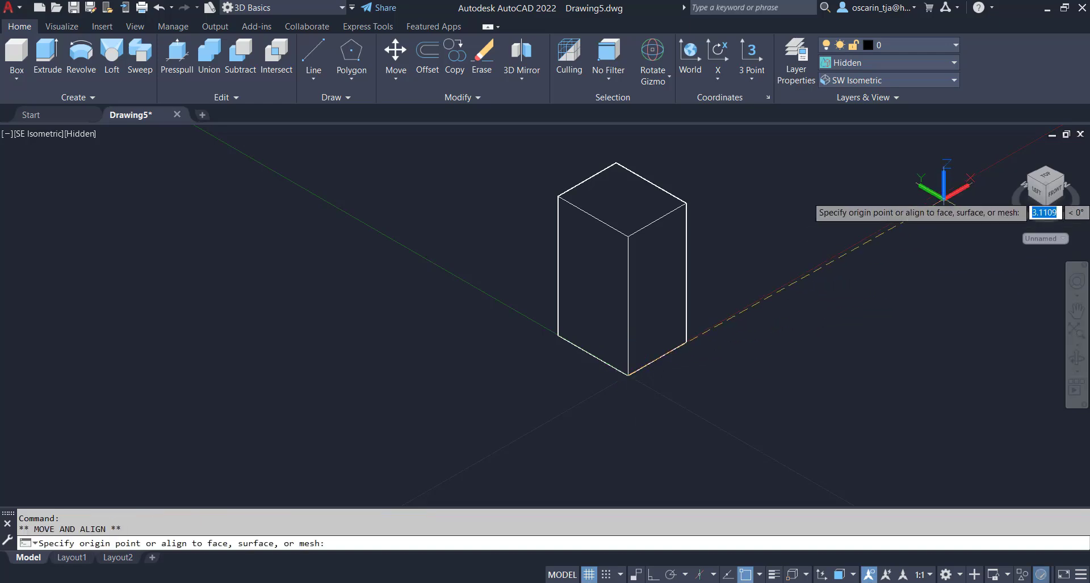
left_click(944, 195)
key("Escape")
middle_click_drag(807, 395, 783, 420)
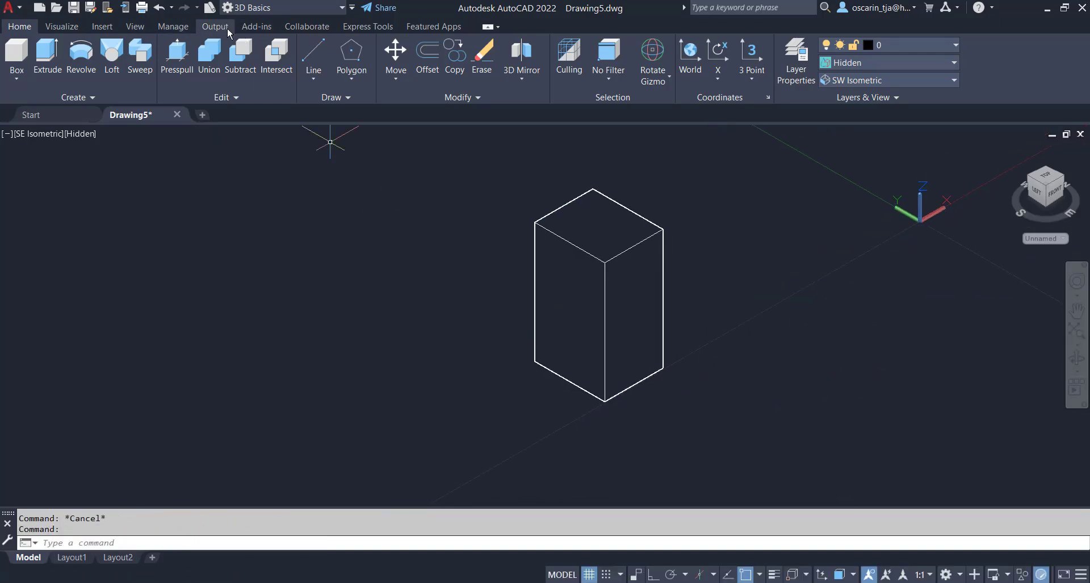
Change the workspace to 3D Modeling and show the text and dimension tools for the box
left_click(284, 8)
left_click(267, 54)
left_click(307, 26)
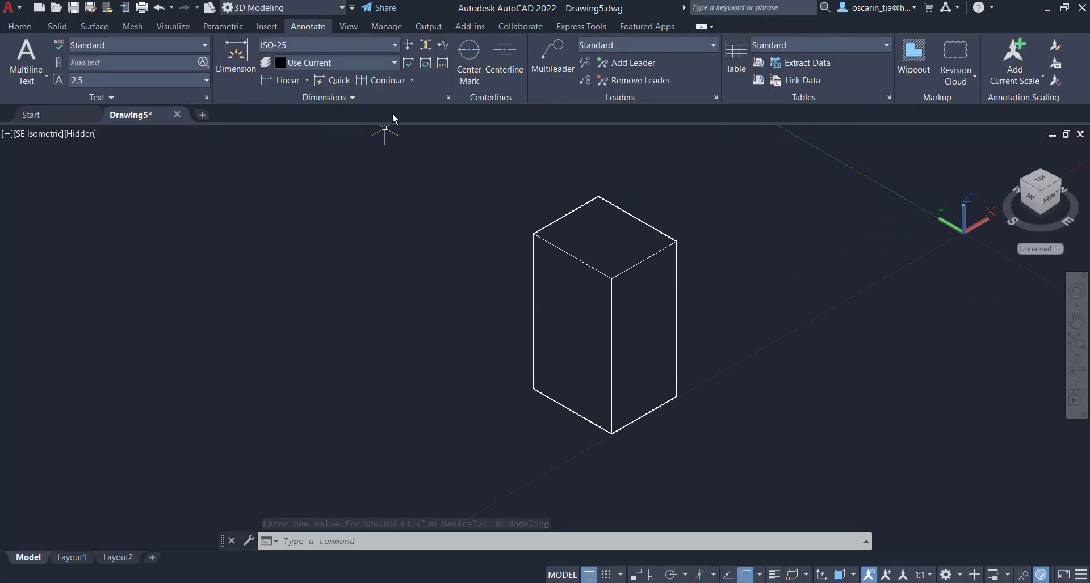
left_click(20, 27)
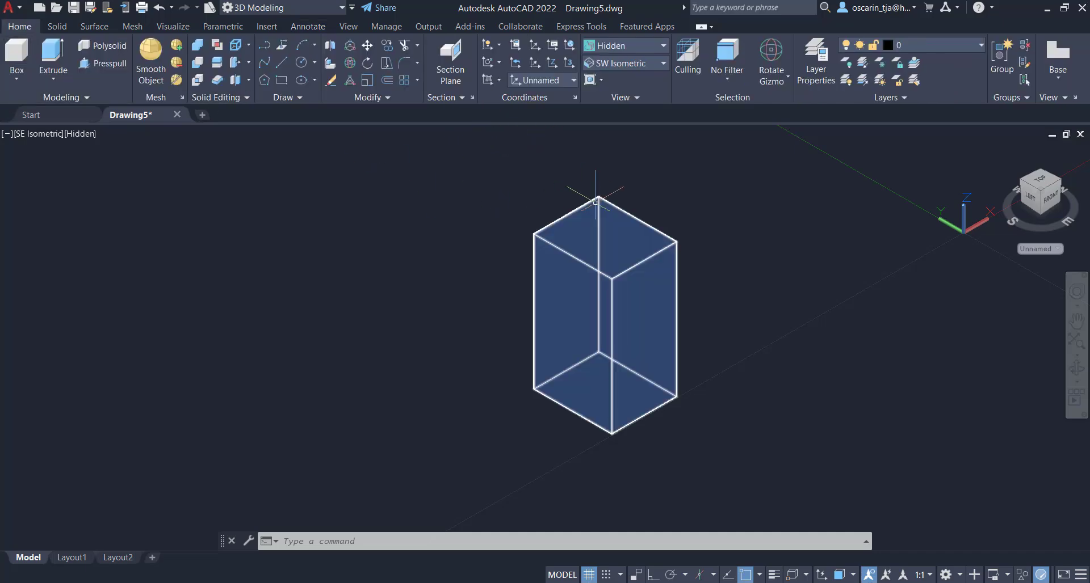
left_click(307, 27)
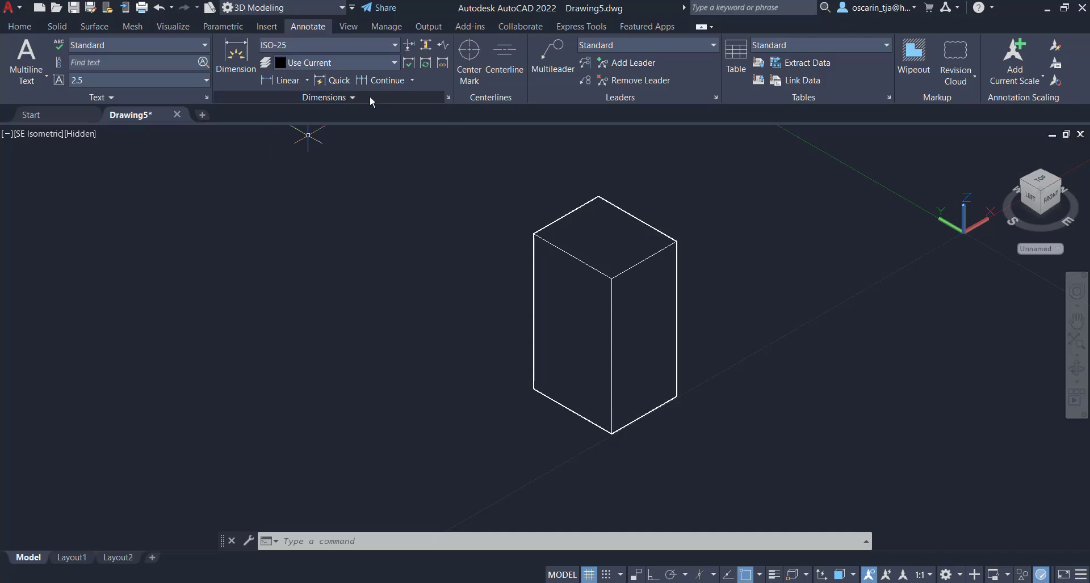
Add a linear dimension to the box's front-left bottom edge, placing the dimension line just outside the base
left_click(307, 80)
left_click(286, 102)
left_click(534, 389)
left_click(611, 434)
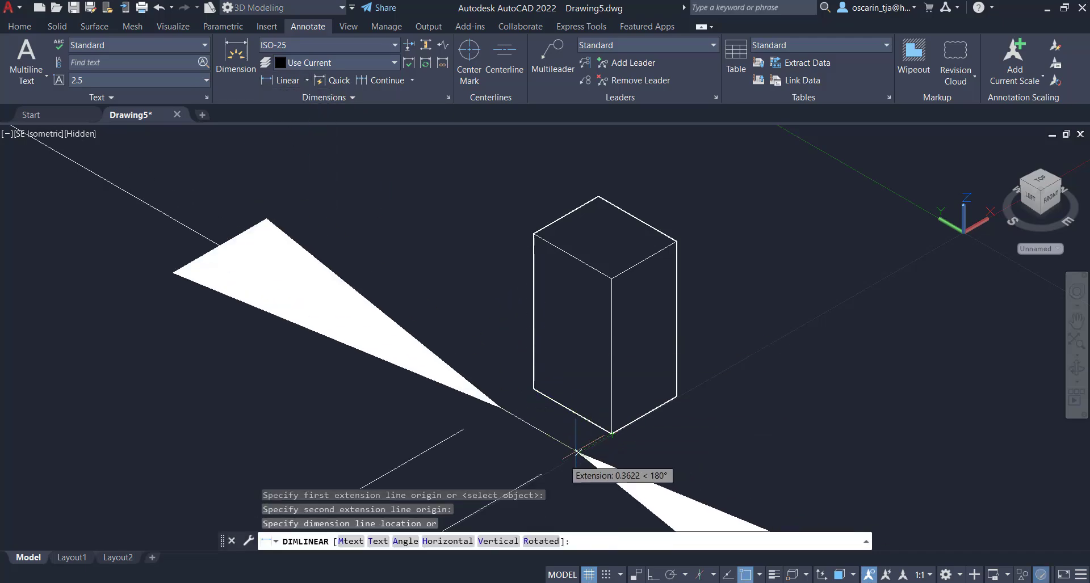
left_click(565, 461)
Select the oversized linear dimension and create a new dimension style named MED1 based on ISO-25
left_click(511, 398)
left_click(301, 157)
left_click(357, 45)
left_click(315, 199)
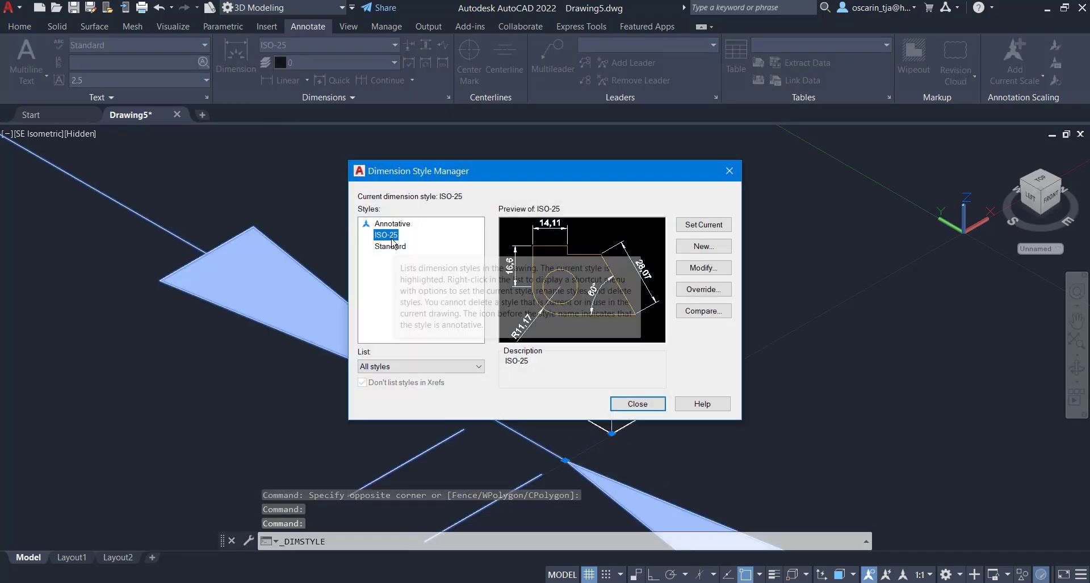
left_click(706, 247)
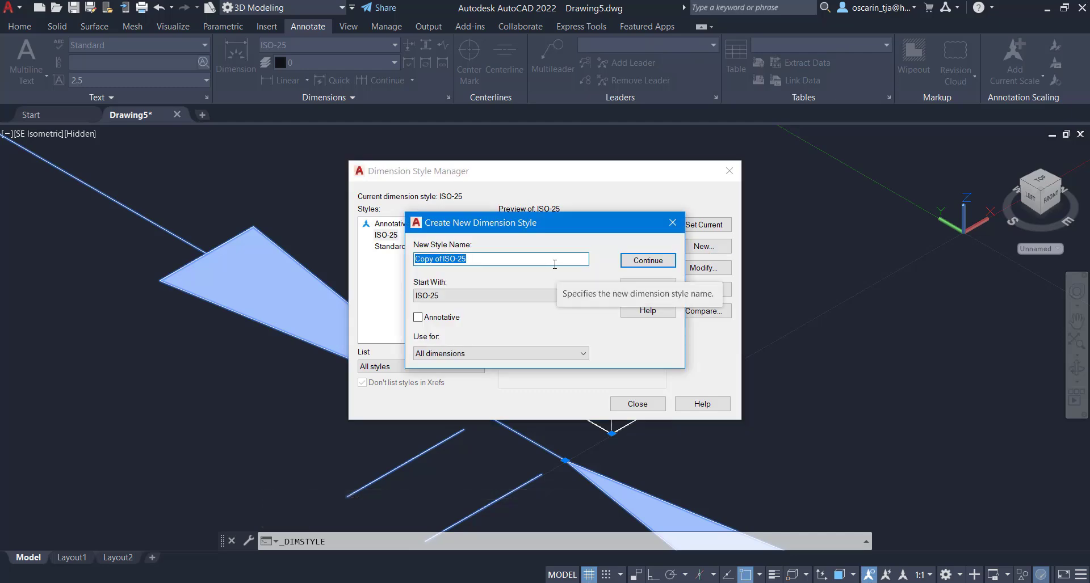
type("MED1")
left_click(667, 260)
Set MED1's overall scale to 0.25 and its arrowheads to Architectural tick, and save the style
left_click(519, 158)
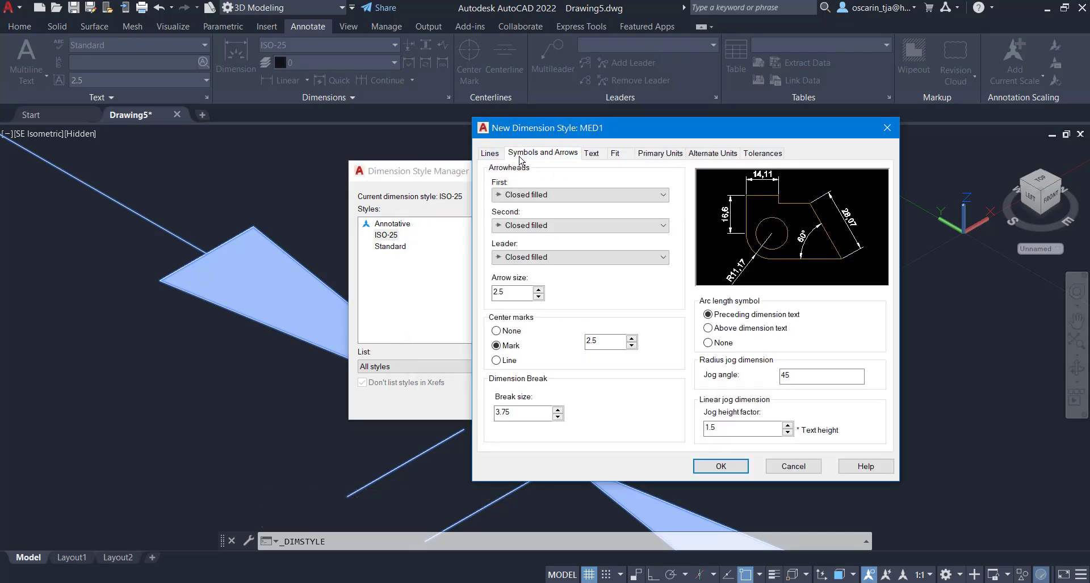
left_click(615, 153)
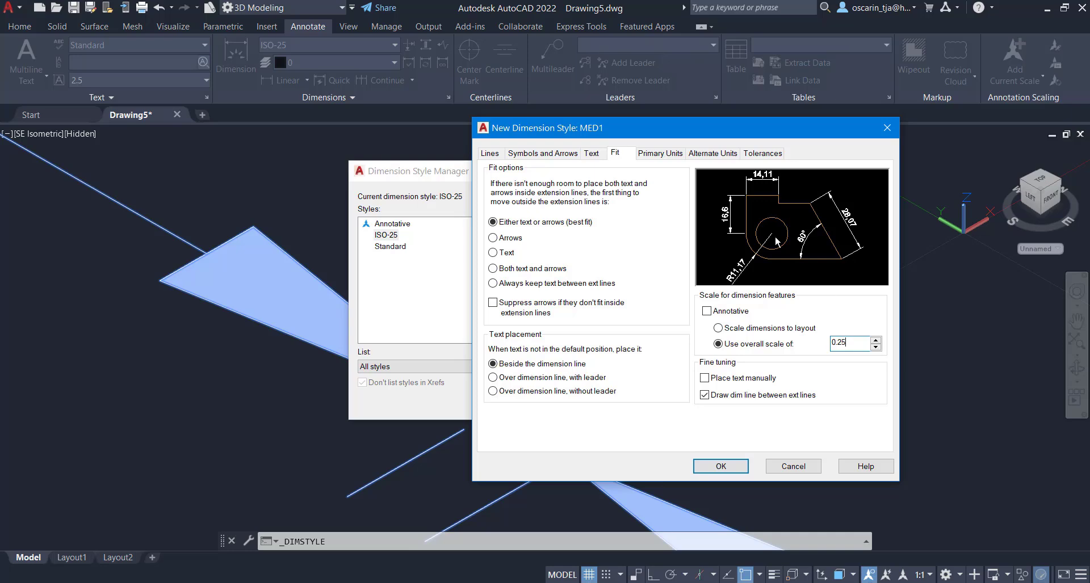
left_click(542, 153)
left_click(579, 195)
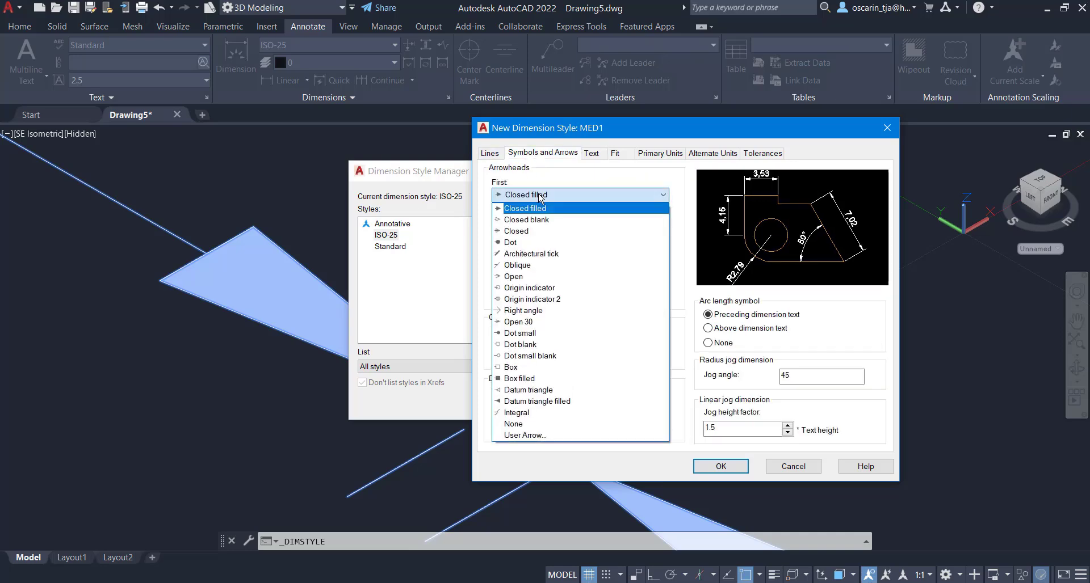
left_click(528, 250)
left_click(721, 466)
left_click(635, 401)
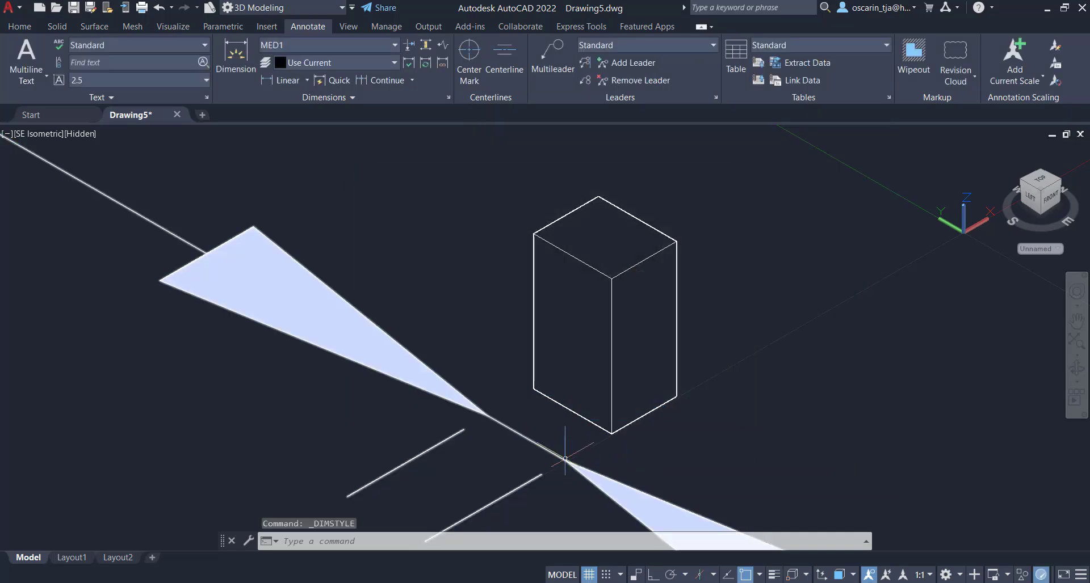
Apply the MED1 dimension style to the selected oversized dimension and deselect it
left_click(359, 46)
left_click(302, 153)
key("Escape")
scroll(386, 270, "down", 2)
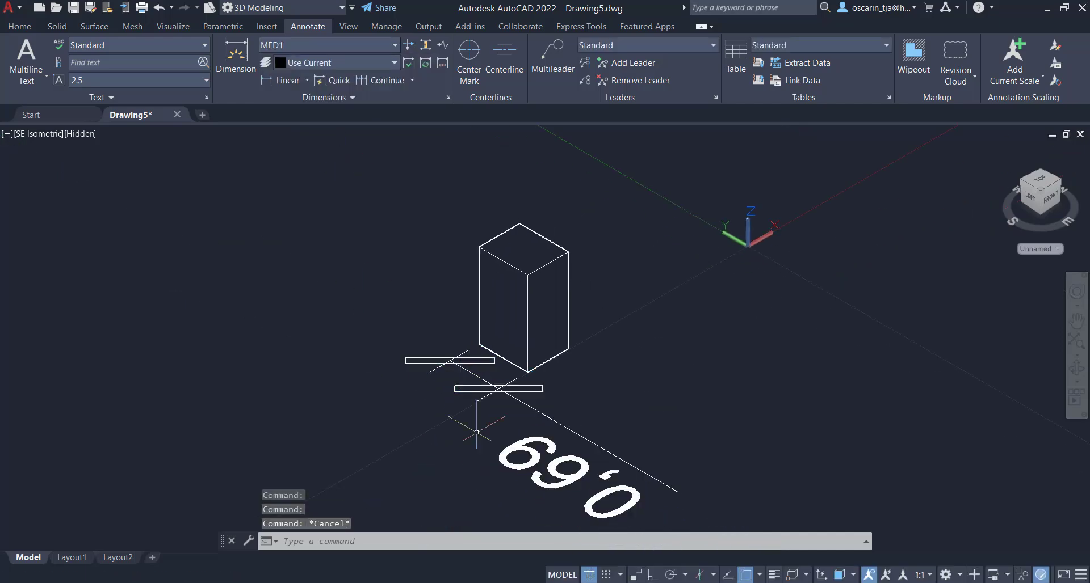
middle_click_drag(652, 497, 499, 519, "shift")
Modify the MED1 dimension style by setting its first and second arrowheads to Oblique
left_click(454, 423)
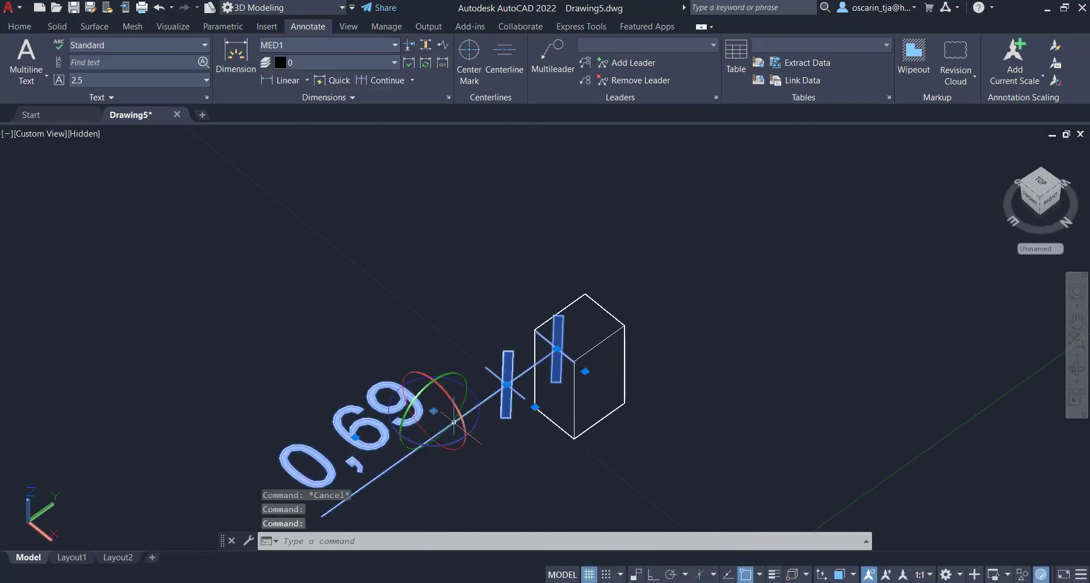
left_click(393, 45)
left_click(303, 194)
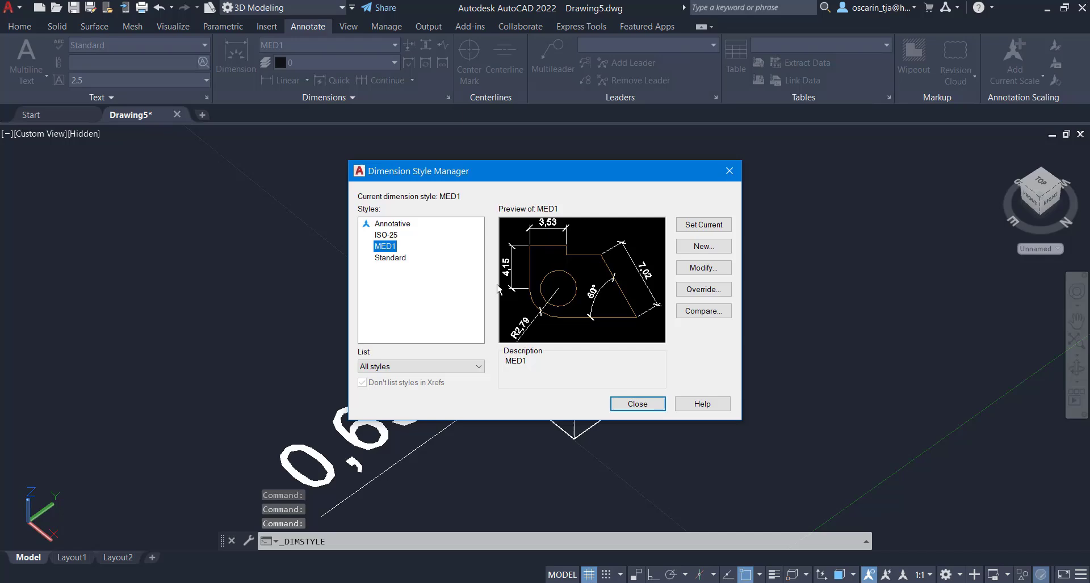
left_click(704, 268)
left_click(437, 186)
left_click(389, 259)
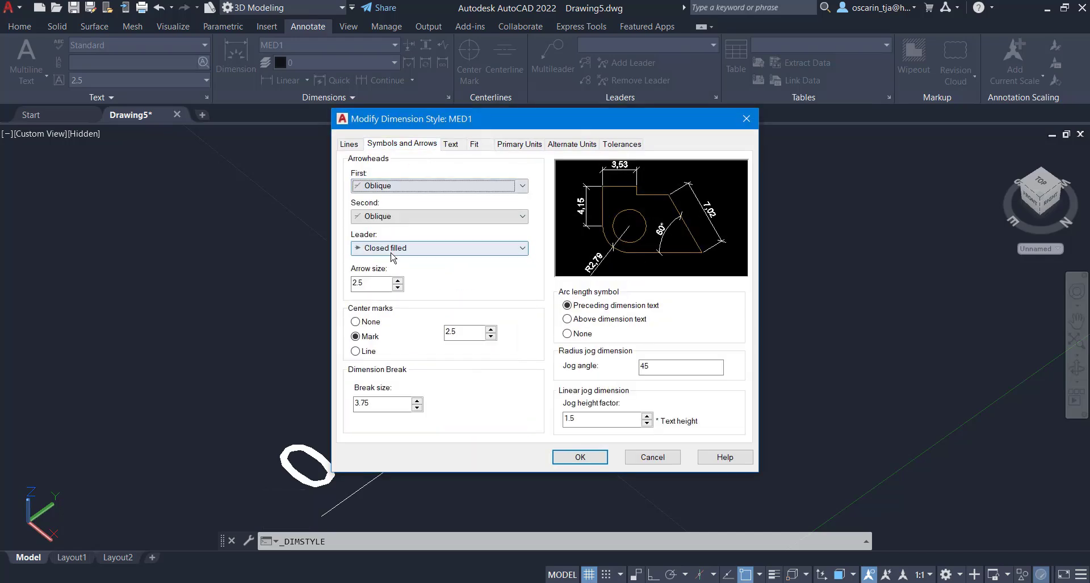
Lower MED1's overall scale for dimension features and save the modified dimension style
left_click_drag(431, 118, 694, 105)
left_click(712, 130)
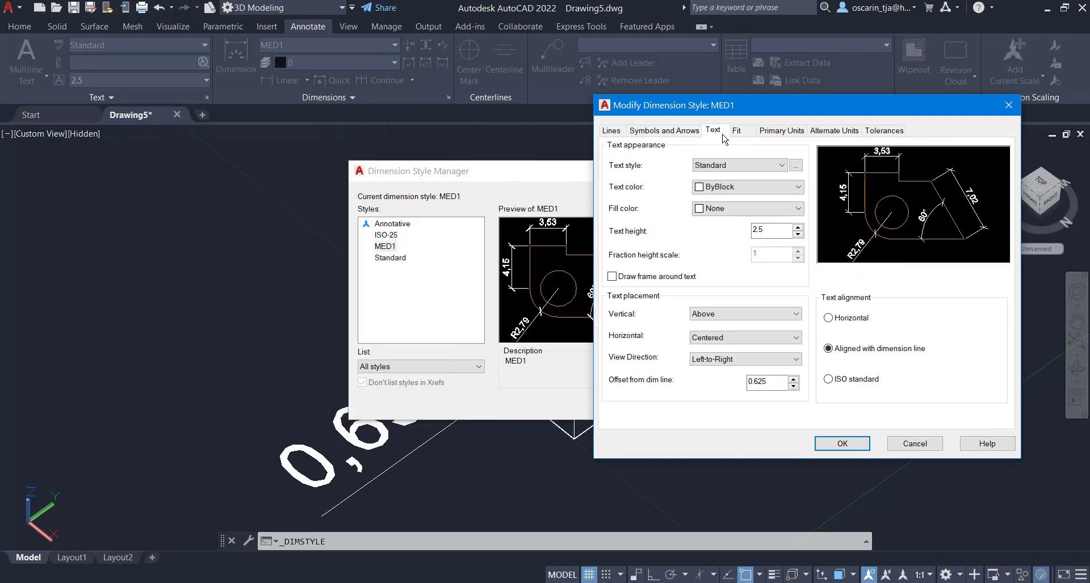
left_click(737, 136)
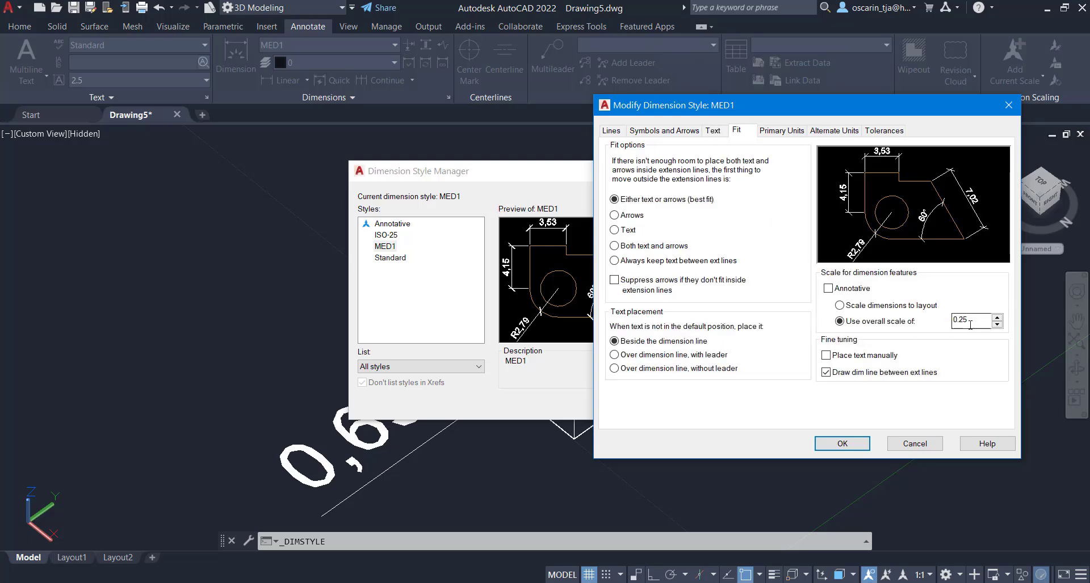
key("BackSpace")
left_click(842, 444)
left_click(637, 407)
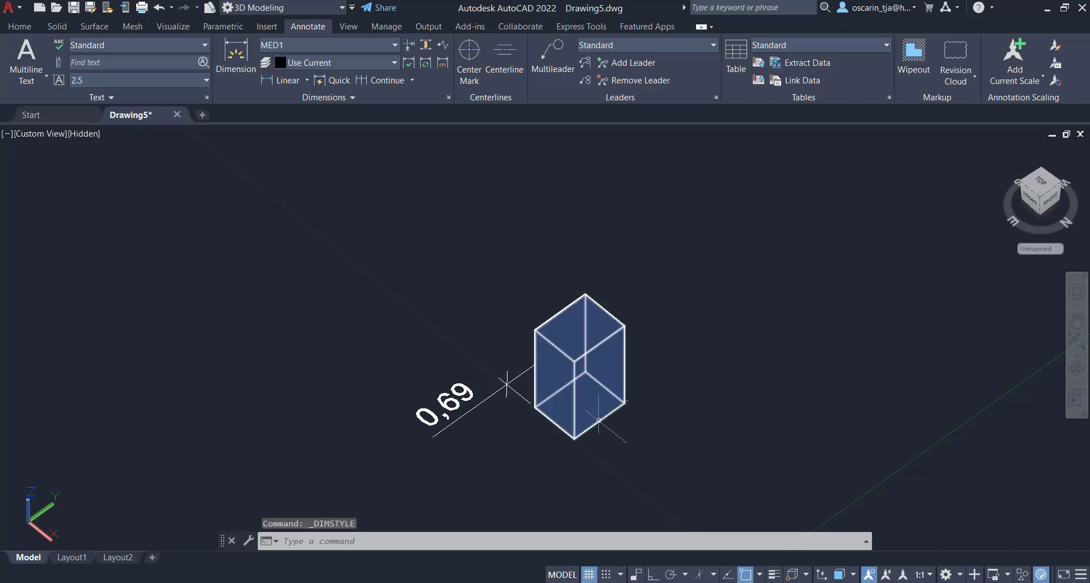
Stretch two sides of the box outward with its face grips, giving a base of about 2.17 by 2.03
left_click(506, 385)
scroll(592, 341, "up", 2)
left_click(610, 298)
left_click(758, 204)
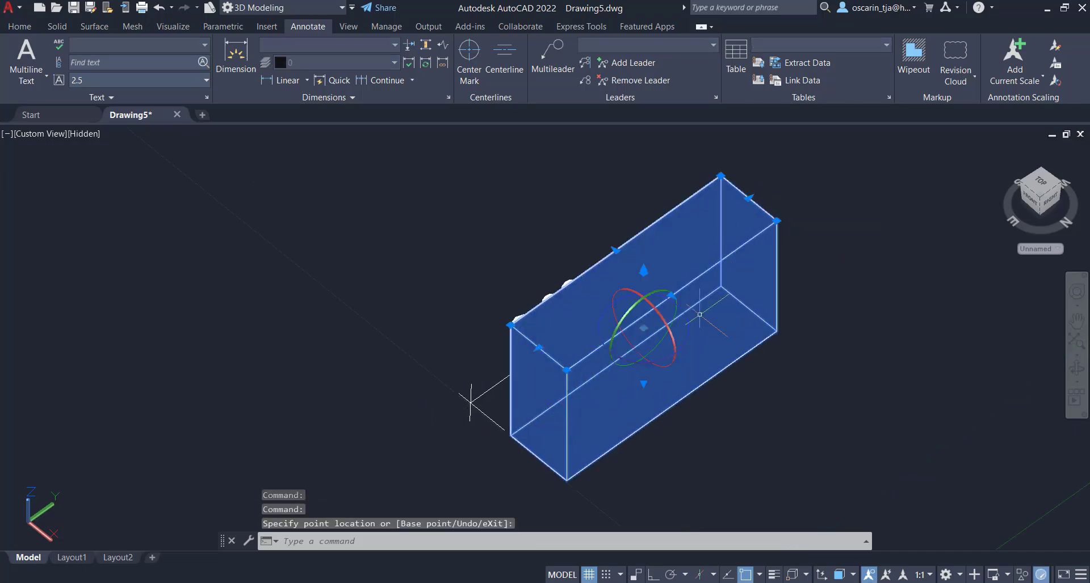
left_click(671, 297)
left_click(794, 439)
middle_click_drag(768, 431, 868, 406)
middle_click_drag(993, 448, 957, 459, "shift")
middle_click_drag(957, 458, 897, 297)
key("Escape")
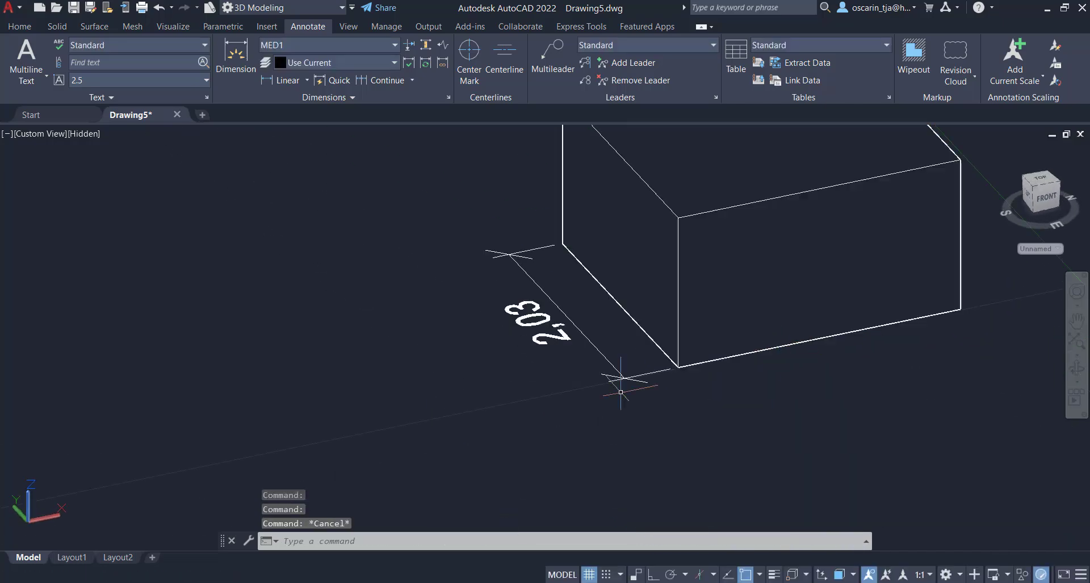
Delete the existing linear dimension beside the enlarged box's base
middle_click_drag(732, 201, 661, 341)
mouse_move(661, 340)
middle_mouse_down("shift")
mouse_move(681, 361)
mouse_move(732, 336)
middle_mouse_up("shift")
left_click(511, 349)
middle_click_drag(515, 367, 263, 338)
key("Delete")
Add a linear dimension to the box's front-left bottom edge by selecting the edge, placed just outside the base
middle_click_drag(553, 311, 392, 245)
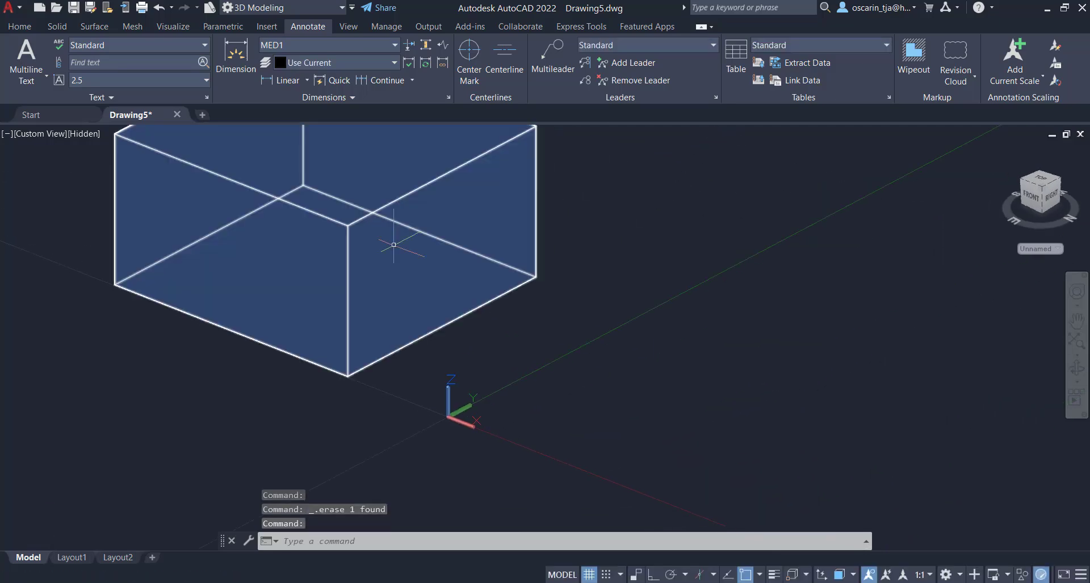
left_click(287, 80)
key("Return")
left_click(318, 364)
left_click(250, 397)
Add a linear dimension to the box's front-right bottom edge by selecting the edge, placed just outside the base
key("Return")
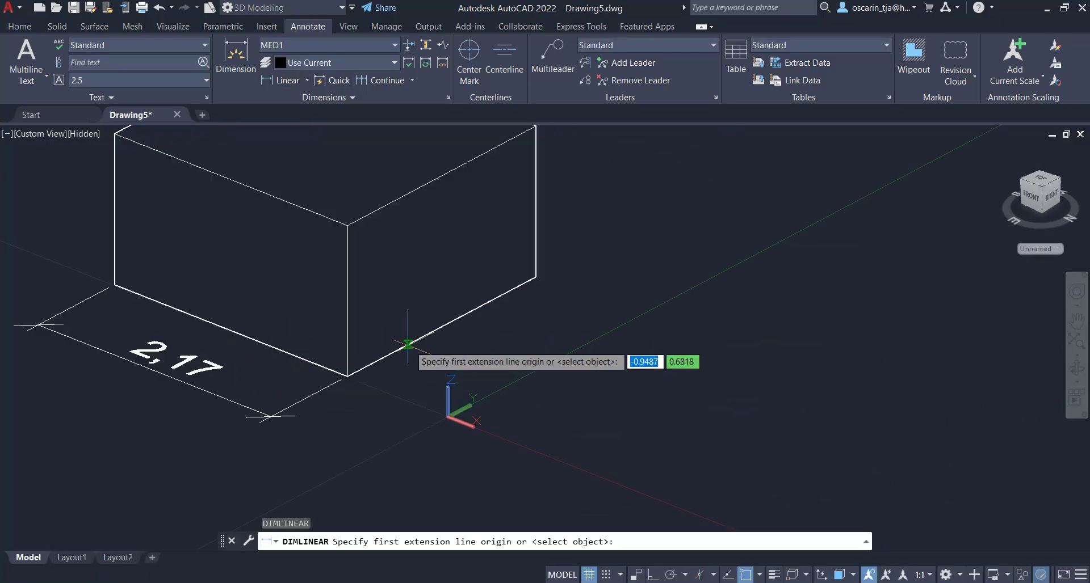
key("Return")
left_click(409, 343)
left_click(448, 359)
middle_click_drag(448, 359, 439, 398)
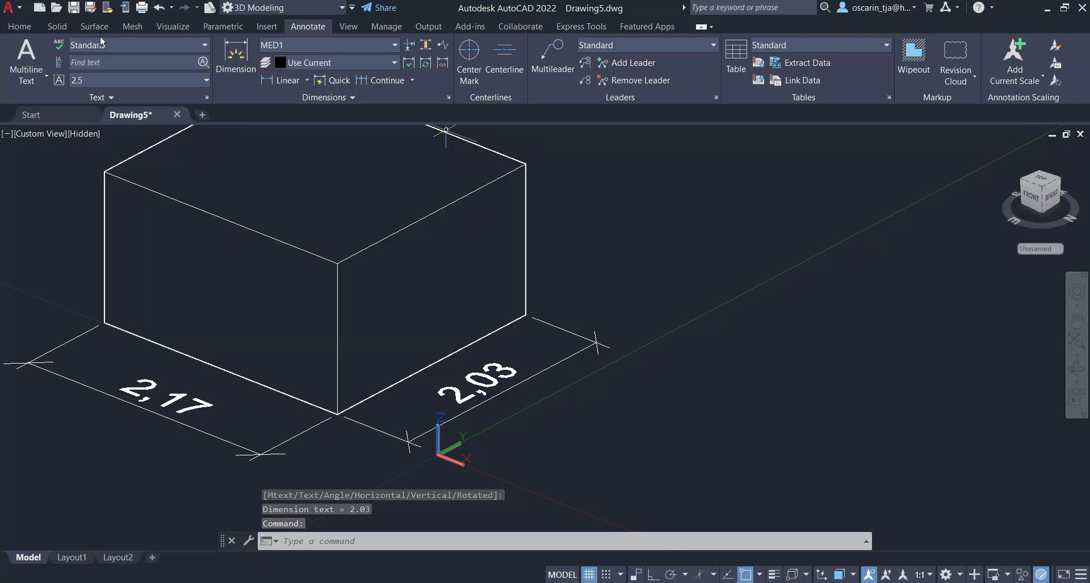
Redefine the UCS with its origin at the box's right bottom corner, X toward the front bottom corner and Y downward
left_click(19, 27)
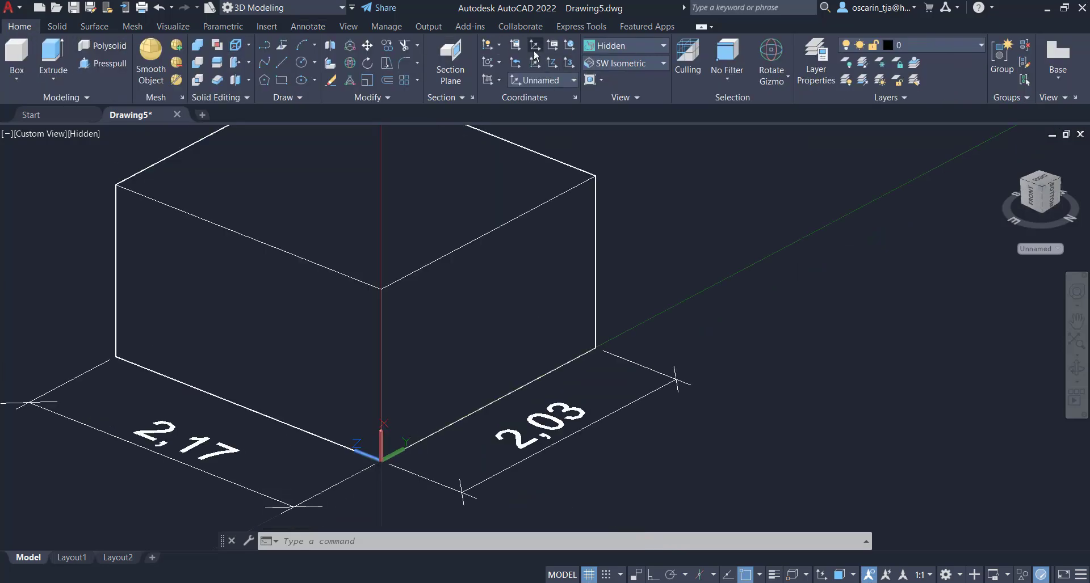
left_click(535, 50)
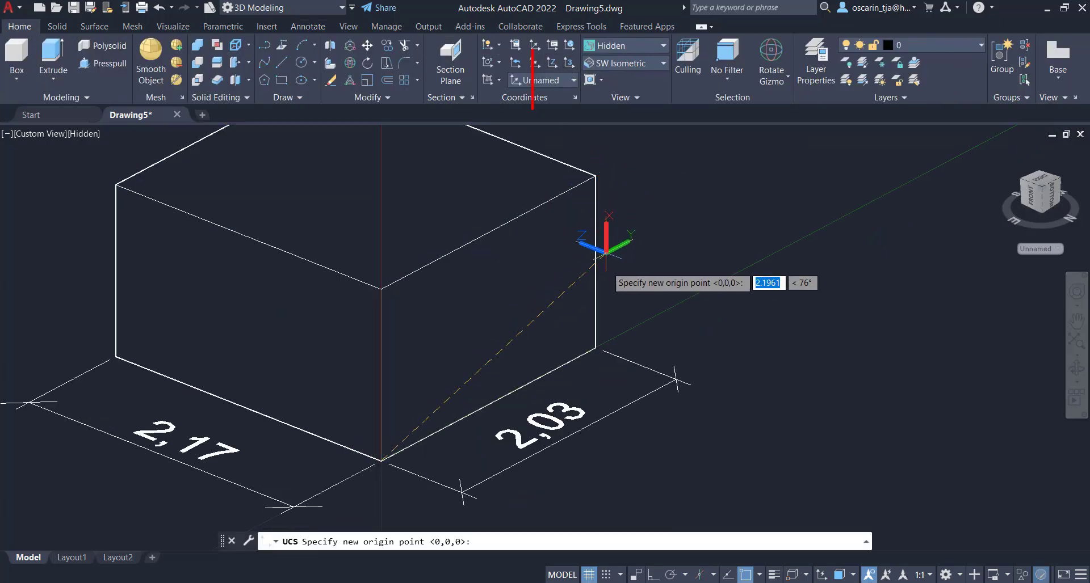
left_click(595, 347)
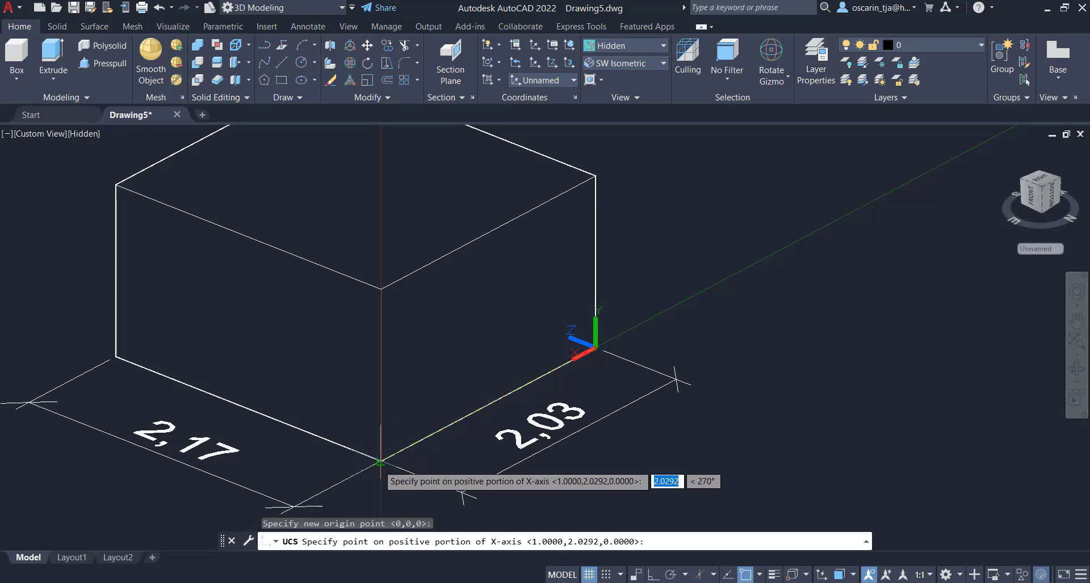
left_click(381, 462)
left_click(805, 444)
key("Escape")
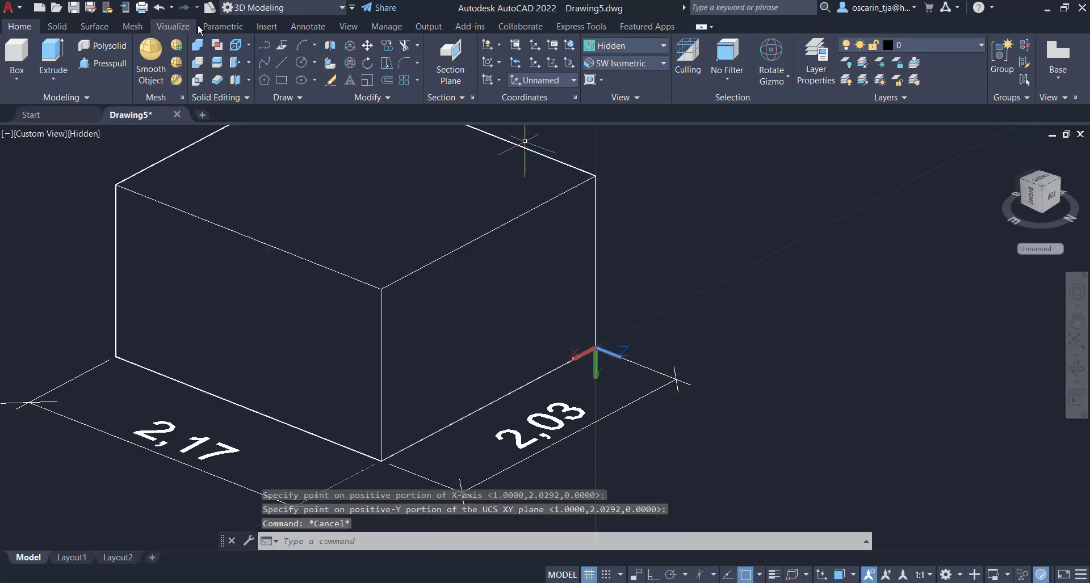
Add a linear dimension for the box's height, starting from the top of its right vertical edge
left_click(308, 26)
left_click(284, 84)
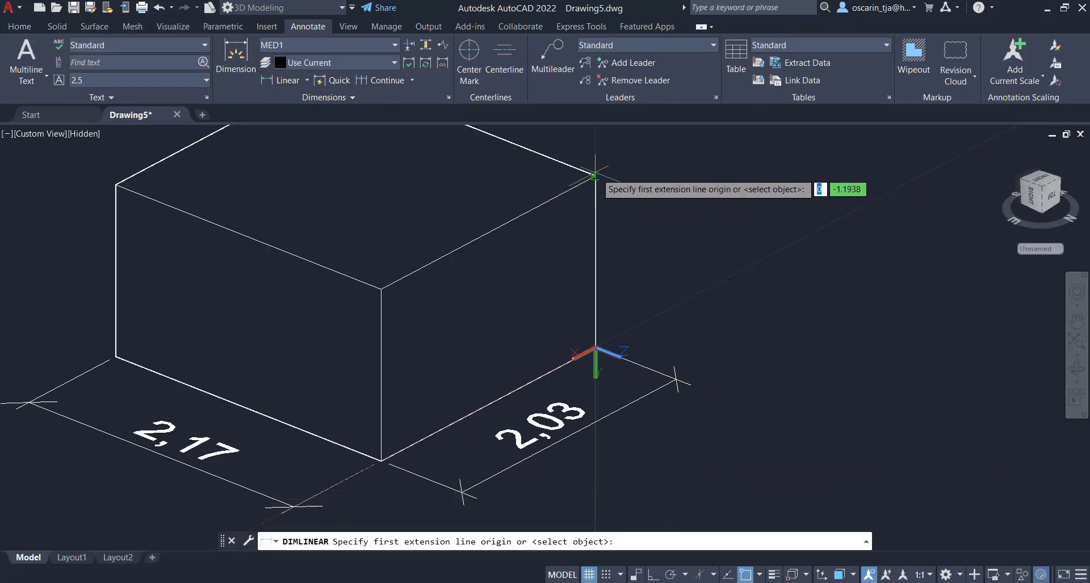
left_click(595, 176)
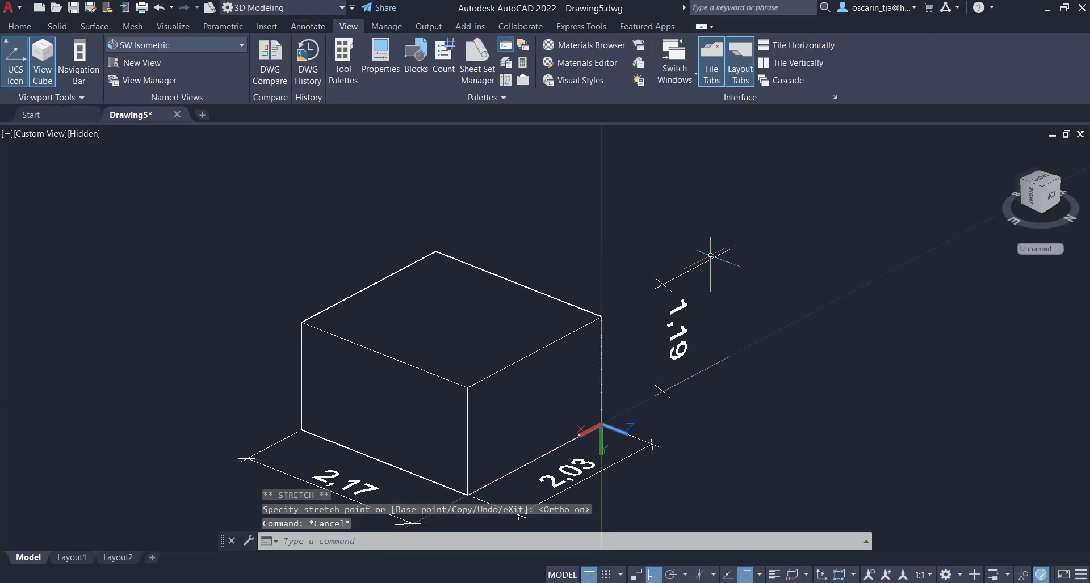
Move both extension line origins of the height dimension onto the end points of the box's right vertical edge
left_click(722, 262)
left_click(716, 252)
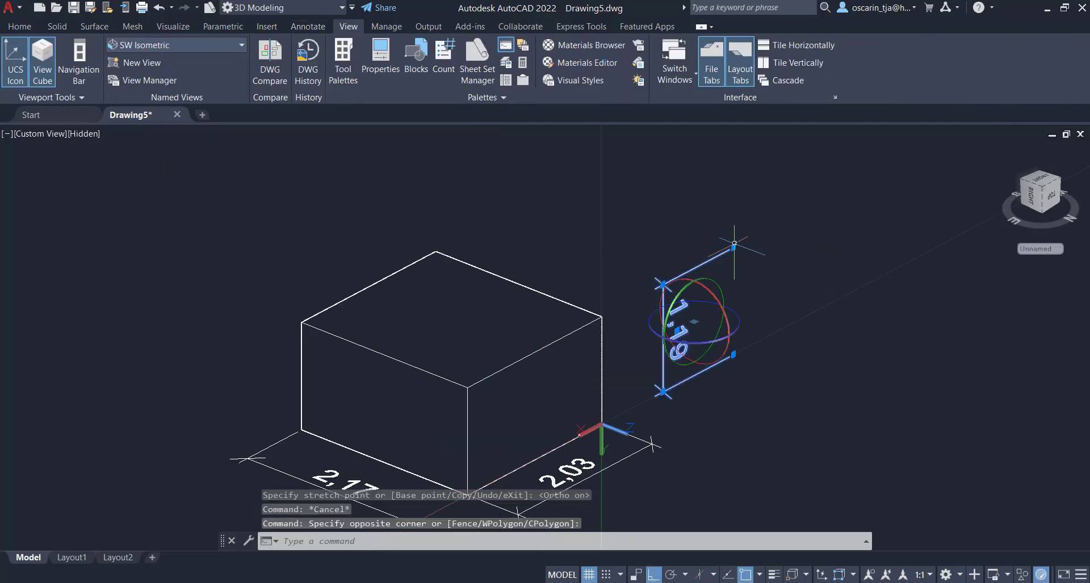
left_click(733, 247)
left_click(601, 317)
left_click(733, 355)
left_click(602, 424)
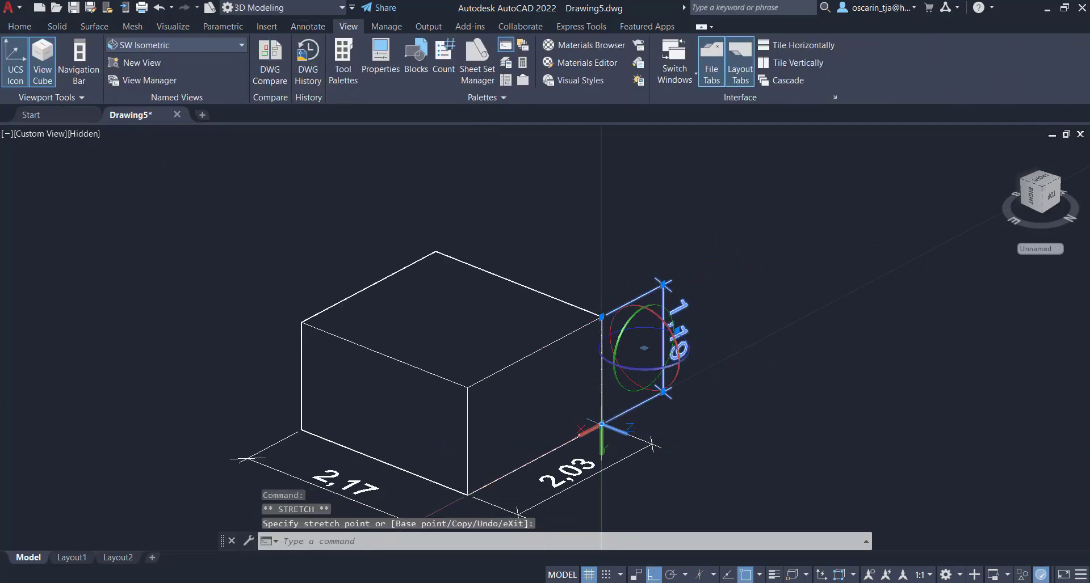
key("Escape")
Raise the box's top face by .01 with its height grip
middle_click_drag(680, 343, 745, 317)
scroll(746, 316, "down", 1)
left_click(663, 288)
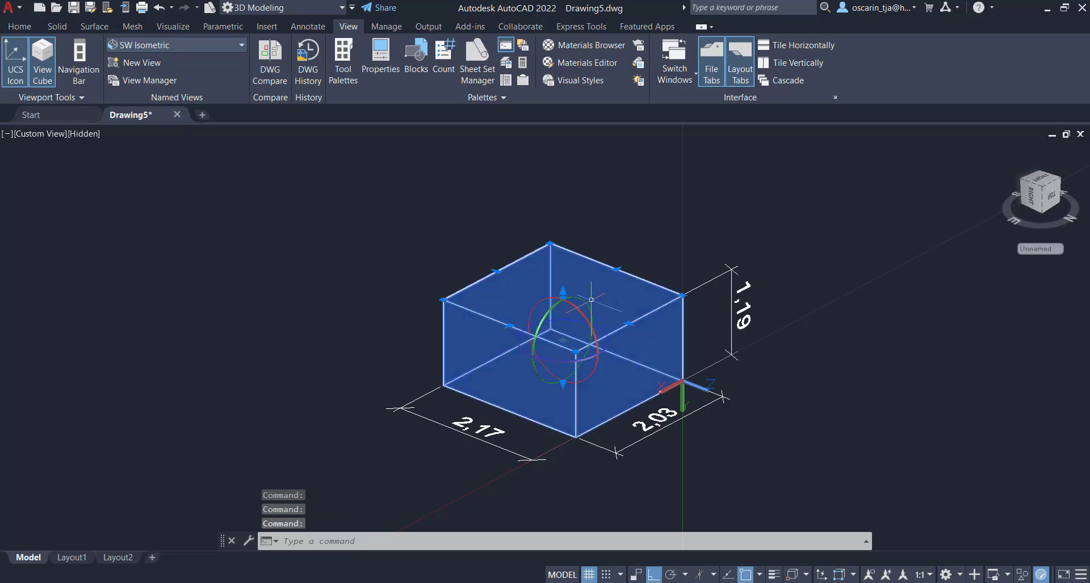
left_click(563, 296)
type(".01")
key("Return")
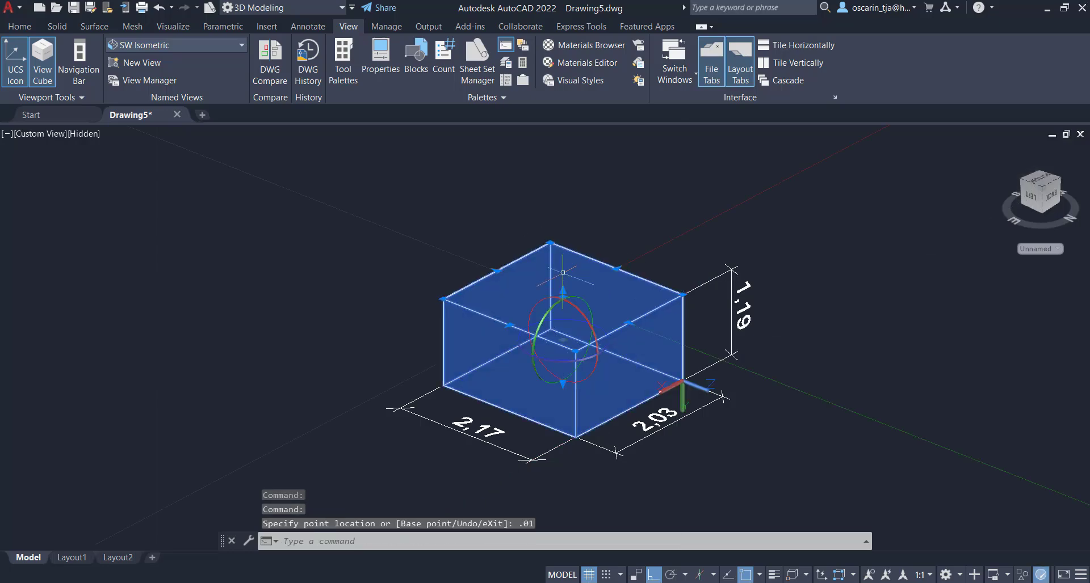
key("Escape")
Stretch the height dimension's upper extension origin to the raised top corner of the box
mouse_move(760, 253)
left_mouse_down()
mouse_move(681, 374)
mouse_move(697, 281)
left_mouse_up()
scroll(697, 281, "up", 5)
left_click(639, 308)
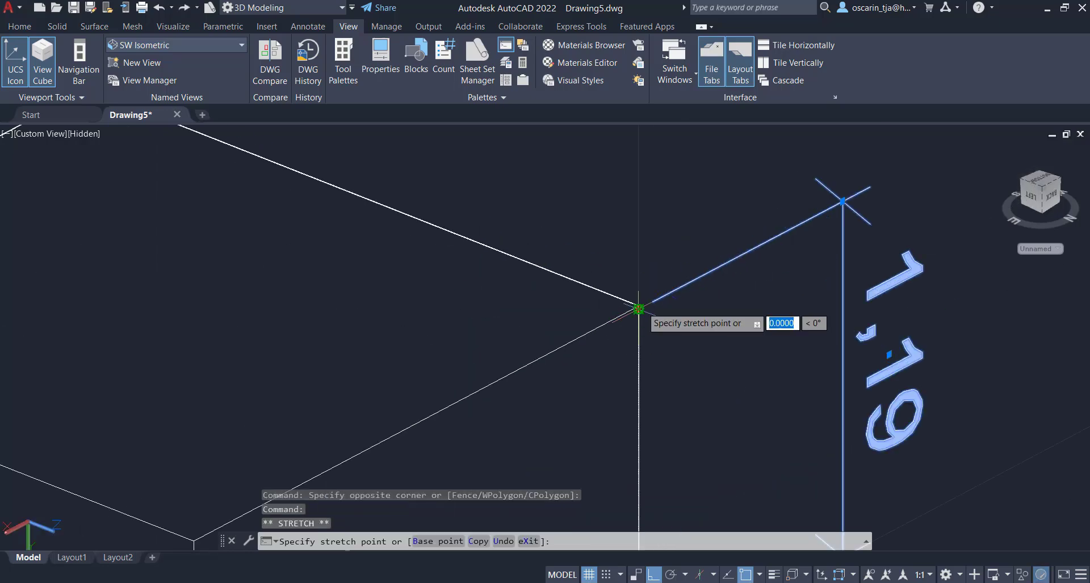
left_click(638, 305)
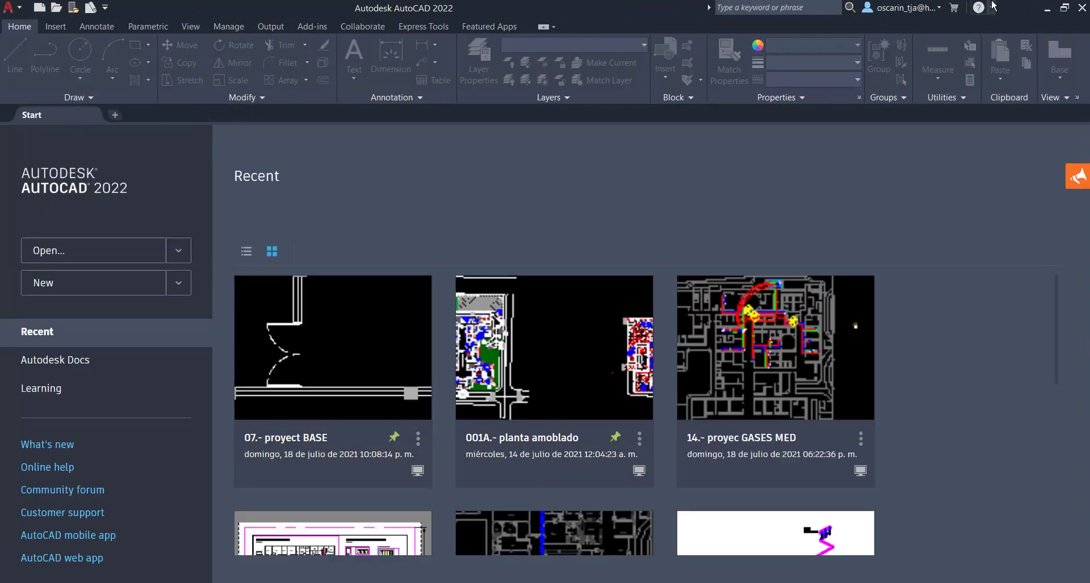
Create a new drawing from the acadiso template and change the workspace to 3D Modeling
key("ctrl+n")
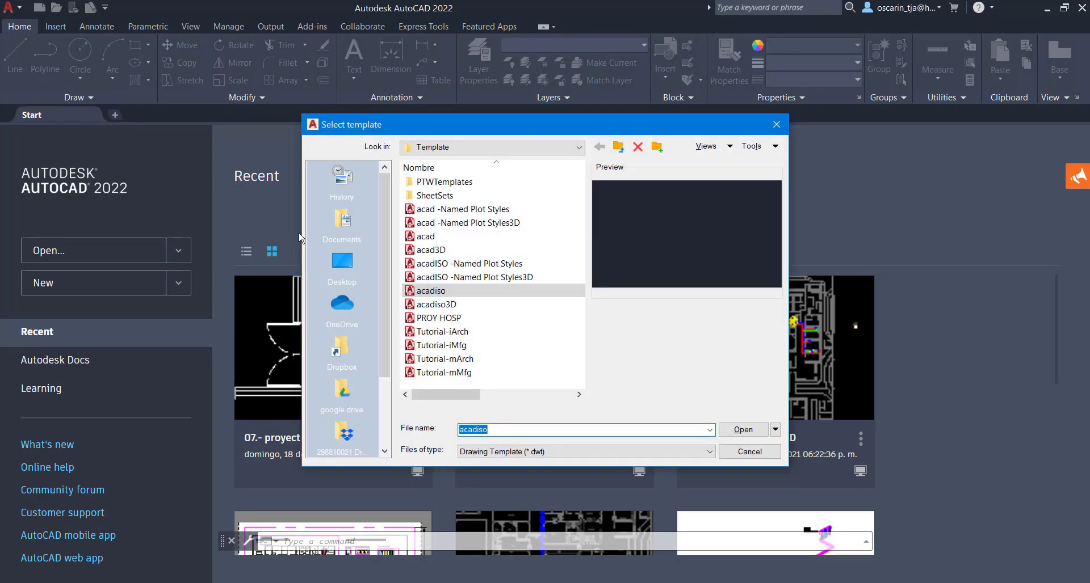
left_click(742, 431)
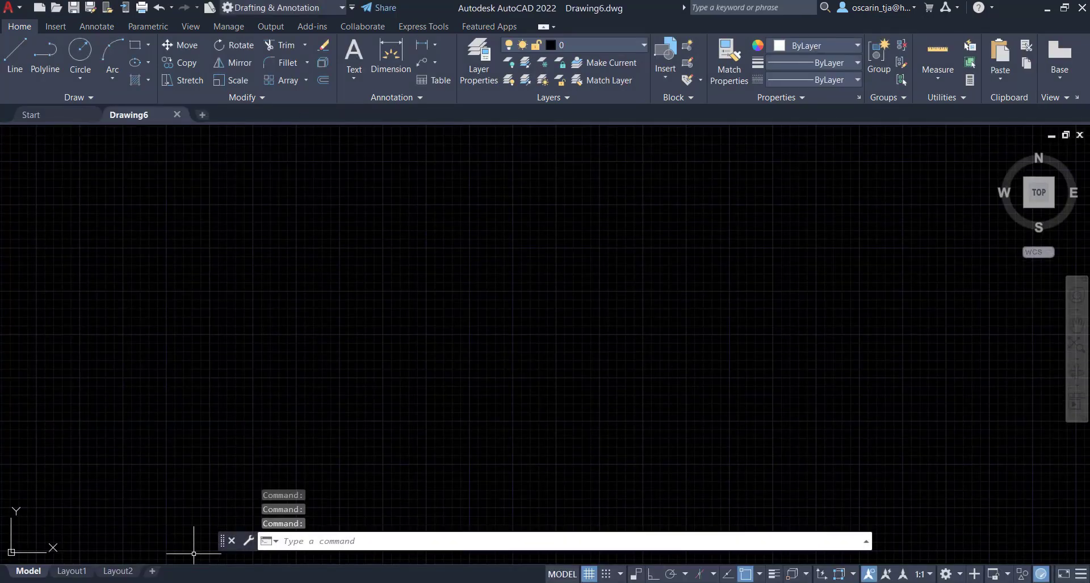
left_click(342, 8)
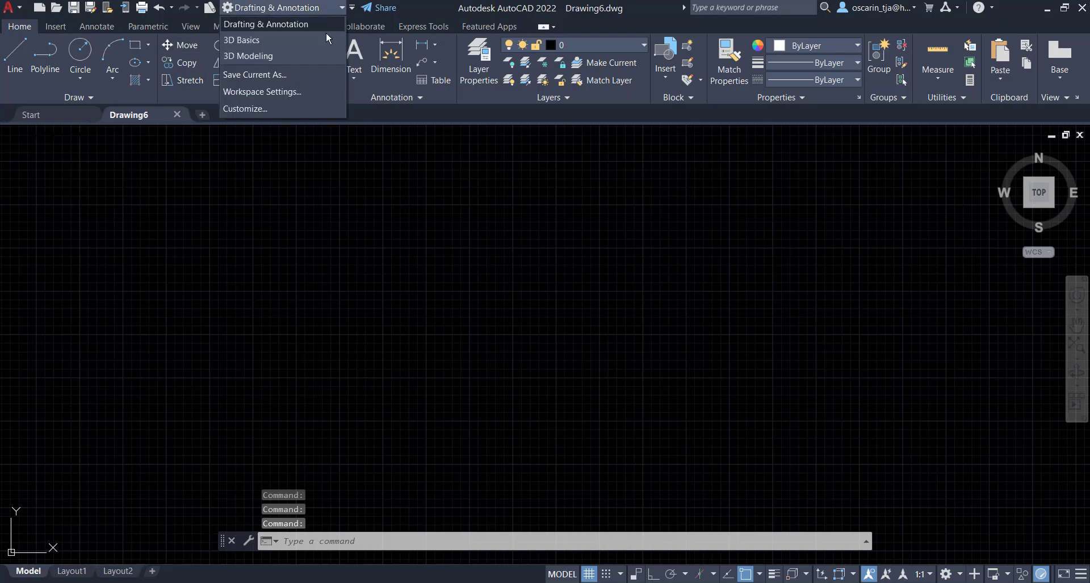
left_click(308, 57)
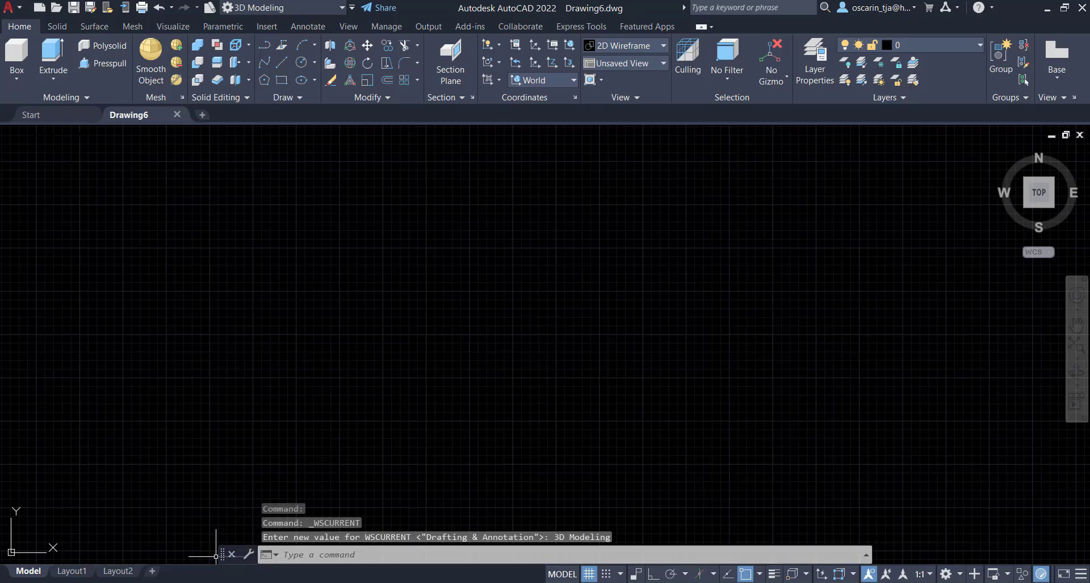
Dock the floating command line beneath the drawing area
mouse_move(216, 556)
left_mouse_down()
mouse_move(151, 510)
mouse_move(5, 498)
left_mouse_up()
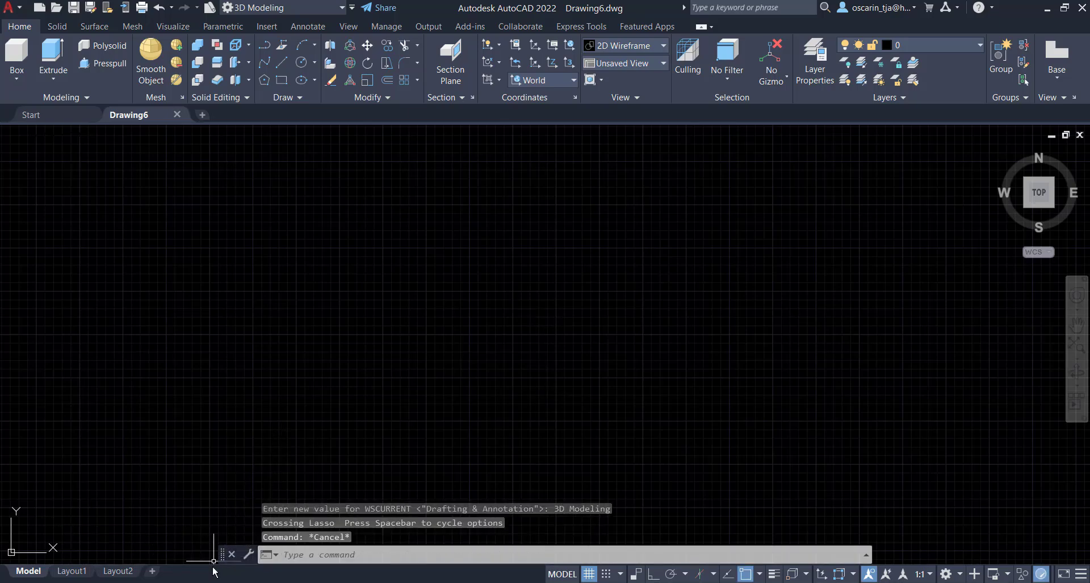
mouse_move(222, 554)
left_mouse_down()
mouse_move(147, 516)
mouse_move(6, 539)
mouse_move(2, 577)
left_mouse_up()
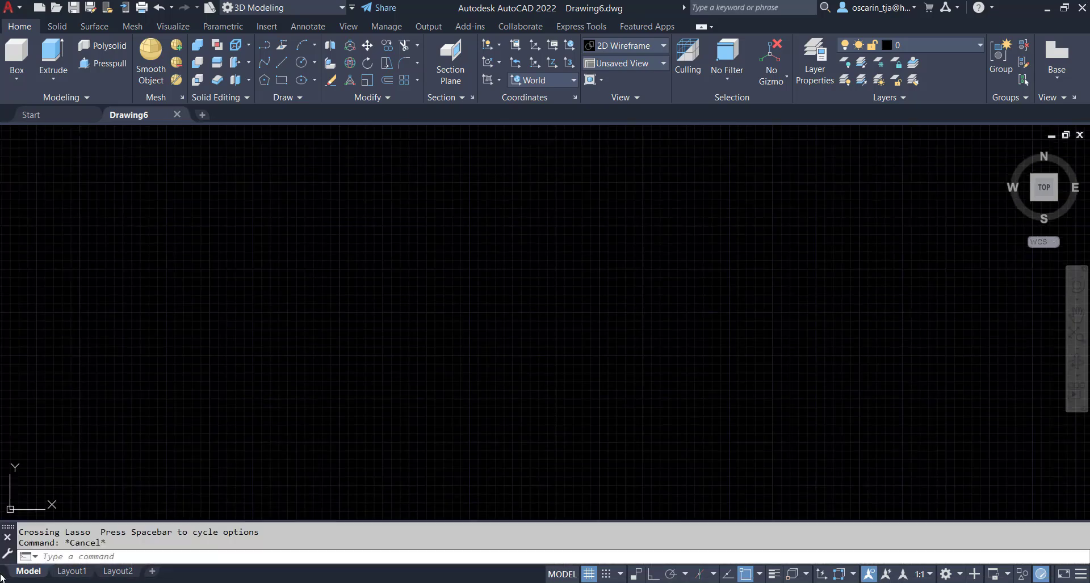
Turn Ortho on and the grid off, and show the drawing from the top-front-right isometric corner
left_click(282, 64)
key("F8")
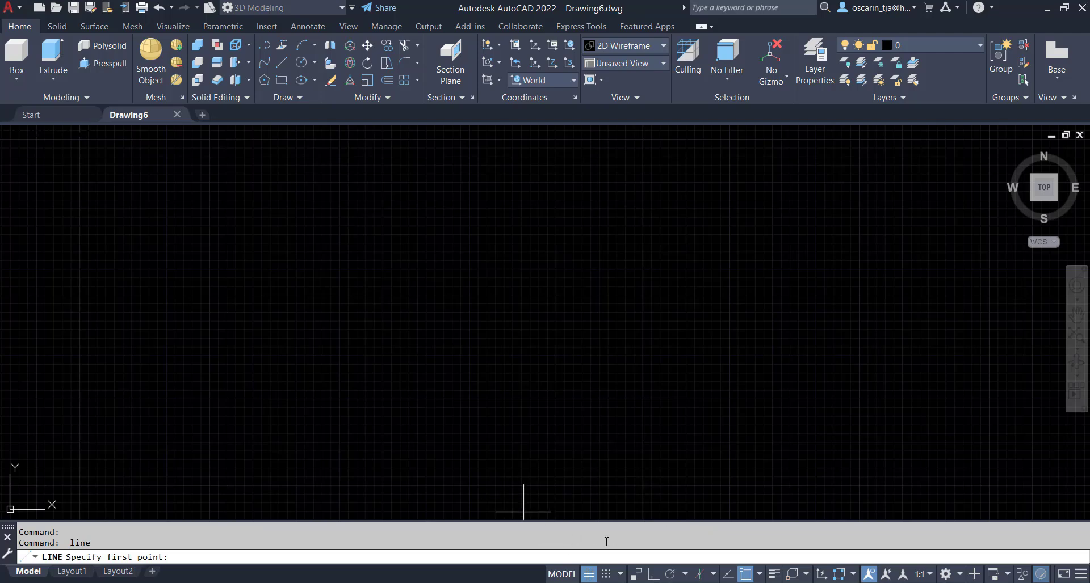
key("F7")
left_click(1059, 204)
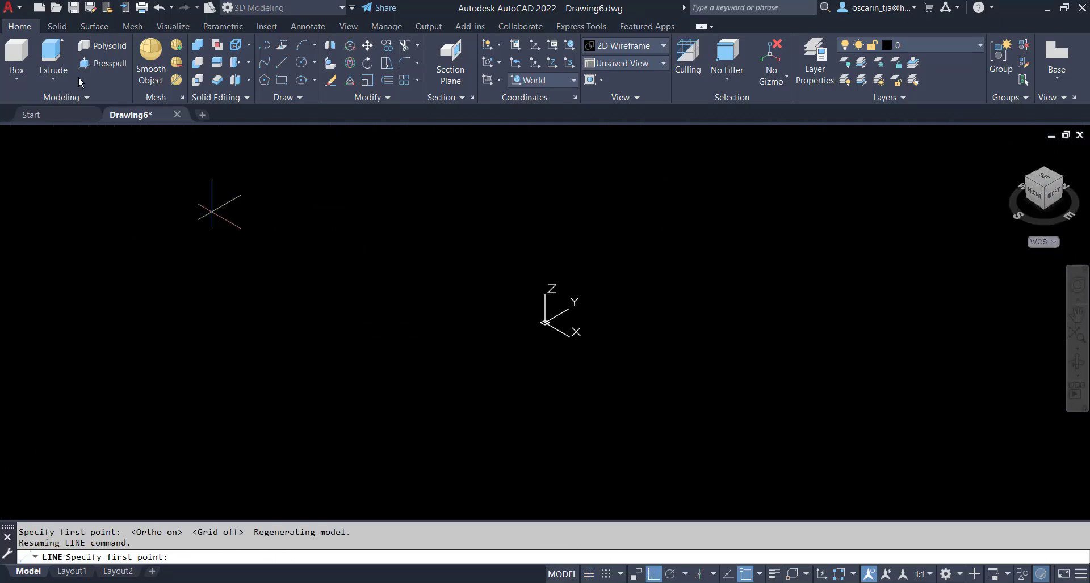
left_click(771, 62)
left_click(792, 185)
left_click(185, 24)
left_click(135, 29)
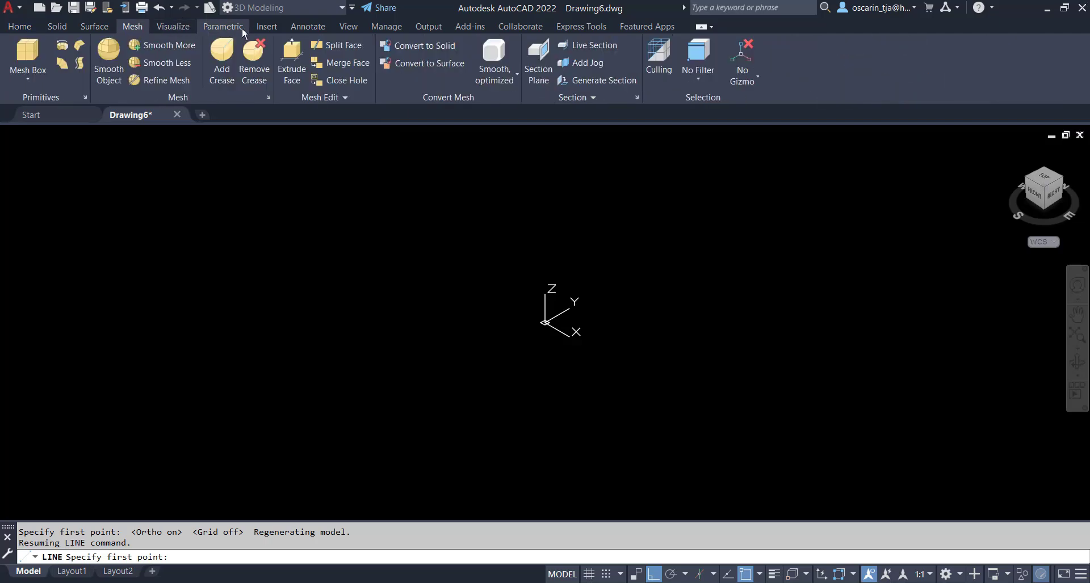
Toggle the UCS icon's display off and back on in the viewport
left_click(348, 26)
left_click(79, 63)
left_click(17, 83)
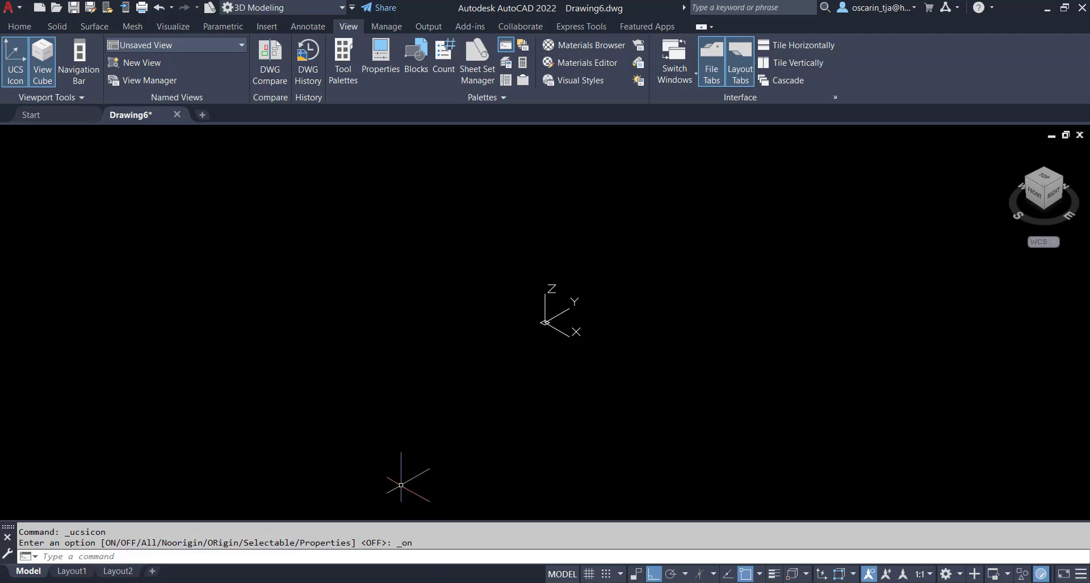
left_click(217, 352)
key("Escape")
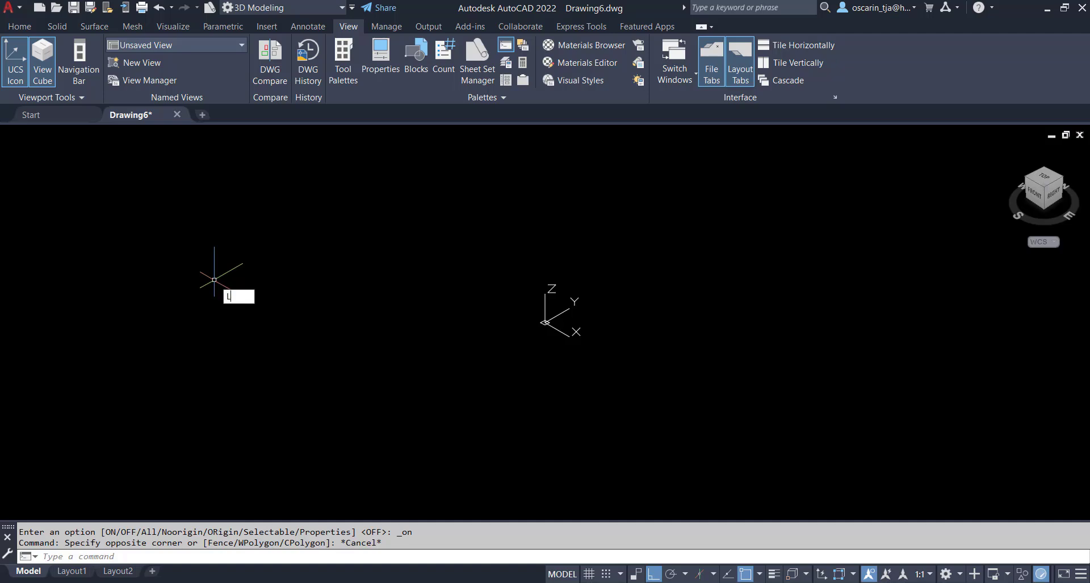
key("Return")
left_click(256, 378)
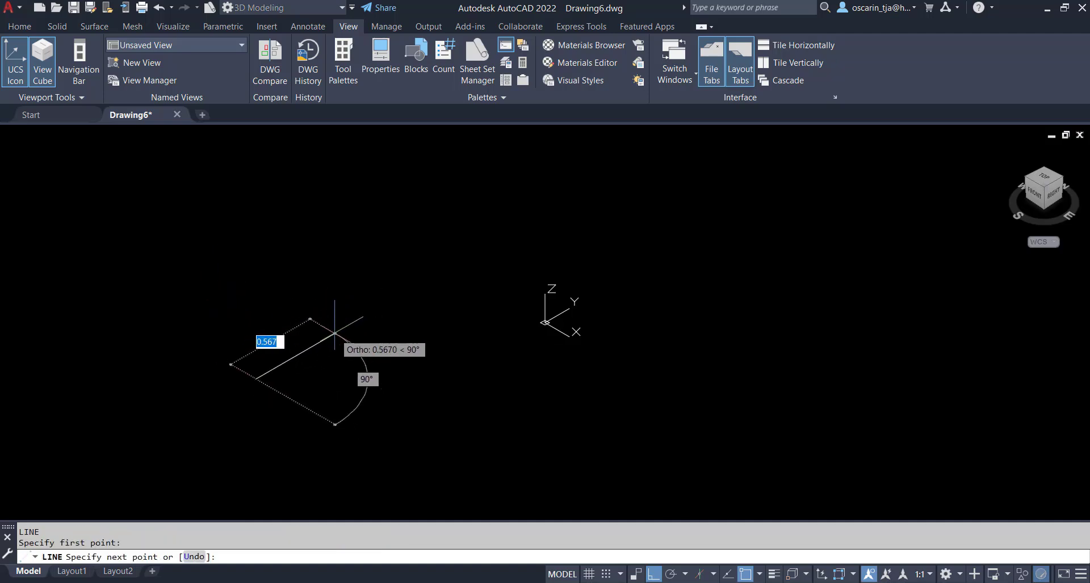
scroll(265, 378, "up", 4)
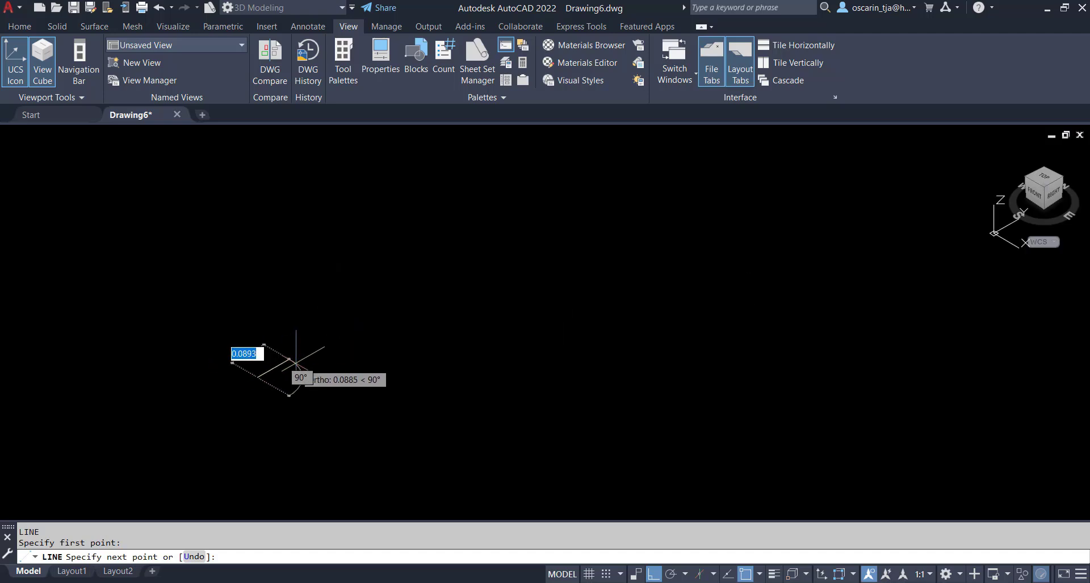
left_click(295, 360)
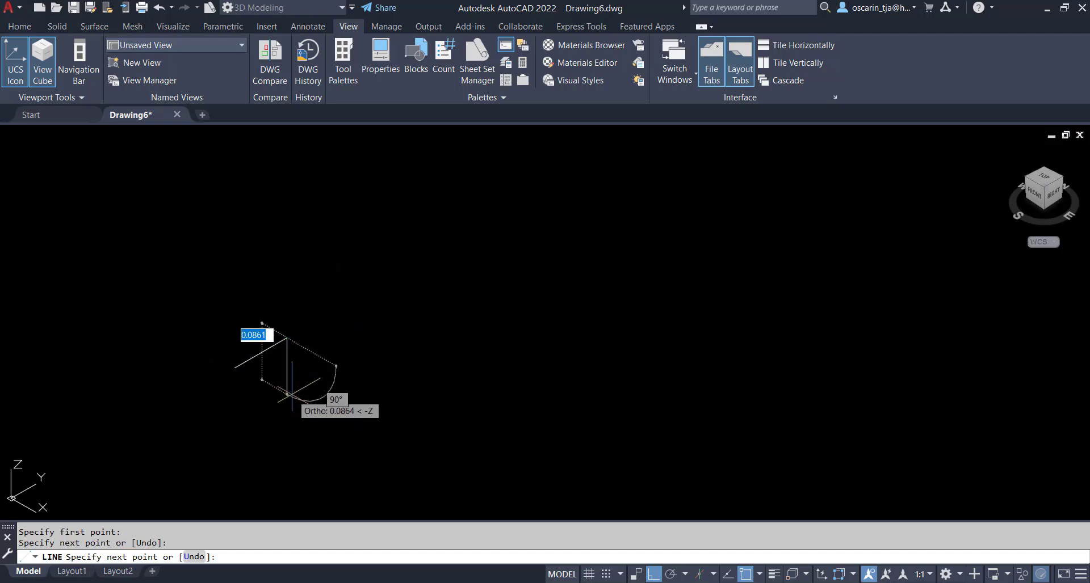
key("Escape")
left_click(268, 361)
left_click(226, 292)
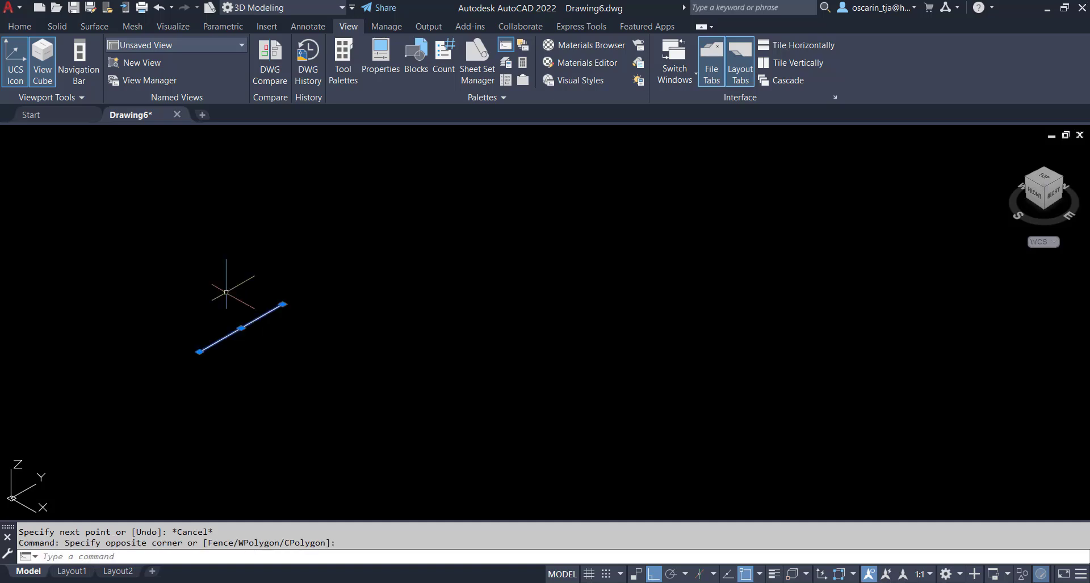
key("Delete")
Start a line path in the empty model space with segments of 2 units along positive Y and 0.5 units down along Z
type("L")
key("Return")
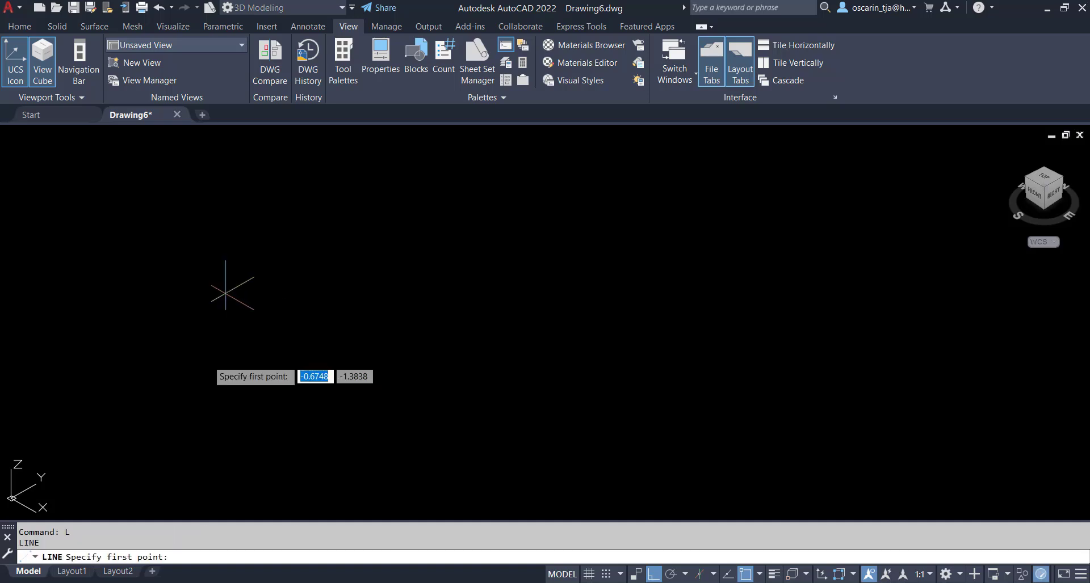
left_click(205, 363)
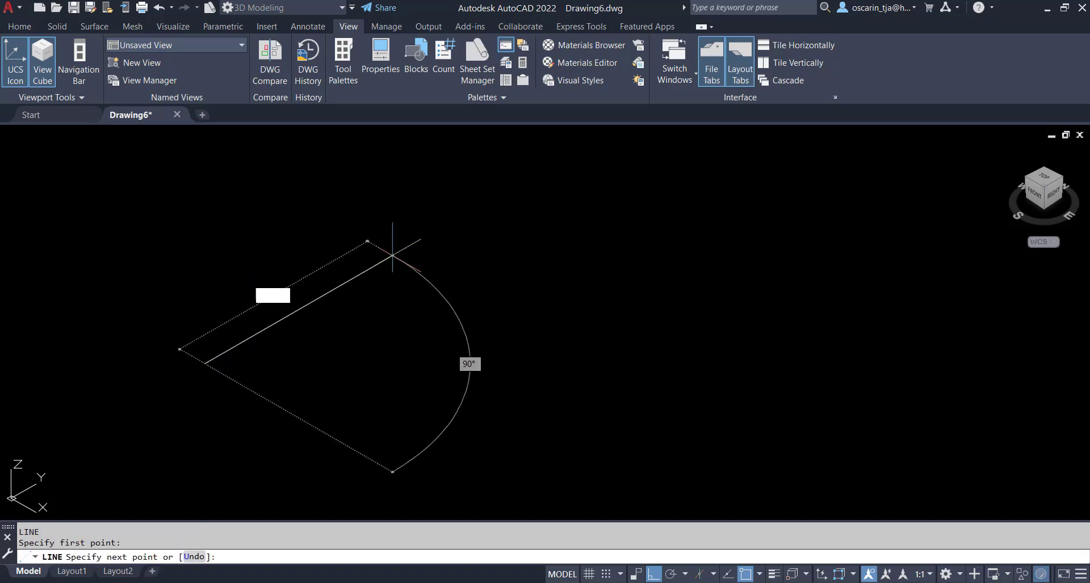
type("2")
key("Return")
scroll(390, 251, "up", 3)
scroll(560, 316, "up", 2)
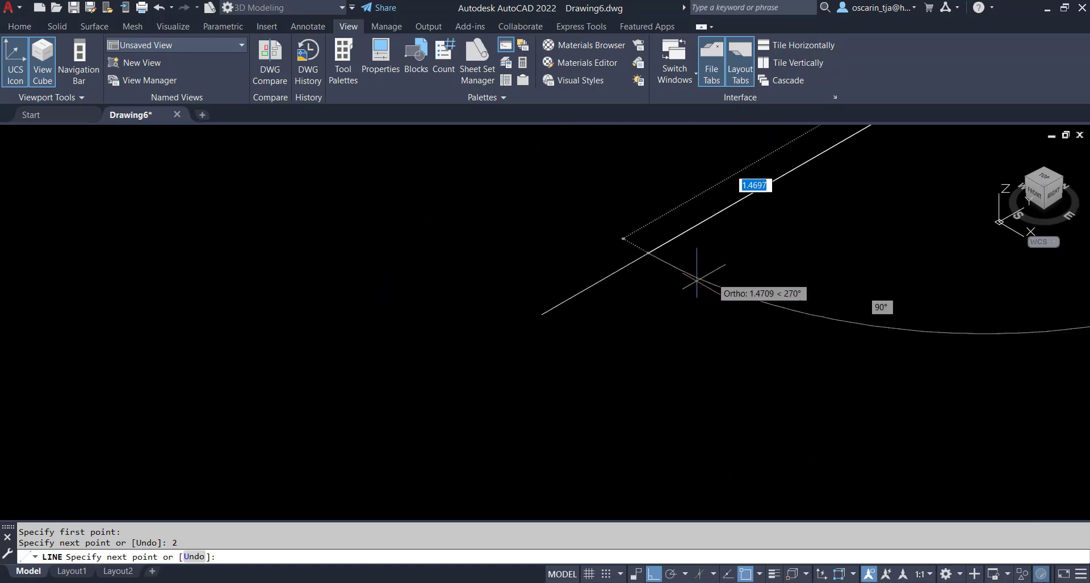
scroll(696, 281, "down", 3)
middle_click_drag(695, 282, 313, 440)
scroll(419, 404, "up", 3)
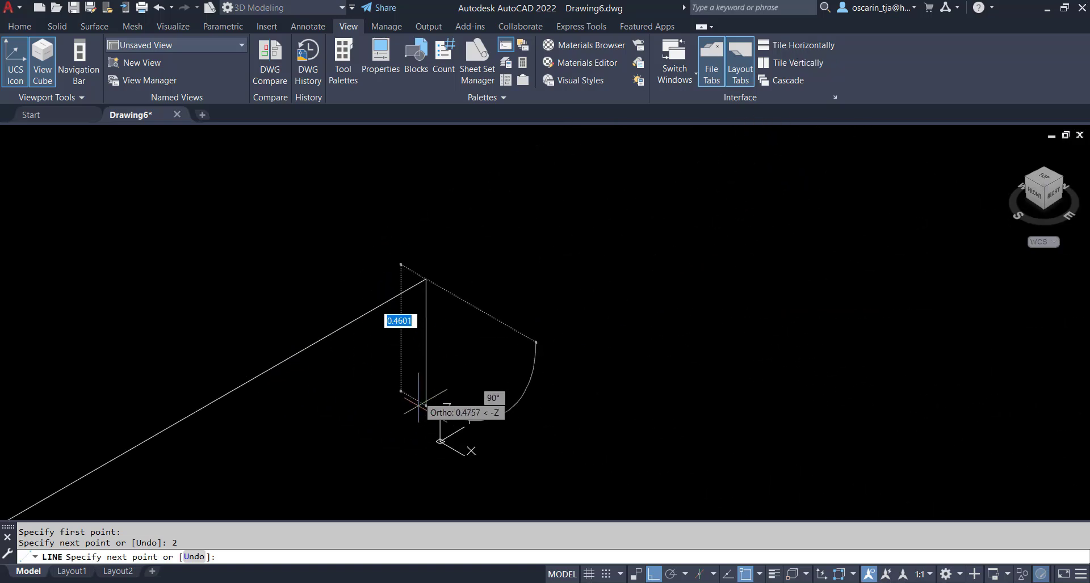
type(".5")
key("Return")
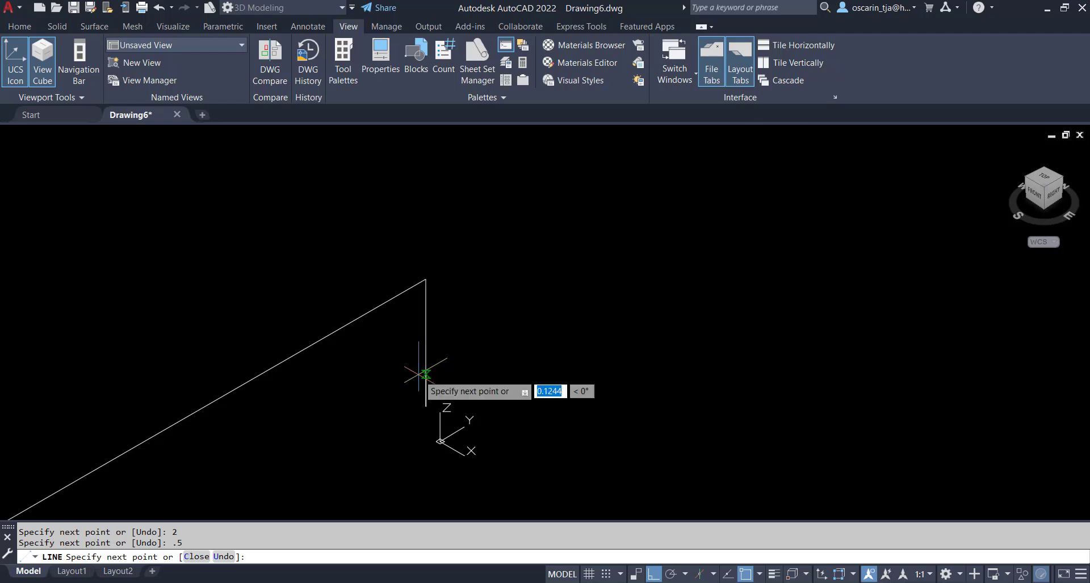
Continue the line path with segments of 3 units along positive Y and 4 units up along Z
scroll(624, 233, "down", 4)
middle_click_drag(651, 232, 548, 316)
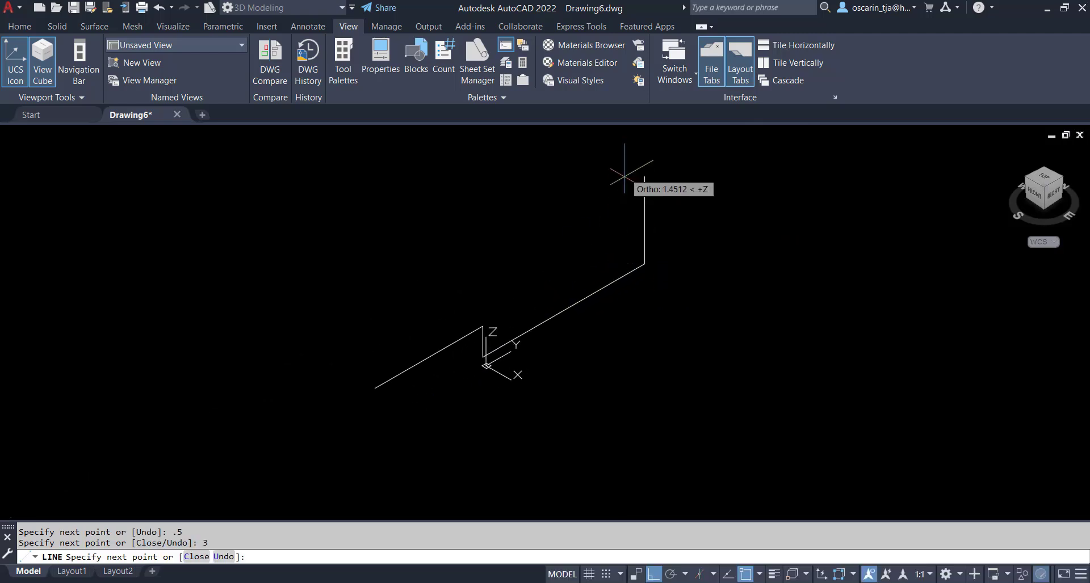
scroll(620, 171, "down", 2)
middle_click_drag(620, 171, 613, 327)
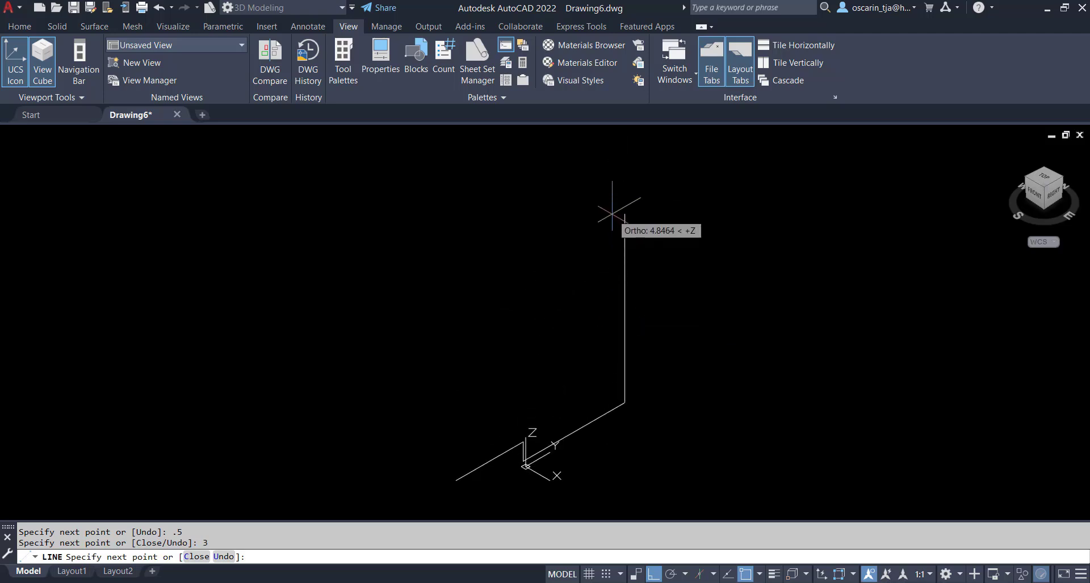
type("4")
key("Return")
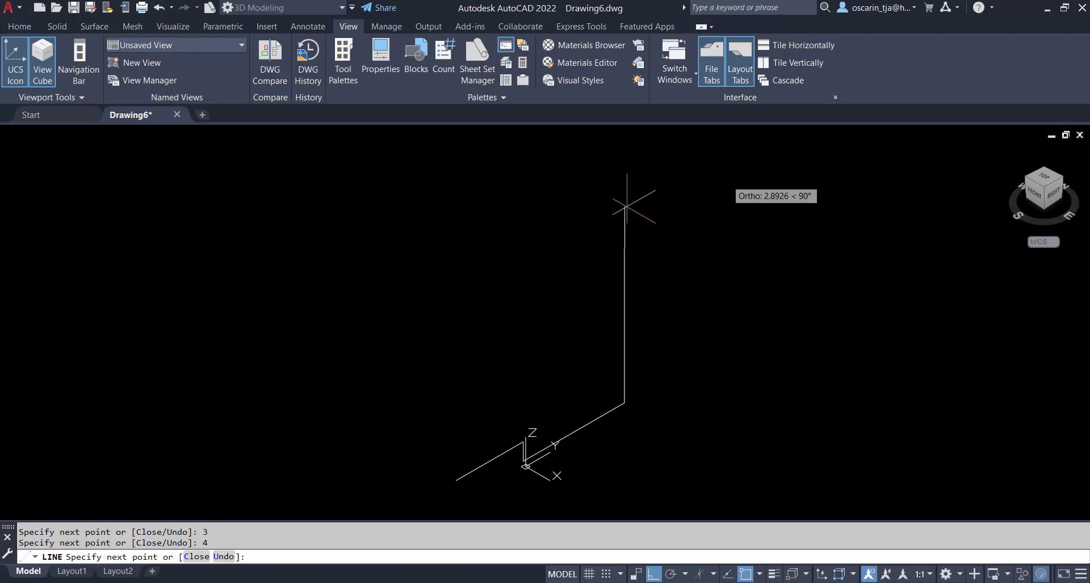
Continue the line path with segments of 8 units along positive Y and 6 units along positive X
middle_click_drag(732, 174, 615, 260)
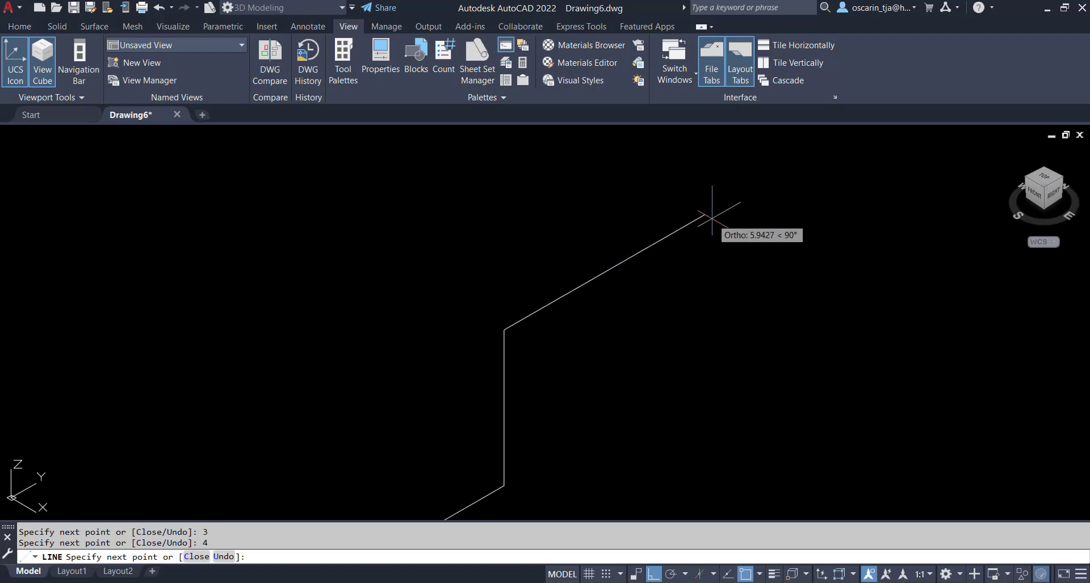
key("Return")
scroll(851, 250, "down", 5)
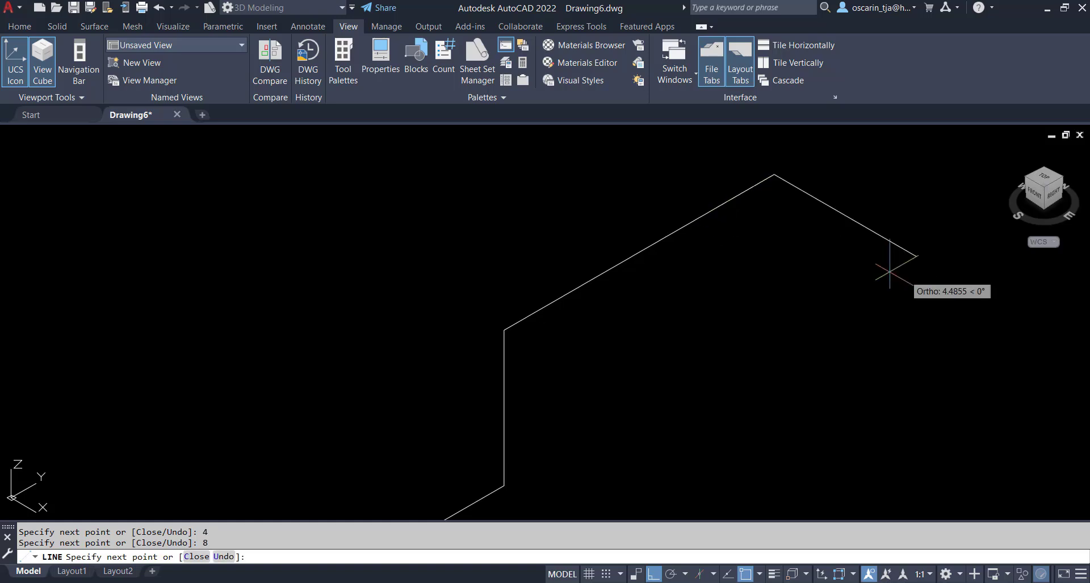
middle_click_drag(902, 278, 645, 238)
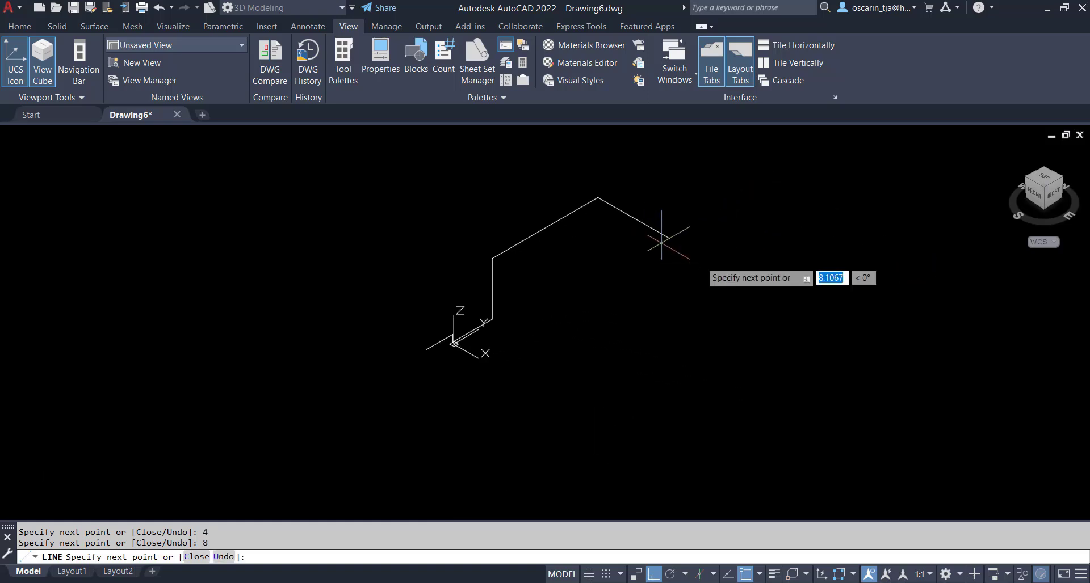
type("6")
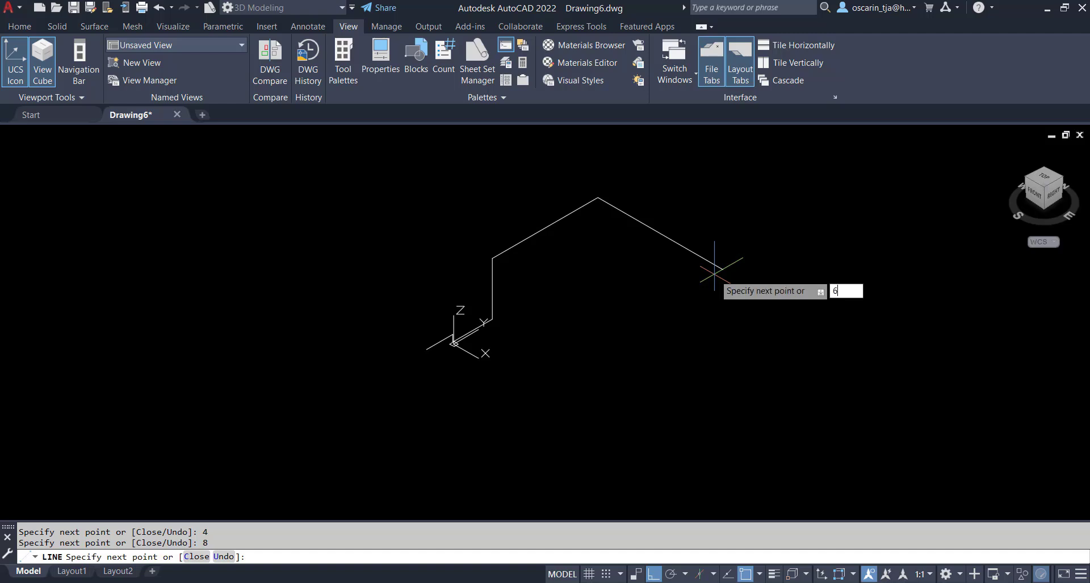
key("Return")
Finish the line path with a 30-unit segment along positive Y
middle_click_drag(816, 210, 553, 439)
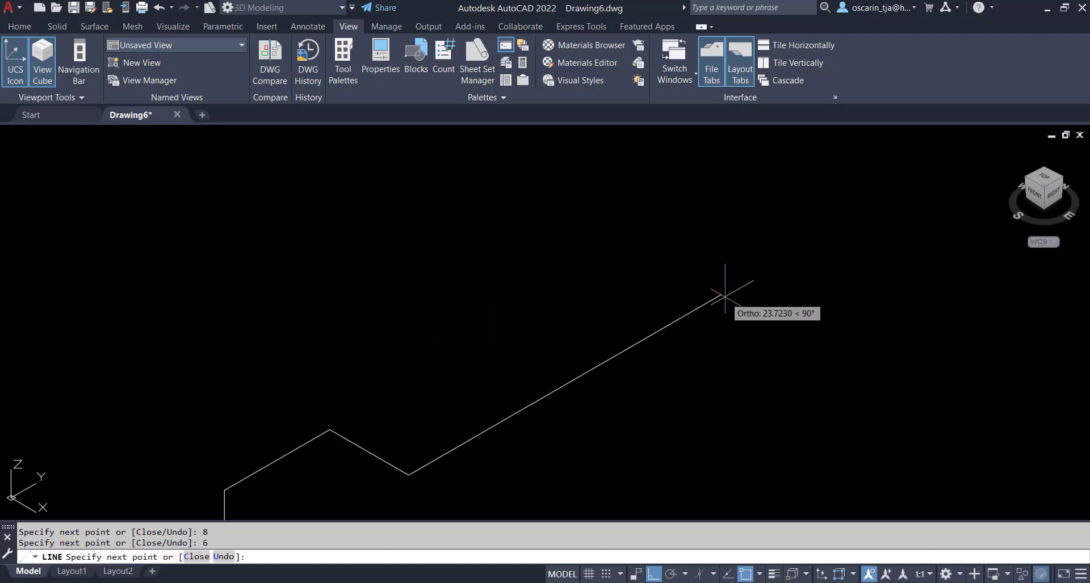
type("30")
key("Return")
scroll(723, 292, "down", 4)
key("Return")
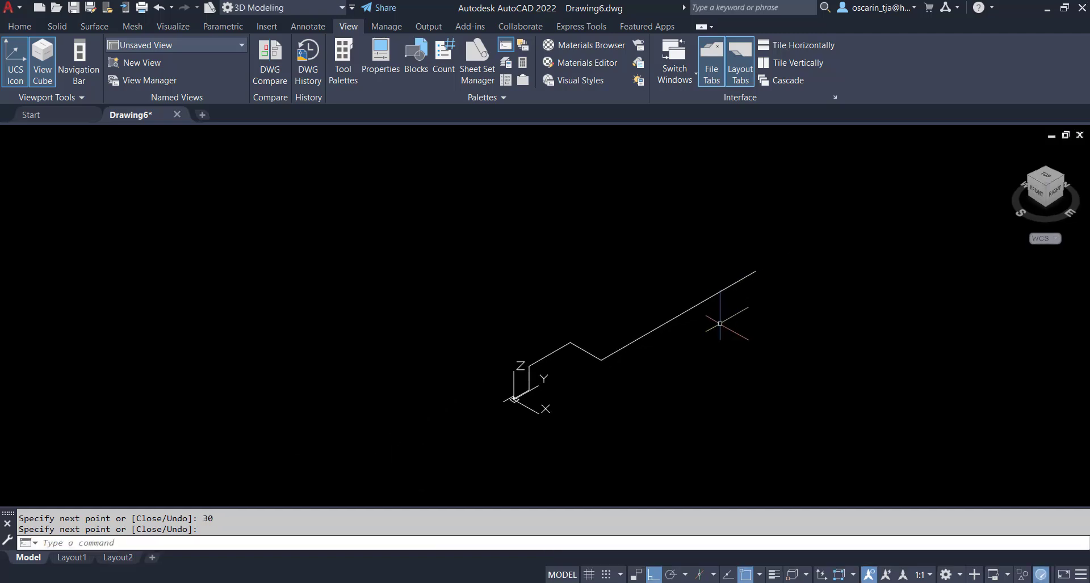
Draw a 40-unit line along positive X from the corner where the 6-unit and 30-unit segments meet
scroll(644, 358, "up", 2)
key("Return")
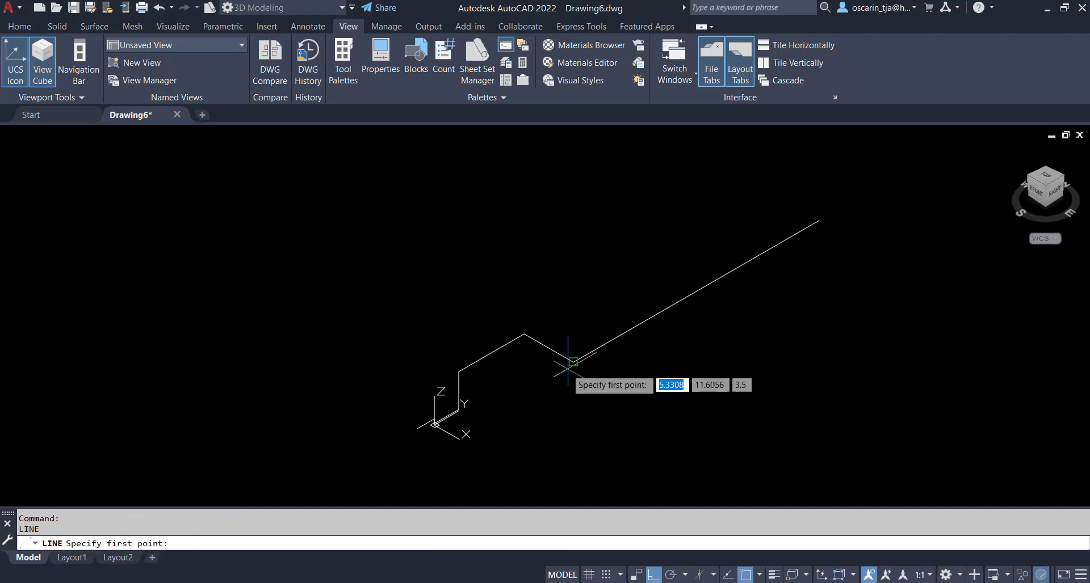
left_click(573, 362)
middle_click_drag(620, 406, 496, 302)
type("40")
key("Return")
key("Return")
Move the 40-unit line 25 units along the 30-unit segment and draw a 2.5-unit line along X from the vacated corner
left_click(604, 332)
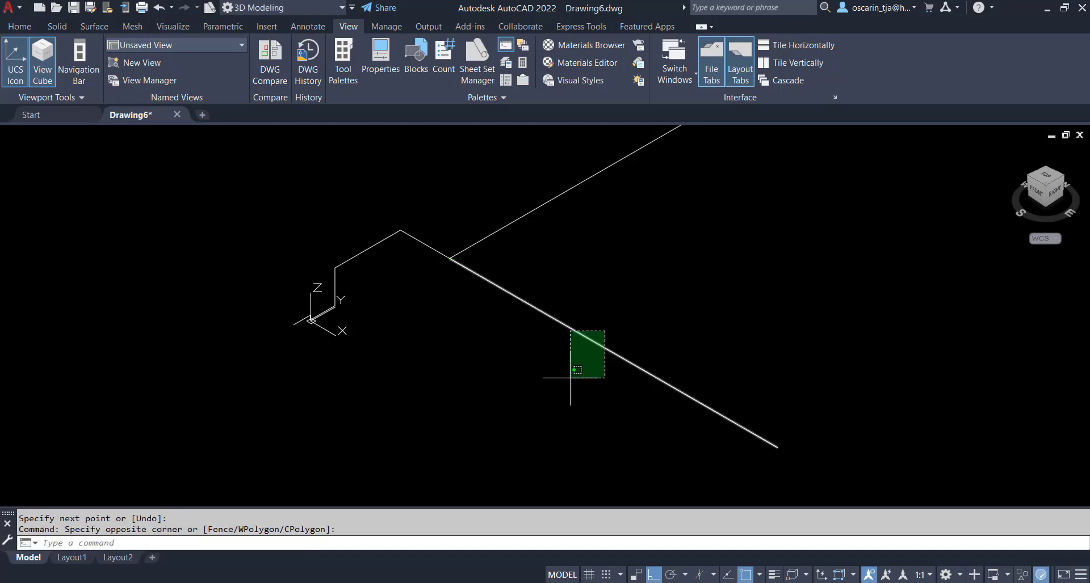
left_click(570, 378)
type("m")
key("Return")
left_click(450, 258)
type("255")
key("Return")
key("Return")
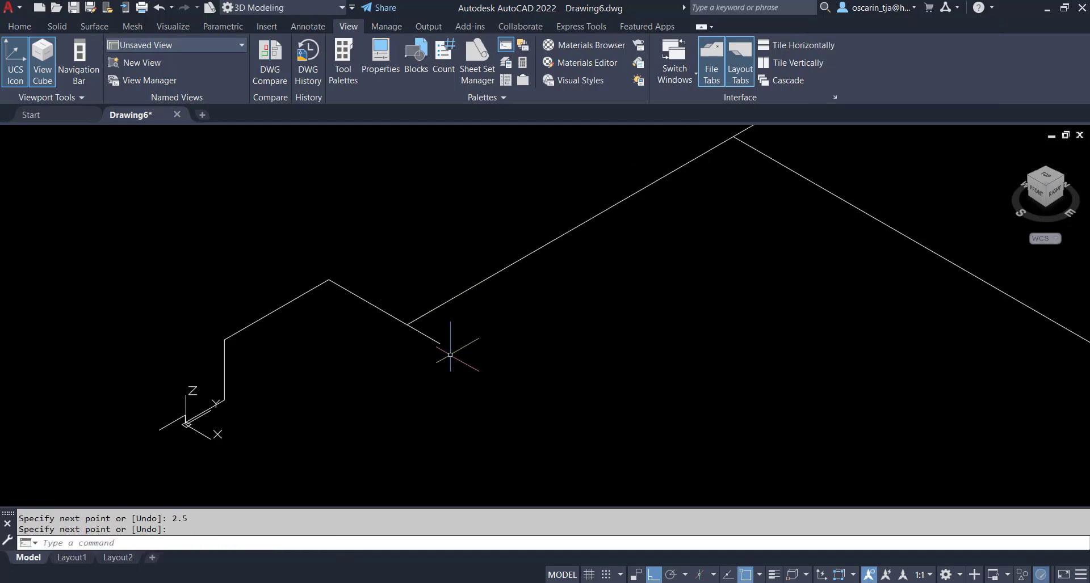
Move the 2.5-unit branch line 0.5 units along positive Y from the corner
scroll(450, 355, "up", 3)
left_click(432, 318)
left_click(389, 343)
type("m")
key("Return")
left_click(338, 287)
type(".5")
key("Return")
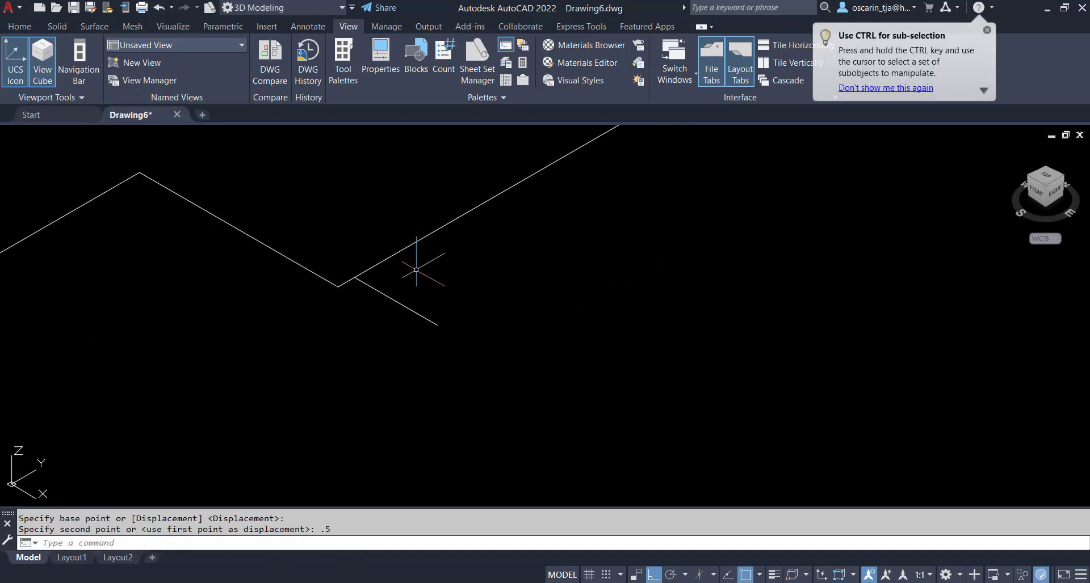
Copy the 2.5-unit branch line 3 units along positive Y on the 30-unit segment
middle_click_drag(416, 263, 414, 315)
left_click(431, 339)
left_click(399, 398)
type("co")
left_click(353, 329)
type("3")
key("Return")
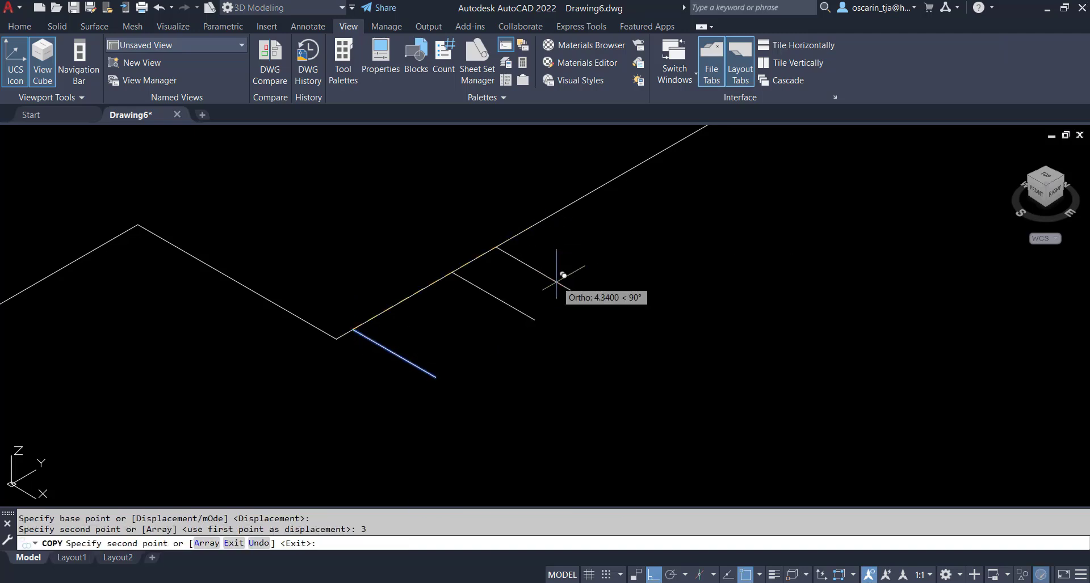
key("Escape")
Hide the UCS icon and select all the lines of the network
scroll(554, 323, "down", 5)
left_click(16, 62)
left_click(299, 202)
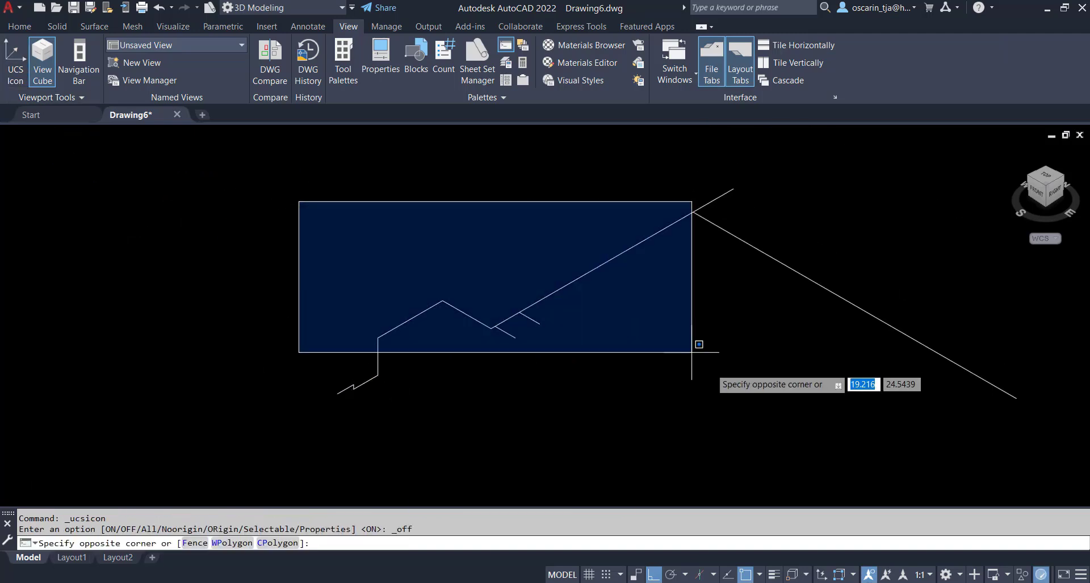
left_click(779, 441)
left_click(844, 441)
left_click(526, 223)
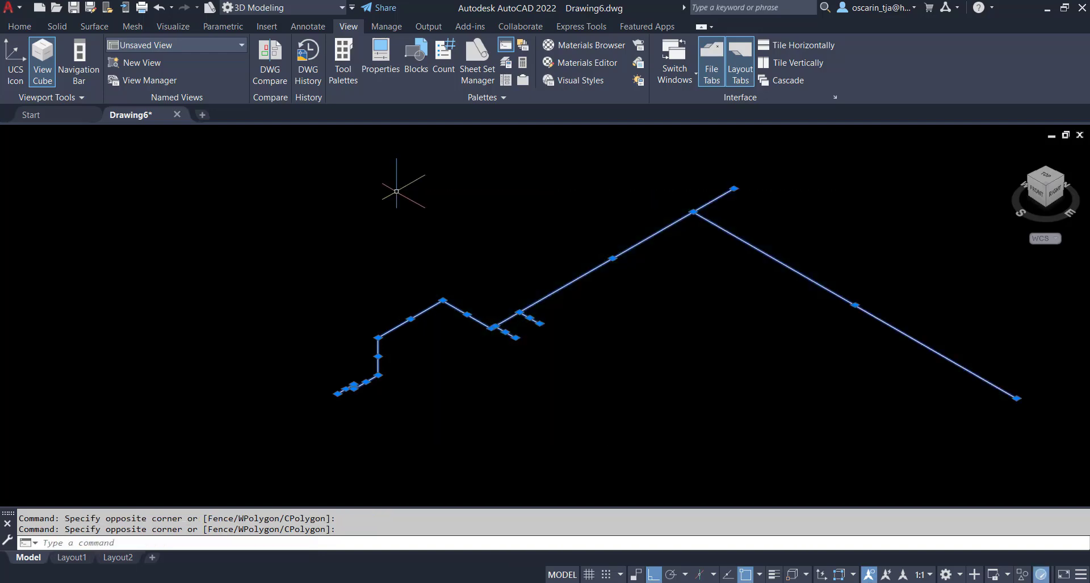
Create a layer named D1 and set its color to magenta
left_click(20, 26)
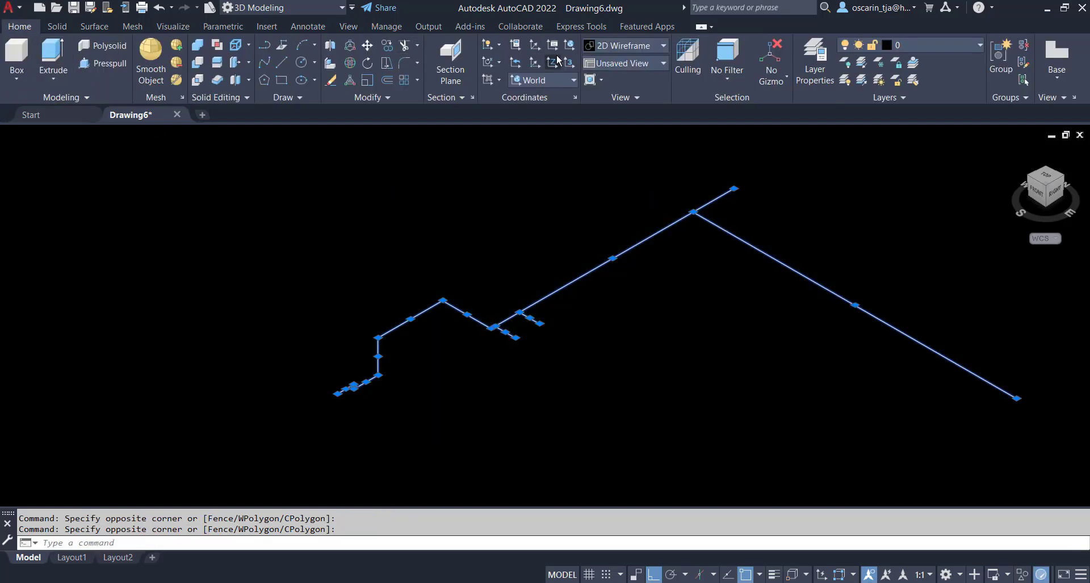
left_click(815, 60)
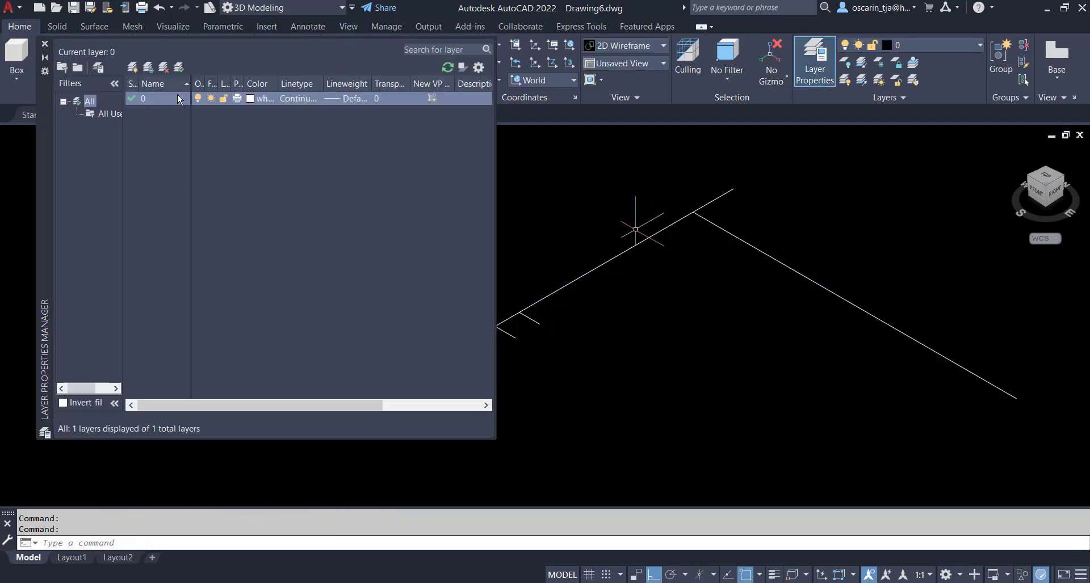
left_click(133, 68)
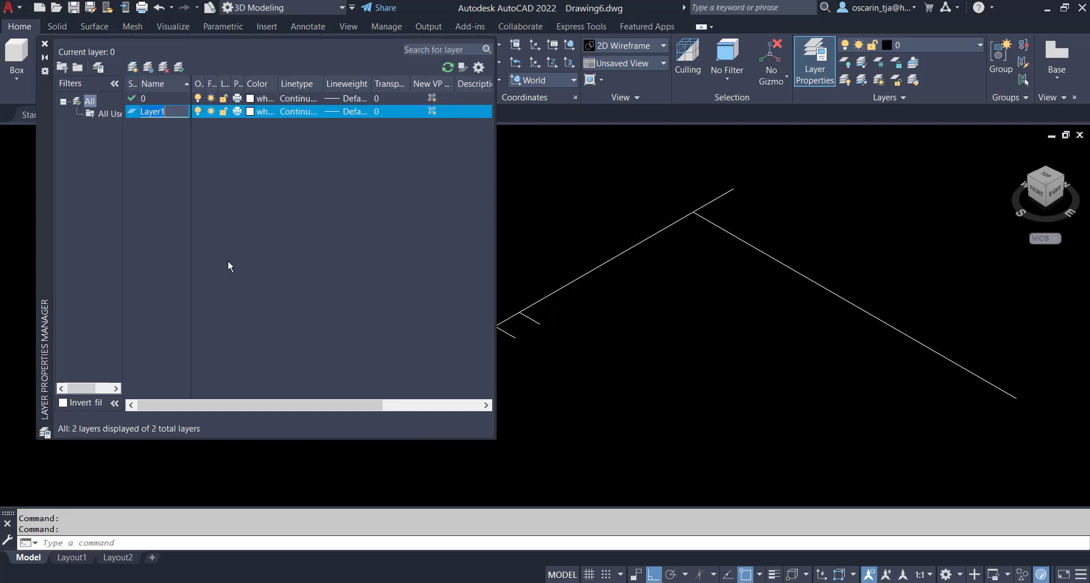
type("D1")
key("Return")
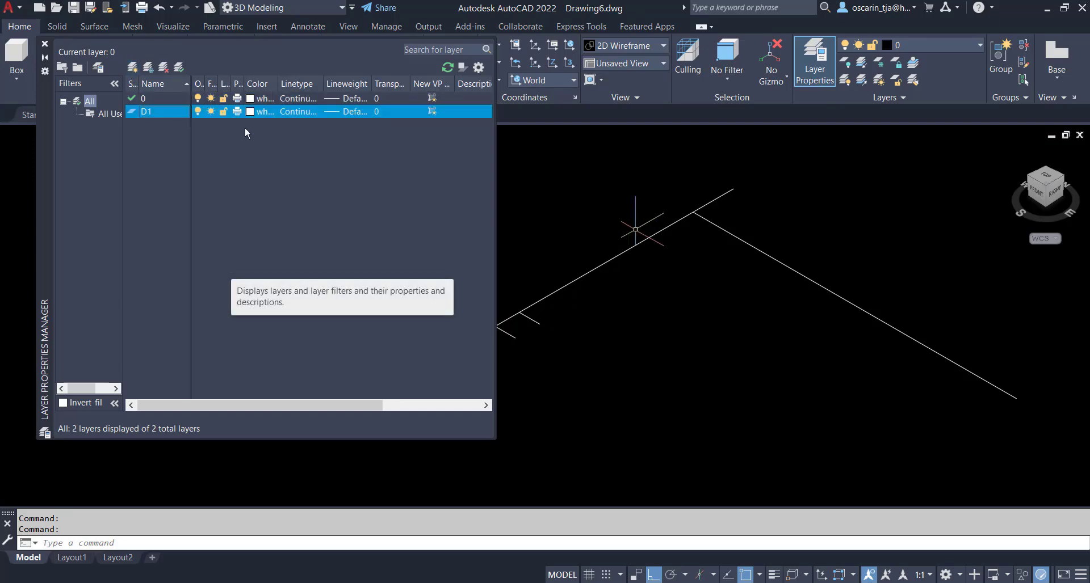
left_click(256, 111)
left_click(659, 334)
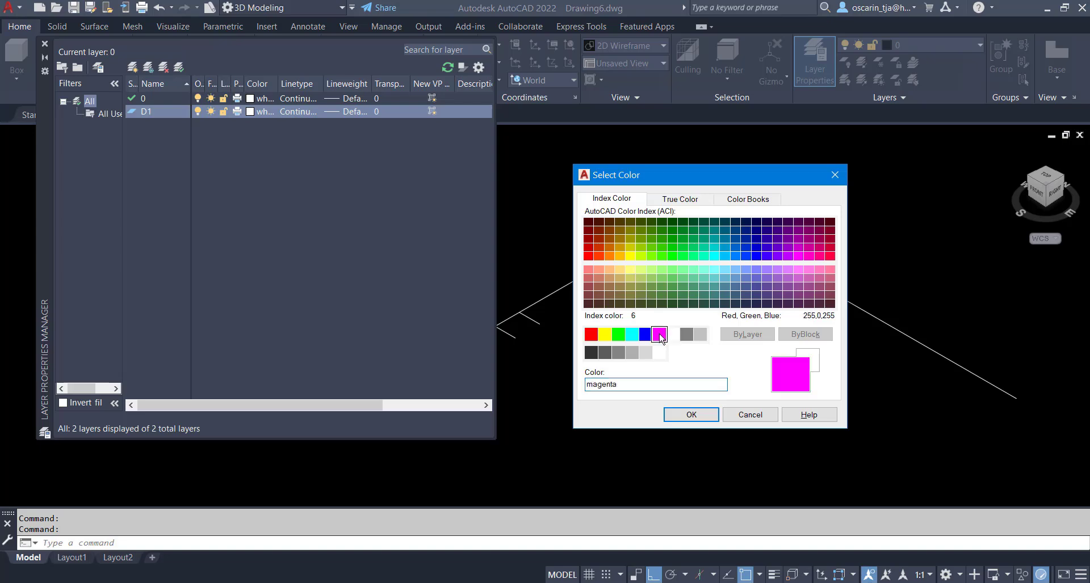
left_click(692, 415)
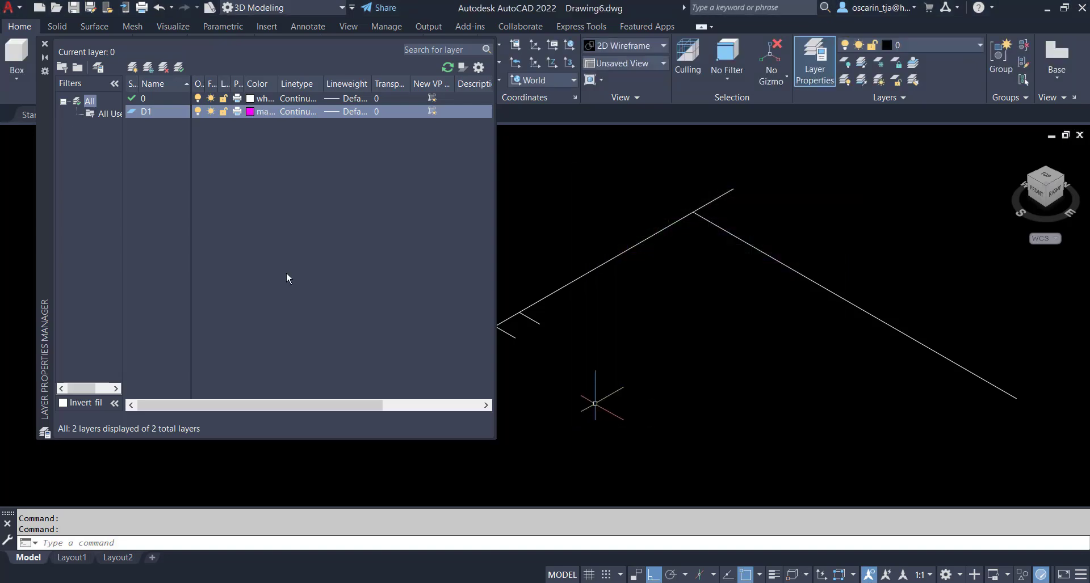
Create a layer named D0.75 and set its color to blue
left_click(135, 70)
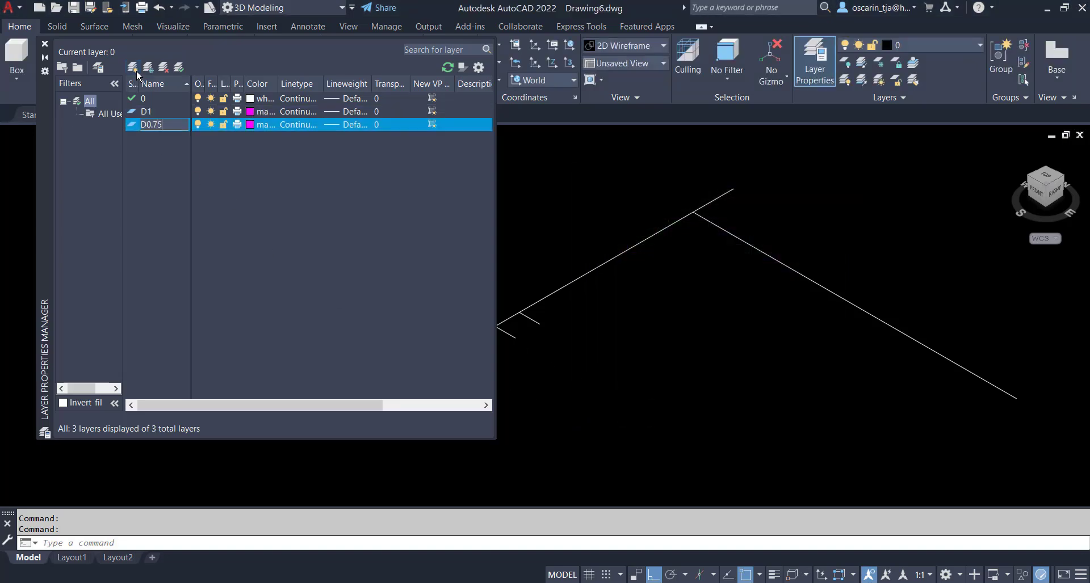
key("Return")
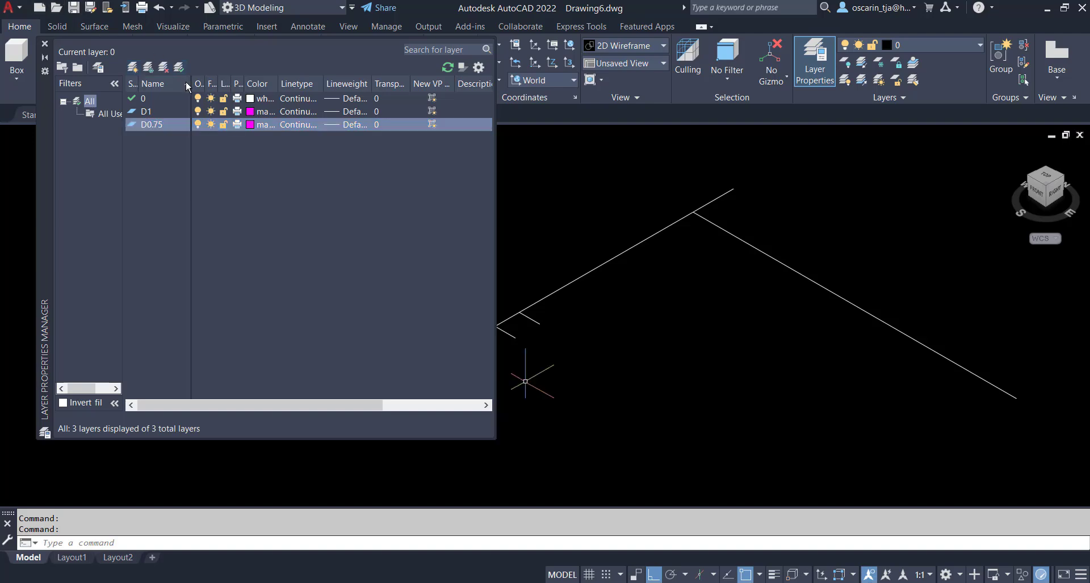
left_click(249, 126)
left_click(645, 334)
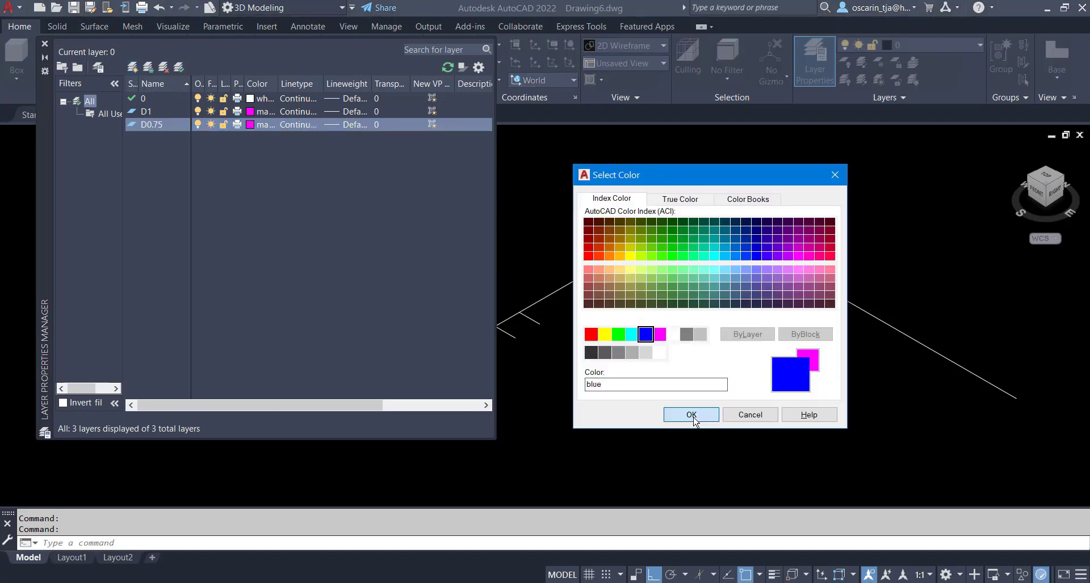
left_click(692, 417)
Create a layer named D0.50, set its color to green, and close the layer manager
left_click(134, 68)
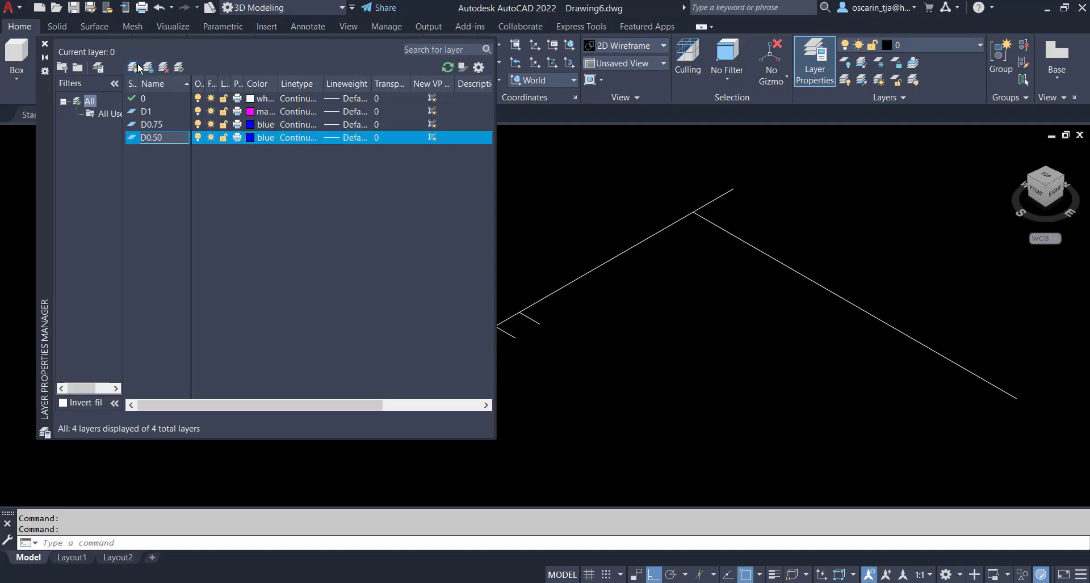
left_click(250, 137)
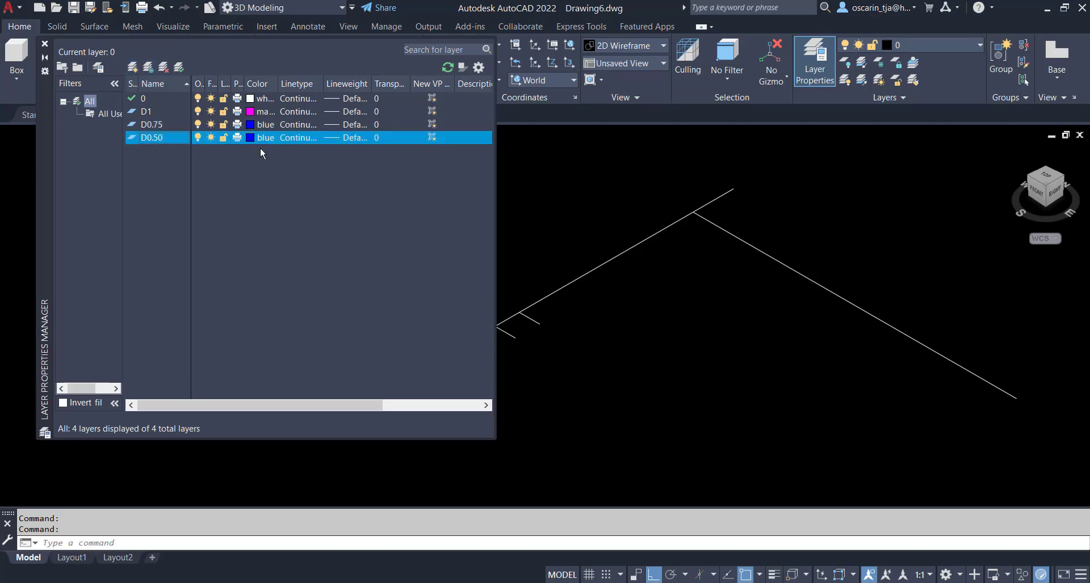
left_click(618, 334)
left_click(691, 415)
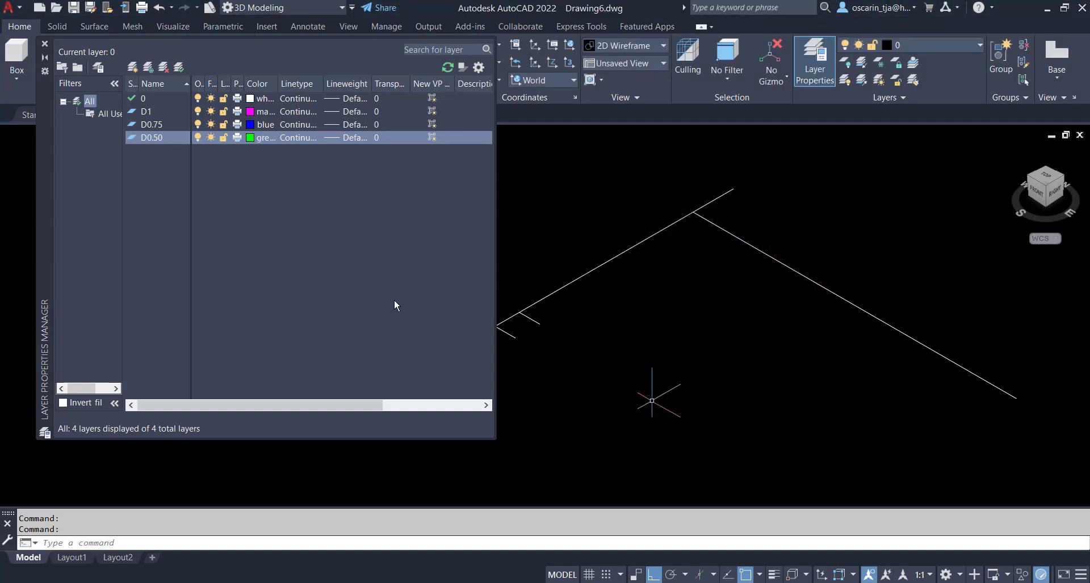
left_click(45, 43)
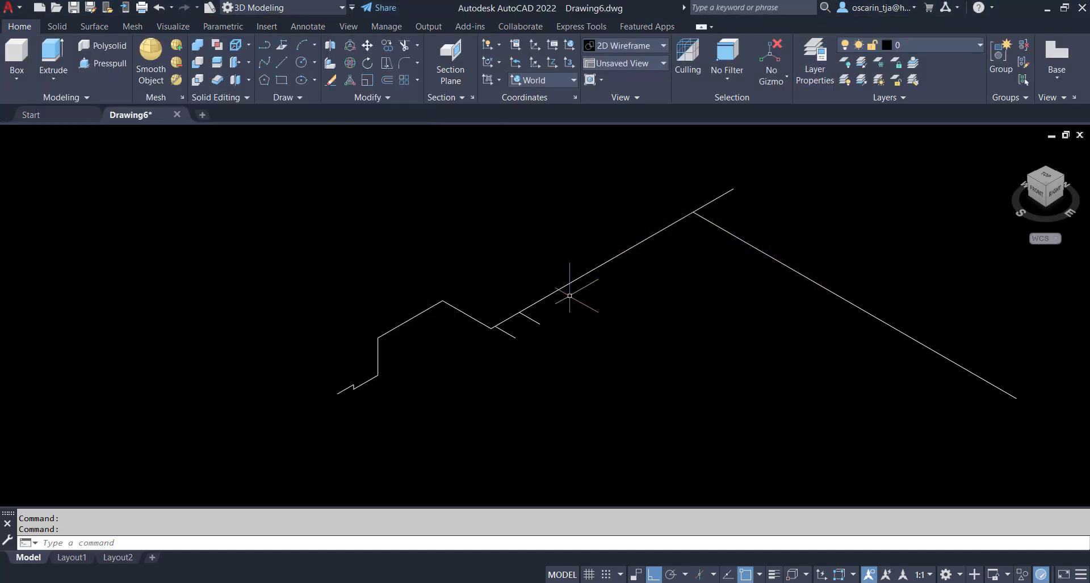
Move all the lines of the network onto layer D1
left_click(916, 457)
left_click(426, 248)
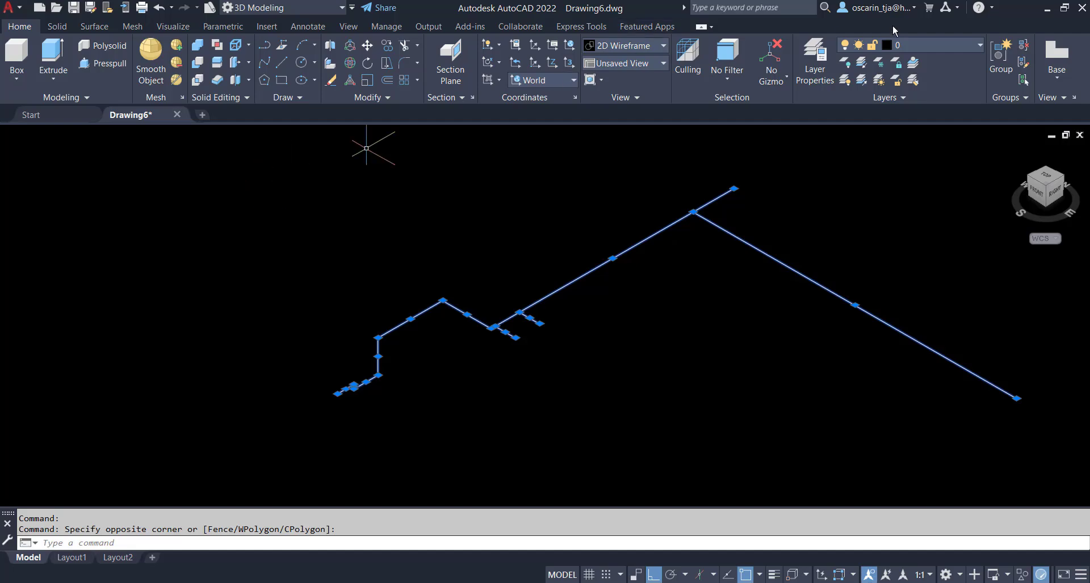
left_click(934, 48)
left_click(915, 114)
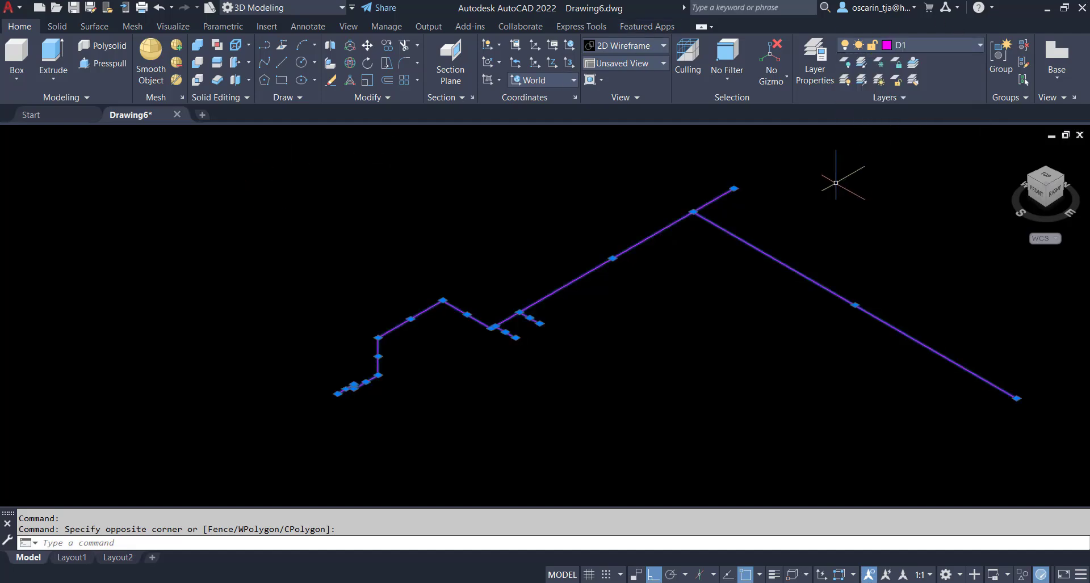
key("Escape")
Make layer D0.75 current and draw a 2.8-unit line along negative Z from the free end of the first short branch
scroll(461, 334, "up", 2)
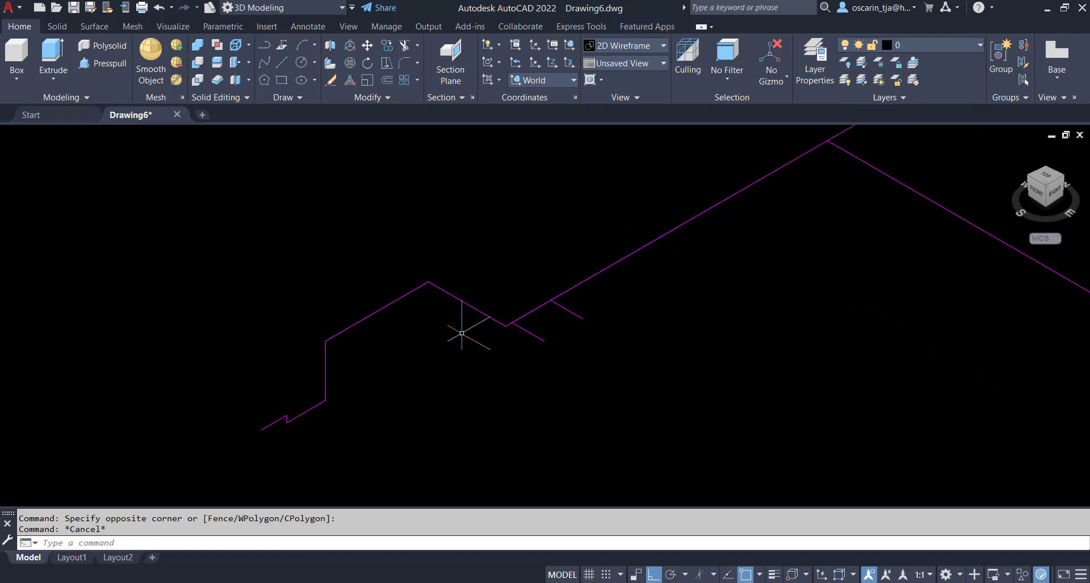
scroll(456, 345, "up", 1)
scroll(522, 301, "up", 1)
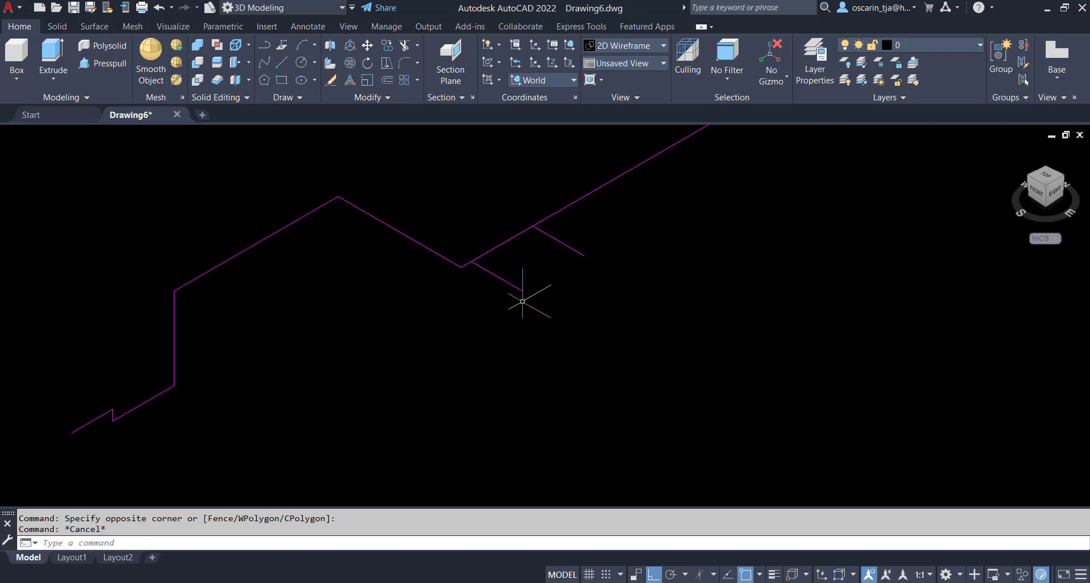
left_click(931, 46)
left_click(911, 79)
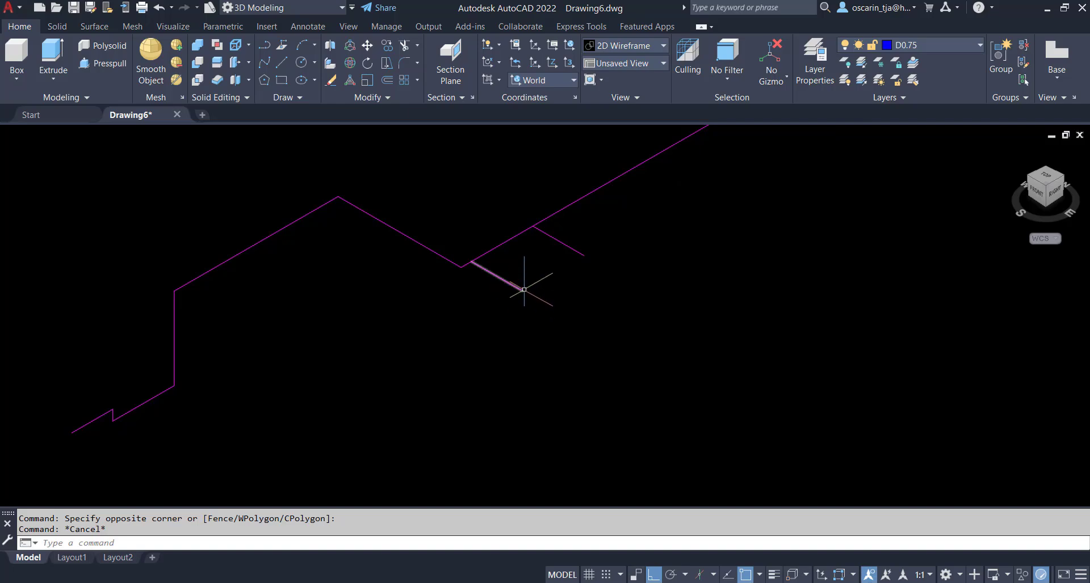
key("Escape")
type("l")
key("Return")
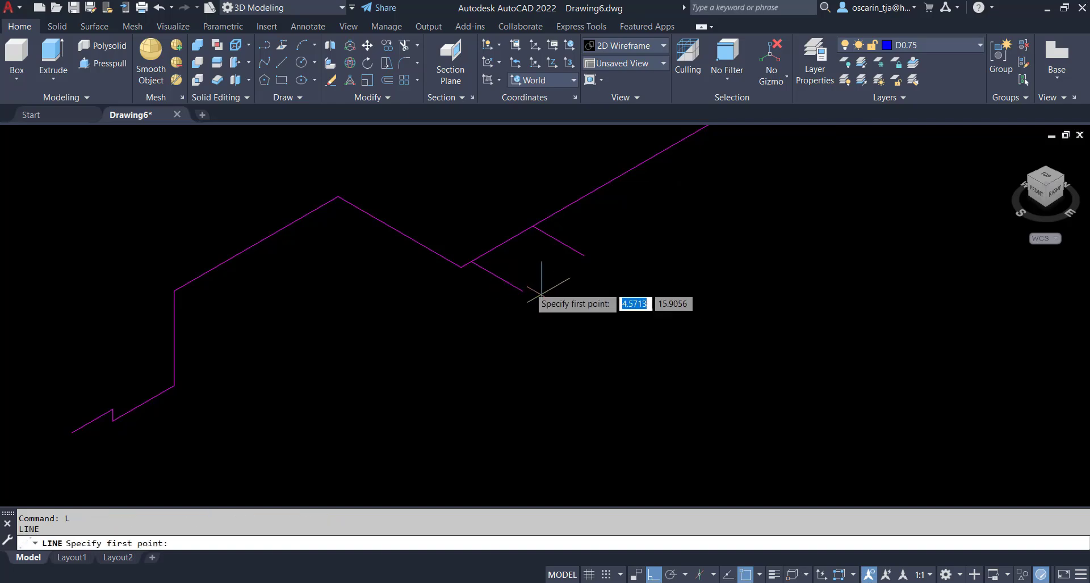
left_click(521, 291)
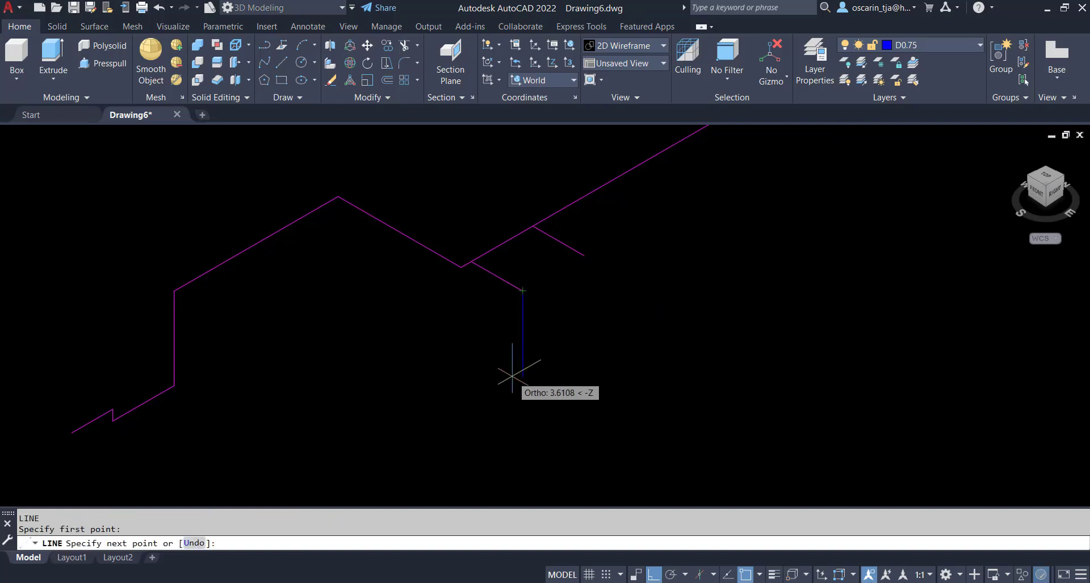
type(".")
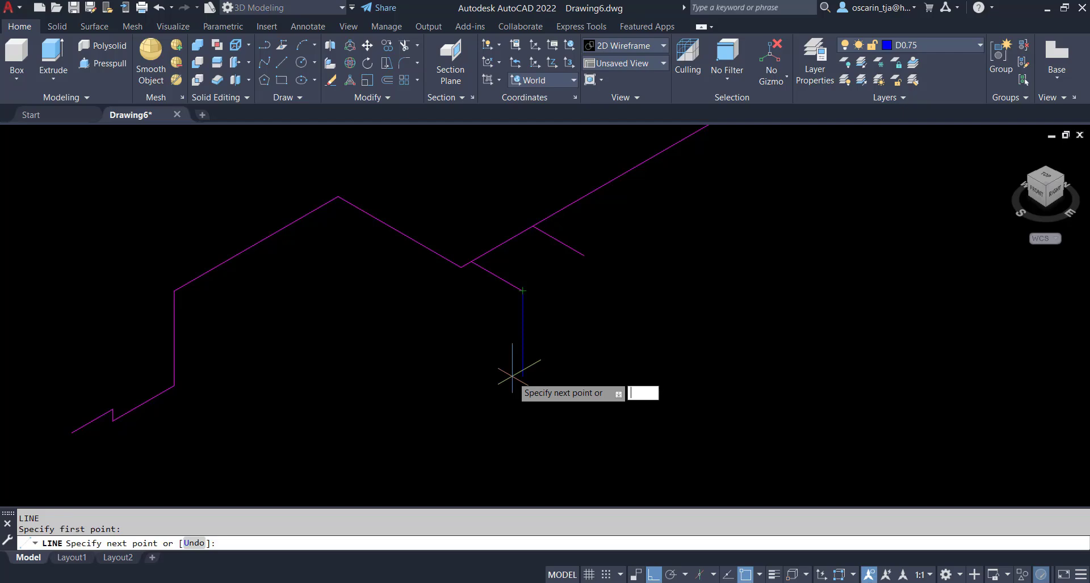
type("8")
key("Return")
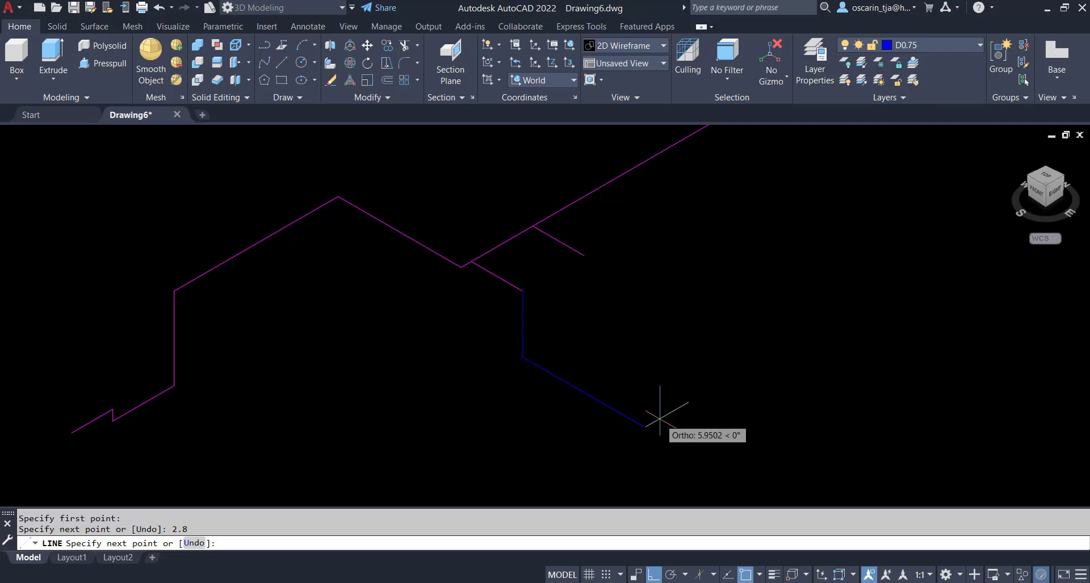
Continue the line 1 unit along positive X and 0.2 units along negative Y, then end it
type("1")
key("Return")
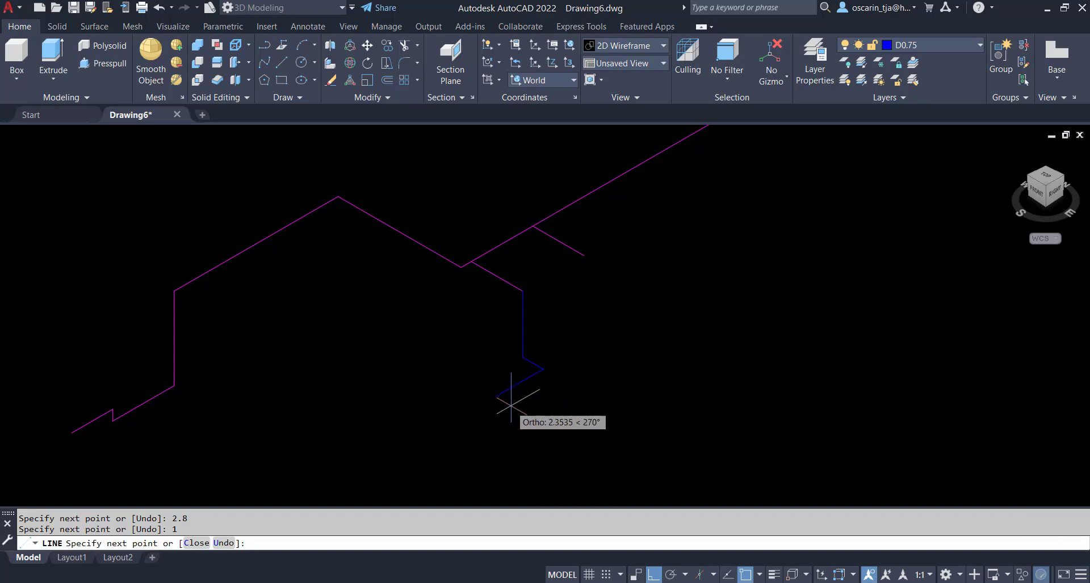
scroll(514, 397, "up", 5)
type(".2")
key("Return")
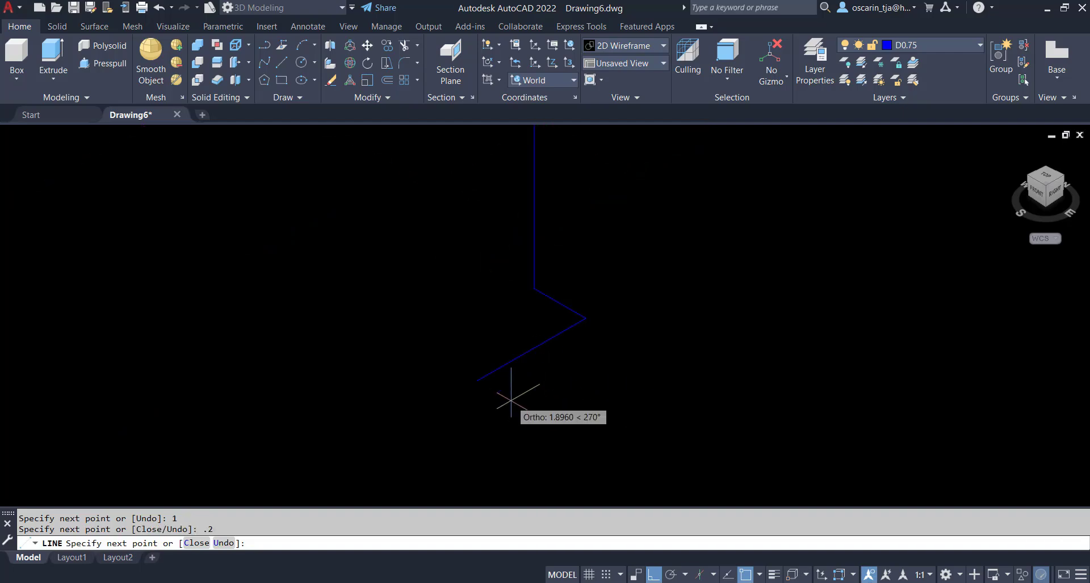
key("Return")
Copy the three blue drop lines from the first short branch's free end to the free end of the second short branch
scroll(645, 302, "down", 3)
left_click(642, 443)
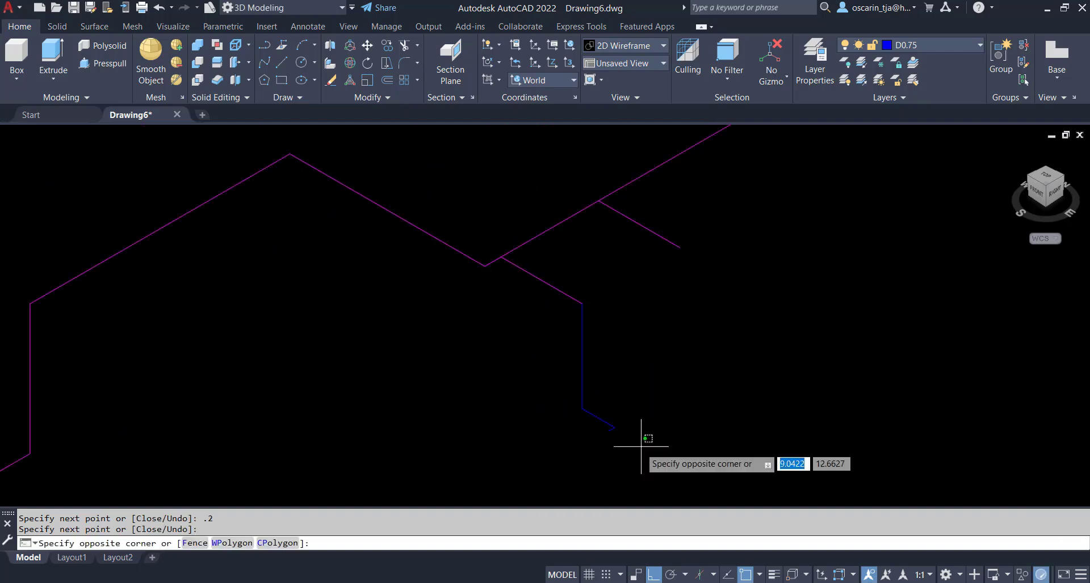
left_click(549, 372)
type("co")
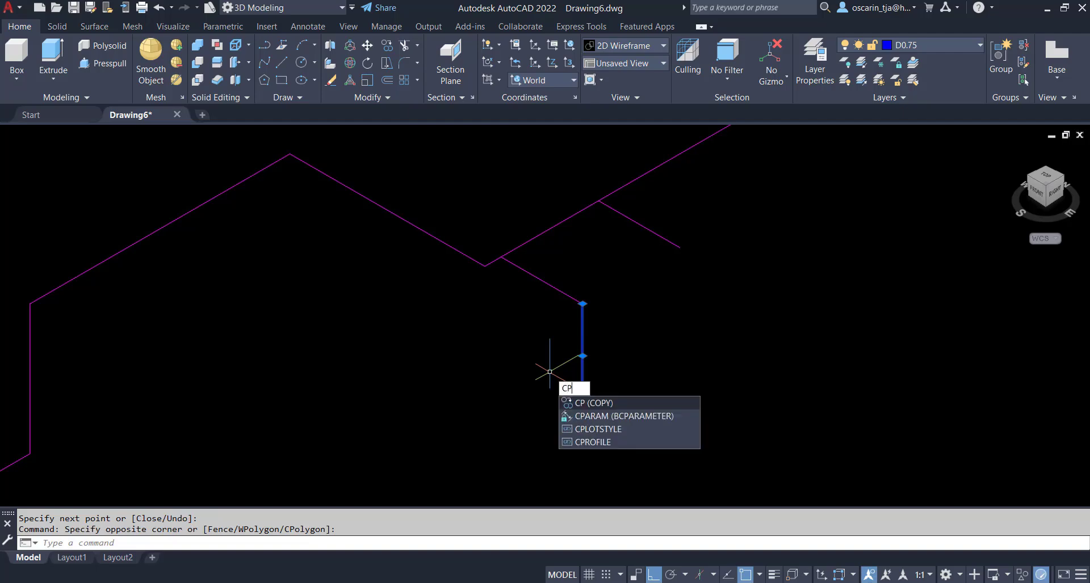
key("Return")
left_click(583, 304)
left_click(678, 244)
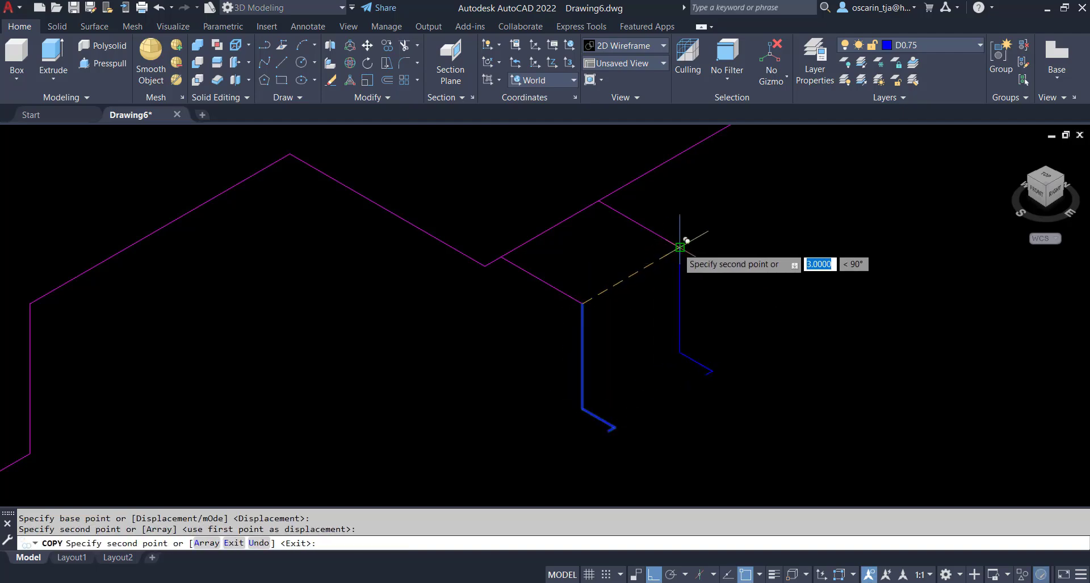
key("Return")
scroll(738, 344, "down", 2)
key("Escape")
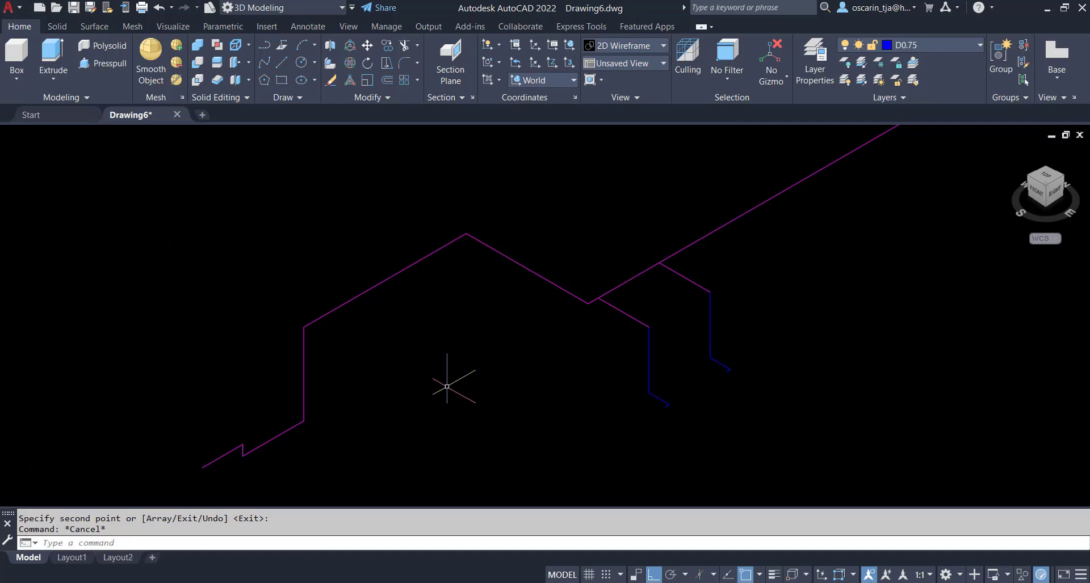
scroll(443, 377, "down", 2)
middle_click_drag(445, 371, 467, 344)
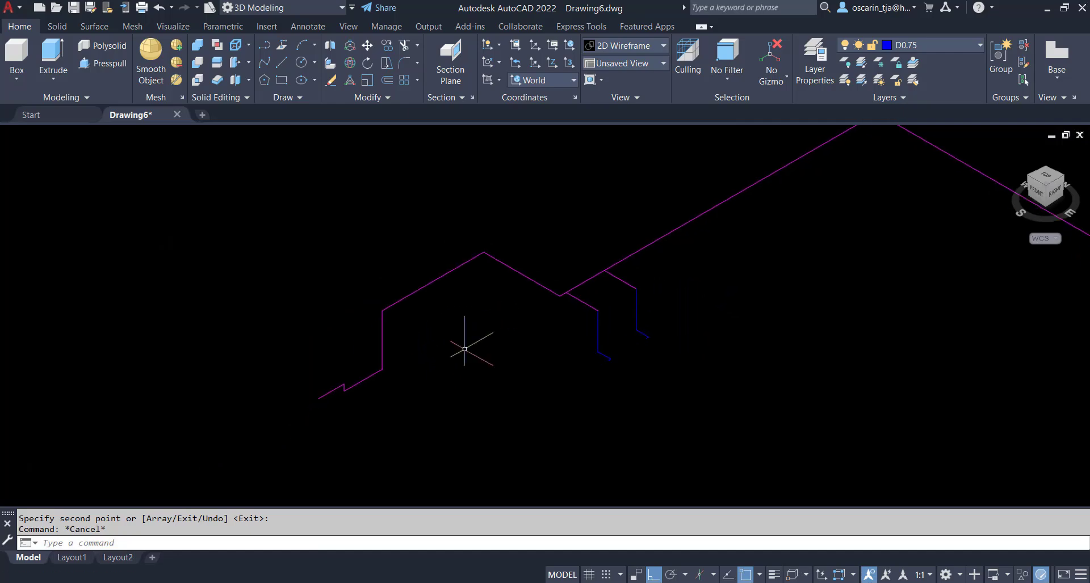
mouse_move(581, 207)
middle_mouse_down()
mouse_move(581, 224)
mouse_move(619, 259)
middle_mouse_up()
left_click(307, 27)
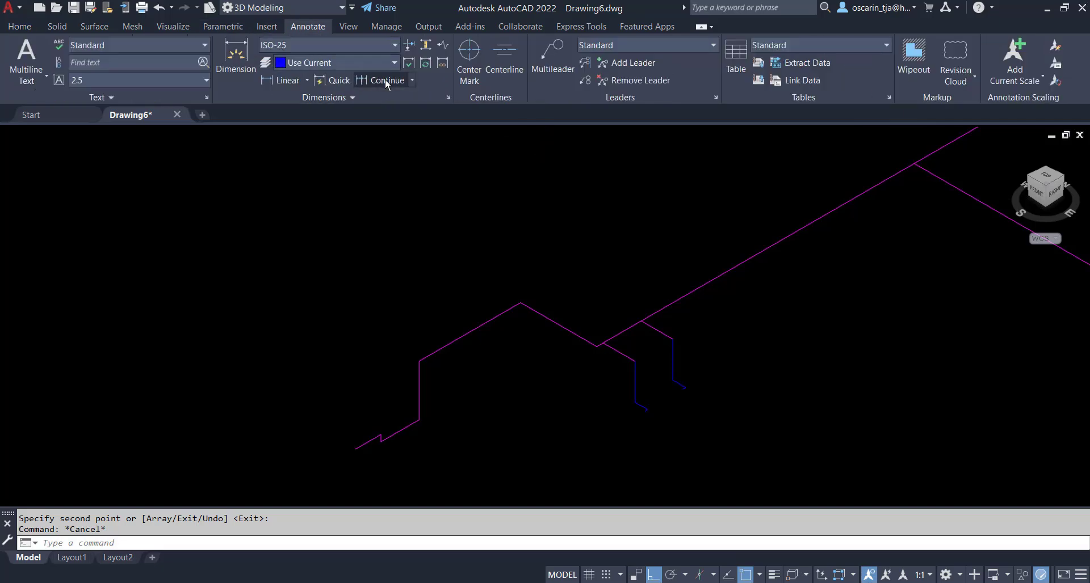
left_click(287, 82)
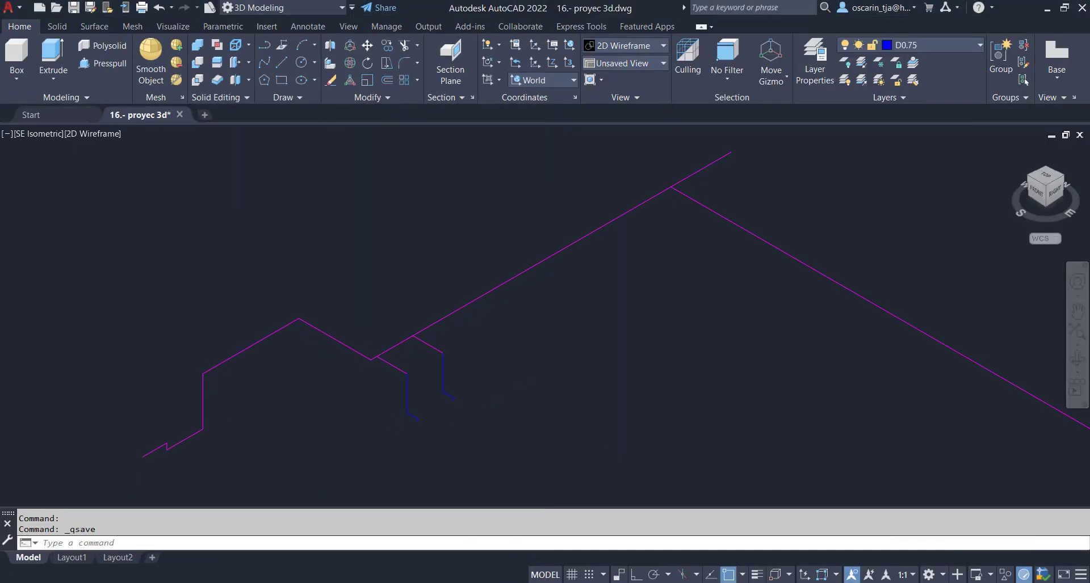
left_click(324, 390)
middle_click_drag(256, 370, 301, 419)
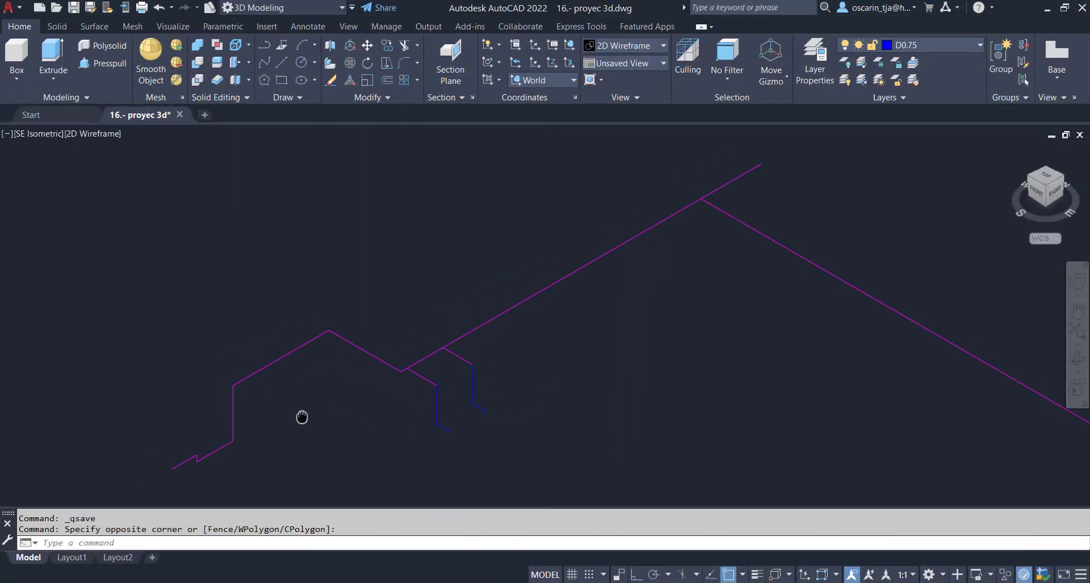
key("Escape")
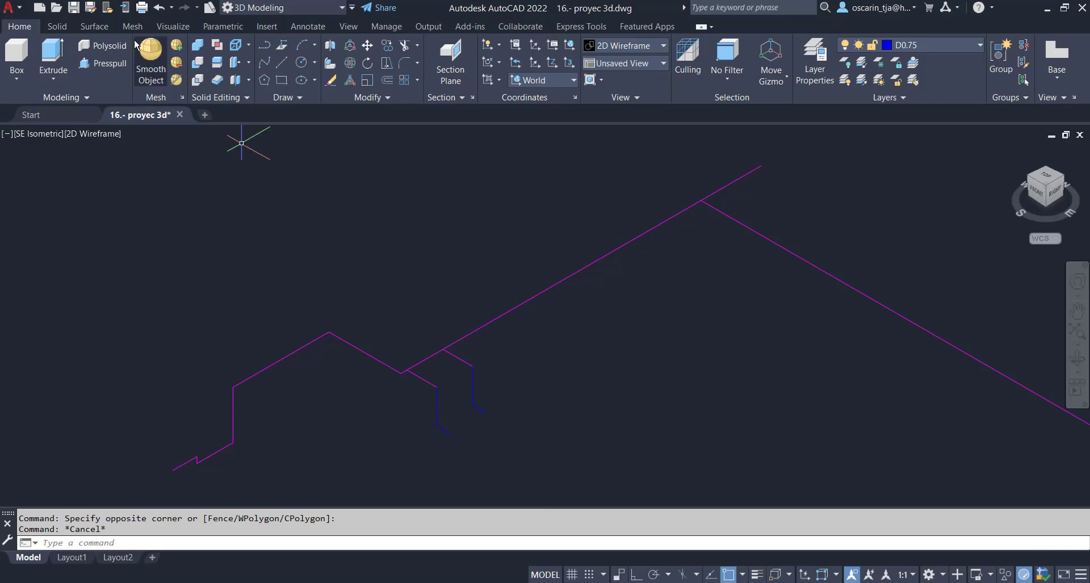
Modify dimension style A1 with the linear prefix "PVC D= 1 L=" and an overall scale of 0.1
left_click(308, 27)
left_click(305, 46)
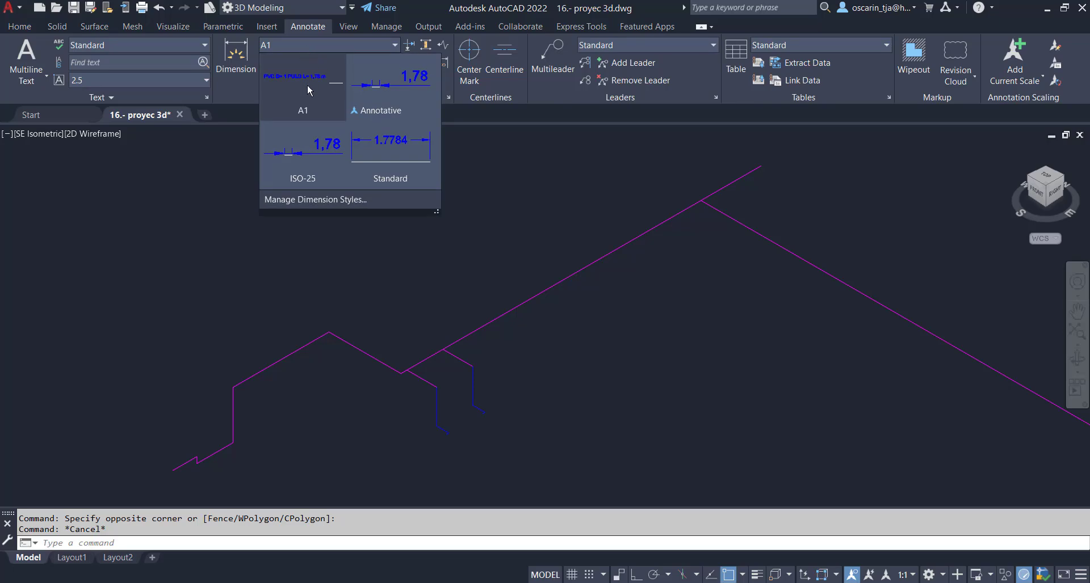
left_click(307, 200)
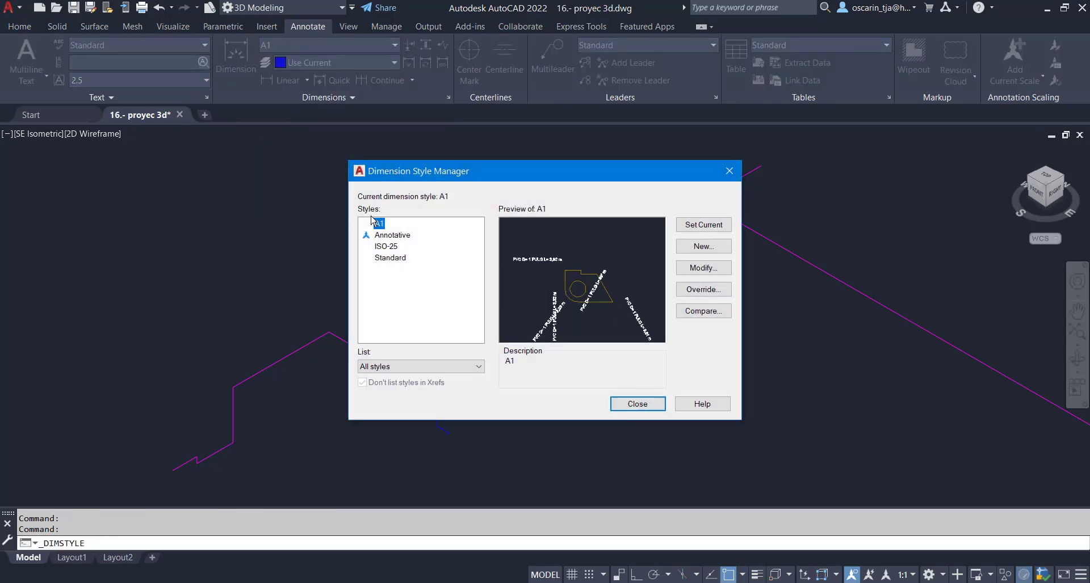
left_click(677, 265)
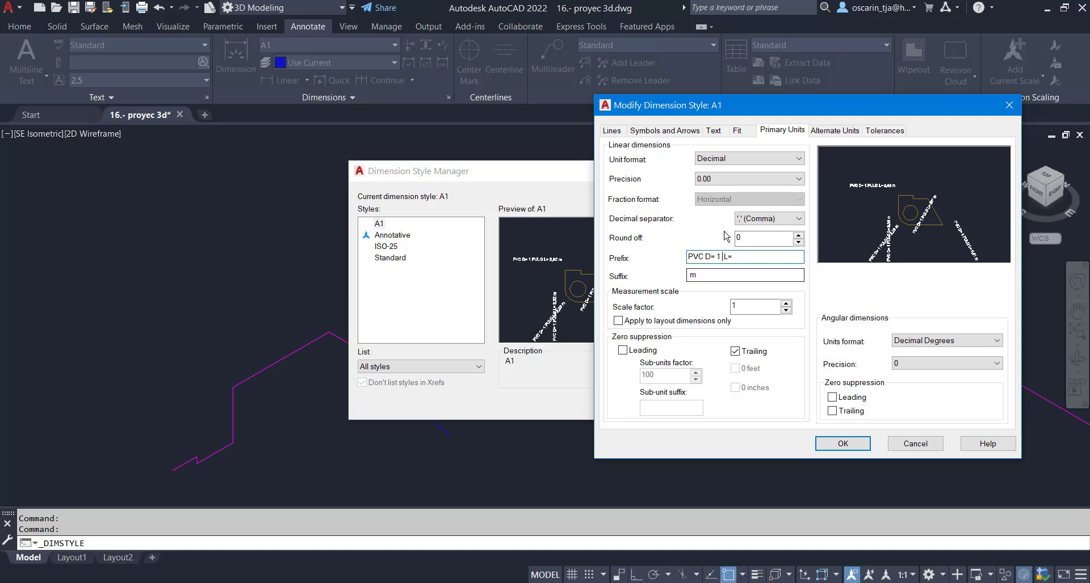
left_click(713, 132)
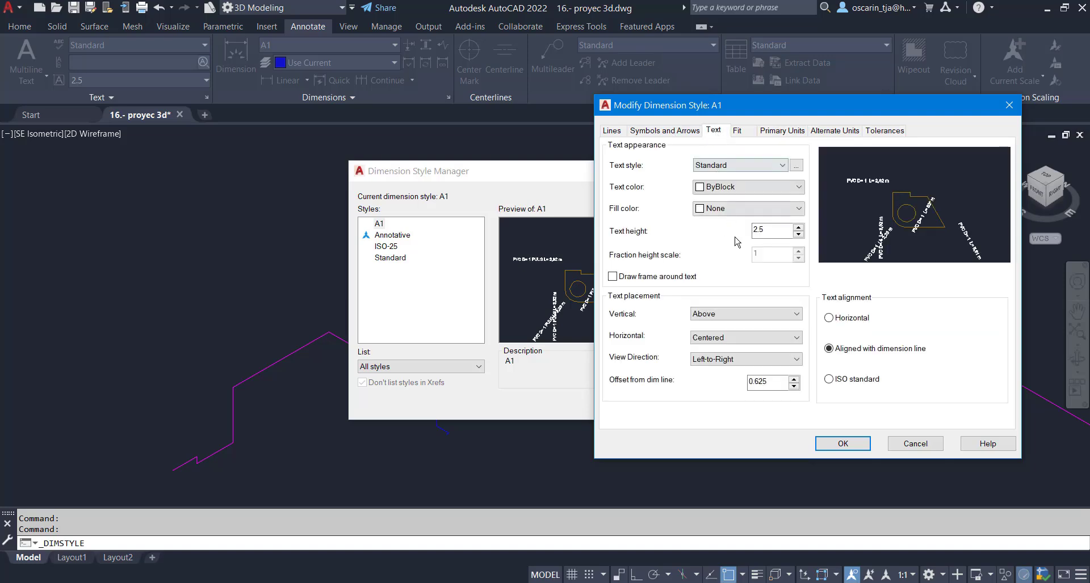
left_click(737, 130)
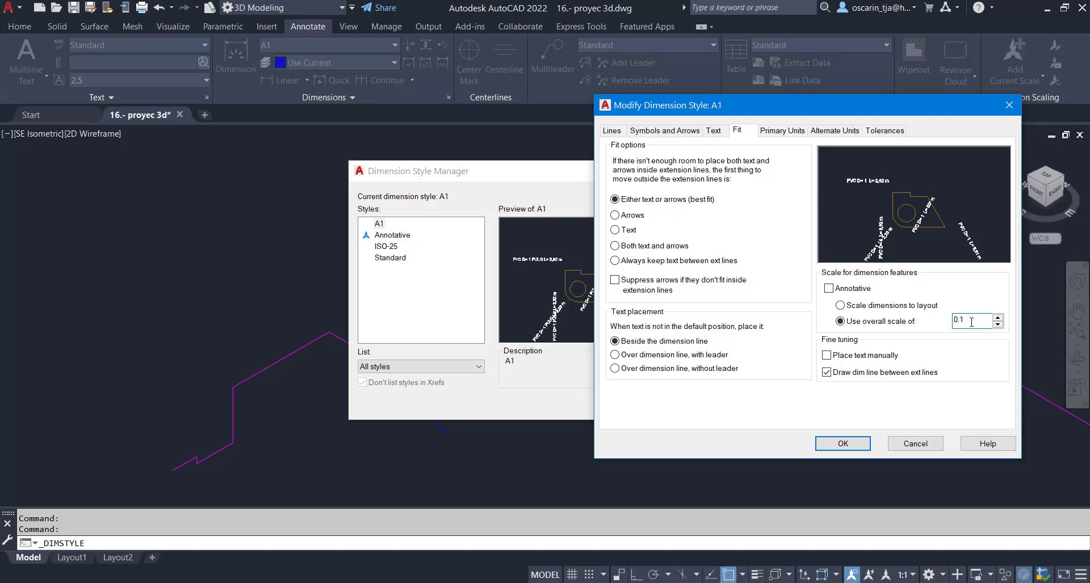
Review the Standard text style used by dimension style A1, then save the style changes and close the manager
left_click(713, 131)
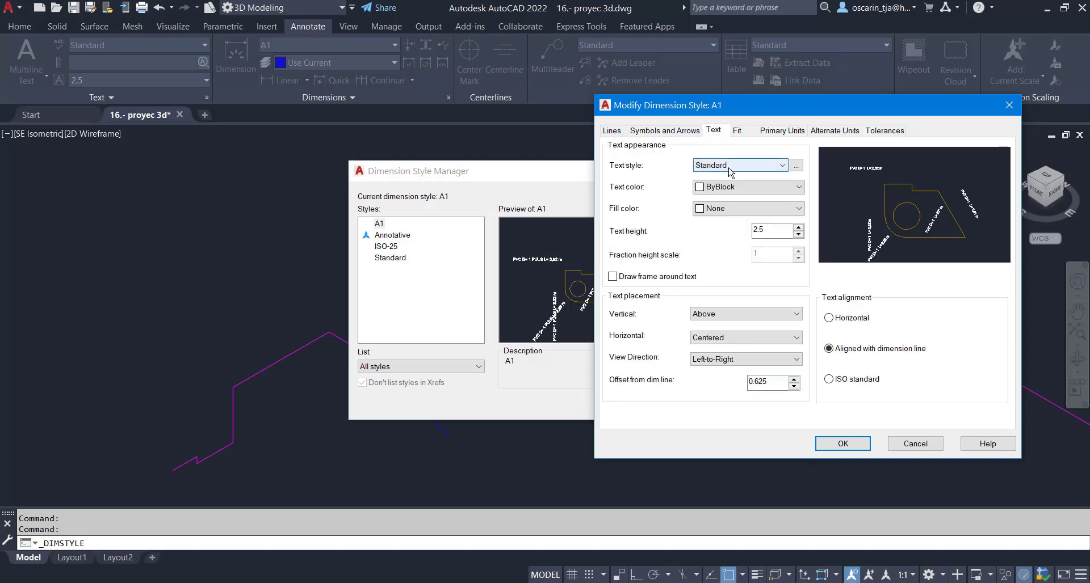
left_click(781, 167)
left_click(783, 167)
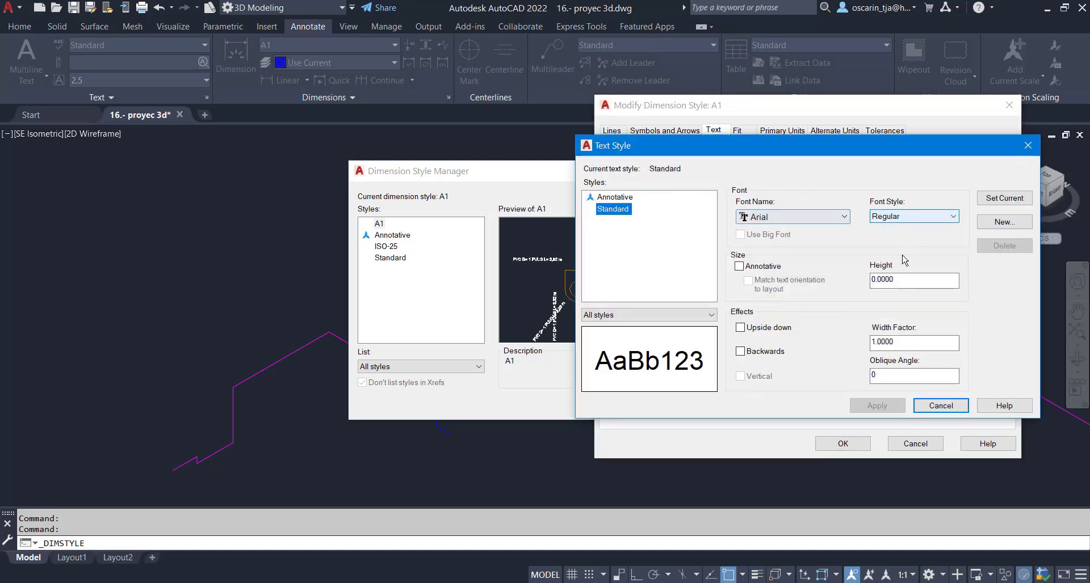
left_click(936, 406)
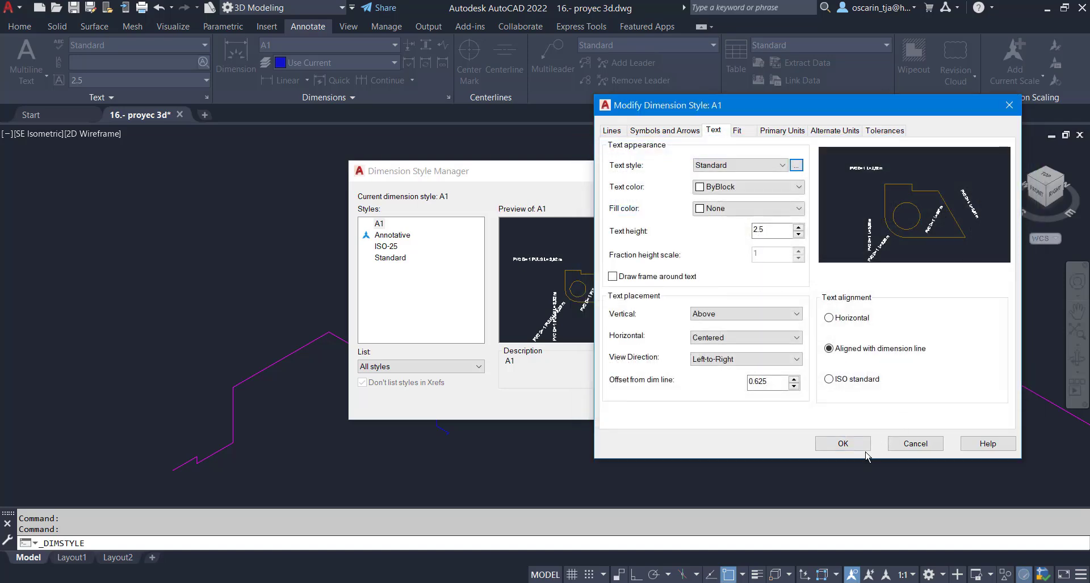
left_click(842, 444)
left_click(596, 402)
Define a UCS with its origin at the pipe line's free start end, X along the first segment and Y orthogonal to it
scroll(363, 352, "up", 2)
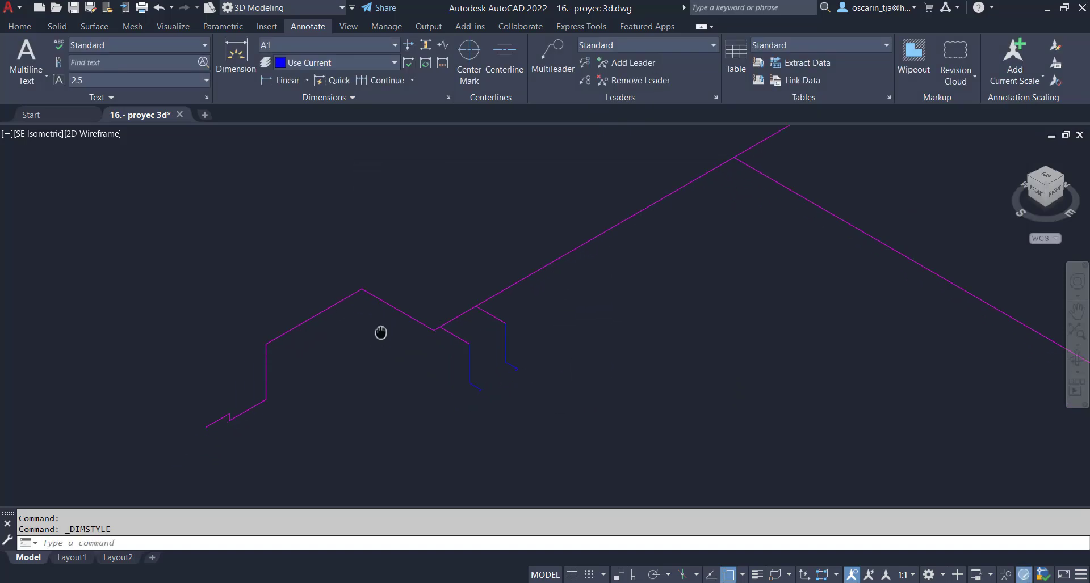
scroll(218, 419, "up", 4)
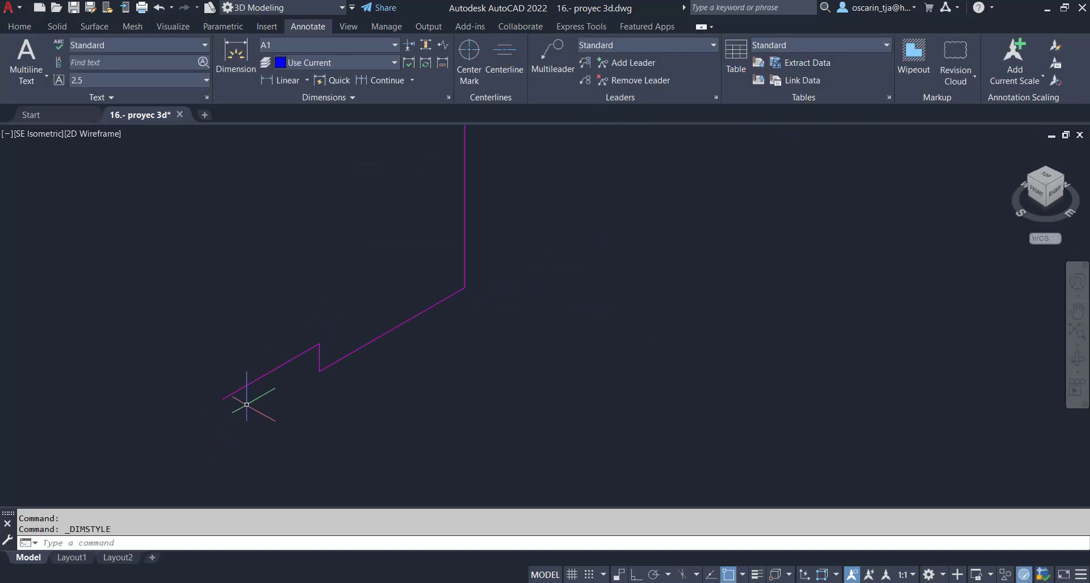
type("UCS")
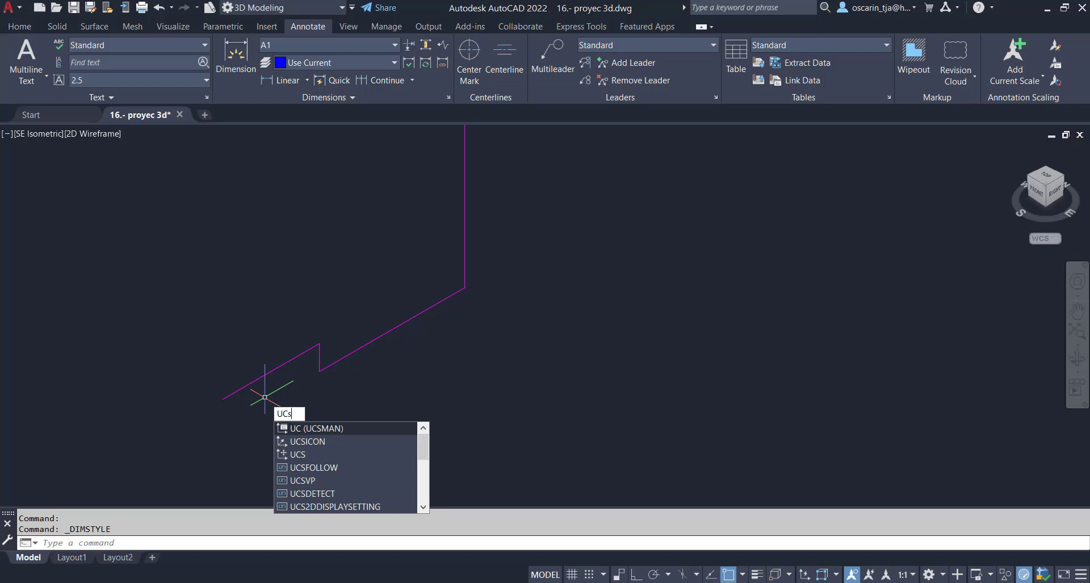
key("Return")
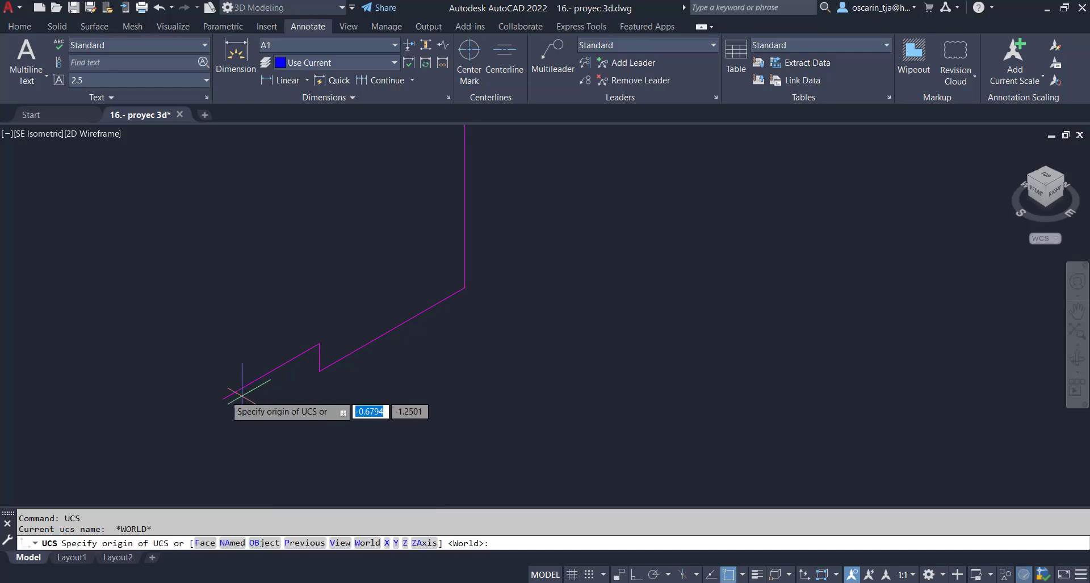
left_click(224, 405)
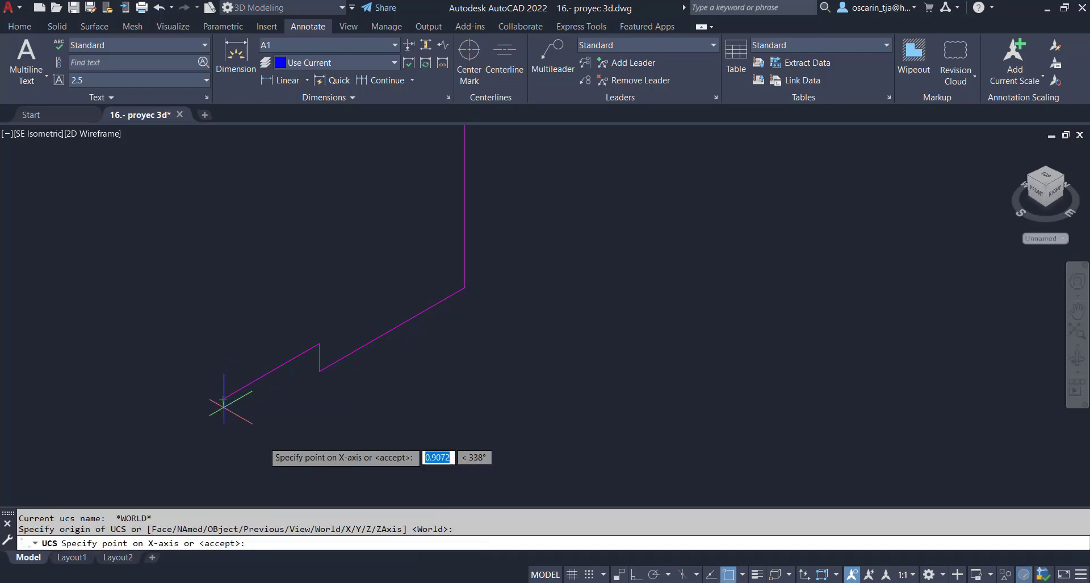
left_click(320, 343)
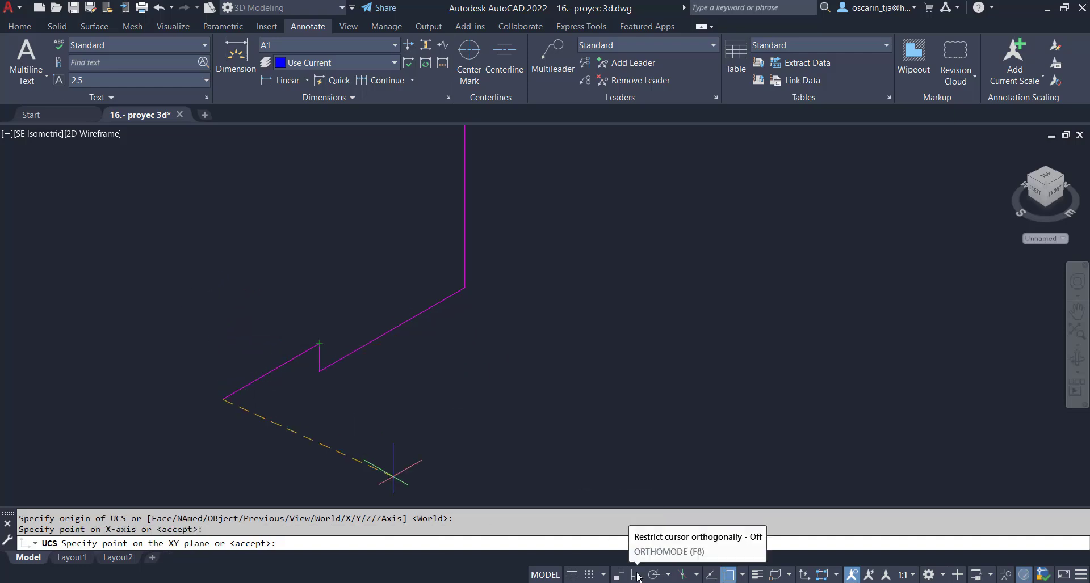
left_click(636, 575)
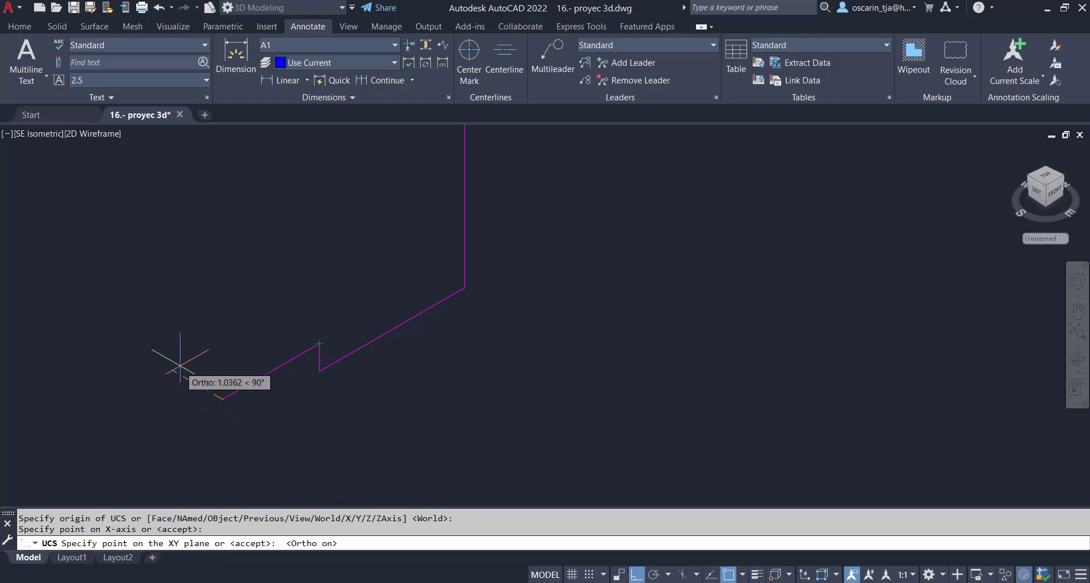
left_click(179, 366)
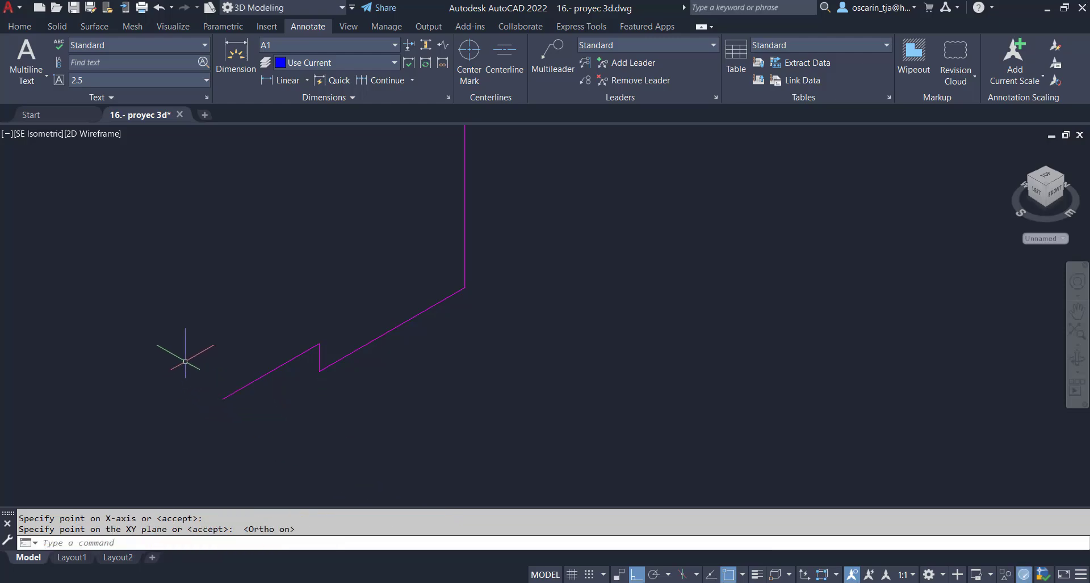
Turn on the display of the UCS icon at the new origin
left_click(20, 26)
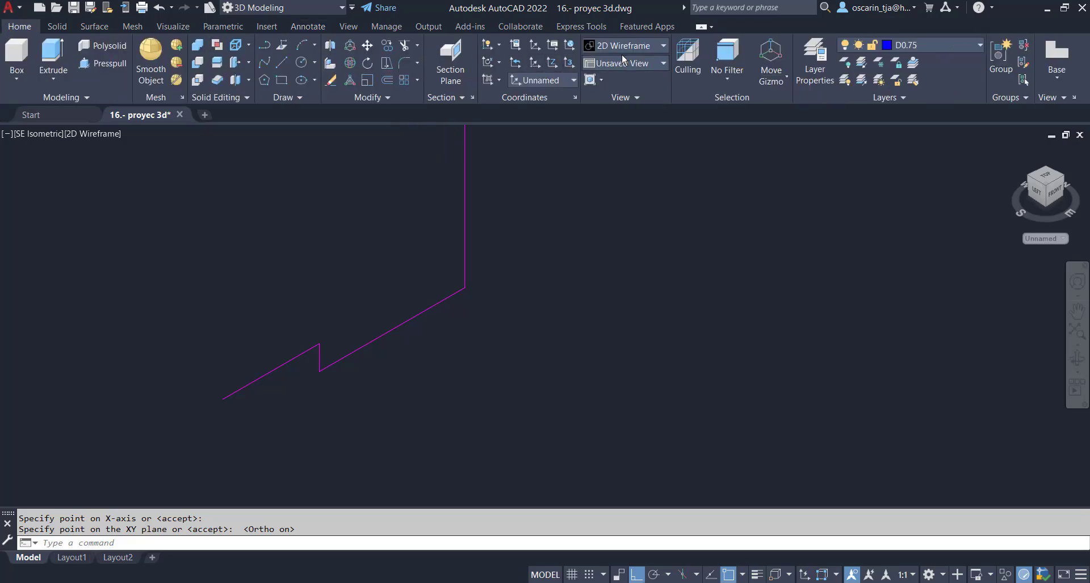
left_click(783, 81)
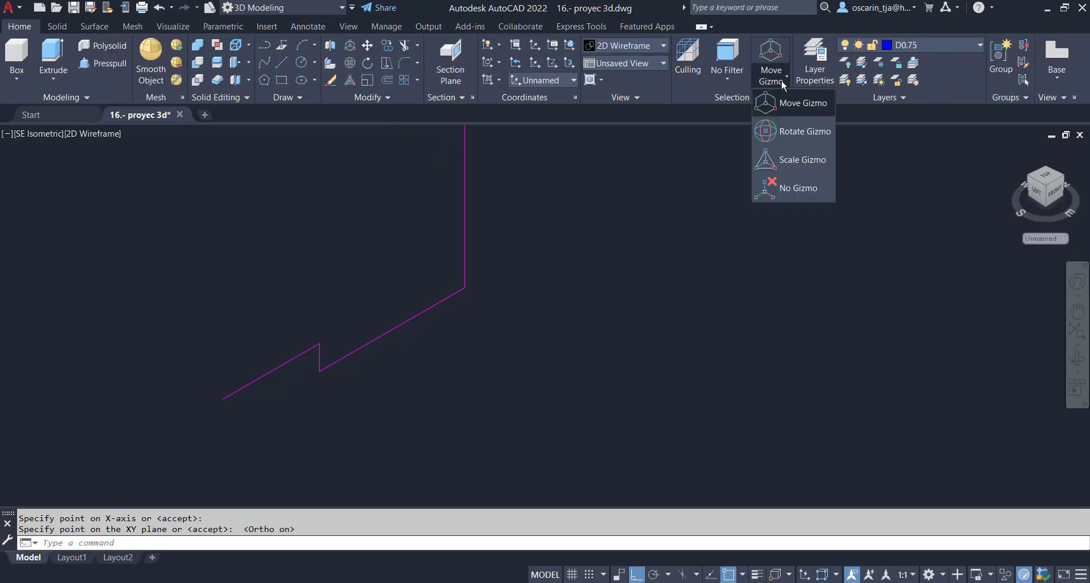
left_click(786, 108)
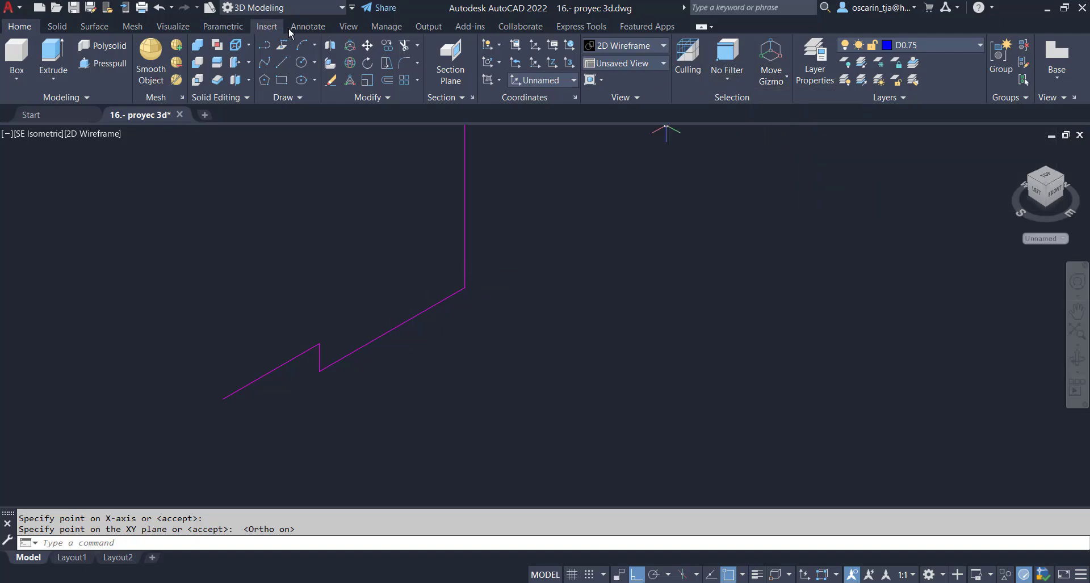
left_click(345, 28)
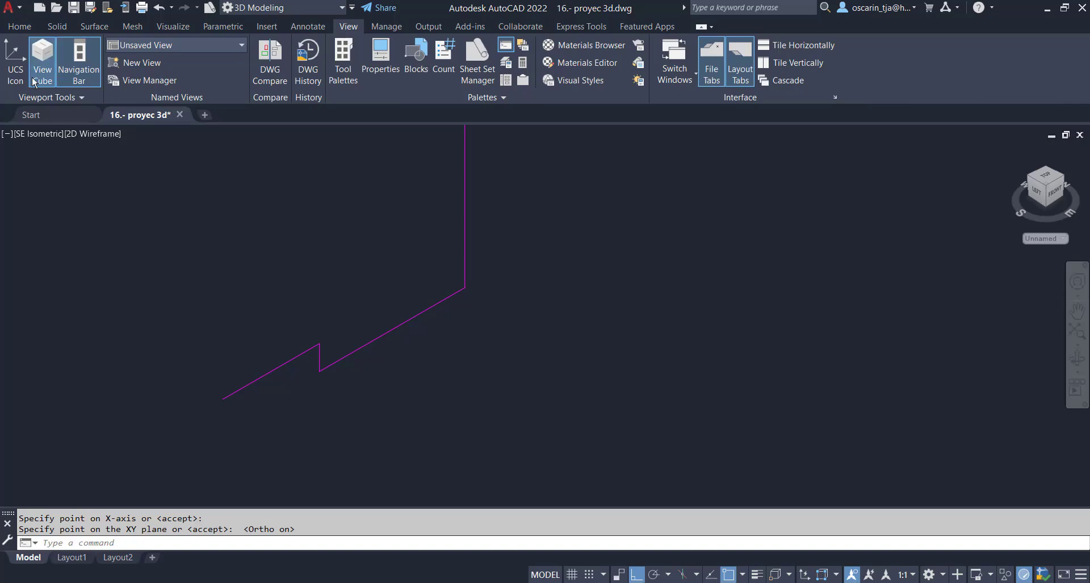
left_click(16, 63)
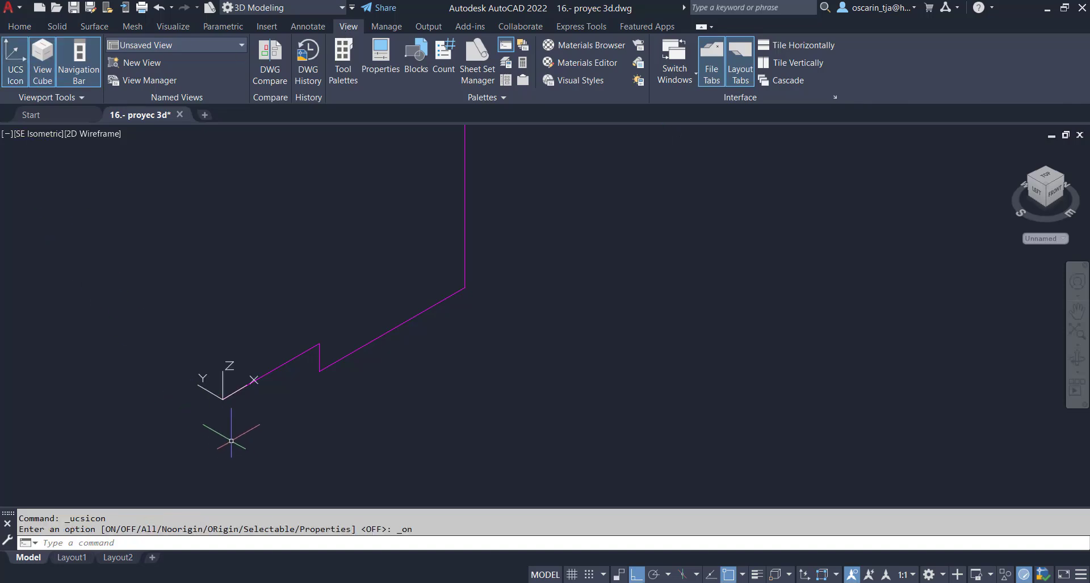
Select the UCS icon and switch the visual style to Conceptual
scroll(231, 441, "up", 2)
middle_click_drag(257, 416, 247, 434)
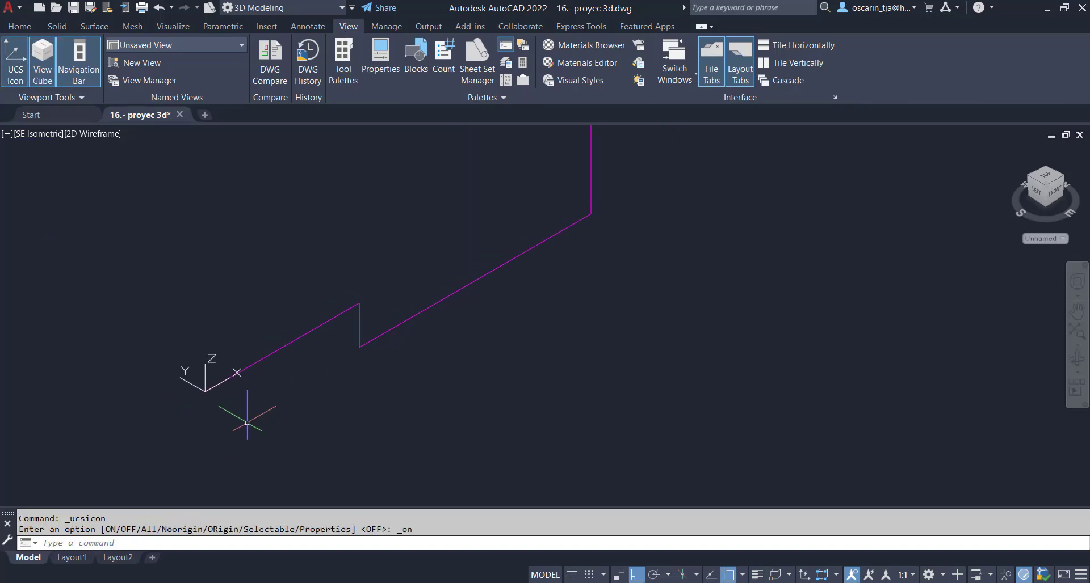
left_click(206, 365)
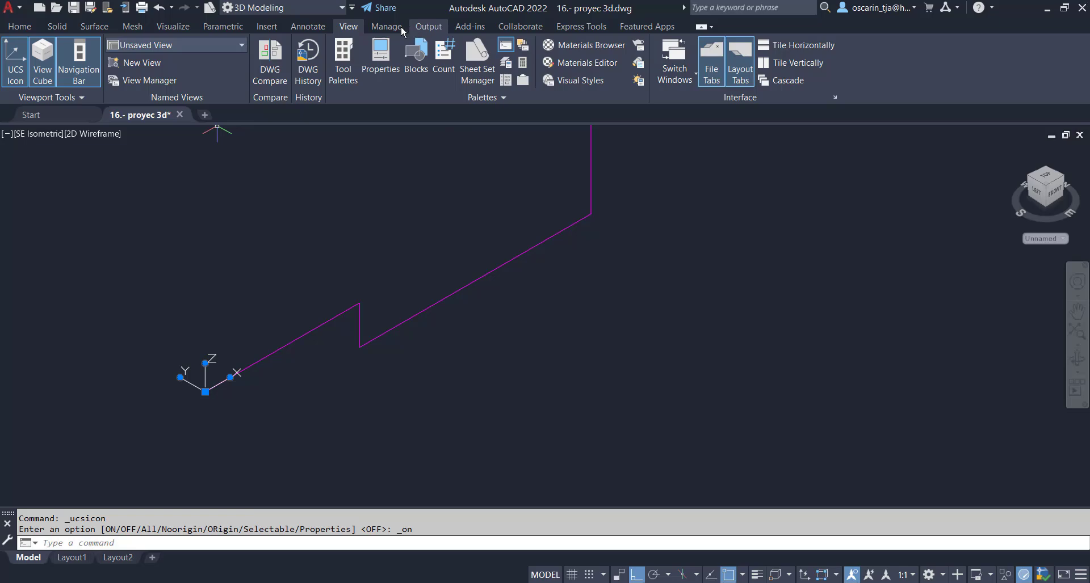
left_click(185, 28)
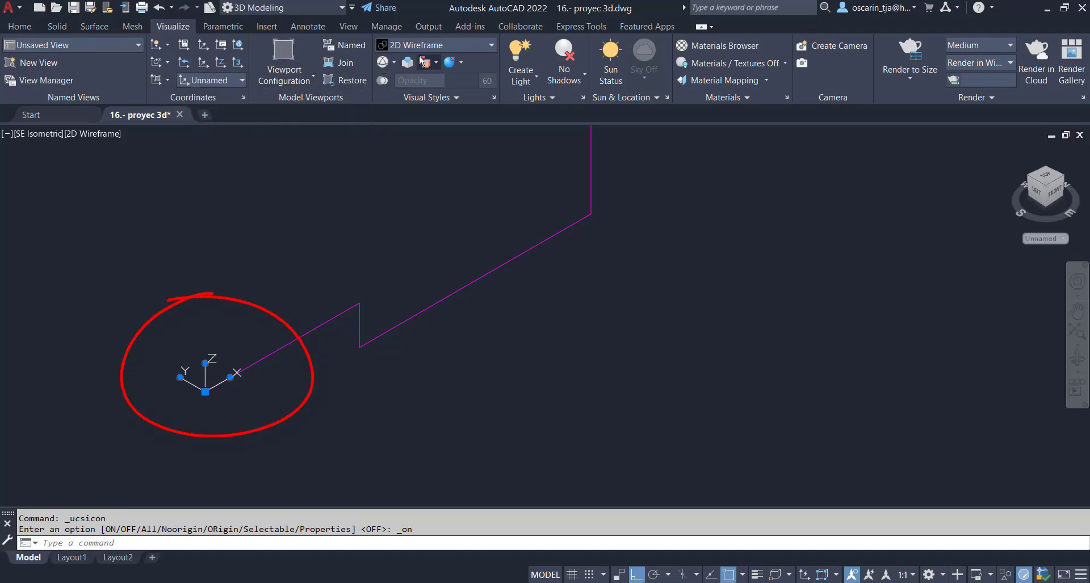
left_click(439, 46)
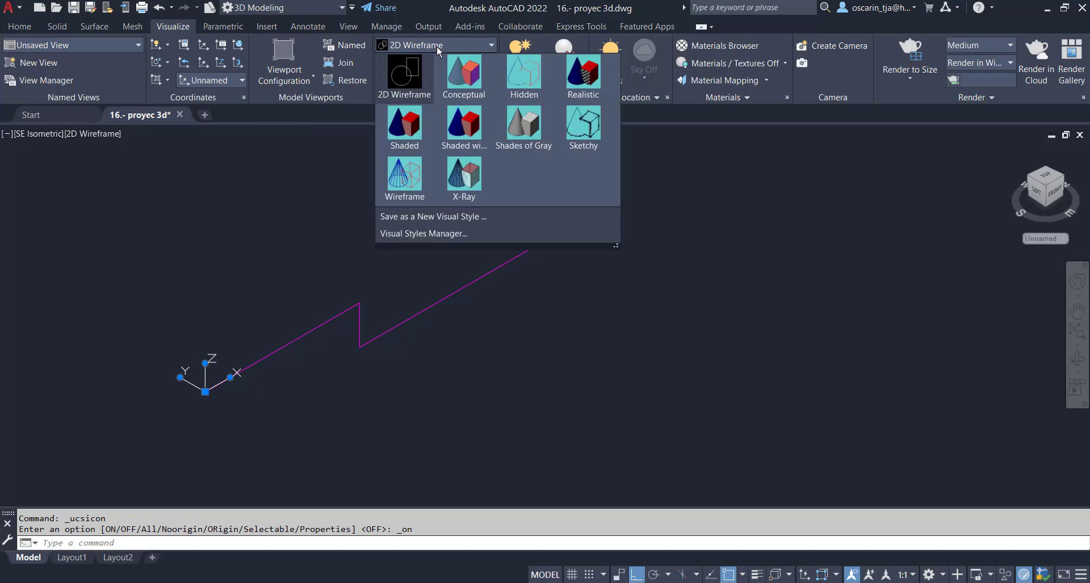
left_click(460, 72)
type("D")
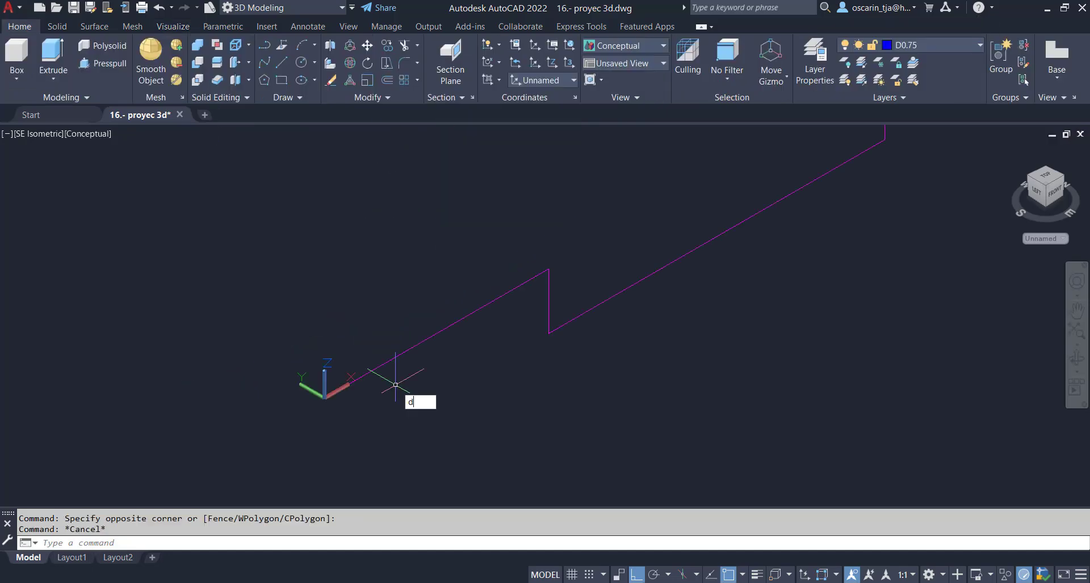
type("LI")
key("Return")
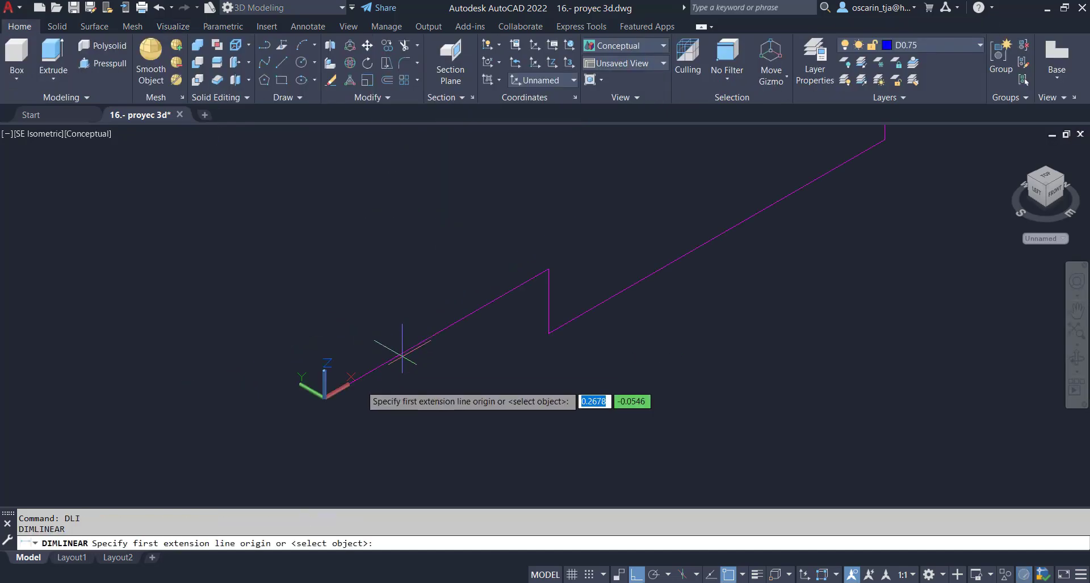
left_click(324, 398)
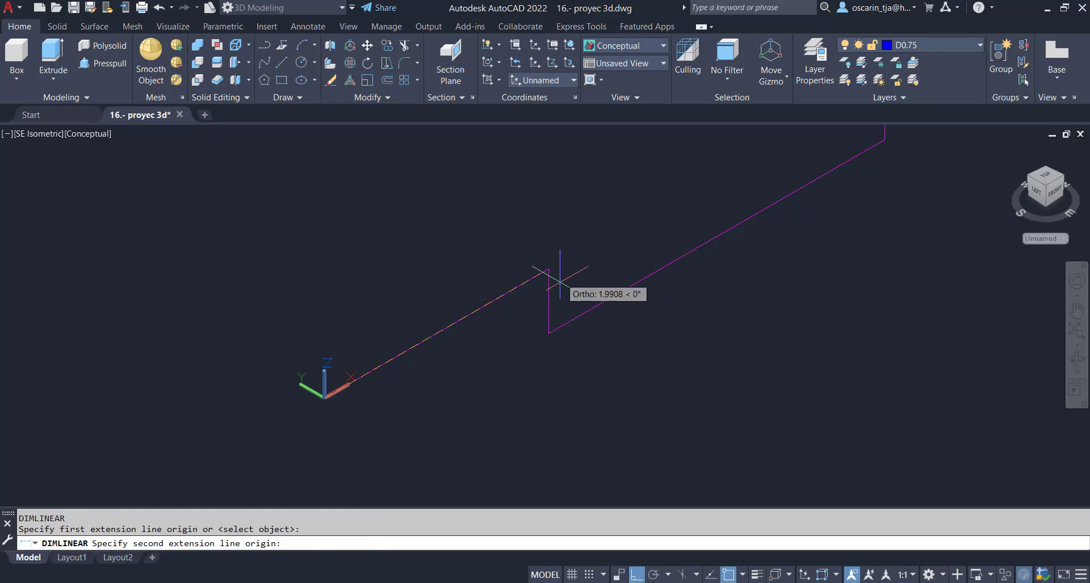
left_click(547, 269)
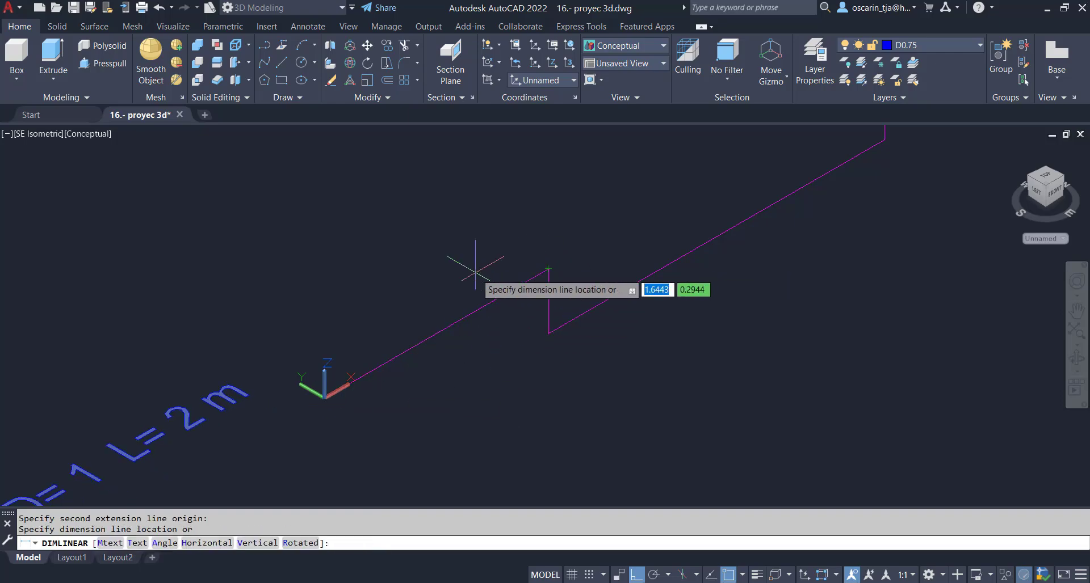
scroll(480, 278, "down", 2)
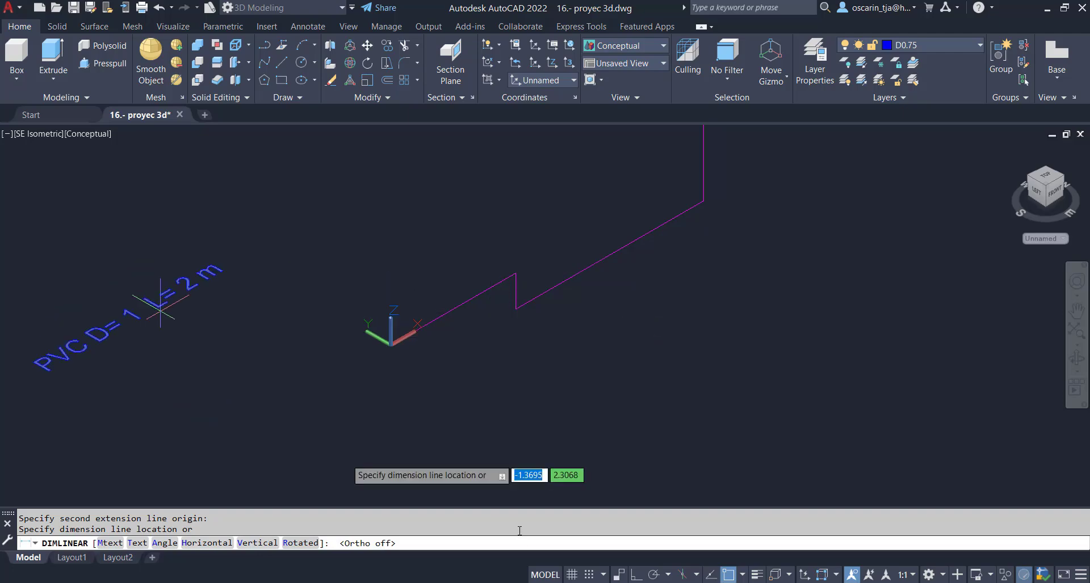
key("Escape")
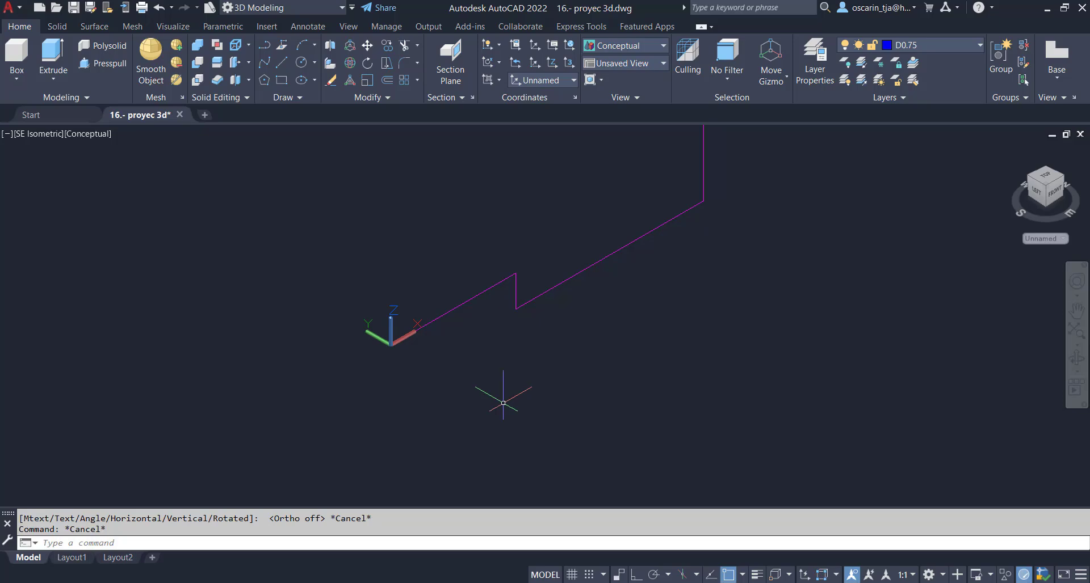
Edit dimension style A1 to show both extension lines, leaving both dimension lines unsuppressed, and set the offset from origin to 0
left_click(307, 27)
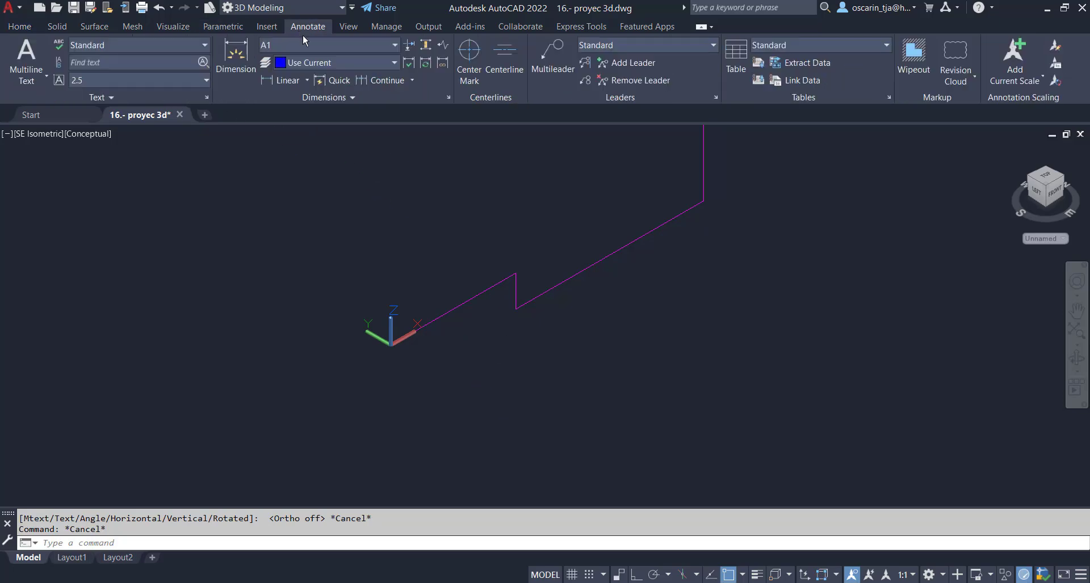
left_click(326, 46)
left_click(335, 201)
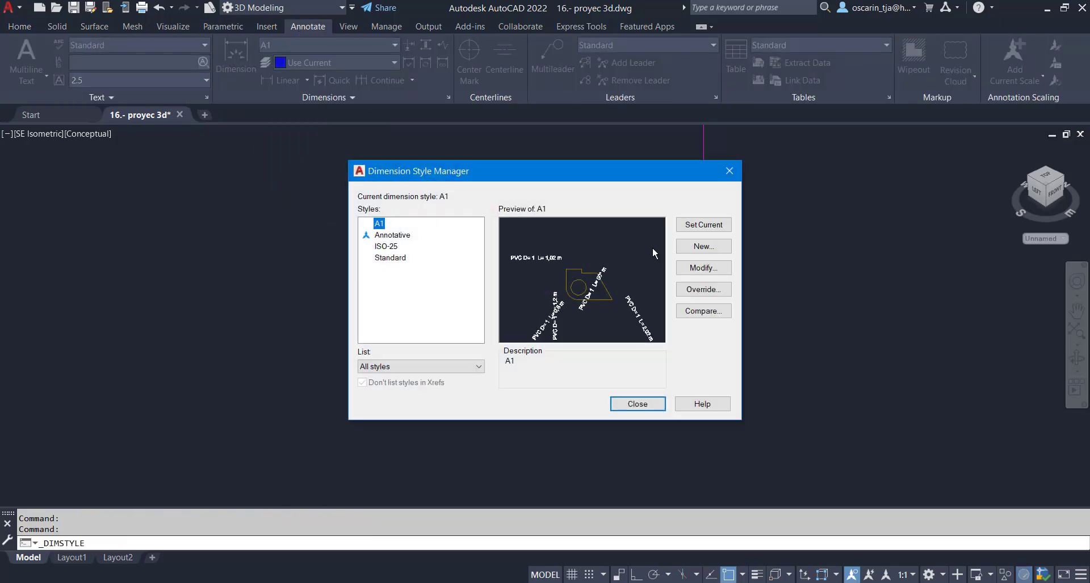
left_click(696, 273)
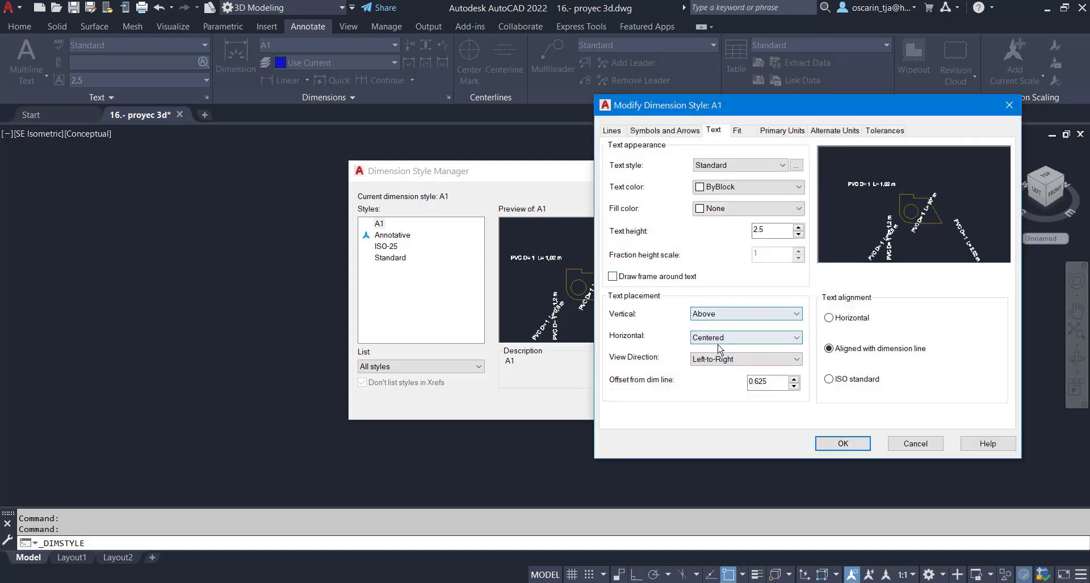
left_click(613, 130)
left_click(752, 270)
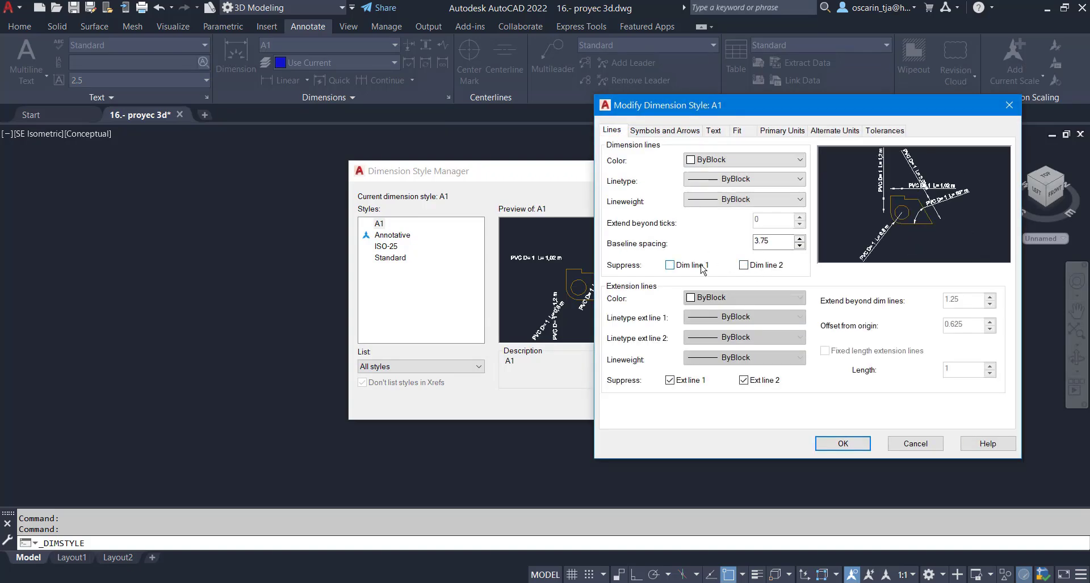
left_click(670, 265)
left_click(704, 382)
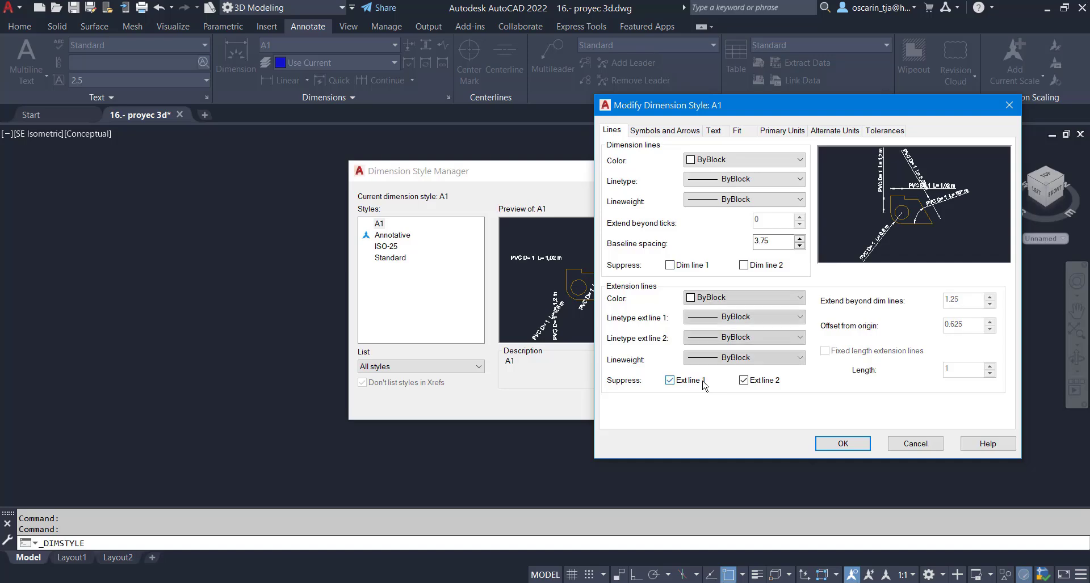
left_click(745, 380)
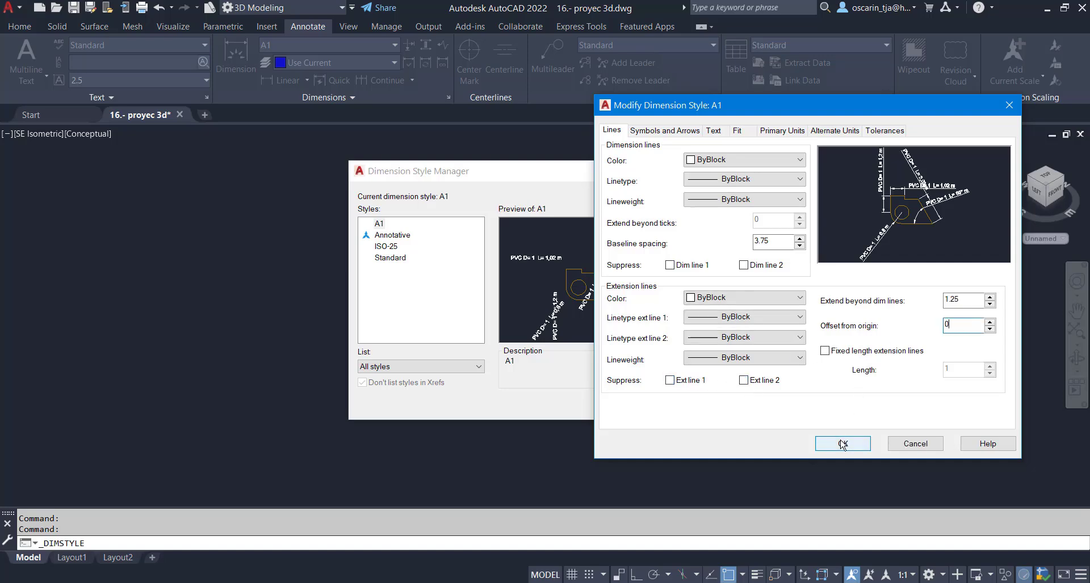
Set the arrow size and the center mark size of dimension style A1 to 2
left_click(670, 132)
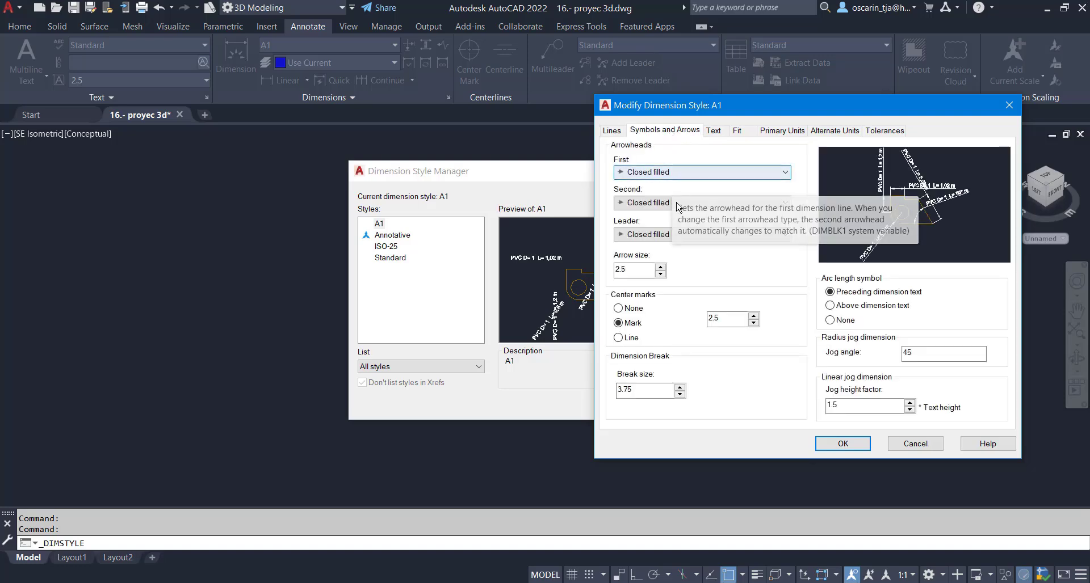
type("2")
double_click(739, 321)
type("2")
Set the overall scale of dimension style A1 to 0.05
left_click(722, 135)
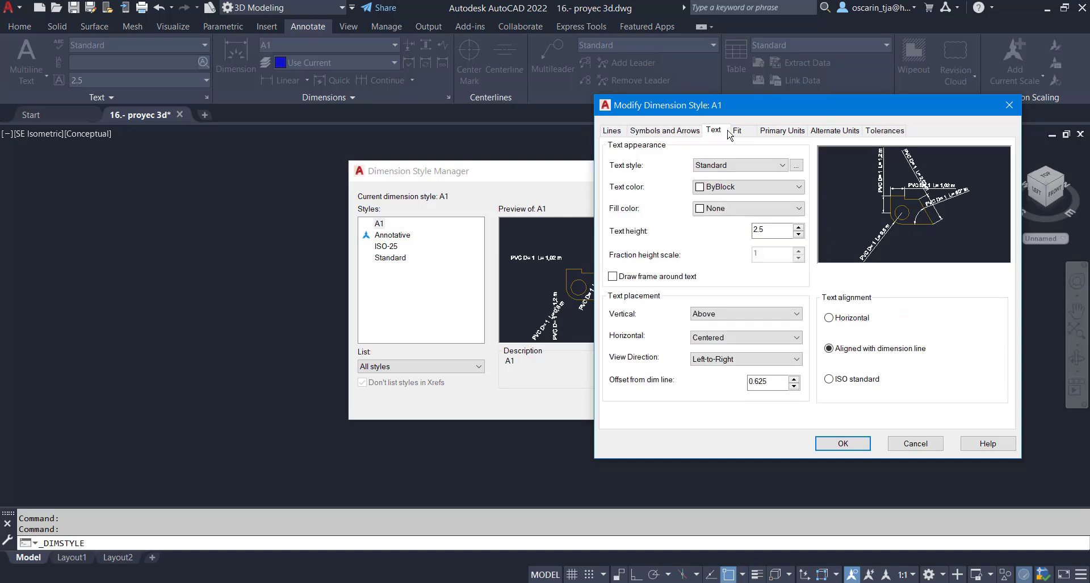
left_click(740, 133)
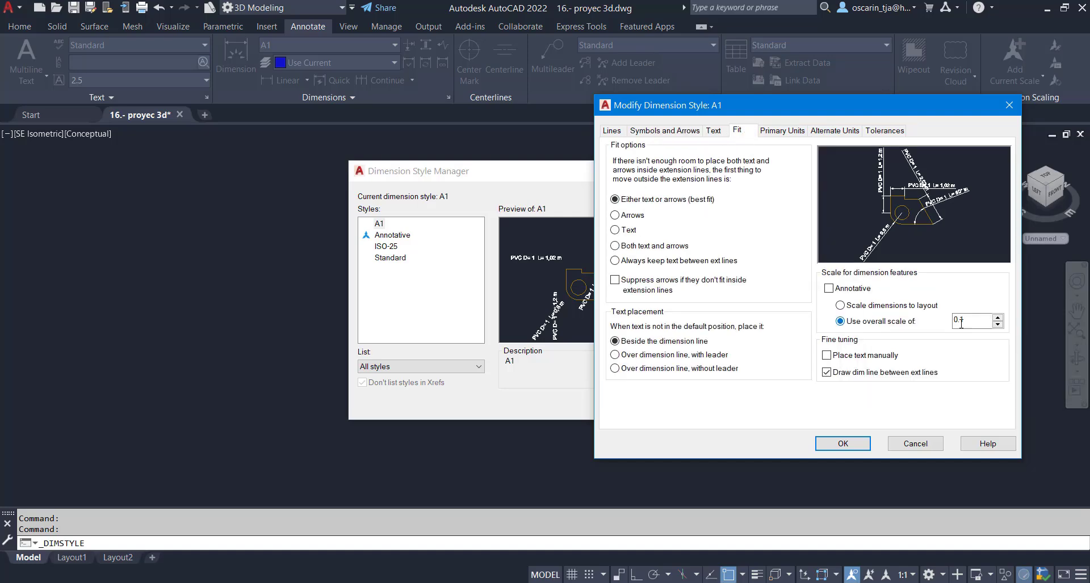
left_click(989, 320)
key("BackSpace")
type("05")
Disable trailing zero suppression for the linear dimensions of A1, then save the style and close the manager
left_click(786, 132)
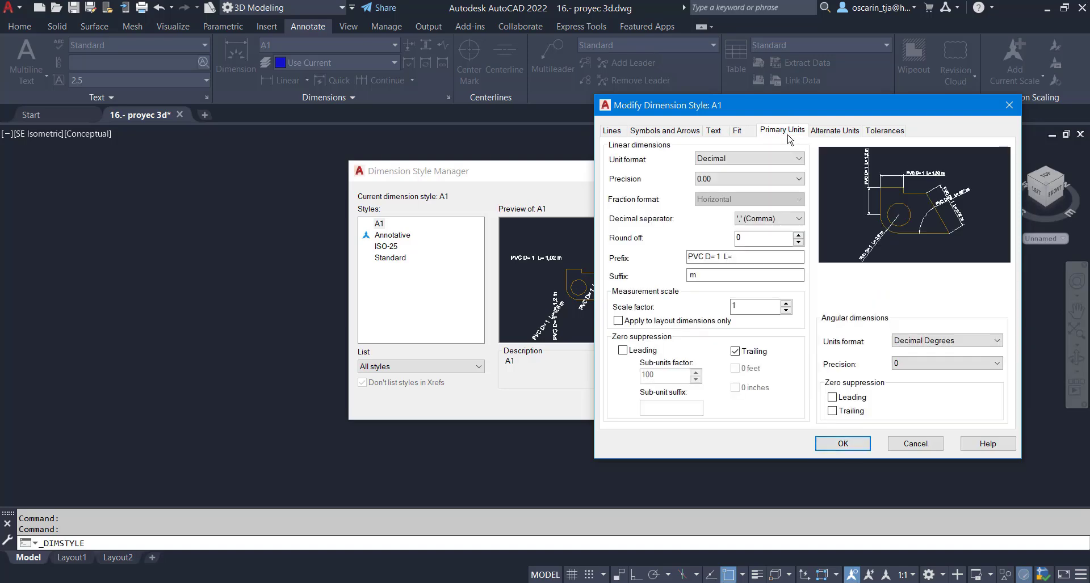
left_click(759, 353)
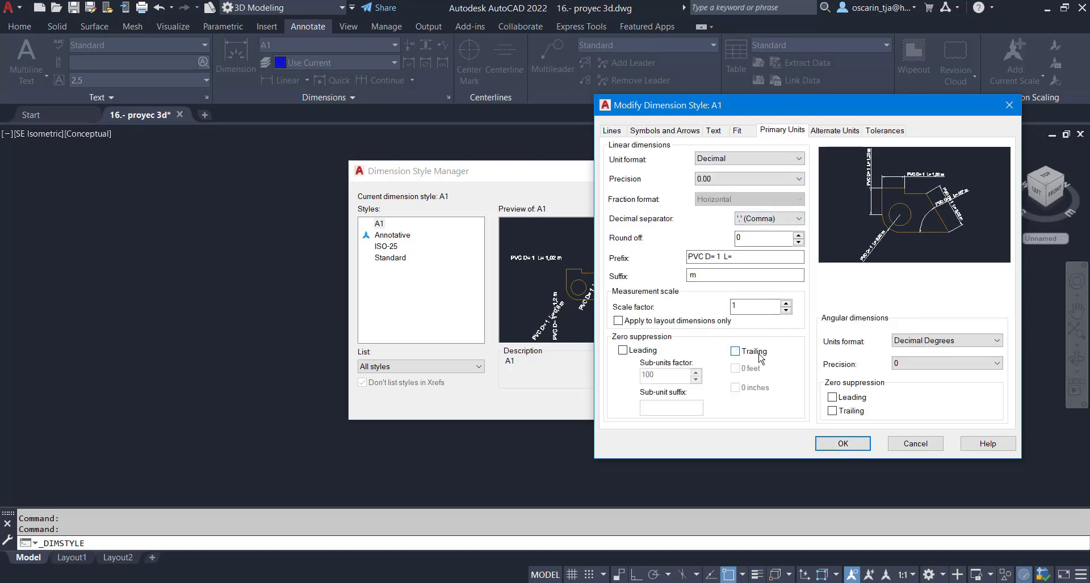
left_click(843, 444)
left_click(636, 404)
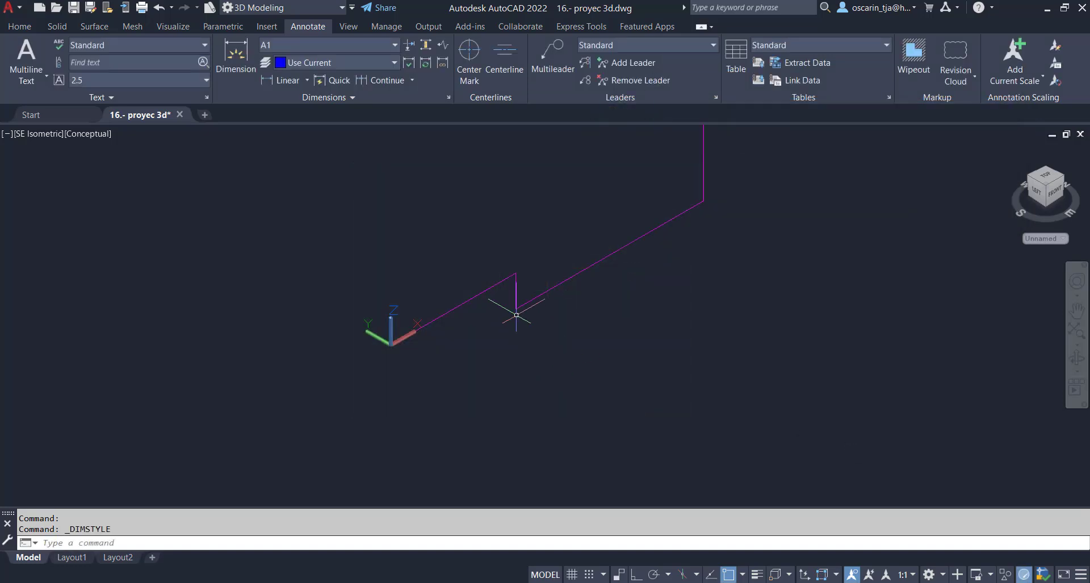
Place an aligned dimension on the first horizontal pipe segment at the start of the network
scroll(460, 313, "up", 2)
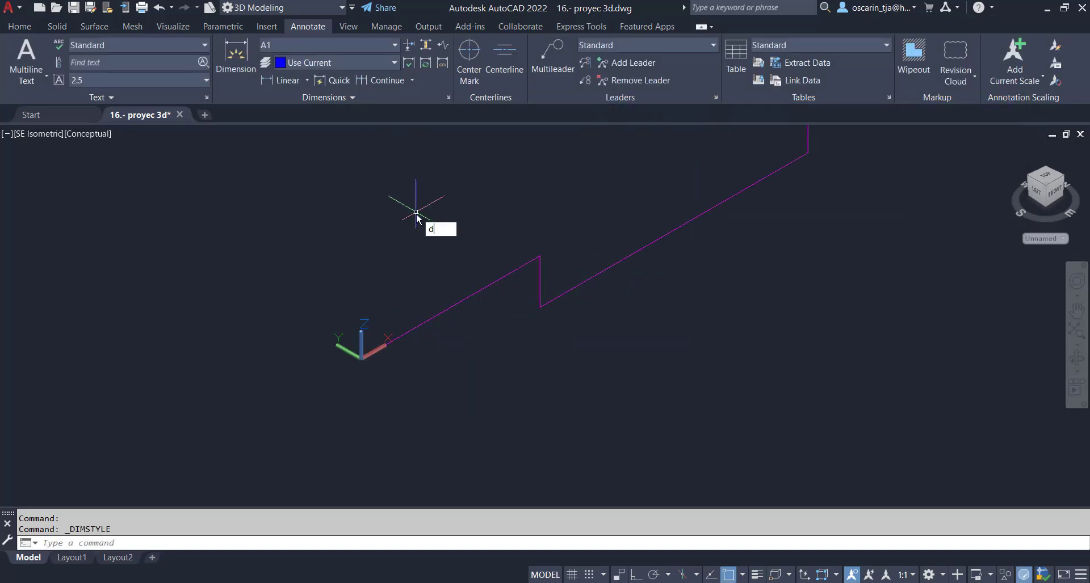
type("al")
key("Return")
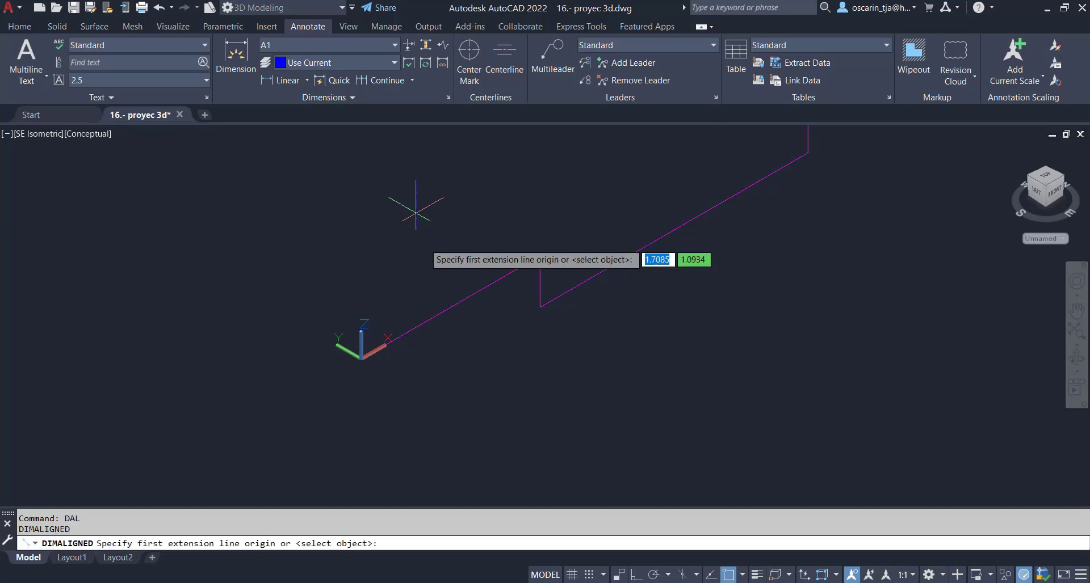
key("Return")
left_click(451, 309)
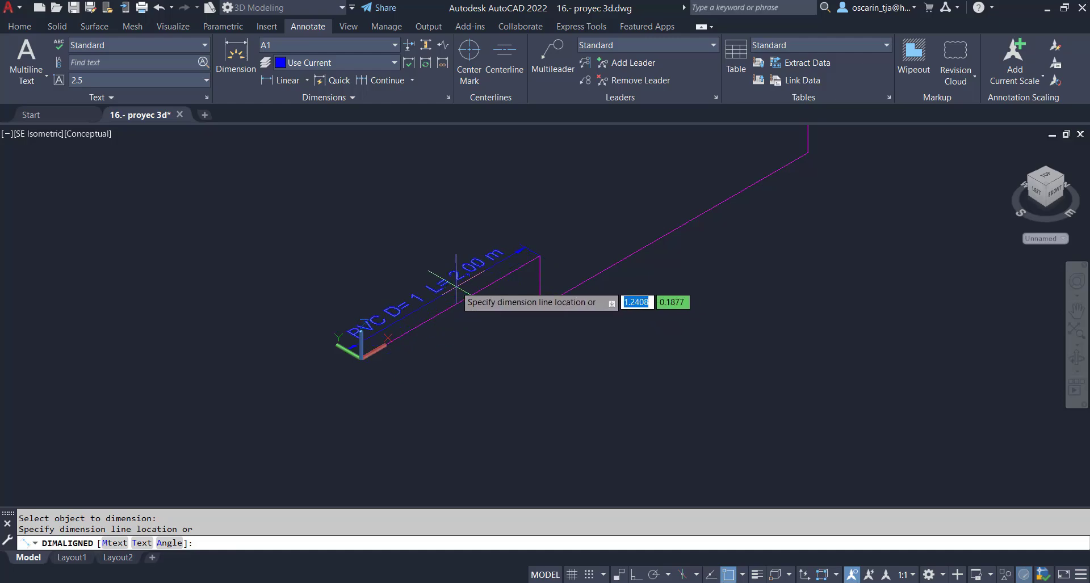
left_click(443, 265)
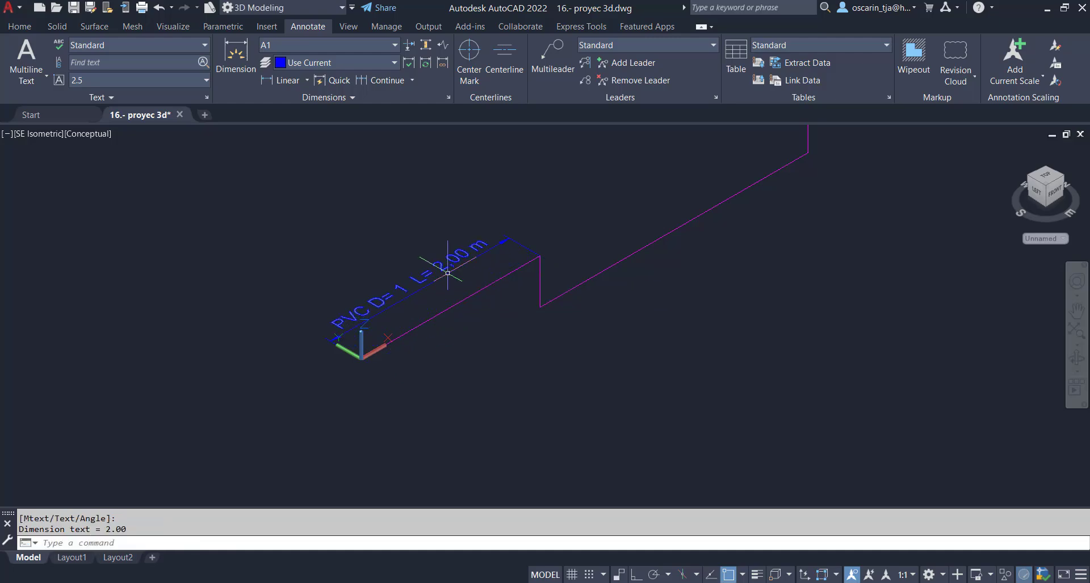
Define a UCS at the foot of the short riser with X along the second horizontal segment, using Ortho for the XY plane
mouse_move(574, 255)
middle_mouse_down()
mouse_move(596, 263)
mouse_move(569, 289)
mouse_move(463, 345)
middle_mouse_up()
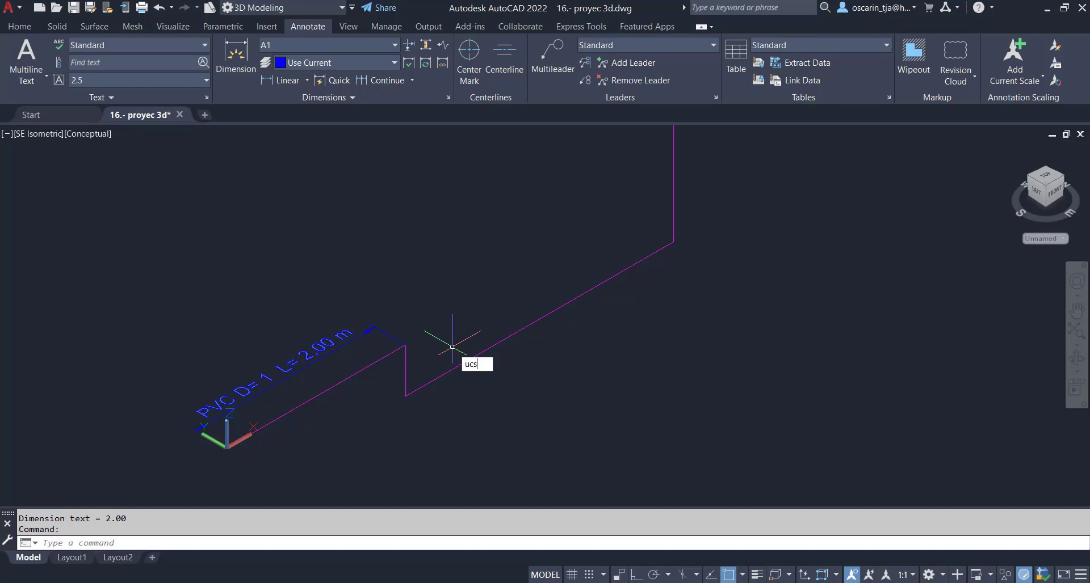
key("Return")
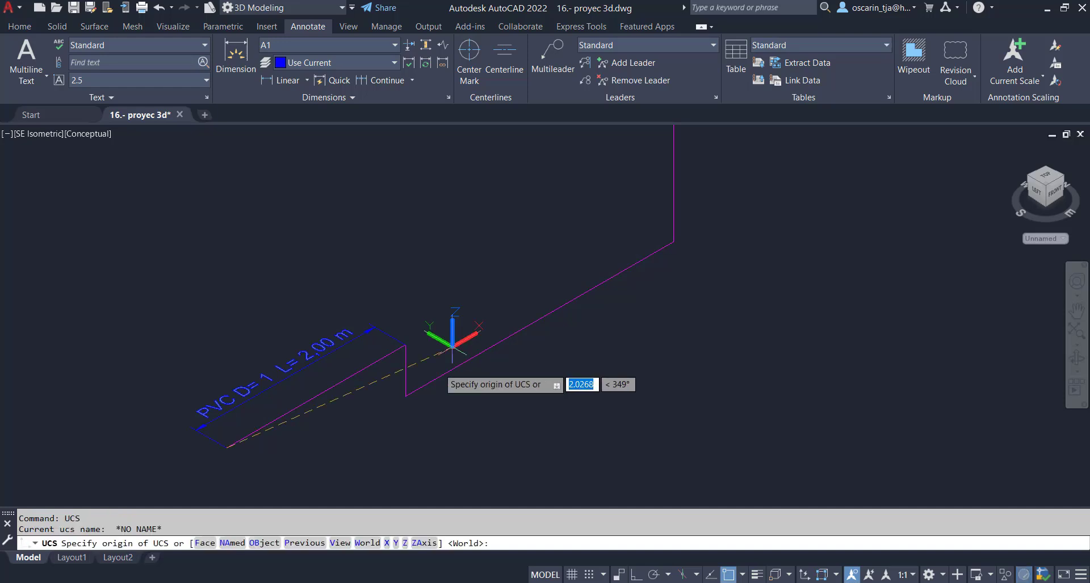
left_click(405, 395)
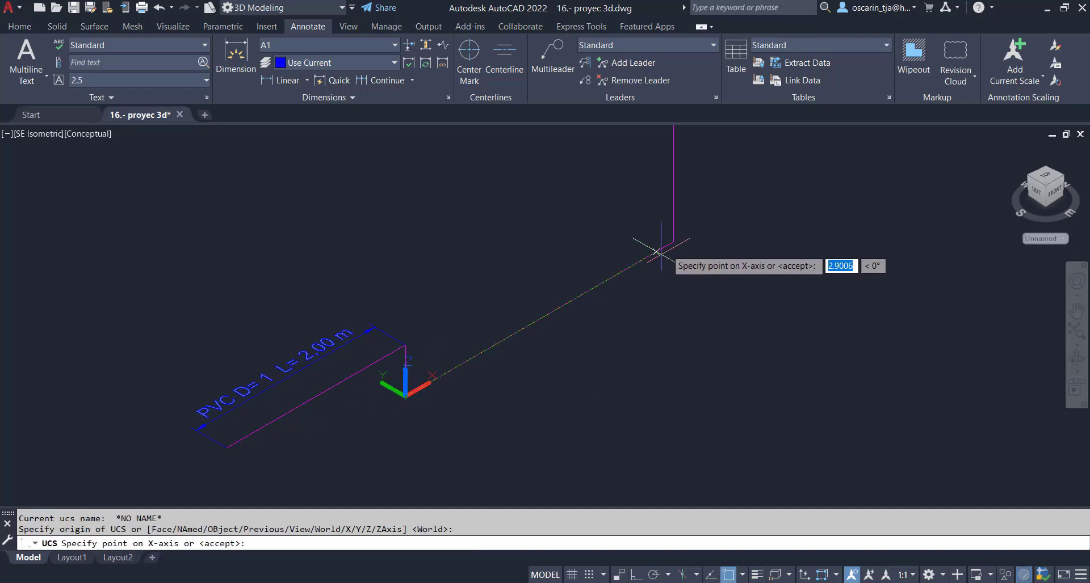
left_click(673, 242)
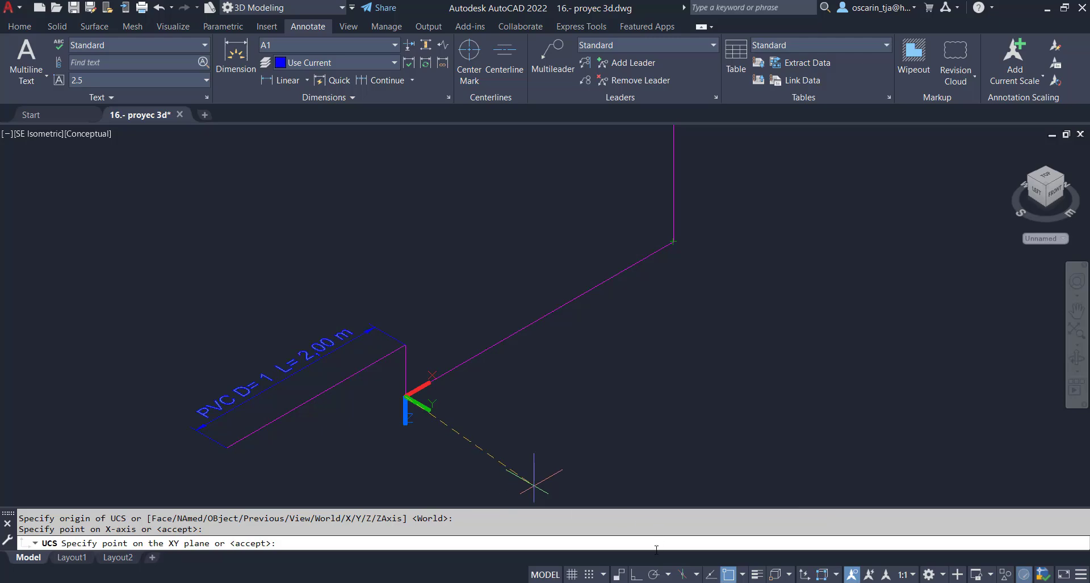
left_click(636, 574)
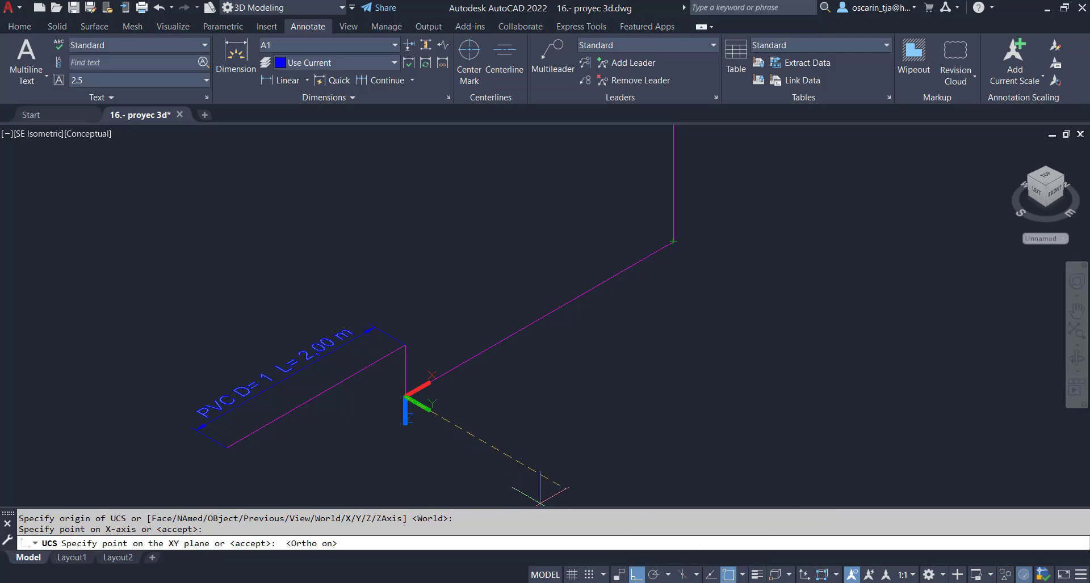
left_click(233, 318)
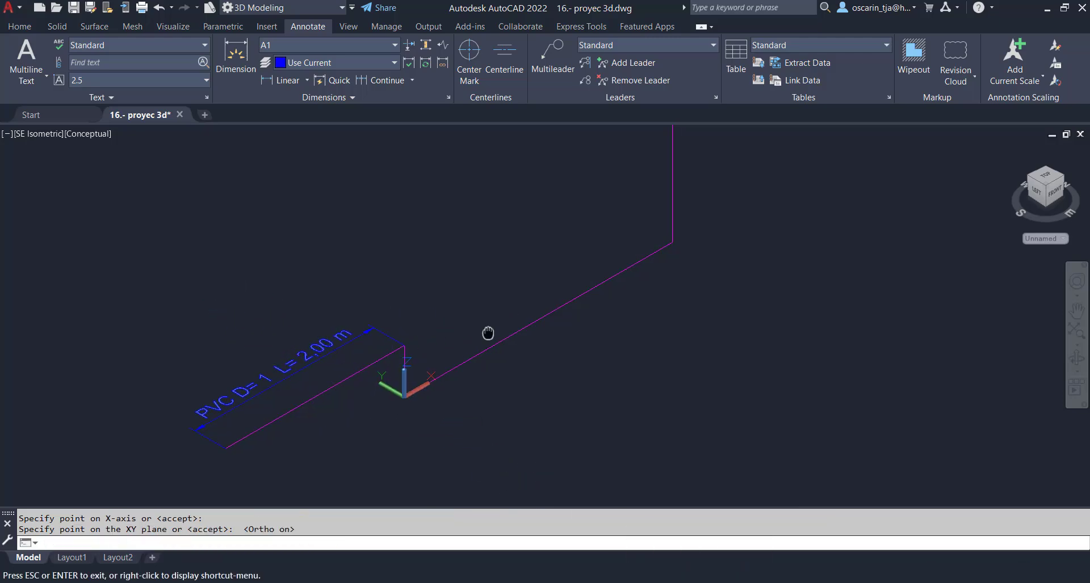
Place an aligned dimension on the second horizontal segment, between the short riser and the tall riser
middle_click_drag(486, 333, 465, 354)
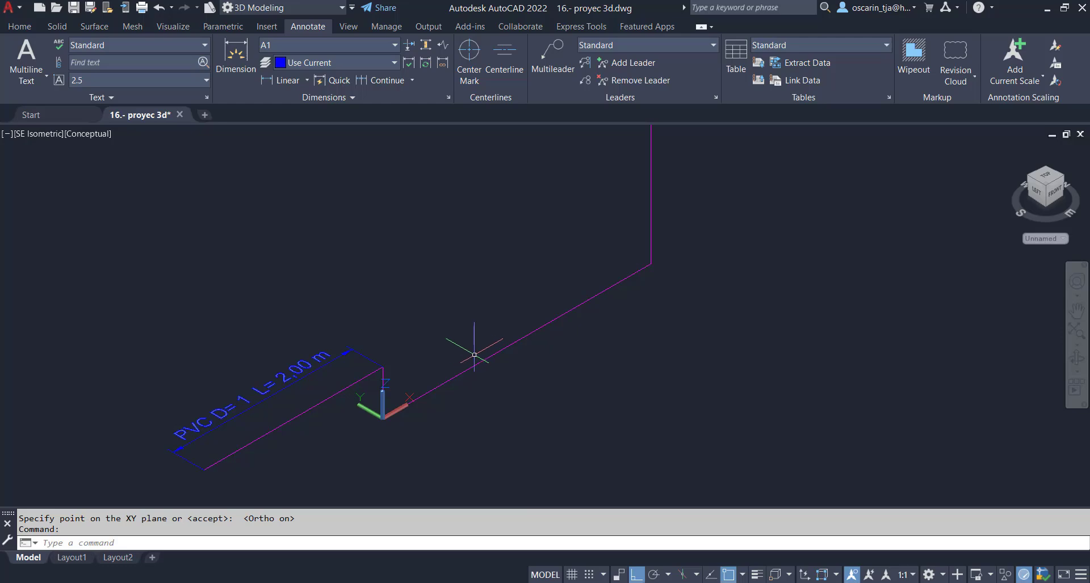
key("Return")
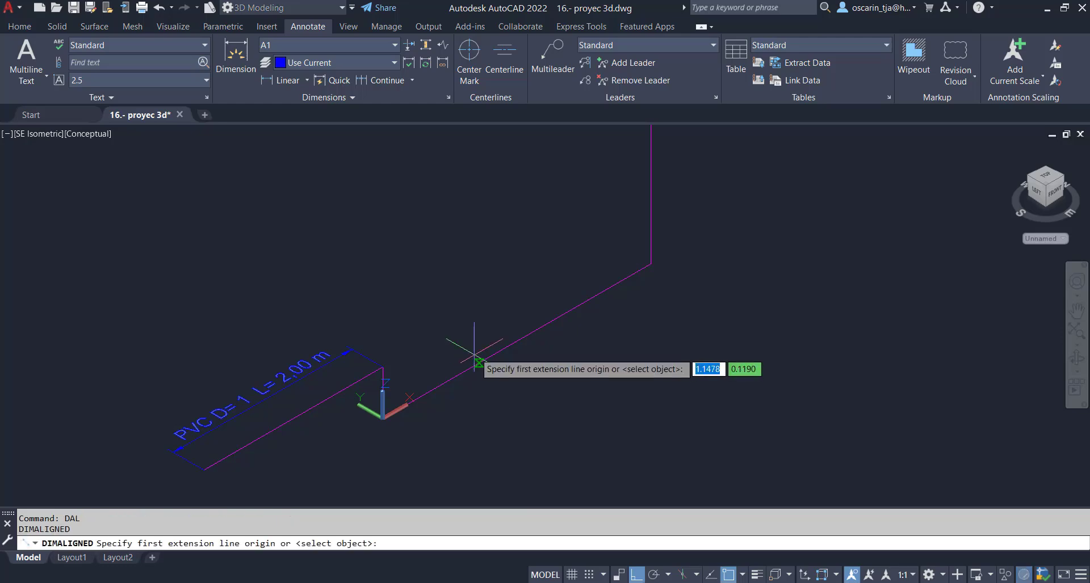
key("Return")
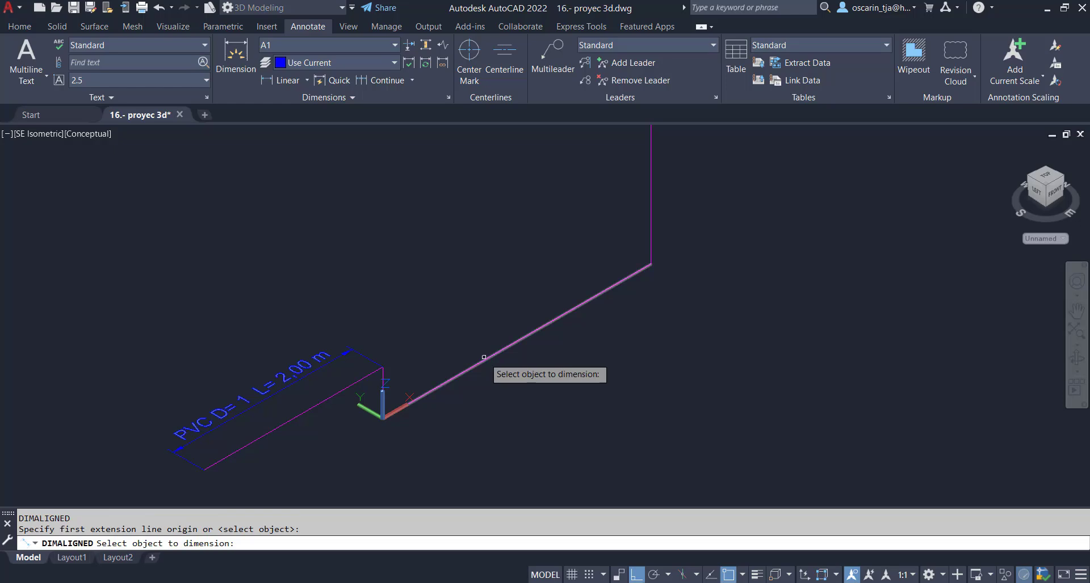
left_click(483, 357)
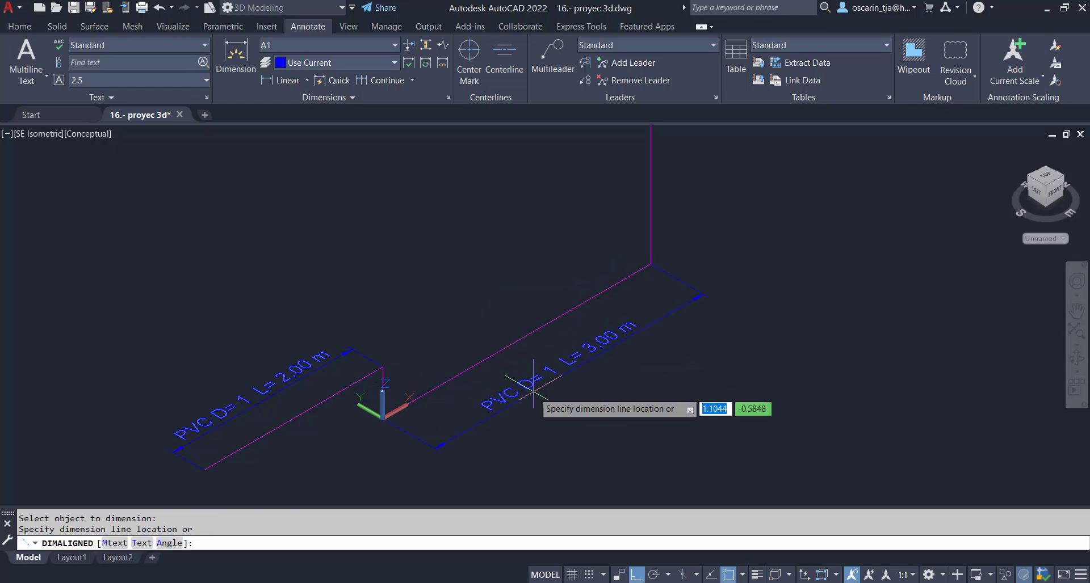
left_click(529, 389)
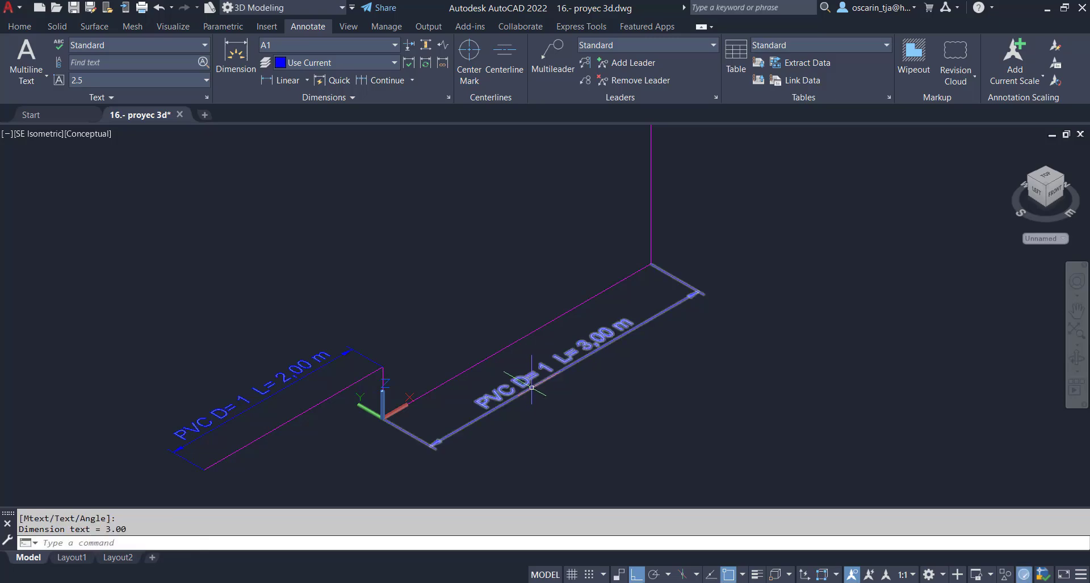
scroll(660, 289, "down", 2)
mouse_move(685, 273)
middle_mouse_down()
mouse_move(652, 314)
mouse_move(505, 429)
middle_mouse_up()
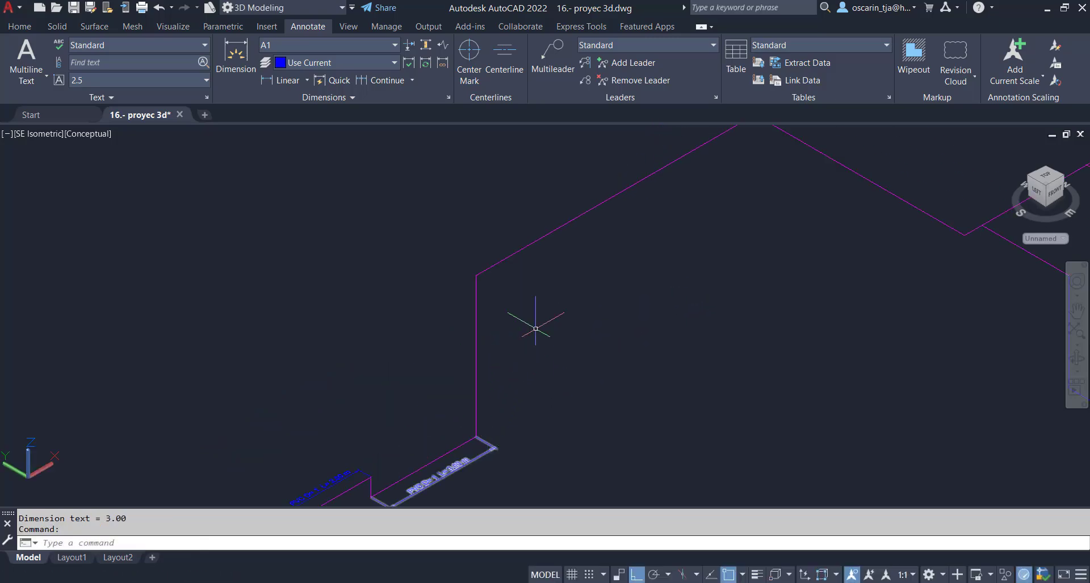
key("Return")
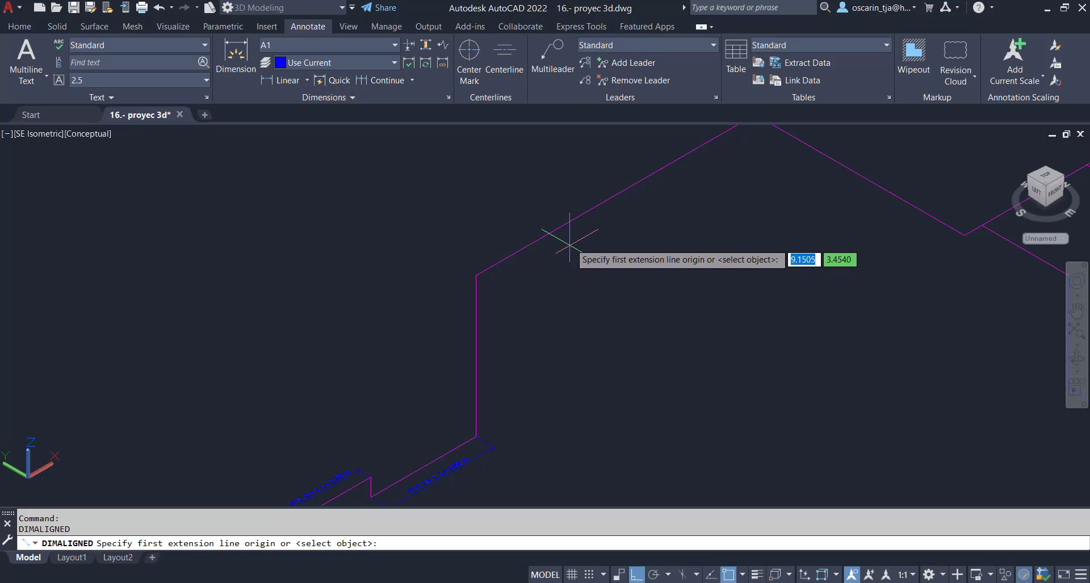
key("Return")
left_click(567, 222)
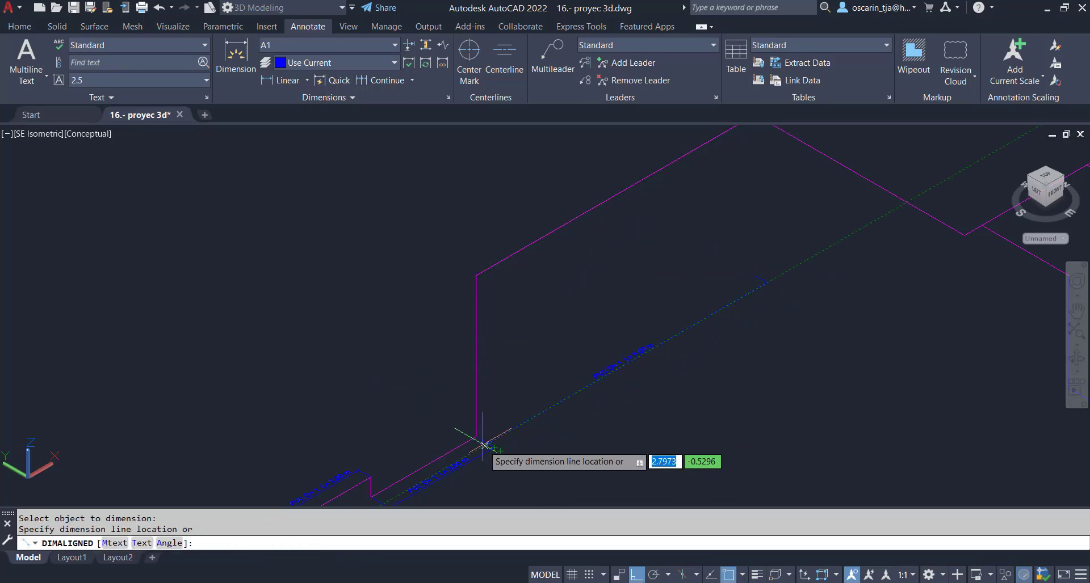
key("Escape")
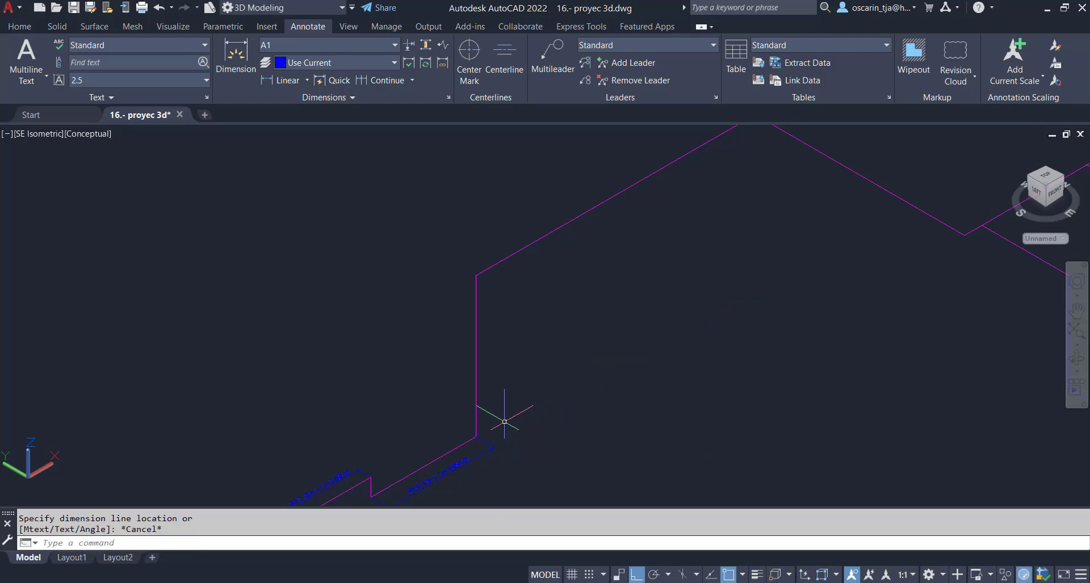
Define a UCS at the upper end of the tall riser with its X axis along the upper horizontal segment
type("u")
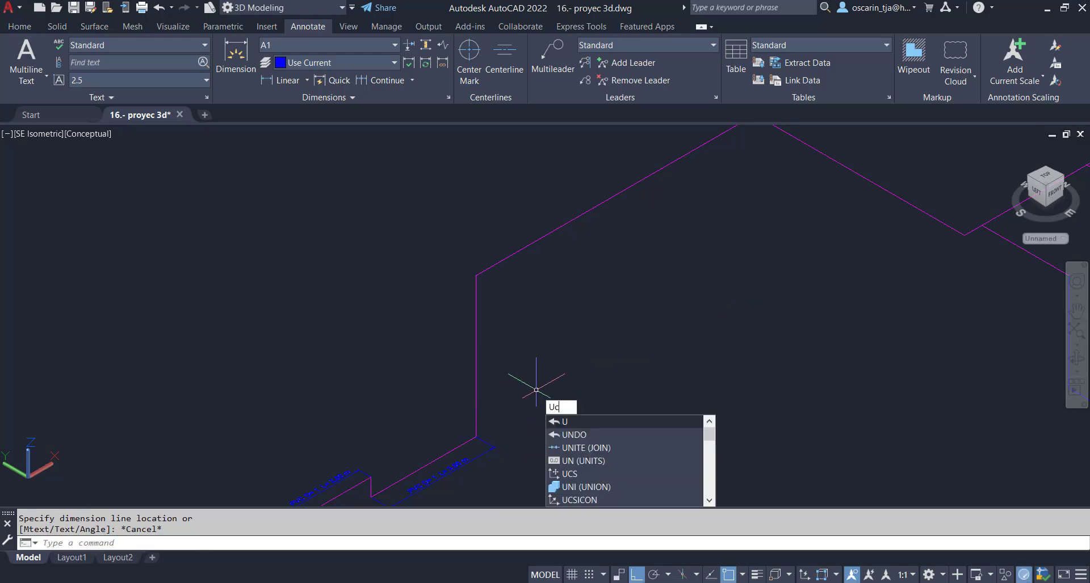
key("Return")
type("ucs")
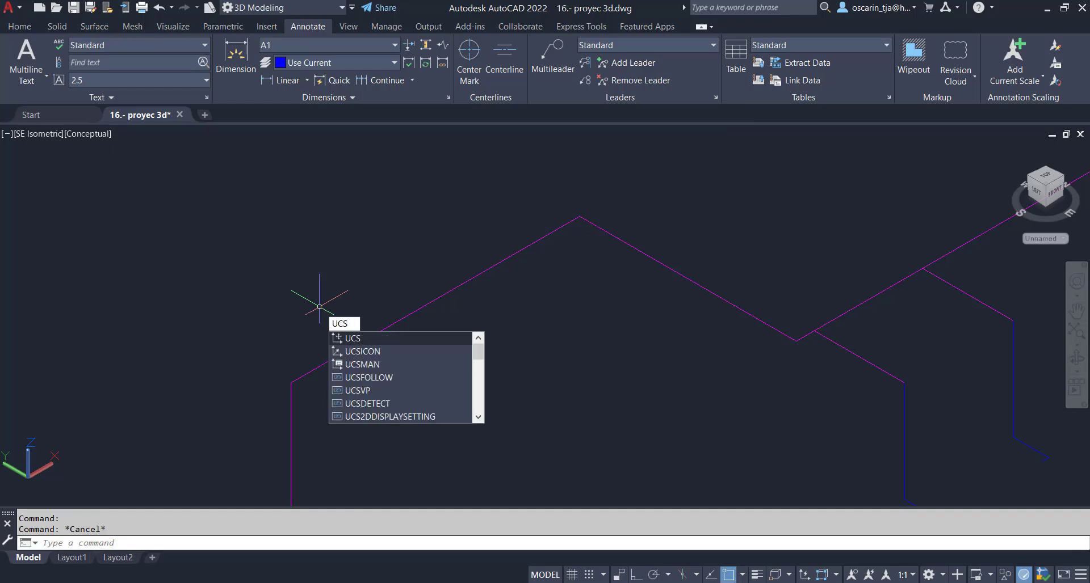
key("Return")
left_click(291, 382)
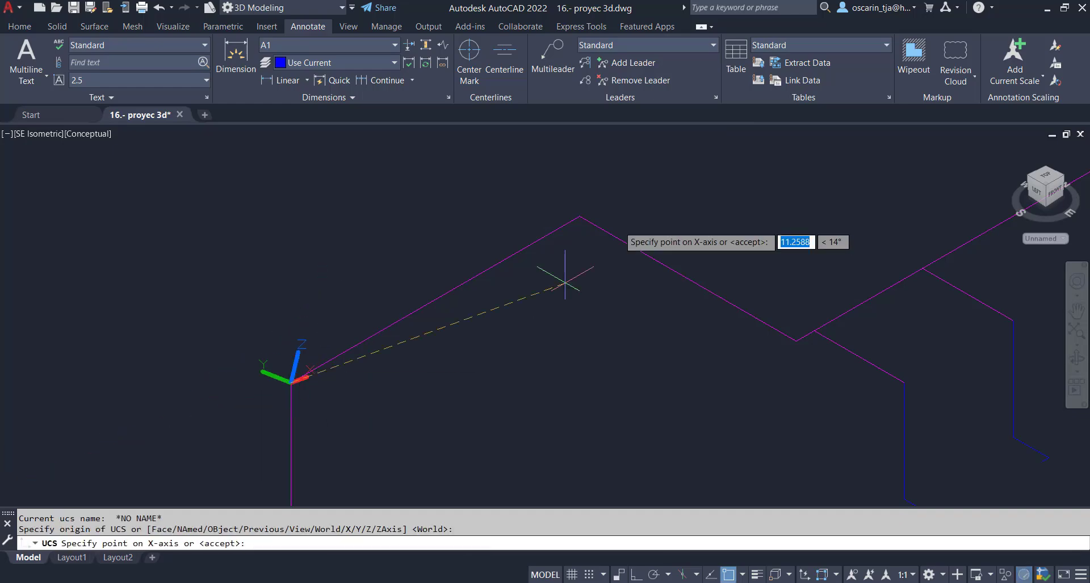
left_click(579, 216)
key("F8")
key("Return")
Place an aligned dimension on the horizontal segment that starts at the upper end of the tall riser
scroll(478, 286, "down", 2)
scroll(463, 312, "up", 3)
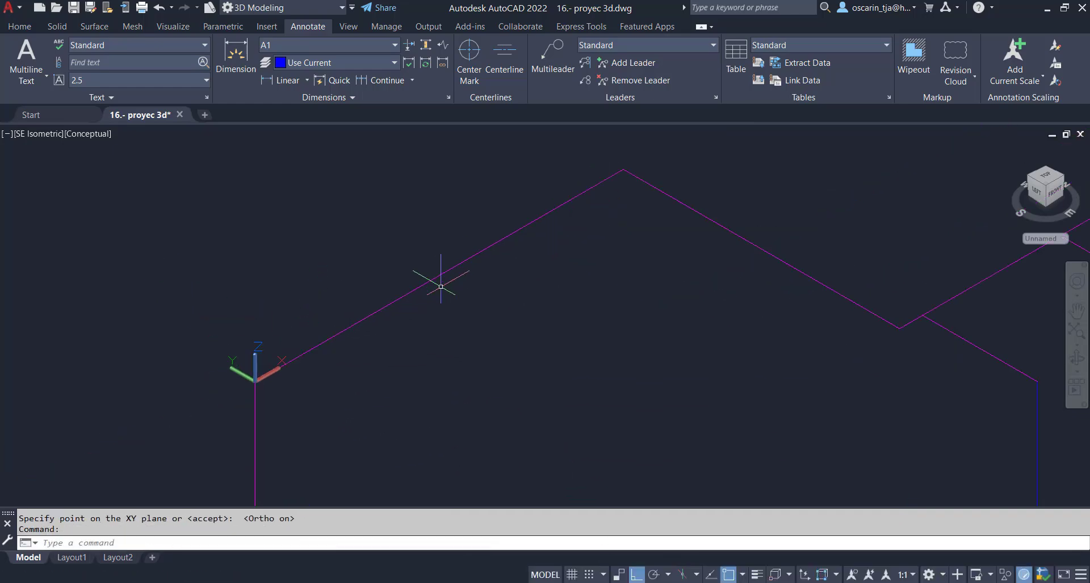
type("dal")
key("Return")
key("Return")
left_click(441, 275)
left_click(465, 303)
Try an aligned dimension on the adjoining perpendicular segment in the current UCS, and erase it
key("Return")
key("Return")
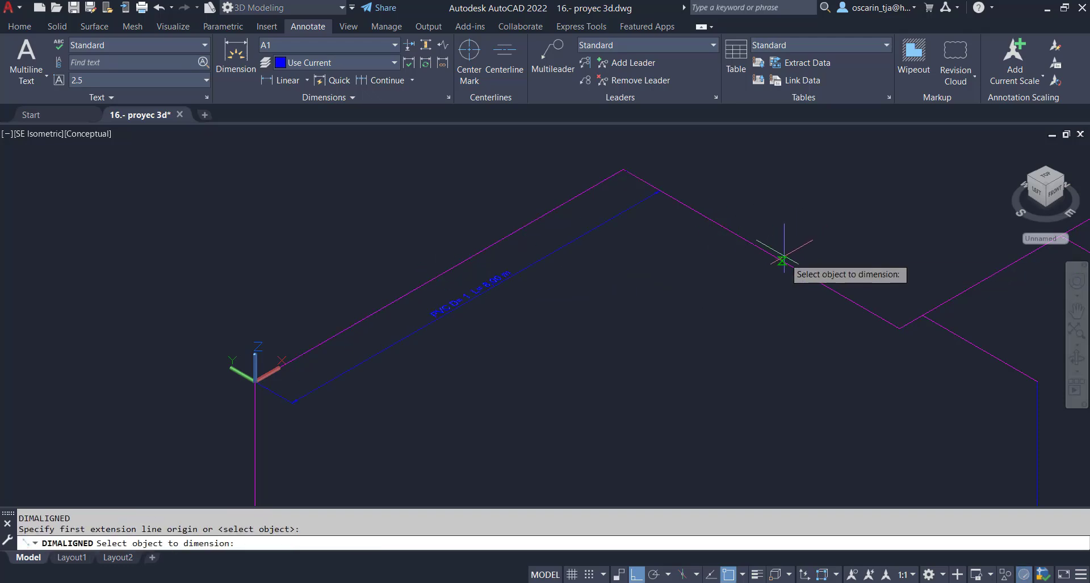
left_click(781, 259)
left_click(759, 283)
scroll(754, 279, "up", 1)
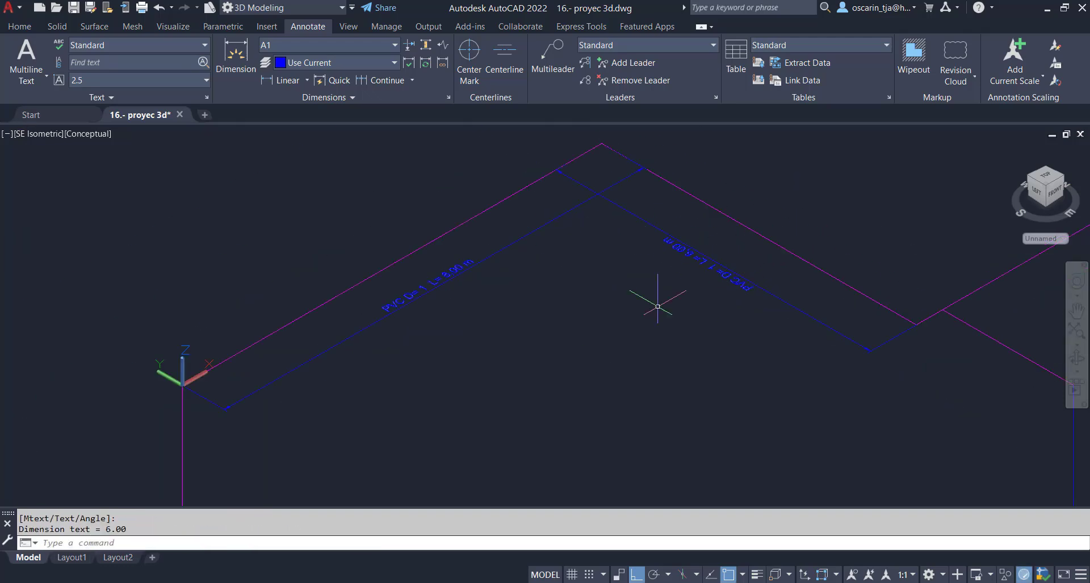
left_click(696, 253)
key("Delete")
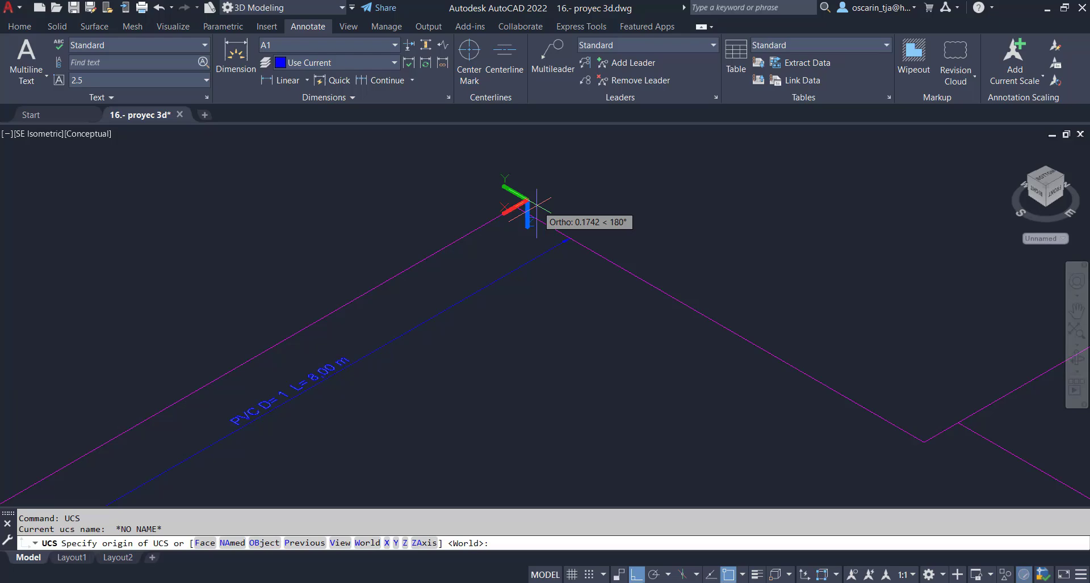
Define a UCS at the corner between the two upper segments with its X axis along the perpendicular segment
left_click(515, 207)
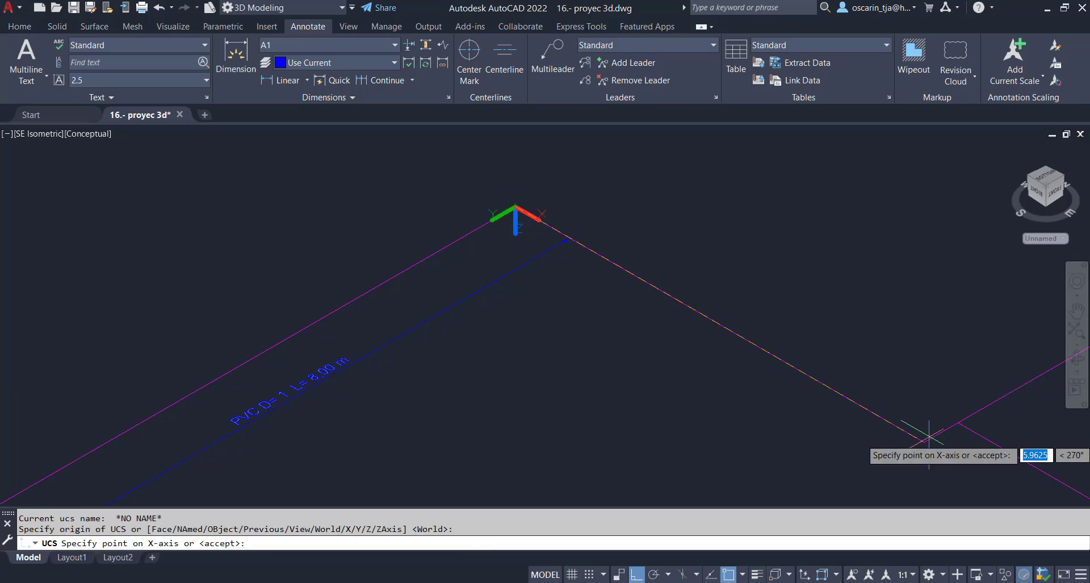
left_click(924, 442)
left_click(760, 225)
Place an aligned dimension on the perpendicular segment that starts at the new UCS origin
middle_click_drag(702, 241, 685, 269)
type("DAL")
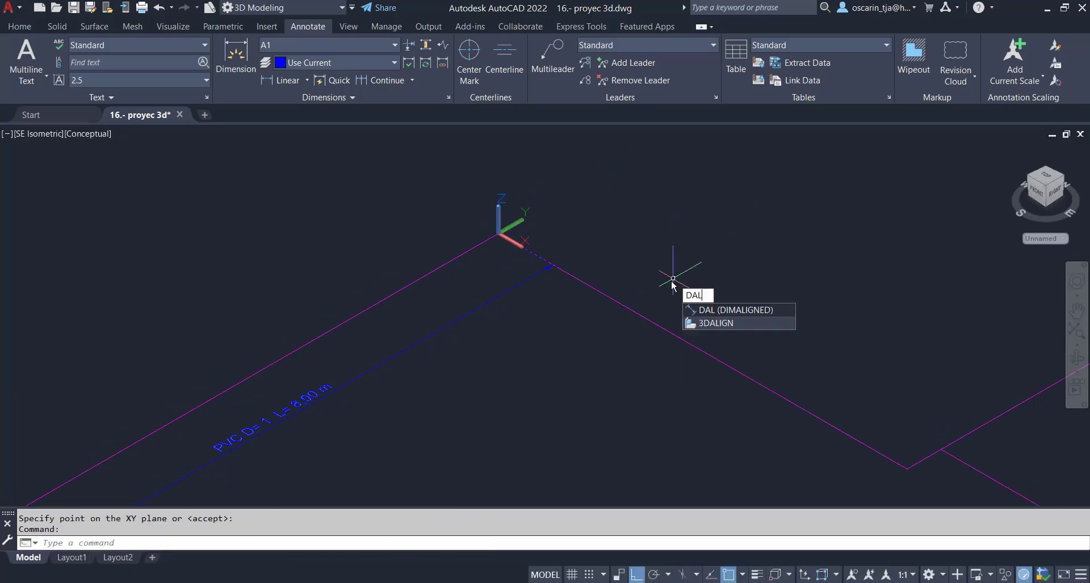
key("Return")
key("Return")
left_click(655, 324)
left_click(608, 363)
Place an aligned dimension on the long main run, on the side opposite the branches
scroll(736, 362, "down", 2)
middle_click_drag(737, 362, 371, 389)
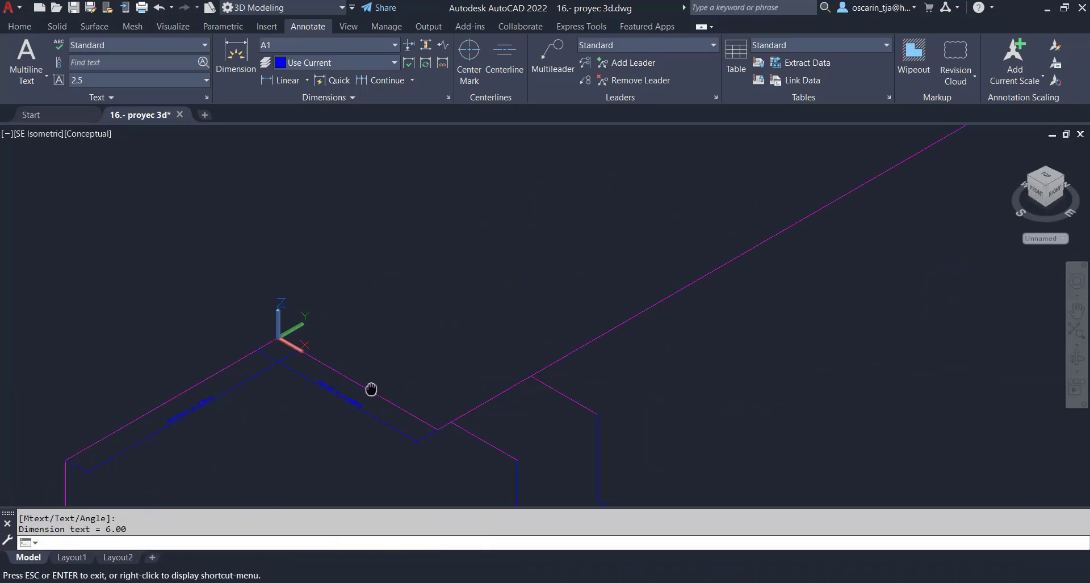
key("Return")
key("Return")
left_click(553, 363)
left_click(543, 338)
Place an aligned dimension on the first short horizontal branch off the main run, near the corner
scroll(829, 164, "down", 2)
middle_click_drag(845, 144, 755, 257)
scroll(698, 319, "down", 2)
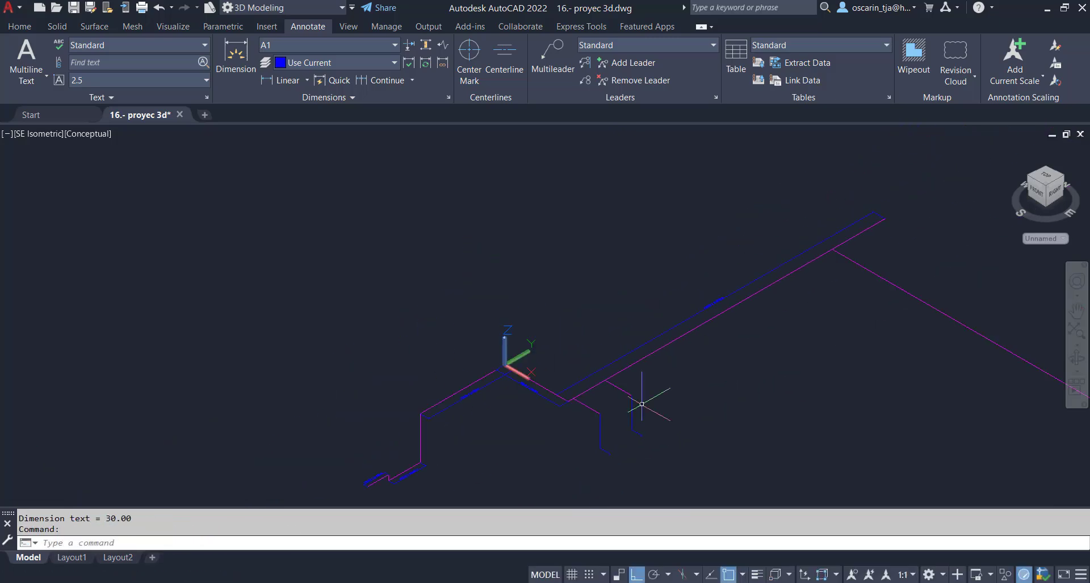
scroll(586, 406, "up", 3)
key("Return")
key("Return")
left_click(584, 404)
left_click(534, 420)
Create a new layer named cotass
scroll(534, 420, "up", 2)
scroll(469, 441, "down", 4)
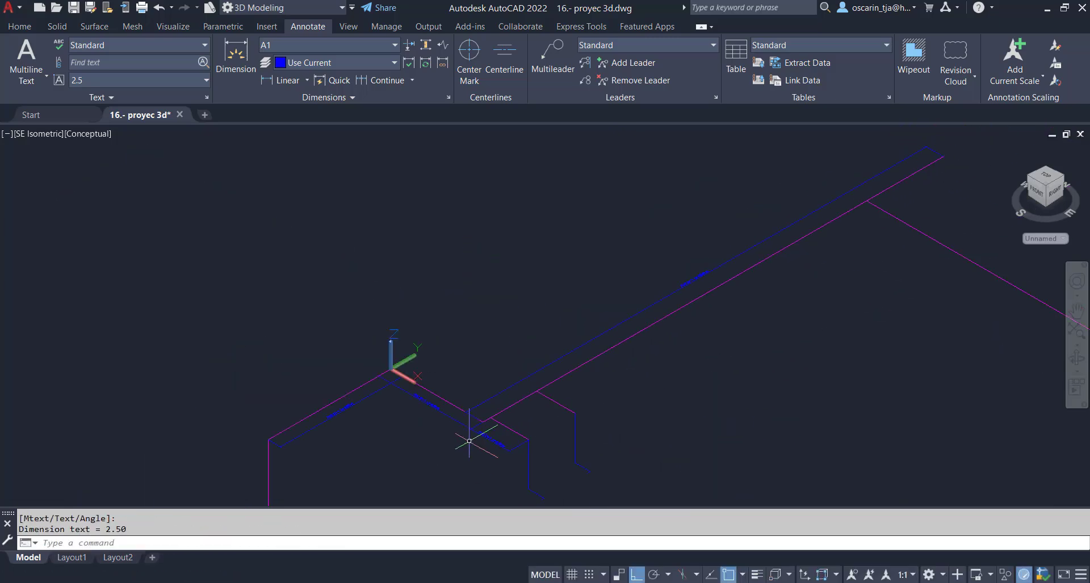
middle_click_drag(469, 440, 502, 382)
left_click(515, 375)
right_click(515, 375)
left_click(20, 26)
key("Escape")
type("la")
key("Return")
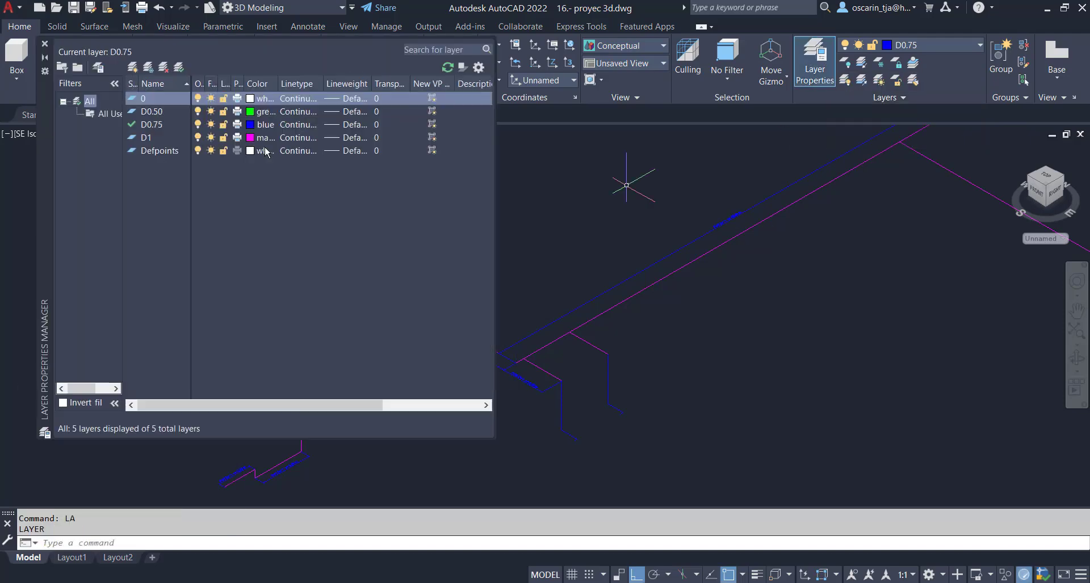
type("n")
left_click(135, 72)
type("cotass")
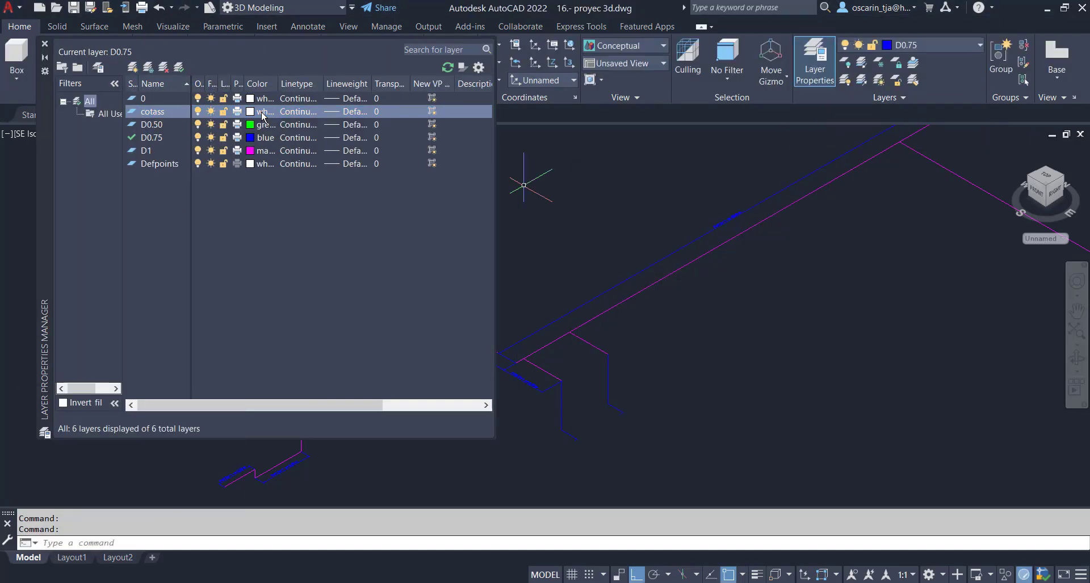
Select all similar dimensions, move them to the cotass layer, and save the drawing
left_click(341, 367)
right_click(365, 500)
left_click(409, 456)
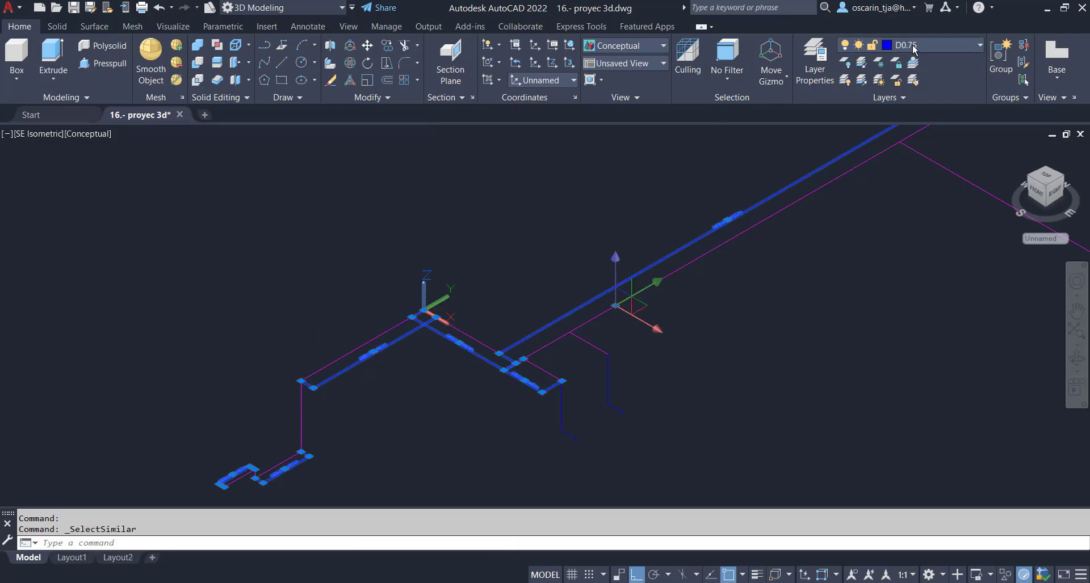
left_click(936, 45)
left_click(908, 113)
key("Escape")
key("ctrl+s")
mouse_move(460, 361)
middle_mouse_down("shift")
mouse_move(511, 202)
mouse_move(576, 243)
mouse_move(532, 324)
mouse_move(604, 241)
mouse_move(559, 226)
middle_mouse_up("shift")
scroll(529, 334, "up", 4)
scroll(559, 225, "down", 2)
scroll(384, 215, "up", 2)
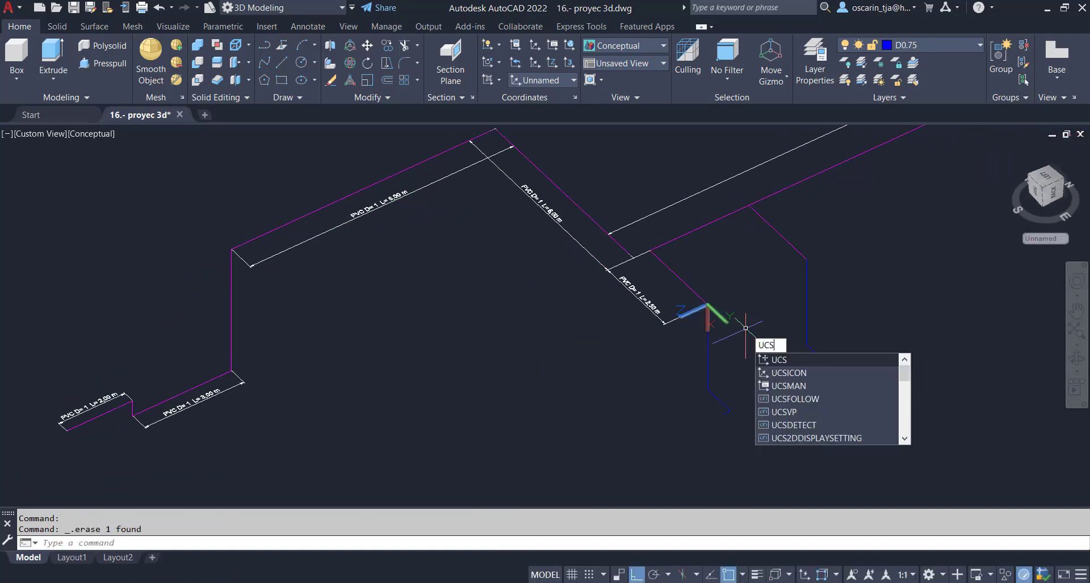
Set the UCS with its origin at the lower end of the vertical drop and the X axis pointing up the pipe
key("Return")
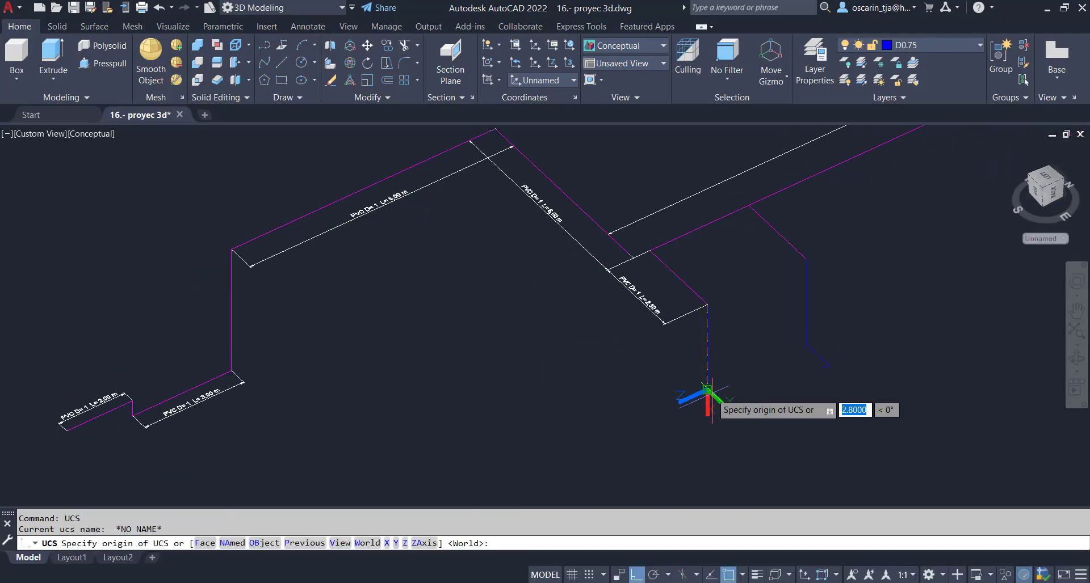
left_click(707, 391)
left_click(636, 575)
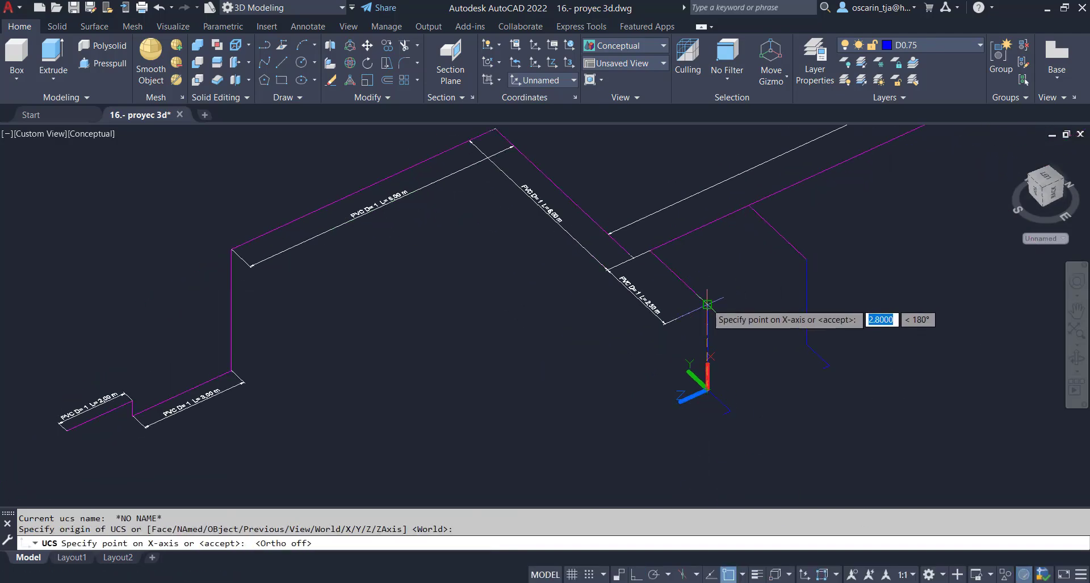
left_click(707, 306)
key("F8")
left_click(595, 474)
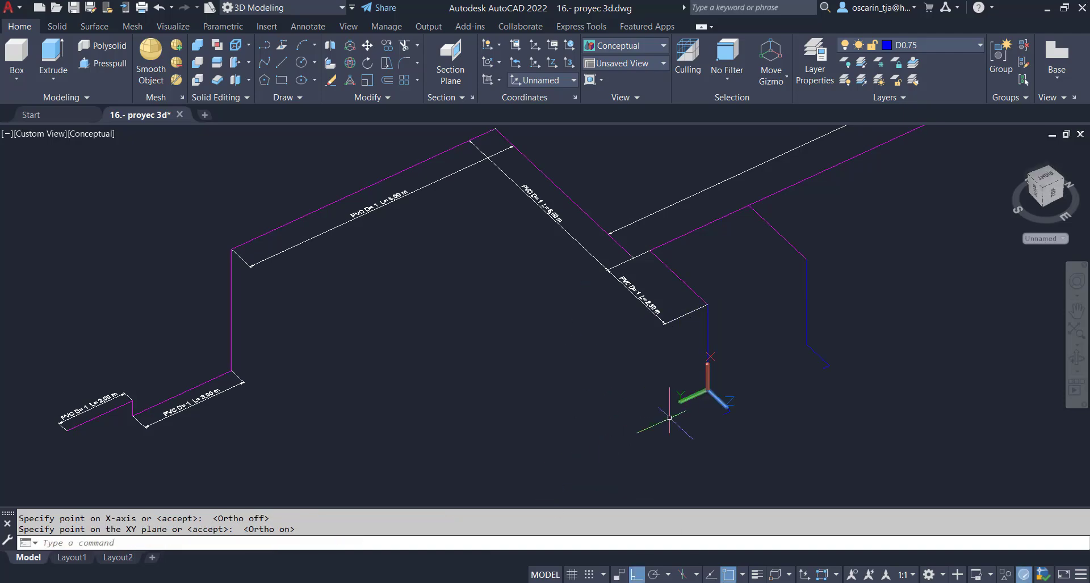
Try an aligned dimension on the vertical drop at the end of the 2.50 m branch
type("dal")
key("Return")
key("Return")
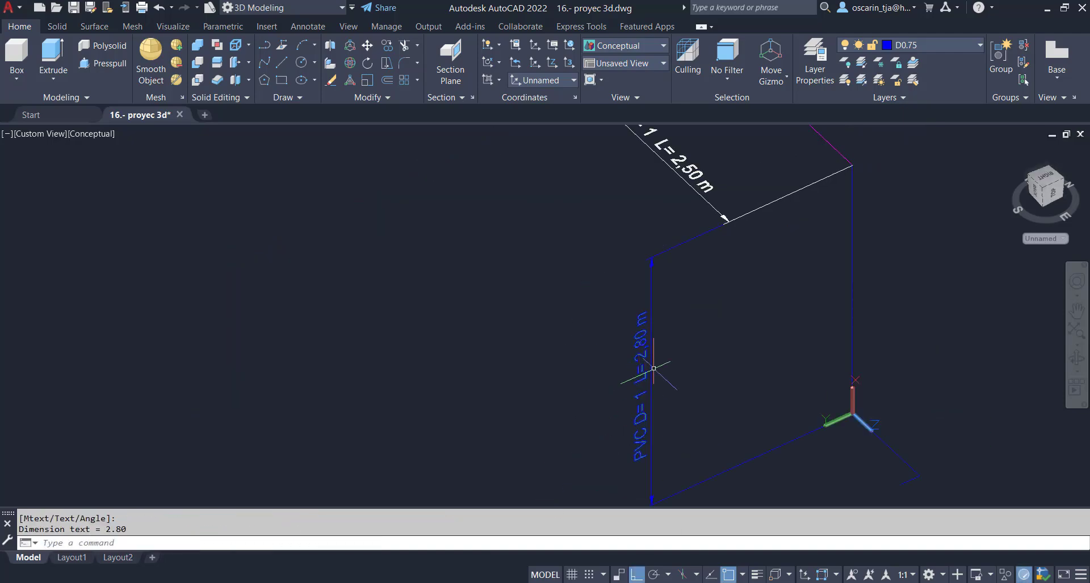
key("Escape")
Make cotass the current layer and set the UCS at the upper end of the vertical drop, with X pointing down the pipe
type("ucs")
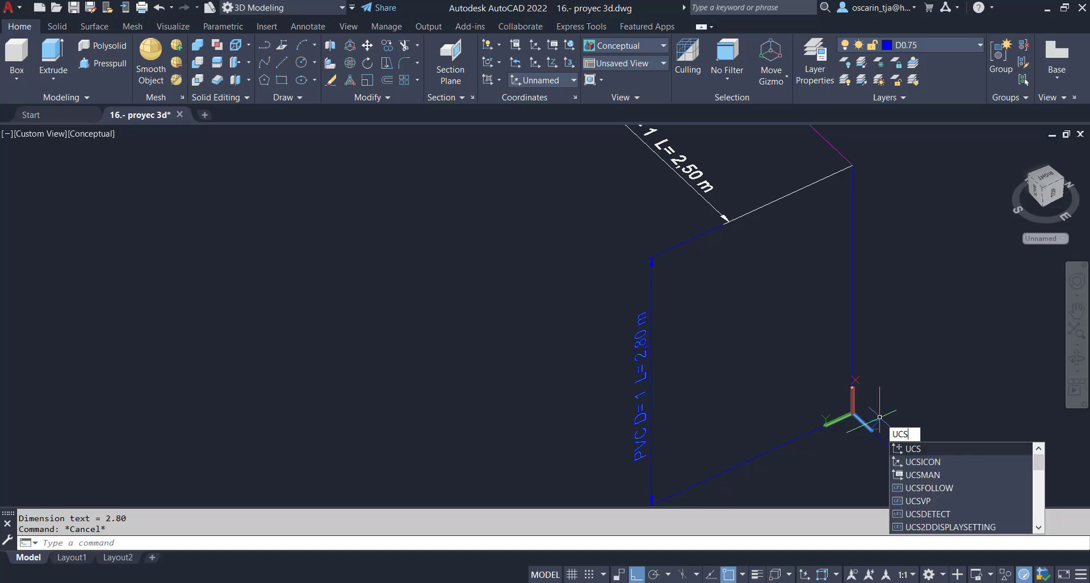
key("Return")
left_click(853, 411)
scroll(854, 420, "down", 3)
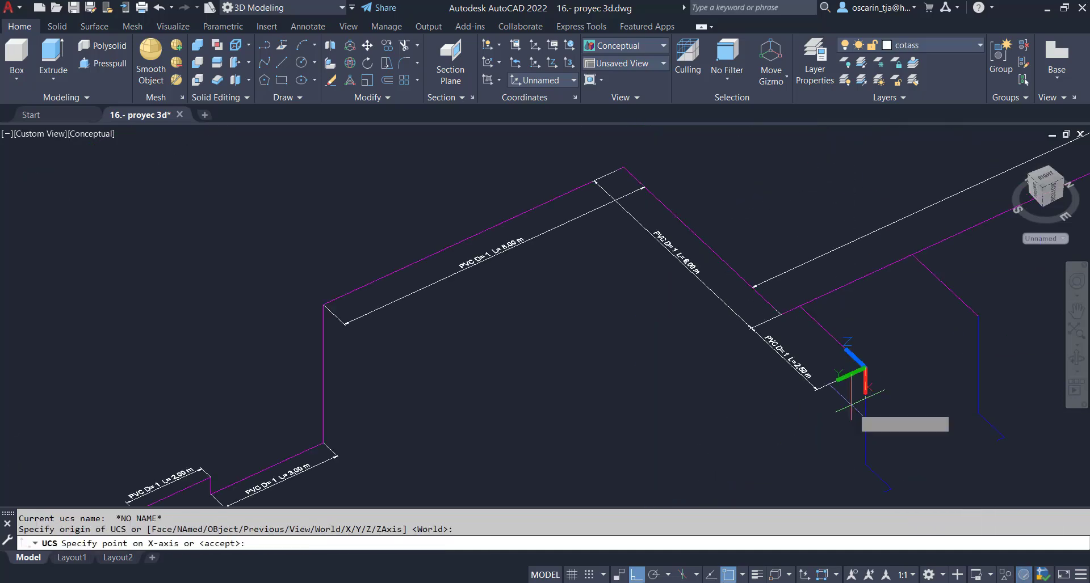
left_click(865, 451)
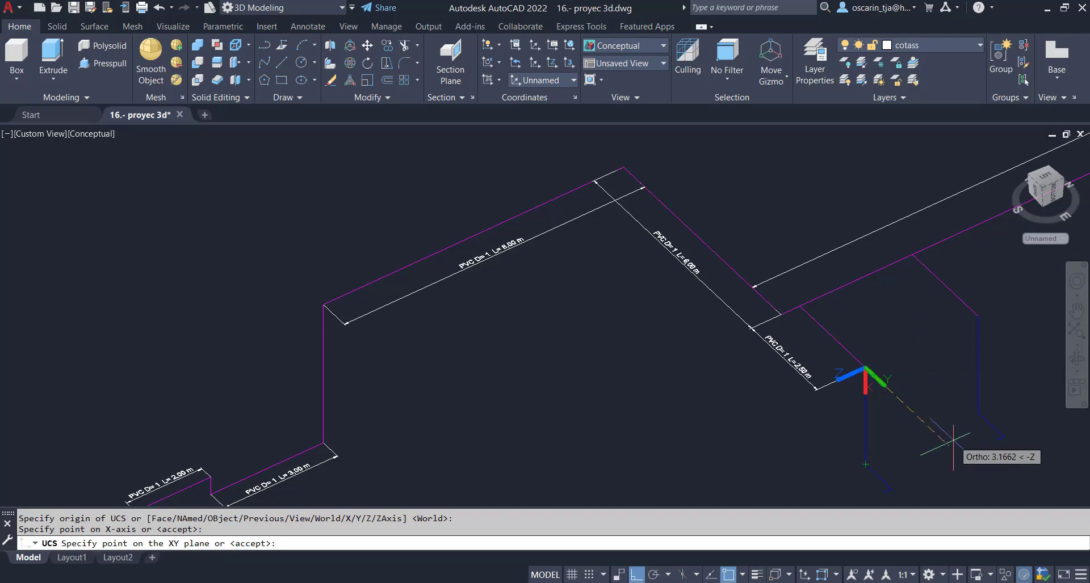
left_click(938, 354)
scroll(898, 407, "up", 2)
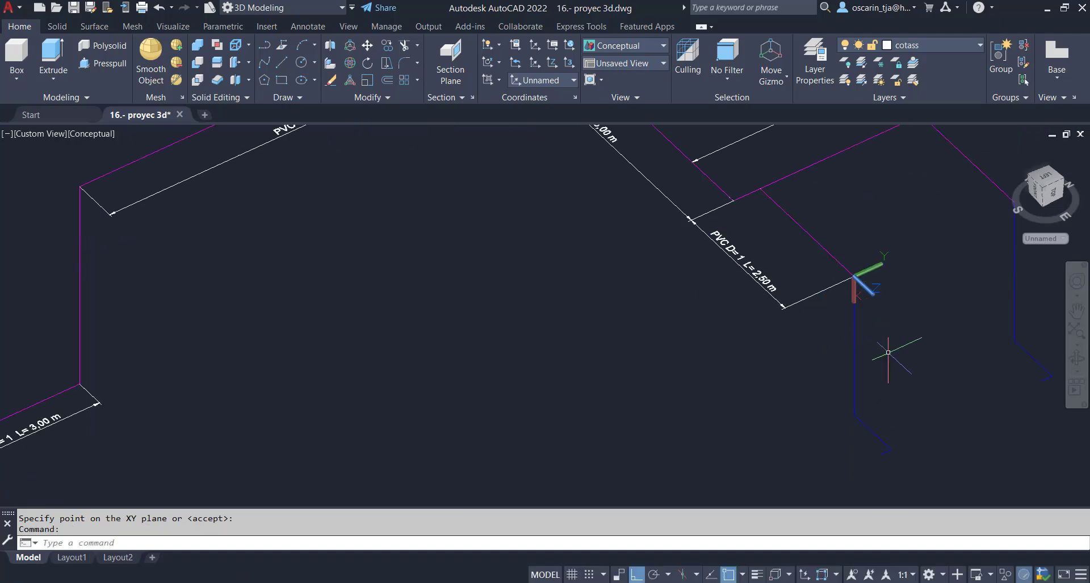
Place an aligned dimension on the vertical drop, lined up with the end of the 2.50 m dimension, and save the drawing
type("a")
key("Return")
key("Return")
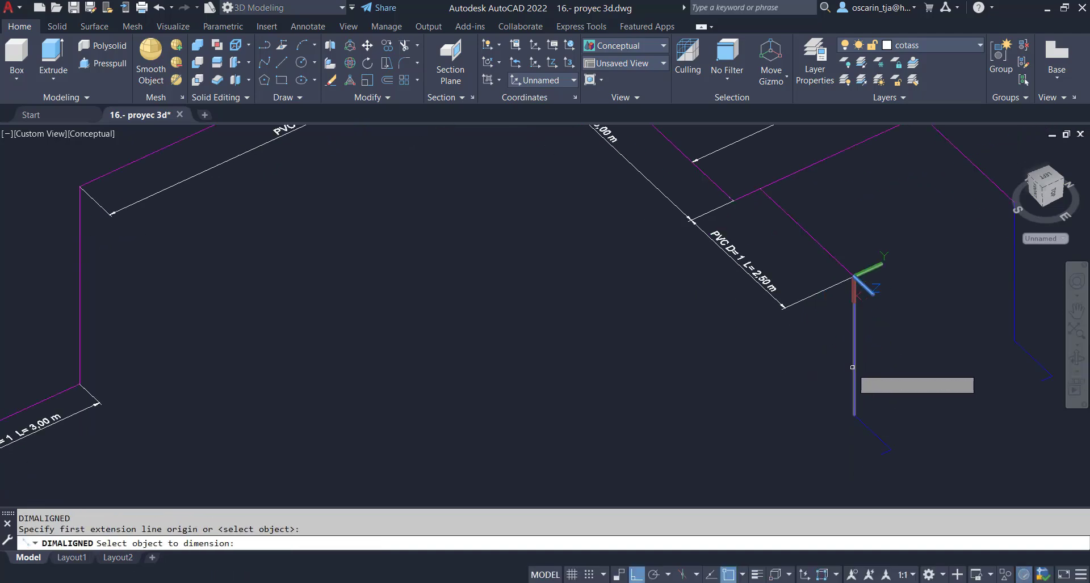
left_click(855, 377)
left_click(784, 313)
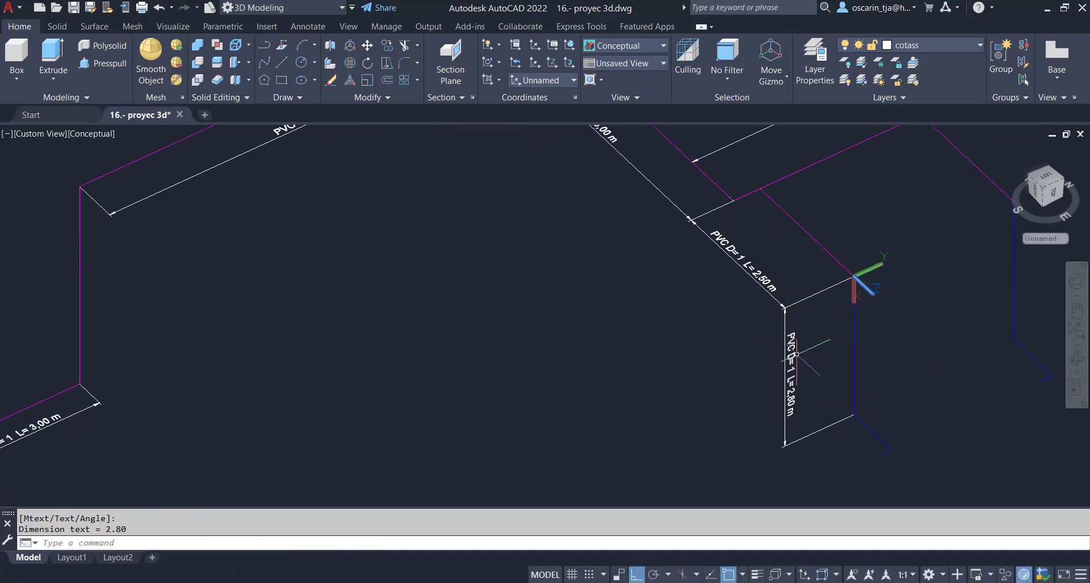
scroll(793, 389, "up", 3)
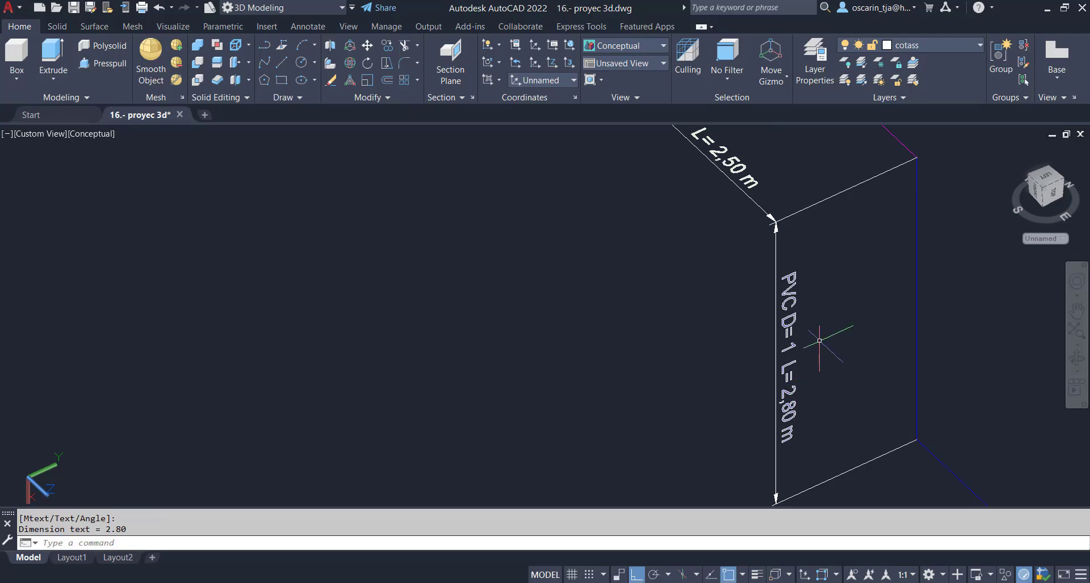
scroll(819, 340, "down", 4)
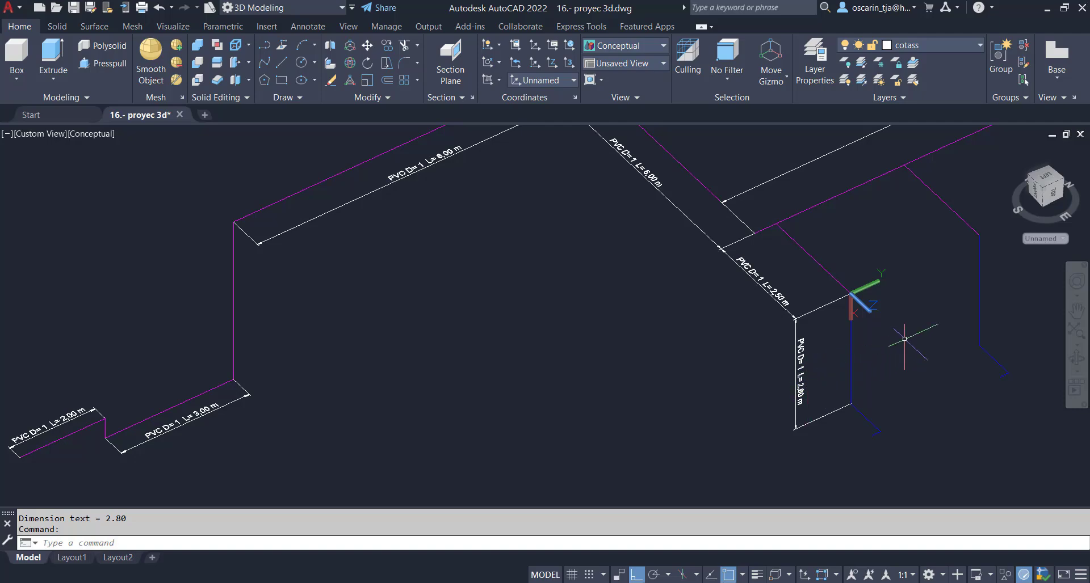
middle_click_drag(673, 324, 649, 334)
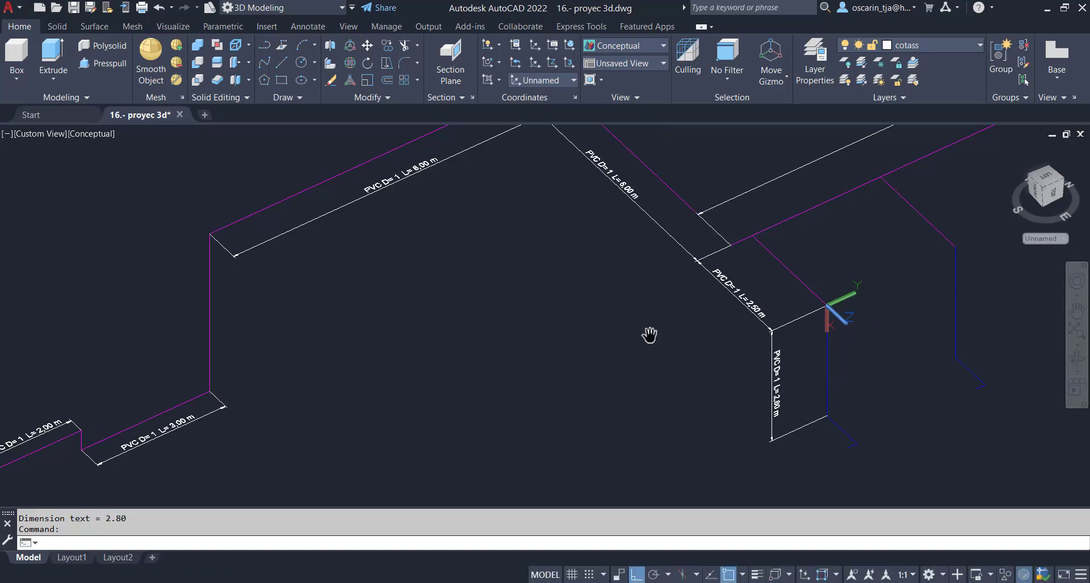
left_click(78, 10)
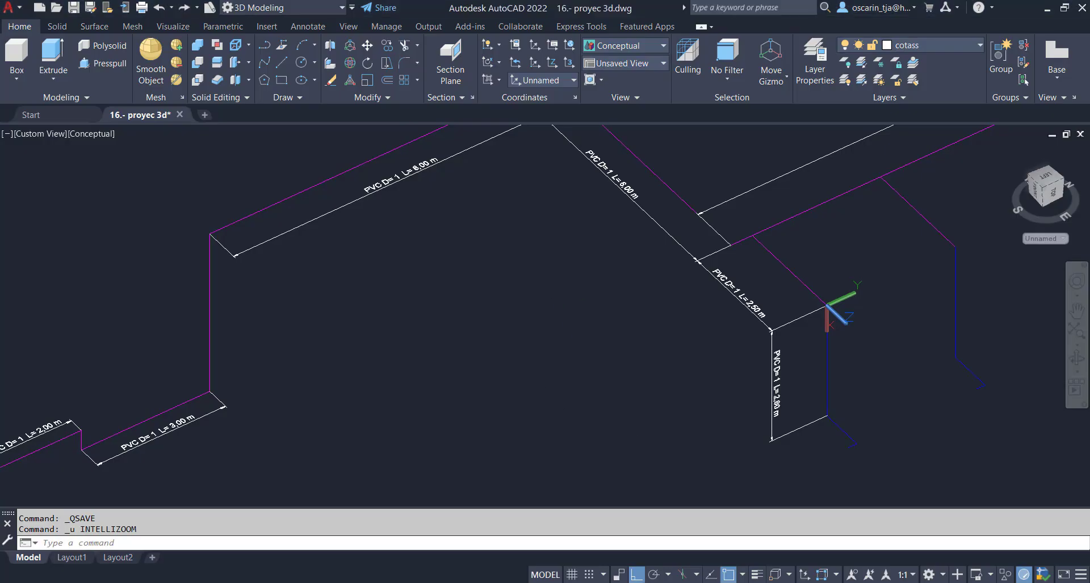
Draw a separate straight line 5 units long along the Y axis in the empty space below the pipe network
scroll(555, 326, "down", 1)
middle_click_drag(571, 360, 579, 318)
key("Escape")
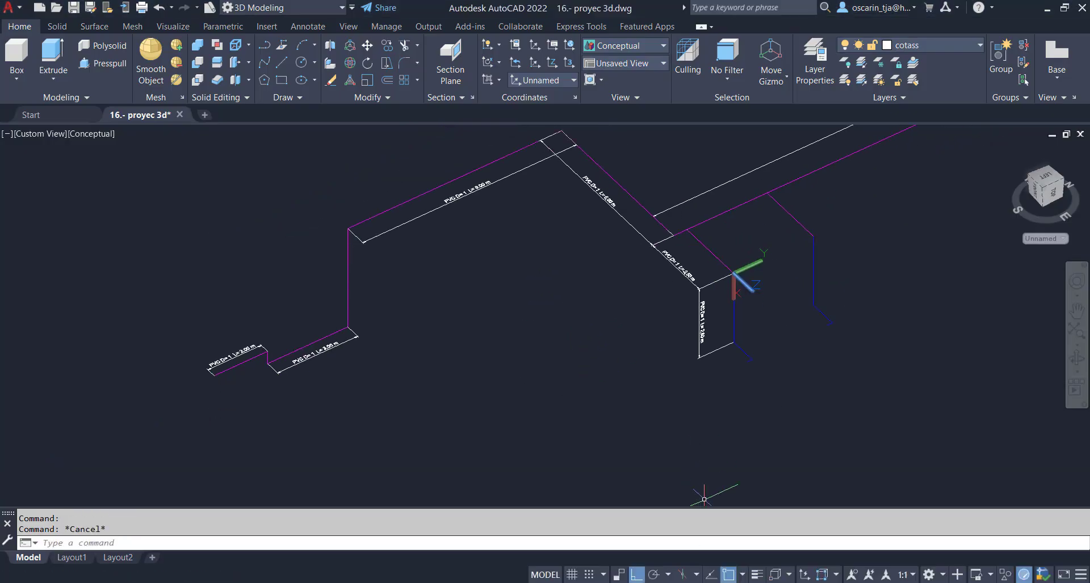
type("l")
key("Return")
left_click(416, 444)
type("5")
key("Return")
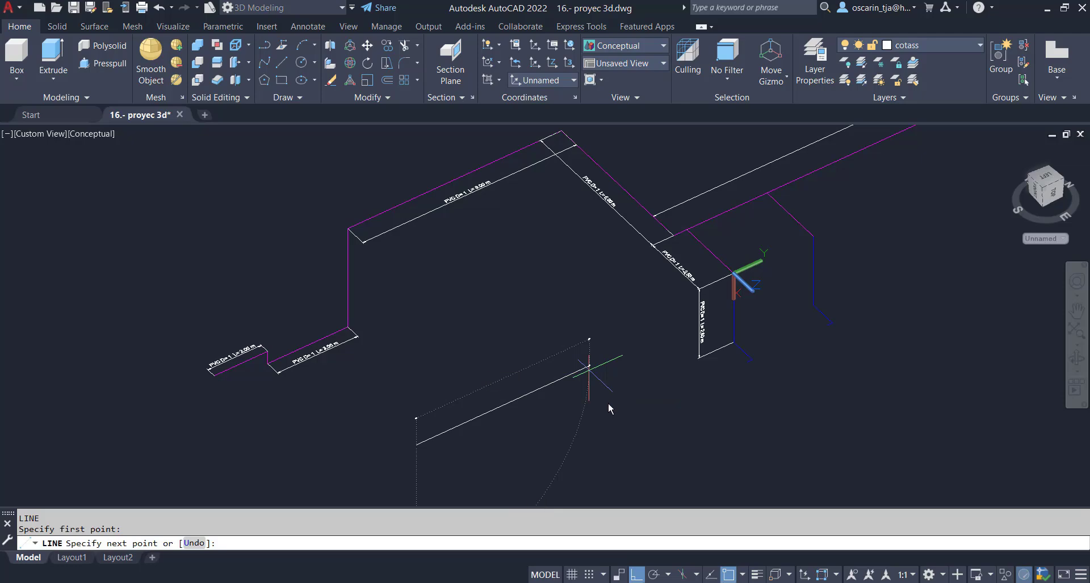
middle_click_drag(485, 429, 521, 317)
key("Escape")
Draw a circle with a radius of 0.08 in the empty space near the lower end of the new line
scroll(447, 321, "up", 2)
type("c")
key("Return")
left_click(388, 389)
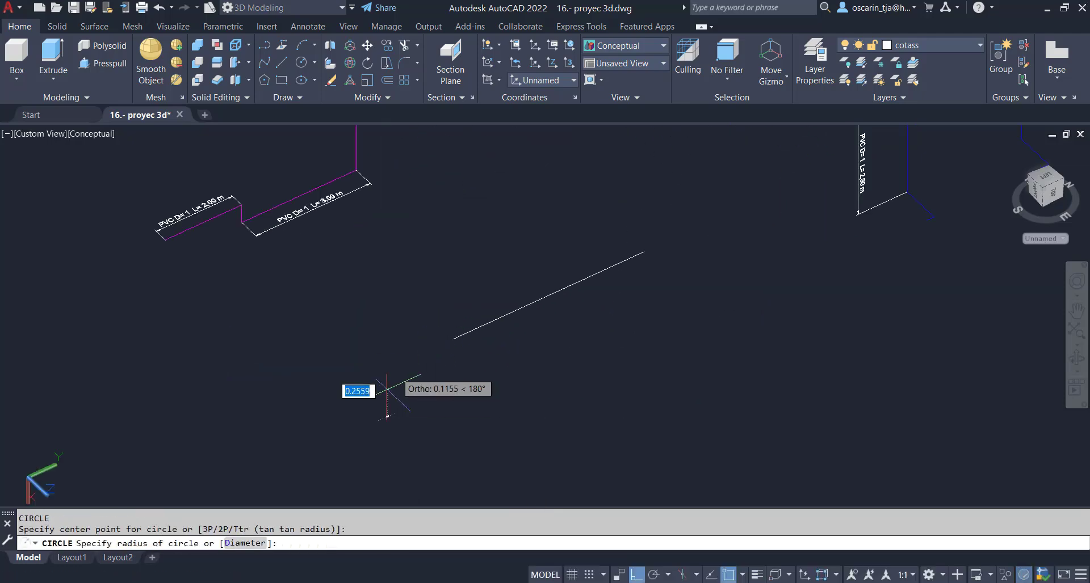
scroll(398, 356, "up", 3)
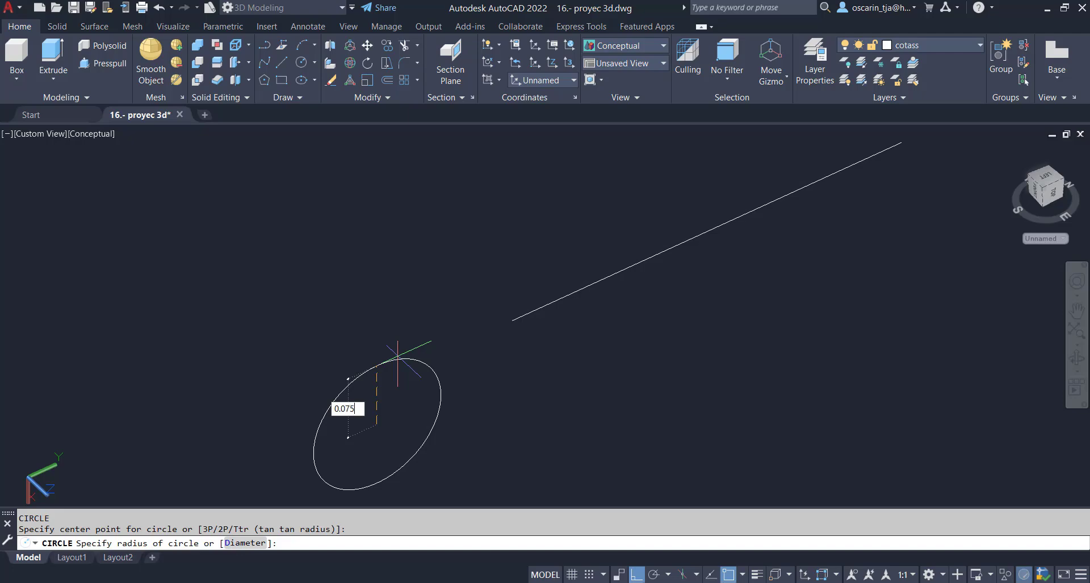
type("0.08")
key("Return")
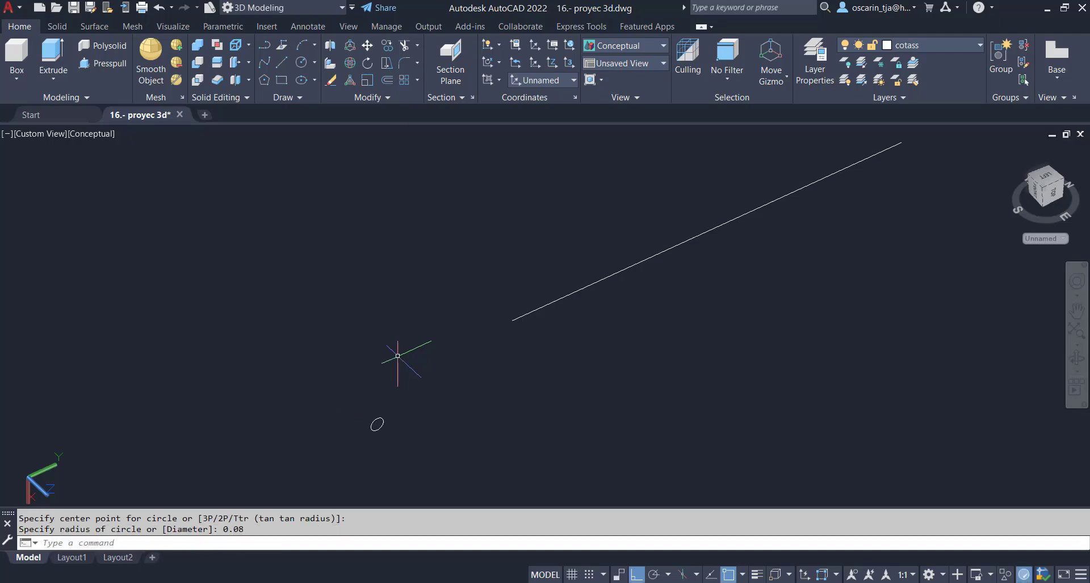
scroll(379, 423, "up", 6)
type("o")
key("Return")
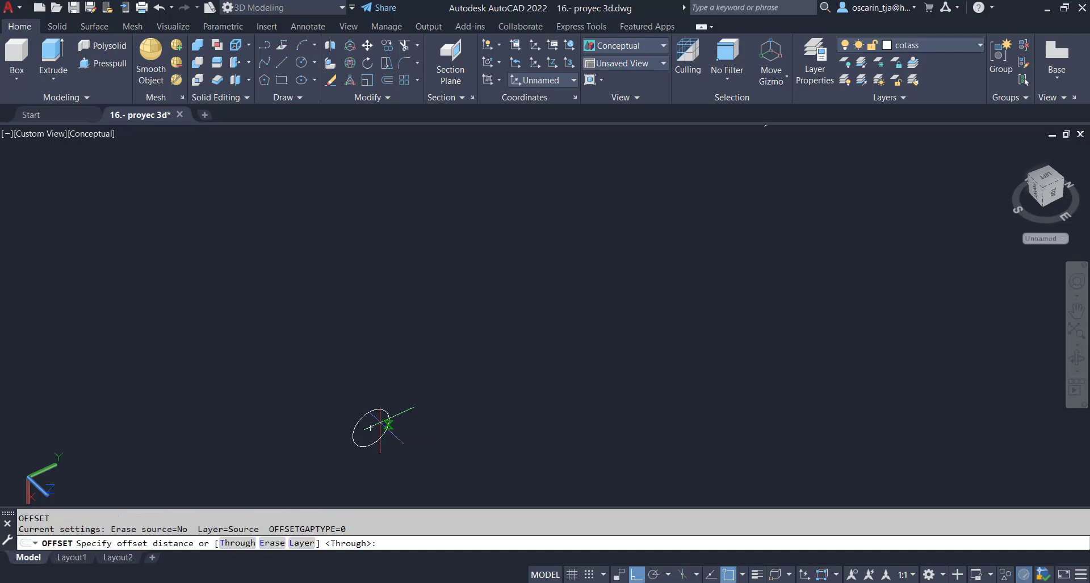
type("0.")
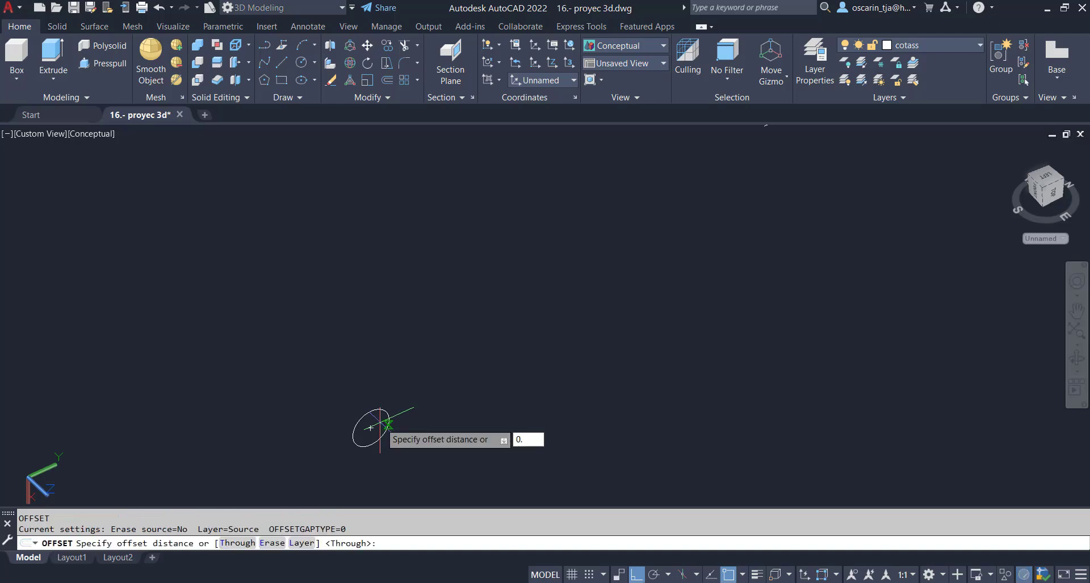
type("1")
key("Return")
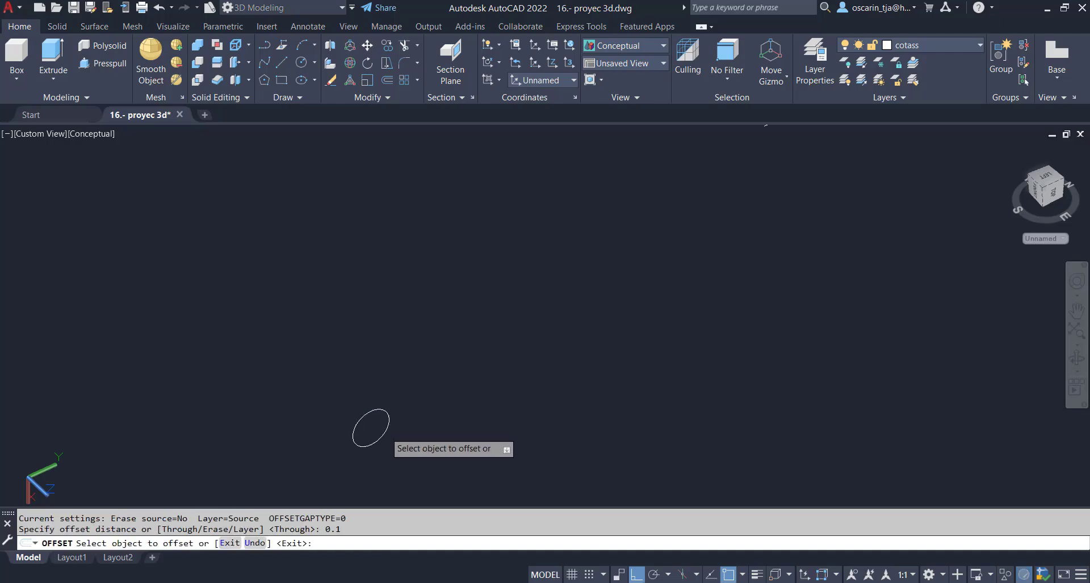
left_click(383, 438)
key("Escape")
Offset the circle inward by 0.02 to form the pipe wall profile
key("Return")
type("0.0")
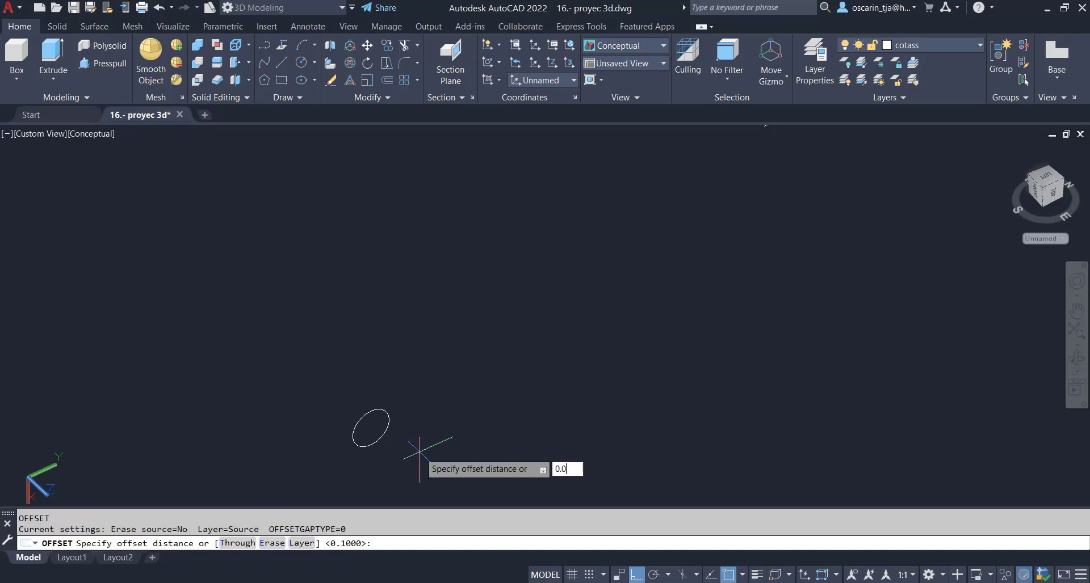
type("2")
key("Return")
left_click(382, 435)
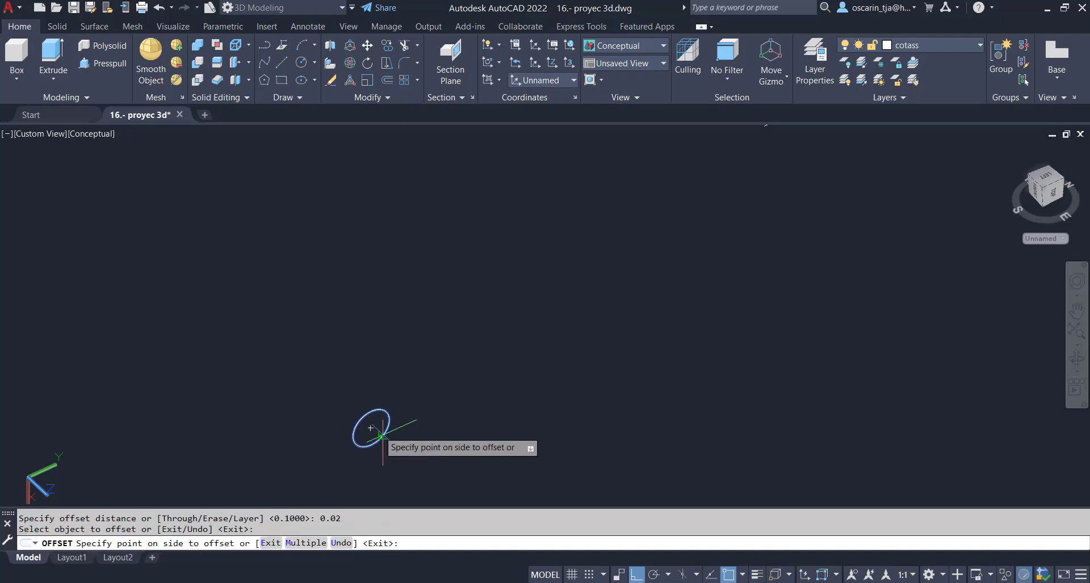
left_click(370, 428)
scroll(432, 417, "down", 8)
scroll(459, 413, "up", 4)
key("Escape")
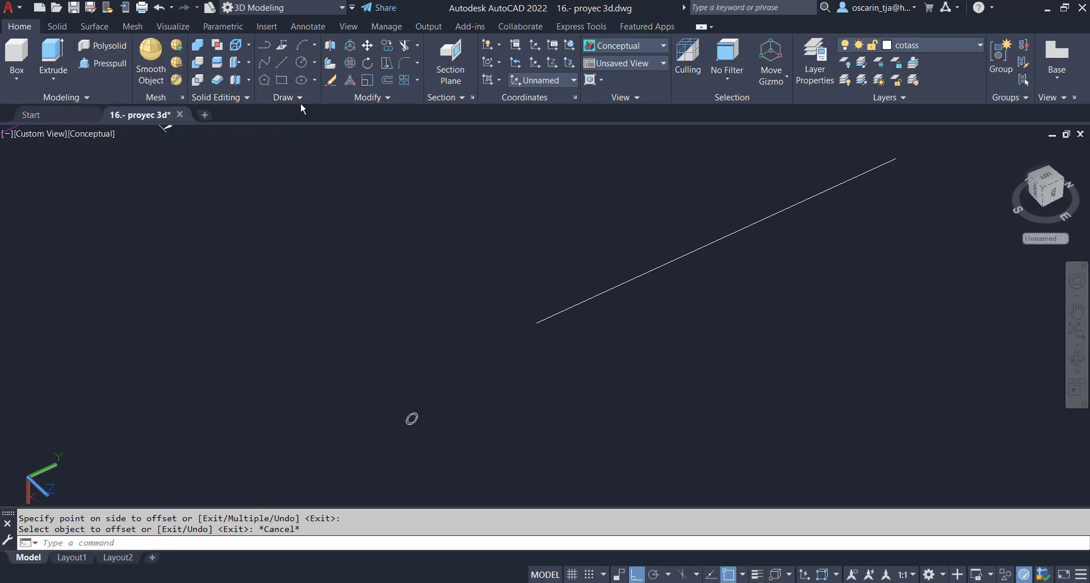
Sweep both concentric circles as solids along the 5-unit line
left_click(56, 26)
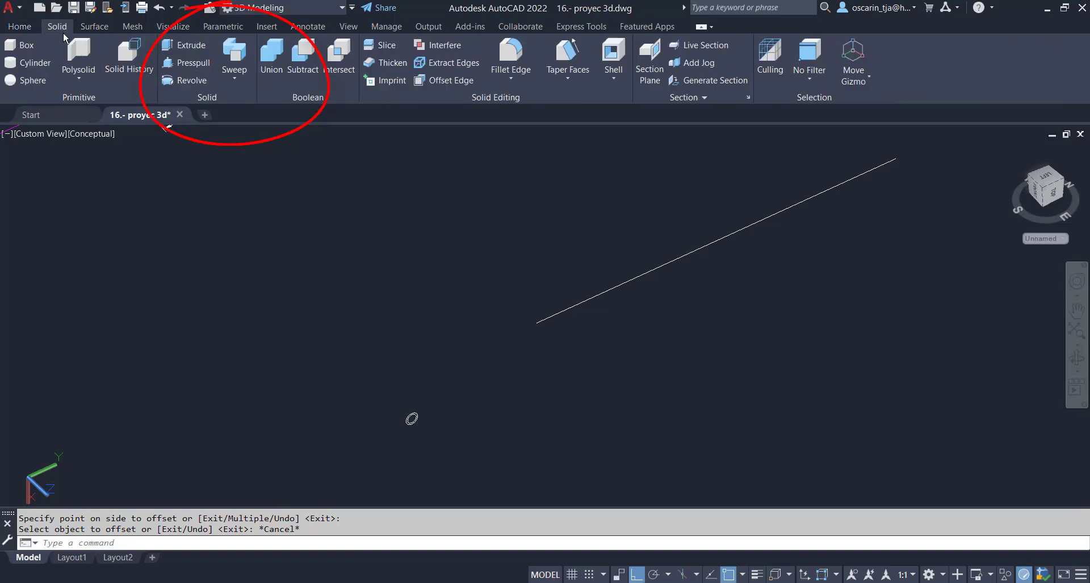
left_click(237, 52)
scroll(413, 425, "up", 4)
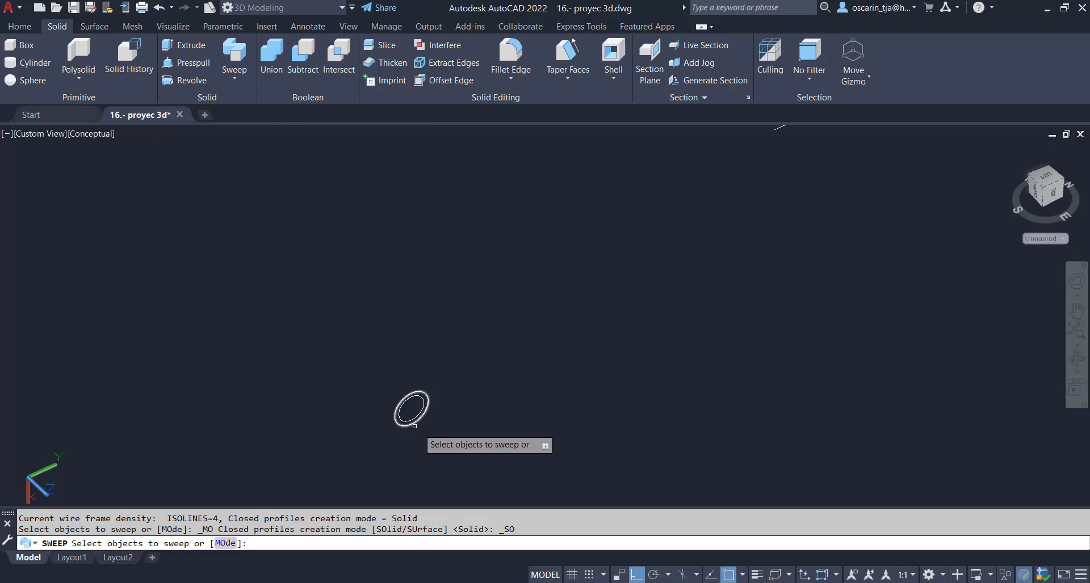
left_click(415, 426)
left_click(406, 393)
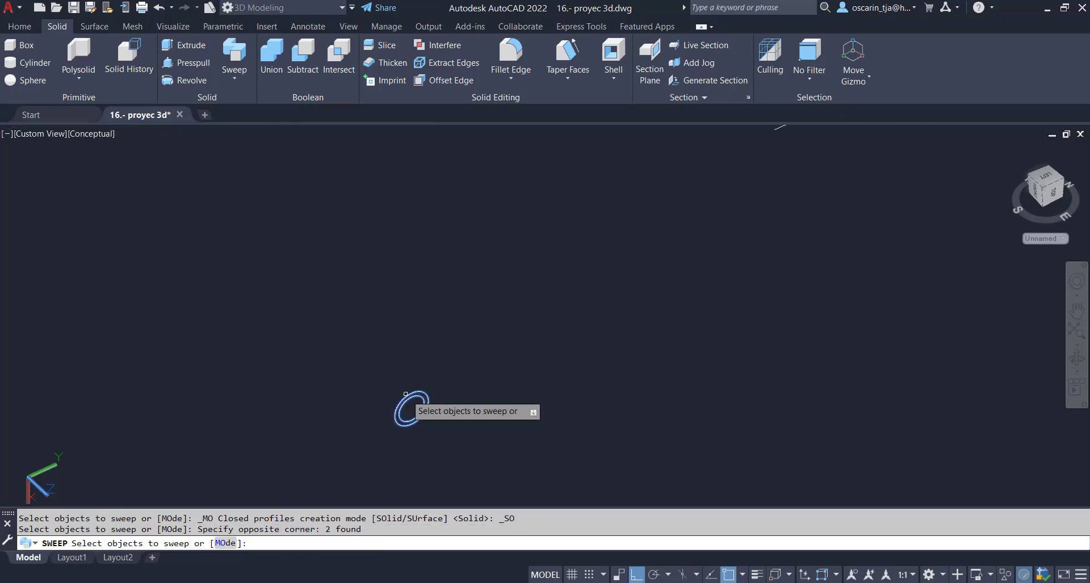
scroll(405, 394, "down", 2)
key("Return")
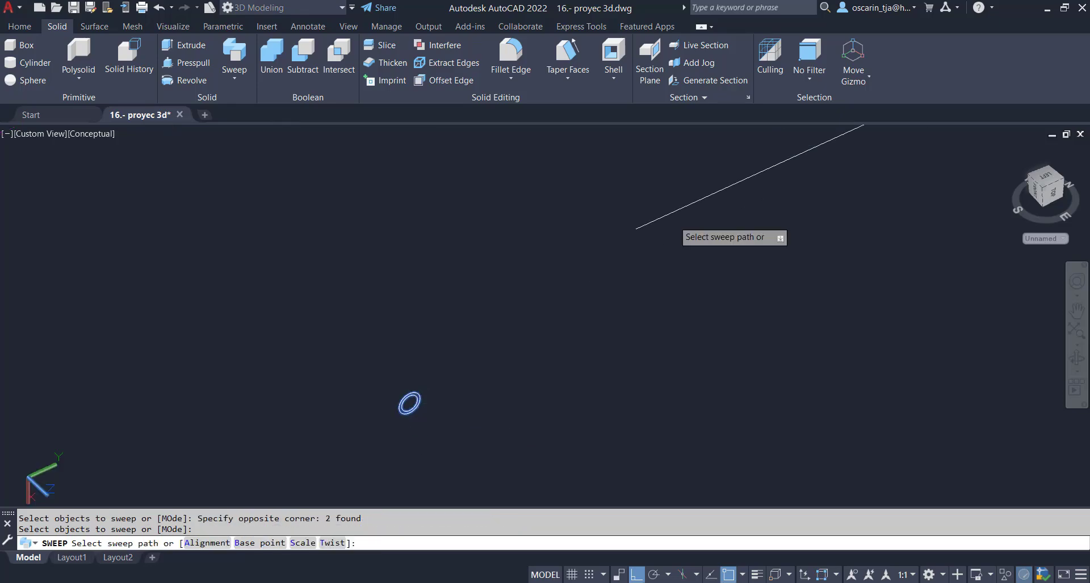
left_click(678, 209)
scroll(645, 229, "up", 2)
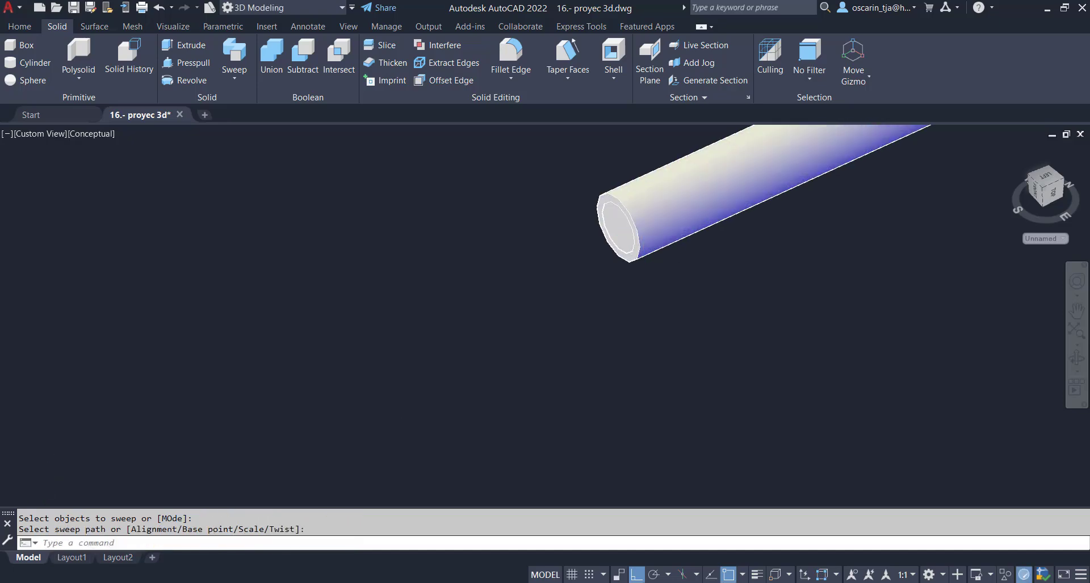
View the swept pipe in 2D Wireframe, and set the visual style to Hidden
middle_click_drag(645, 229, 549, 368)
middle_click_drag(550, 367, 711, 289, "shift")
scroll(711, 288, "down", 2)
scroll(711, 289, "down", 2)
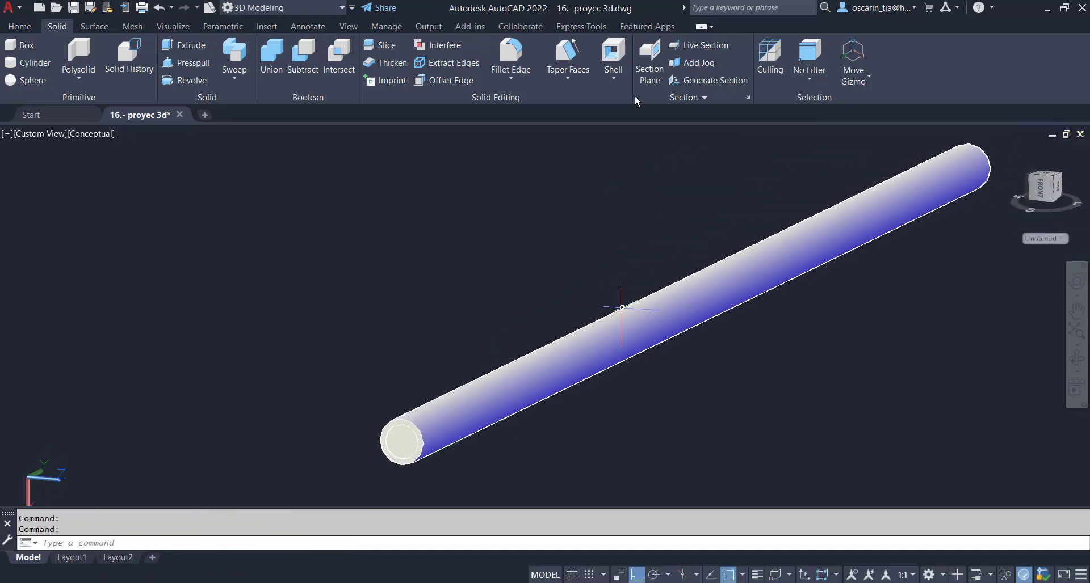
left_click(621, 44)
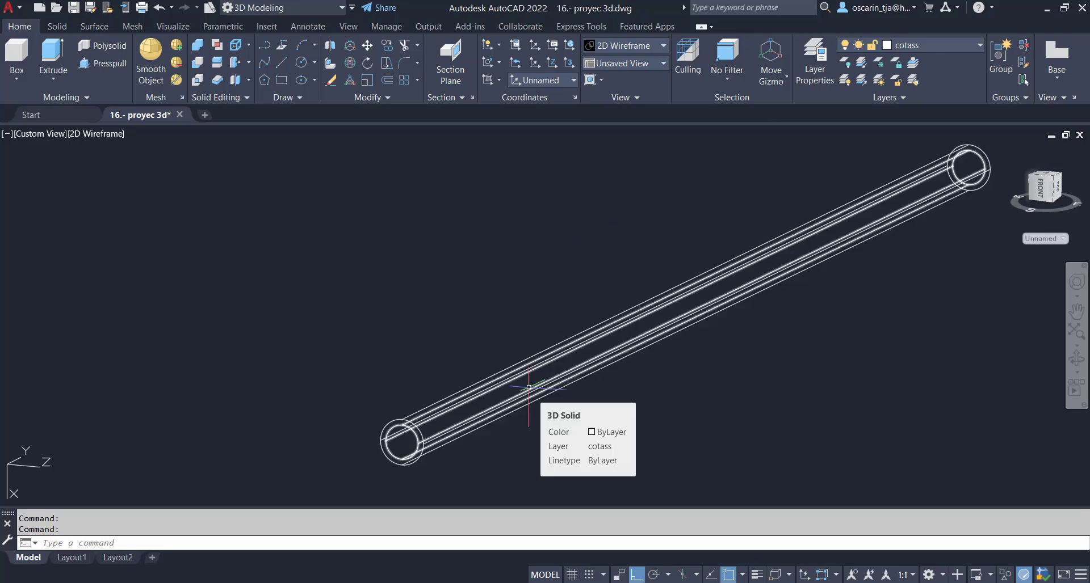
left_click(619, 45)
left_click(731, 85)
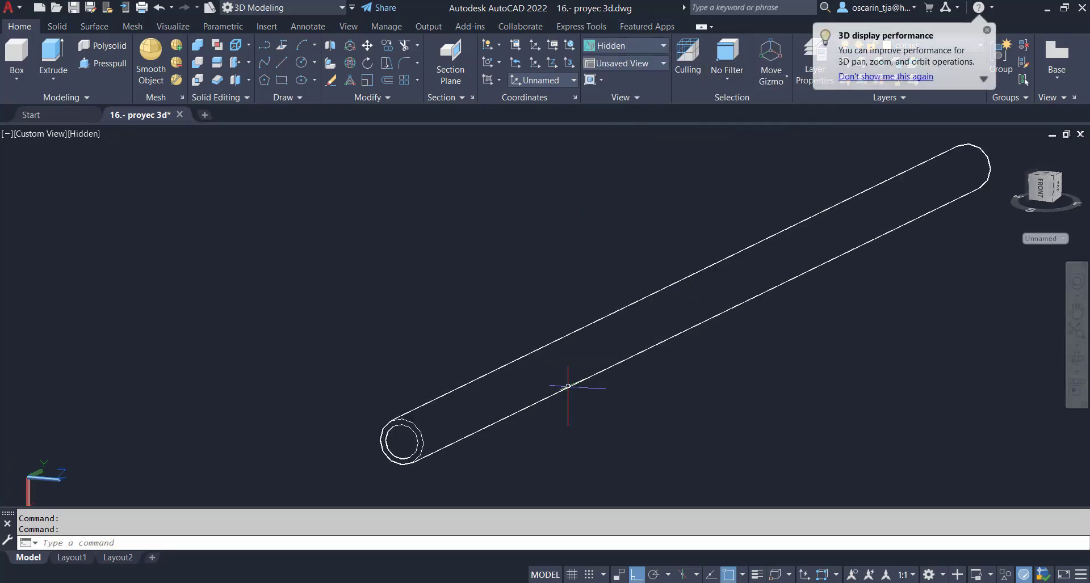
left_click(200, 63)
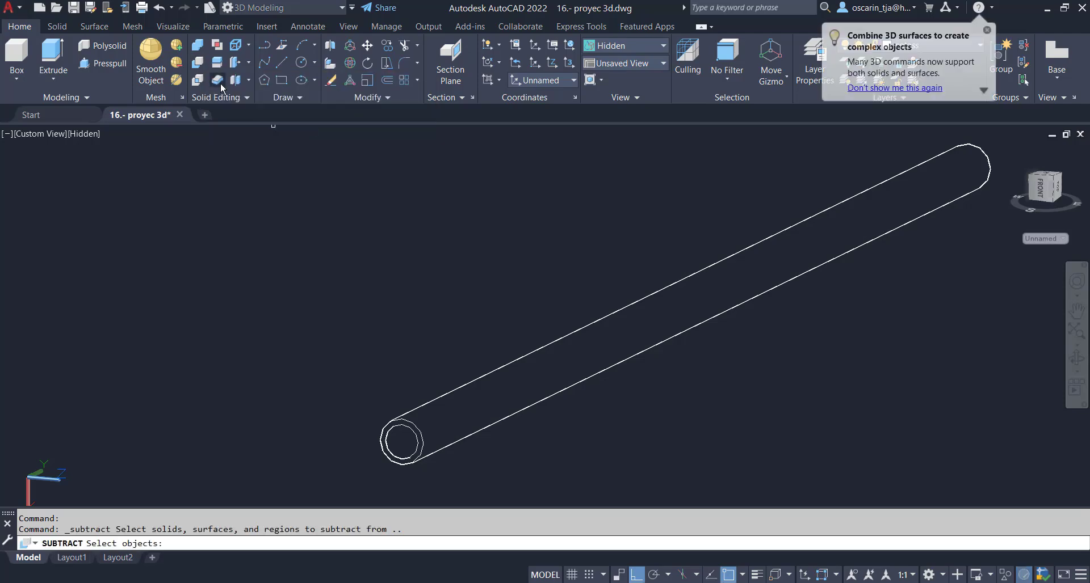
left_click(412, 433)
left_click(413, 434)
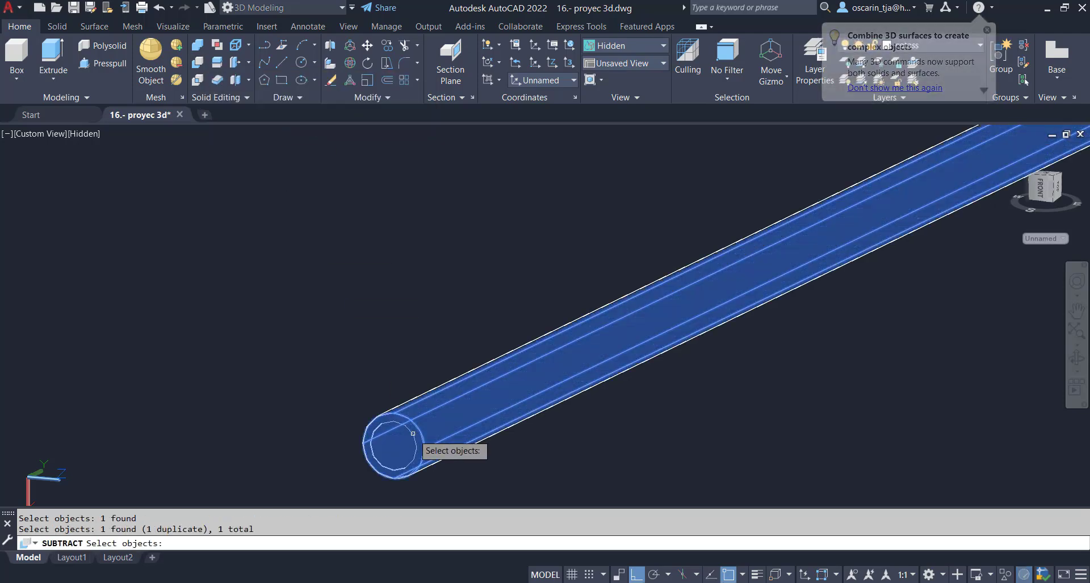
key("Return")
key("Escape")
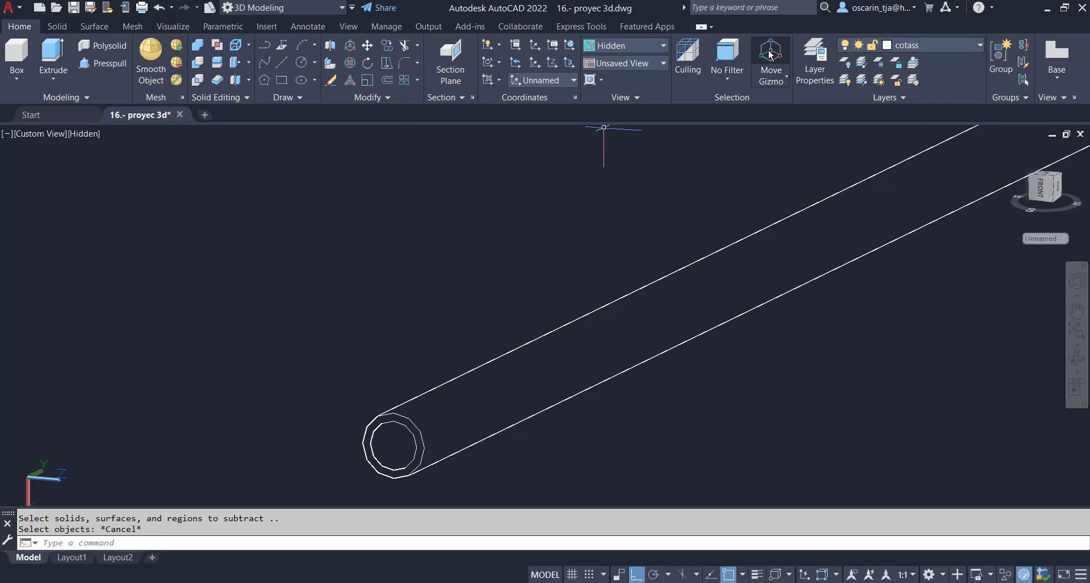
Set the visual style to Conceptual
left_click(649, 44)
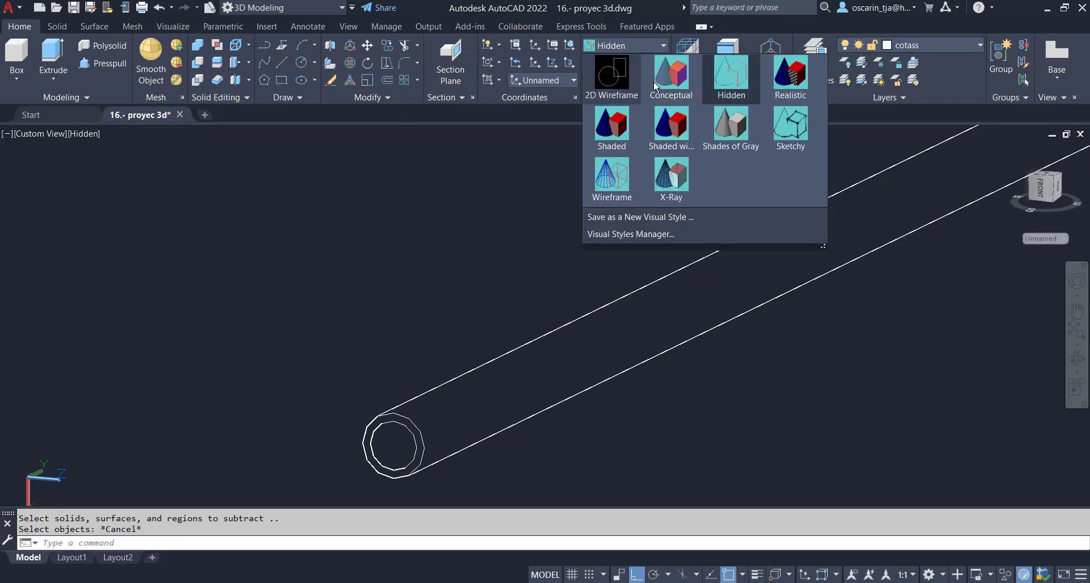
left_click(662, 84)
left_click(642, 47)
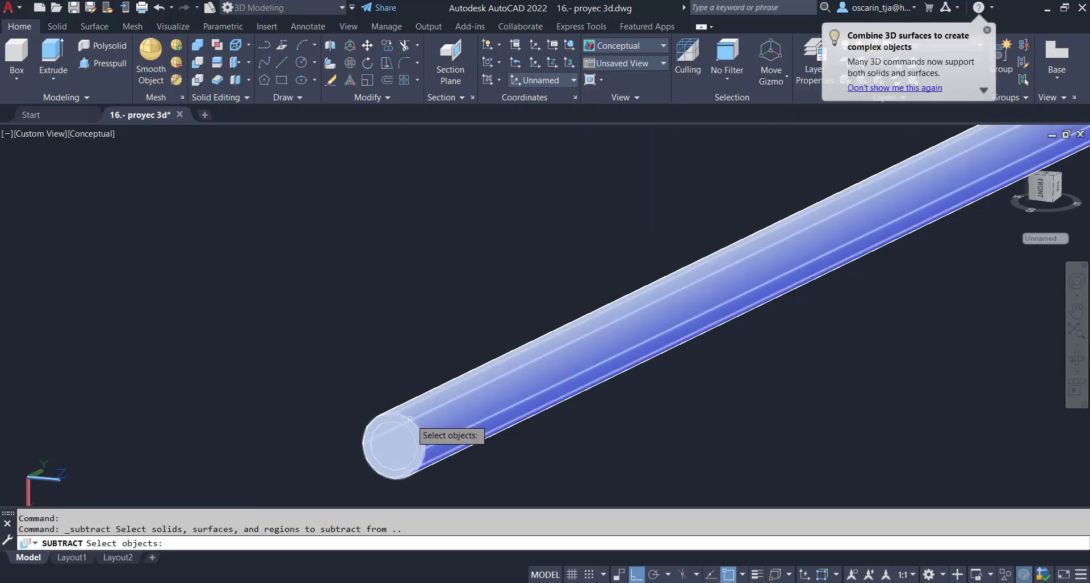
Subtract the inner swept cylinder from the outer one to hollow out the pipe
left_click(410, 419)
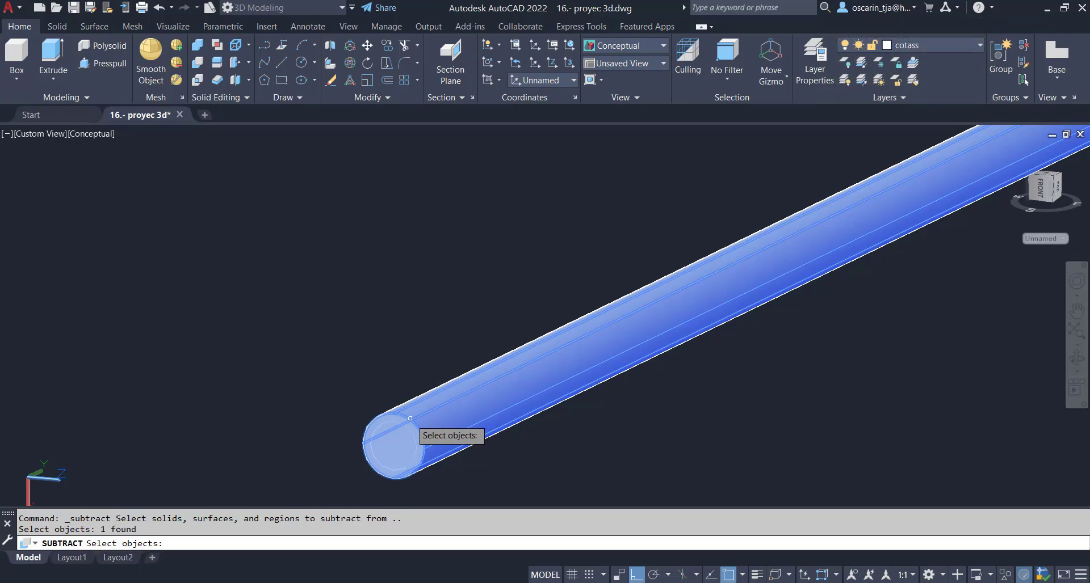
key("Return")
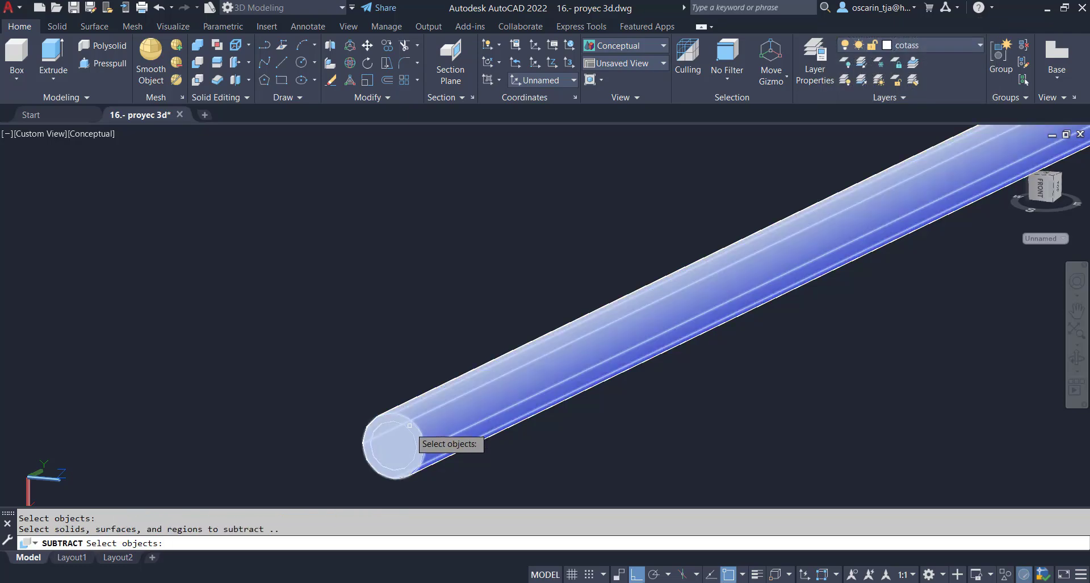
left_click(409, 424)
key("Return")
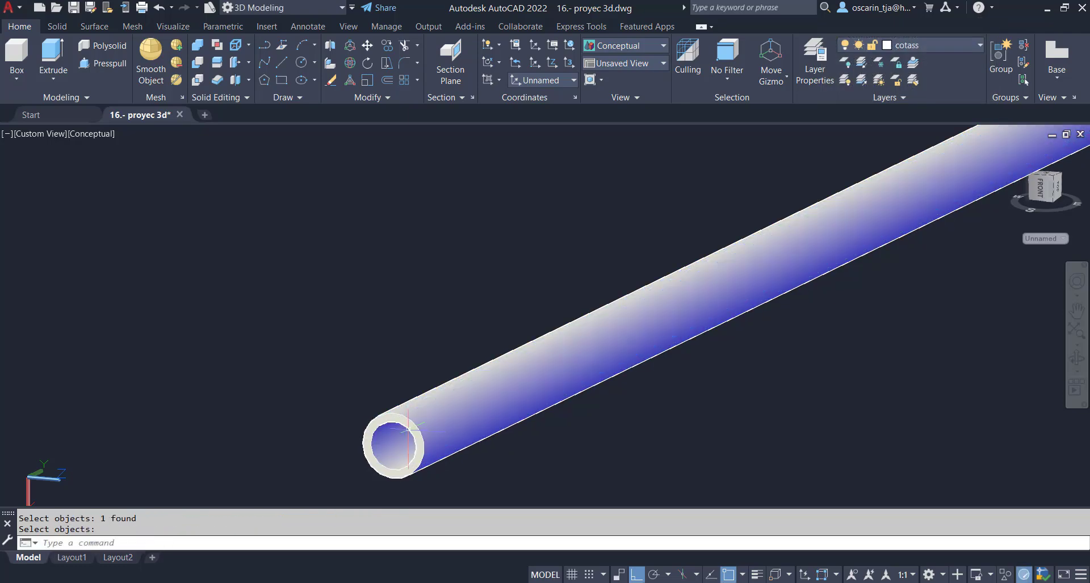
Erase the finished trial pipe and return to the dimensioned pipe network
scroll(409, 429, "down", 3)
middle_click_drag(458, 466, 559, 396)
scroll(547, 400, "down", 4)
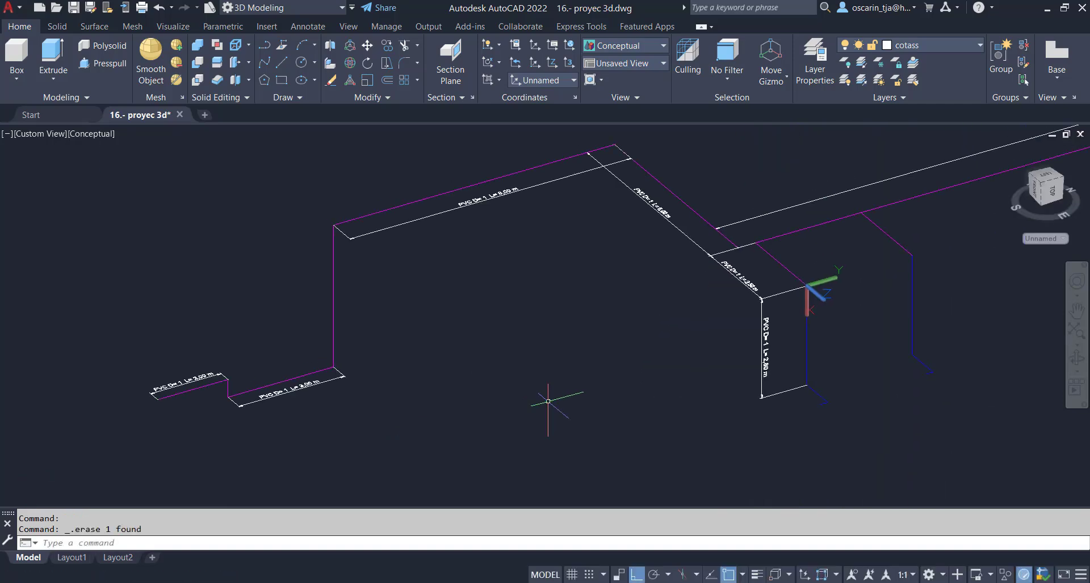
Try the SE Isometric view of the pipe network and undo the view change
middle_click_drag(500, 257, 539, 286, "shift")
left_click(1043, 191)
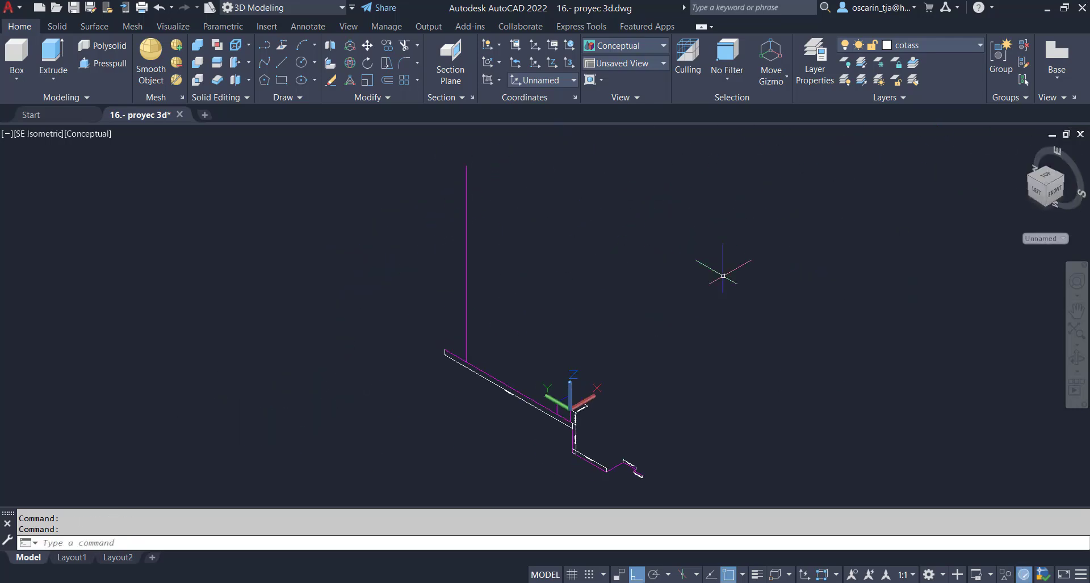
key("ctrl+z")
middle_click_drag(722, 277, 471, 327, "shift")
key("Escape")
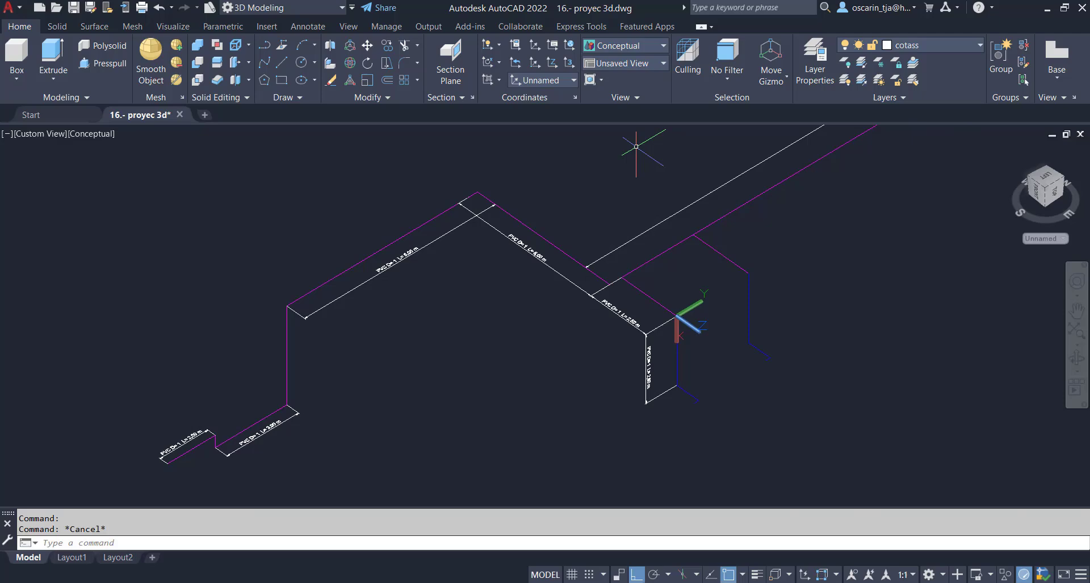
Turn off layer cotass by picking one of the network's dimensions
left_click(844, 63)
left_click(726, 183)
left_click(739, 220)
Make layer 0 current and freeze layer cotass
left_click(911, 50)
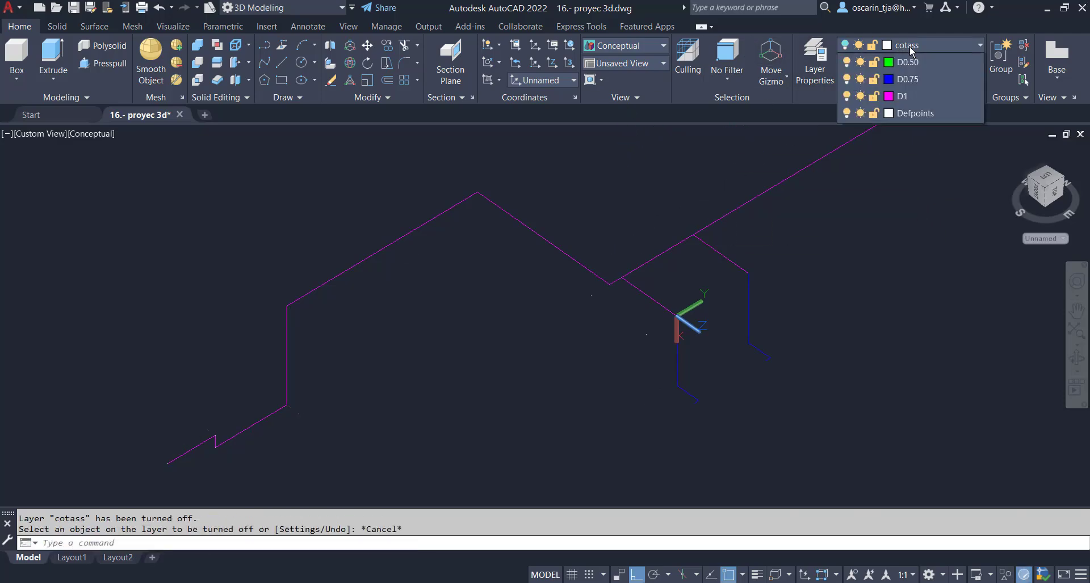
left_click(918, 46)
left_click(921, 45)
left_click(859, 79)
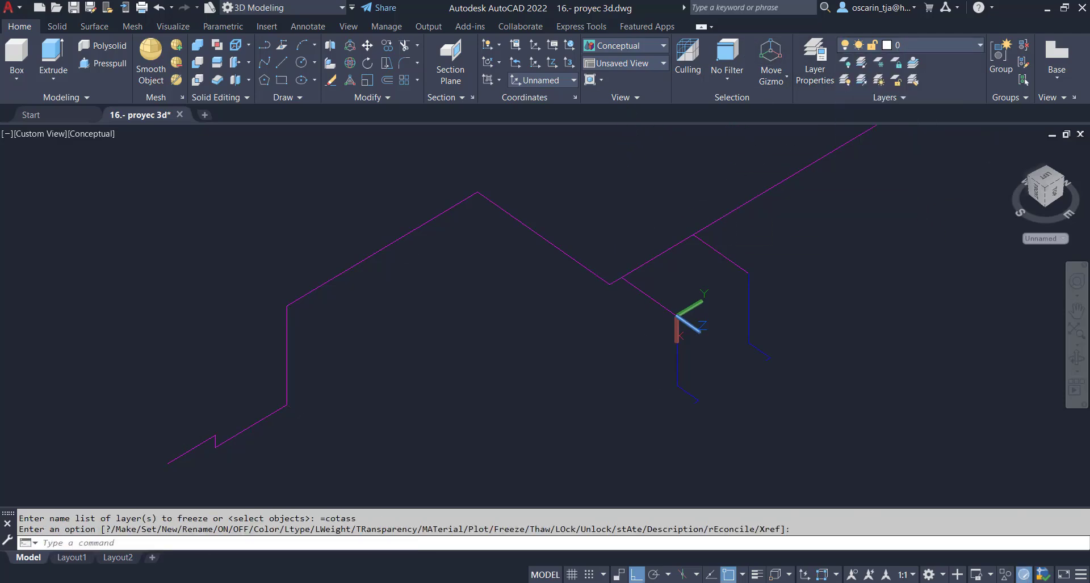
middle_click_drag(216, 441, 263, 407)
key("Return")
scroll(273, 408, "up", 3)
key("Escape")
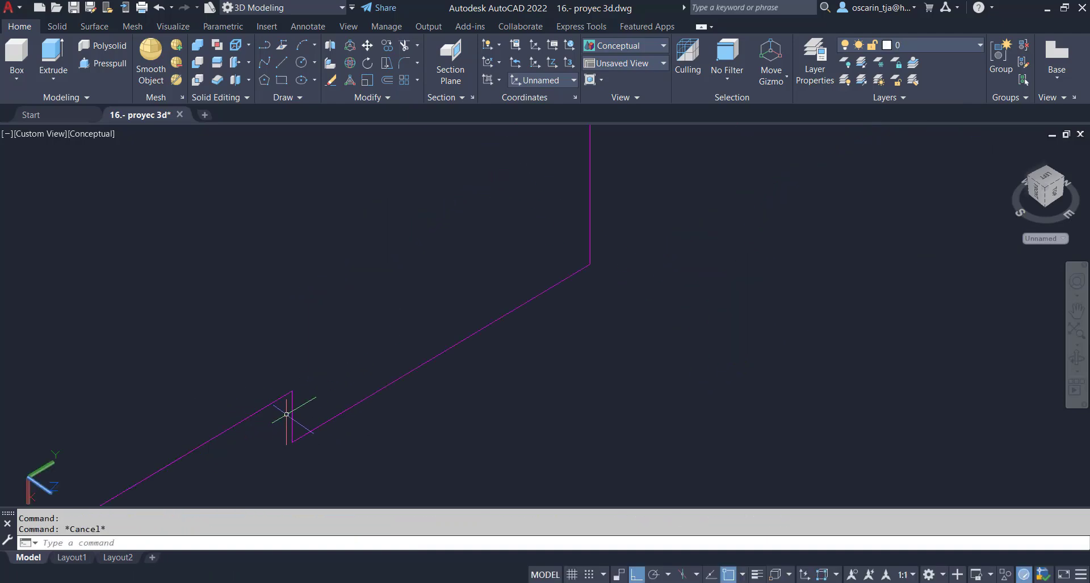
Draw a circle with a radius of 0.075 in the empty space below the network's lower end
scroll(346, 392, "down", 3)
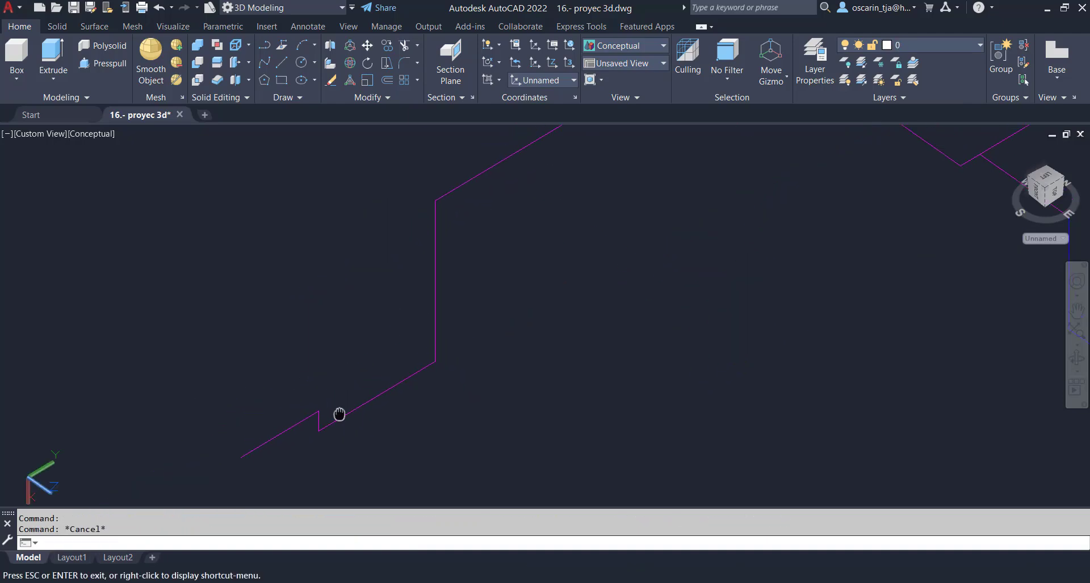
middle_click_drag(339, 415, 338, 414)
scroll(248, 471, "up", 3)
middle_click_drag(248, 471, 297, 408)
key("Return")
scroll(324, 437, "up", 2)
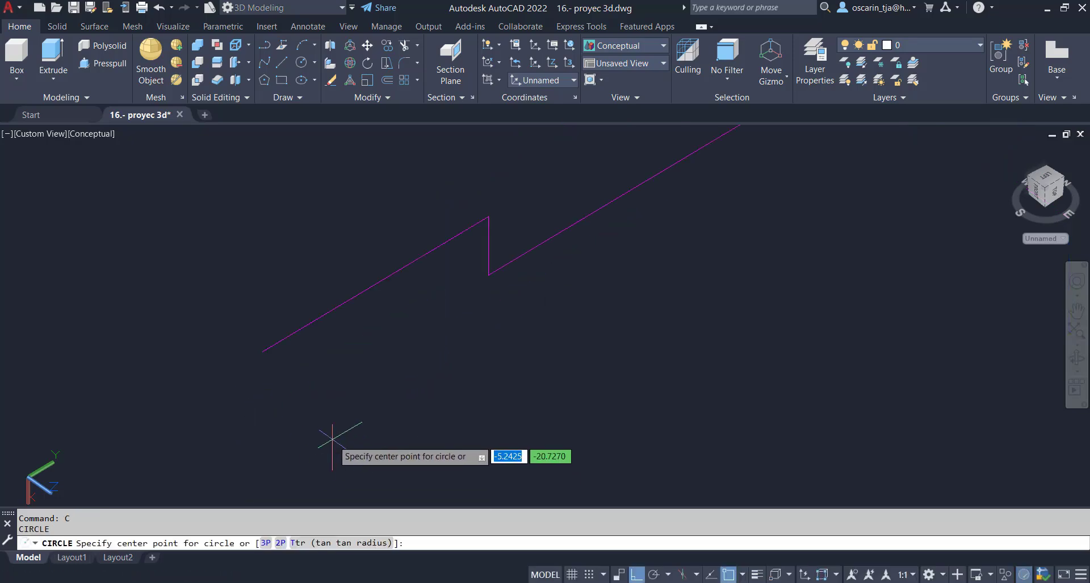
left_click(333, 437)
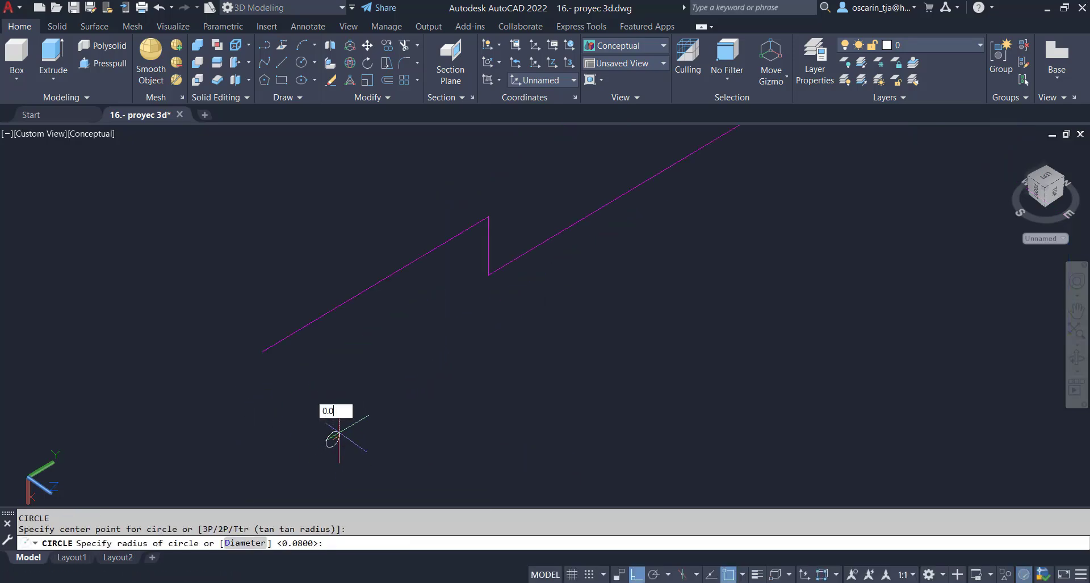
key("Return")
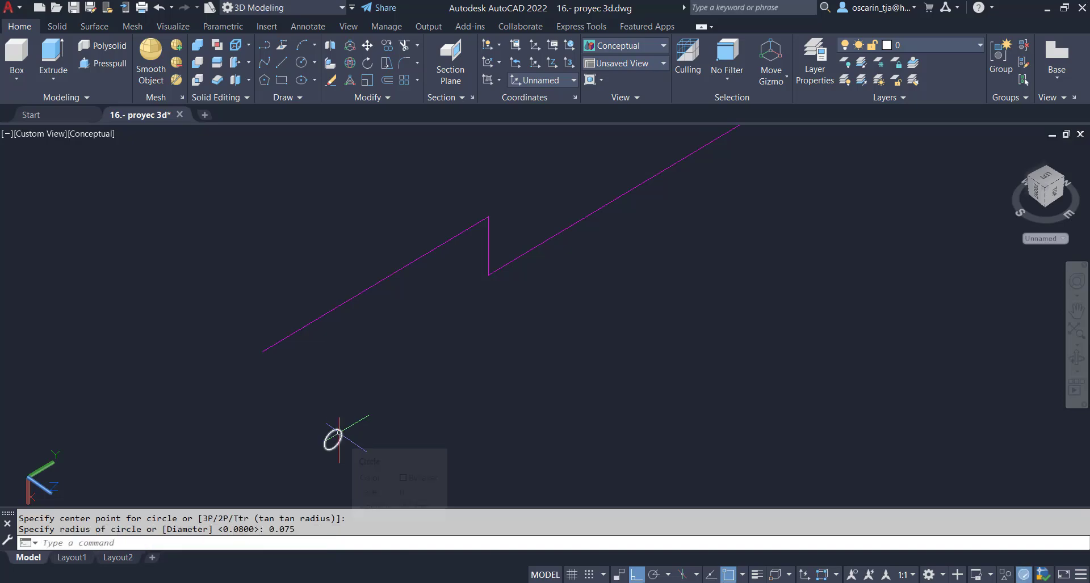
Offset the 0.075-radius circle inward by 0.02 to form the pipe wall profile
scroll(337, 434, "up", 2)
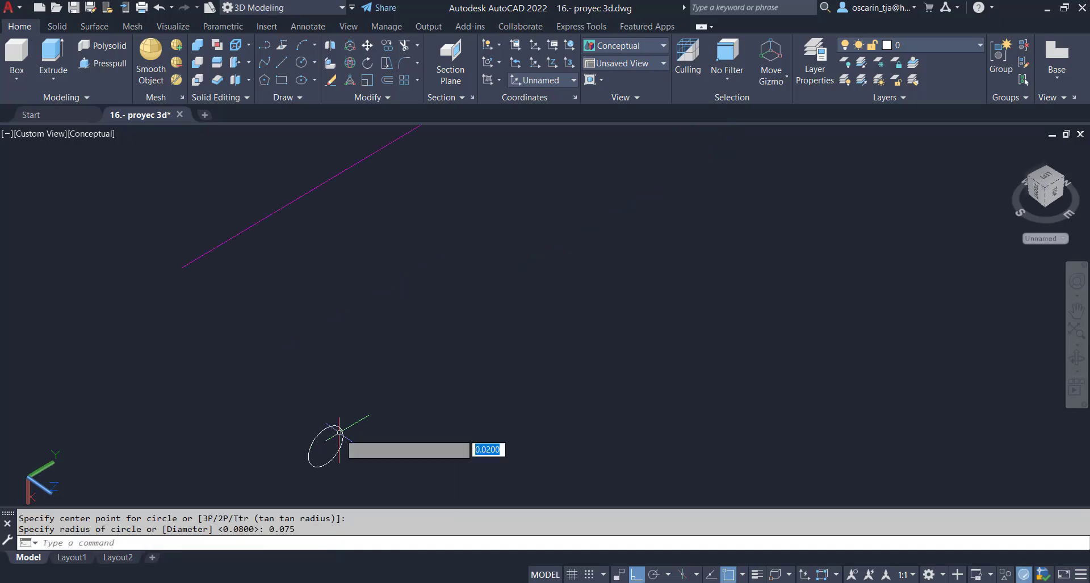
scroll(339, 442, "up", 2)
key("Return")
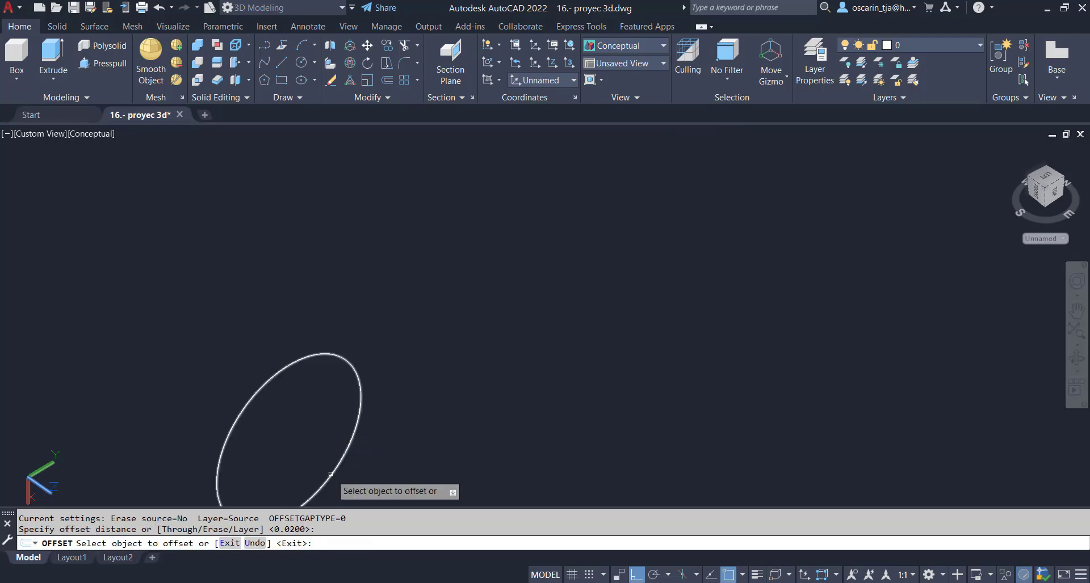
left_click(331, 474)
key("Return")
scroll(311, 454, "down", 3)
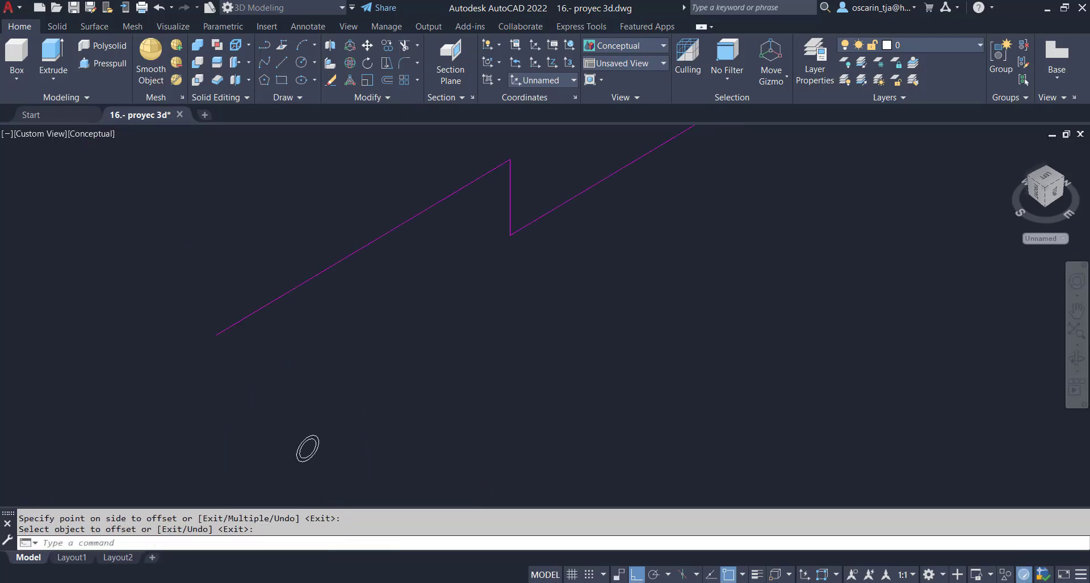
Try to sweep both concentric circles as solids along the sloping end line of the network
left_click(55, 27)
left_click(244, 57)
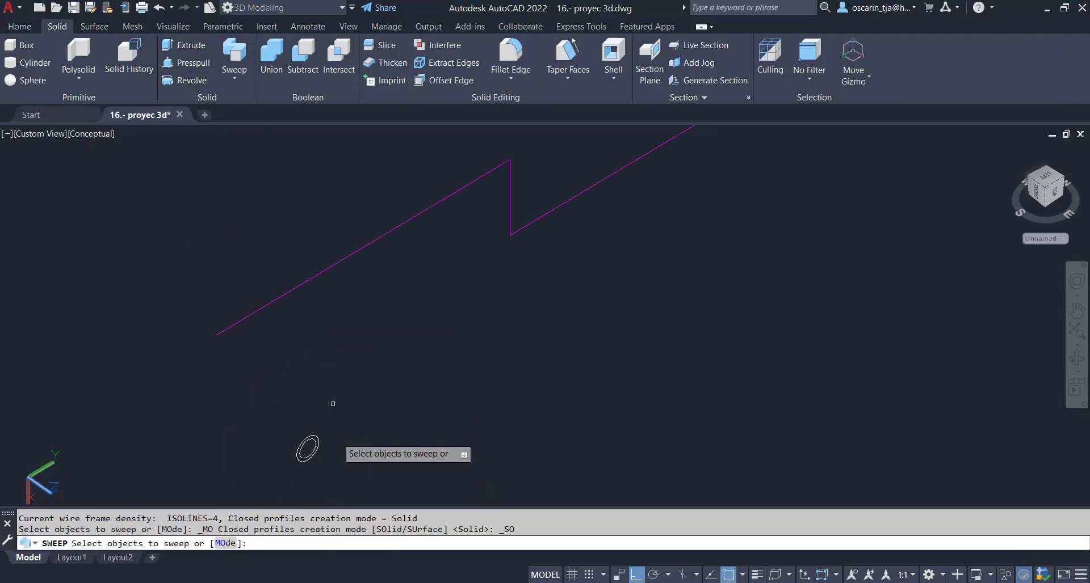
left_click(335, 438)
left_click(304, 399)
key("Return")
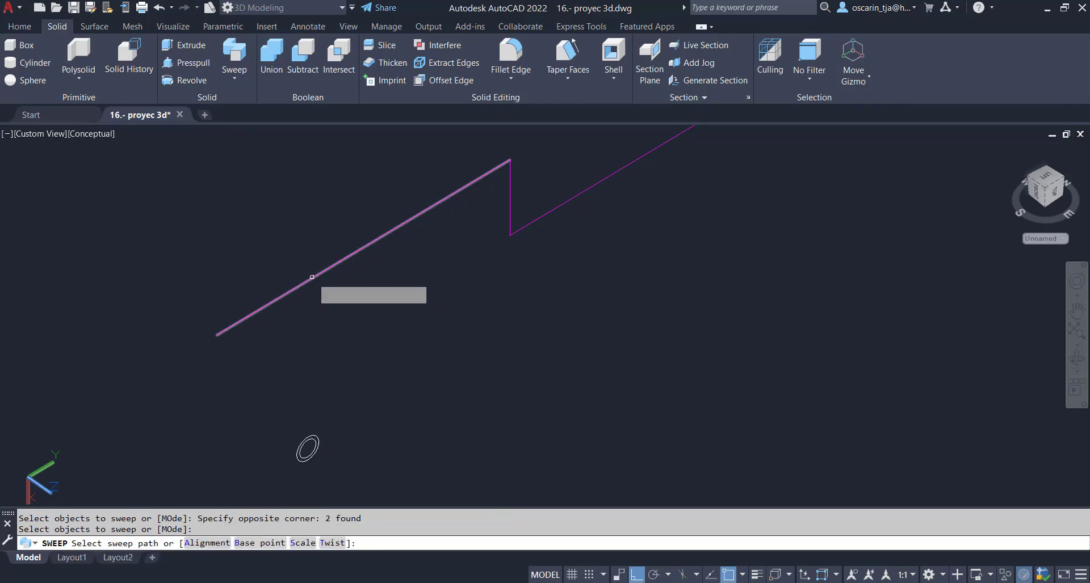
left_click(312, 277)
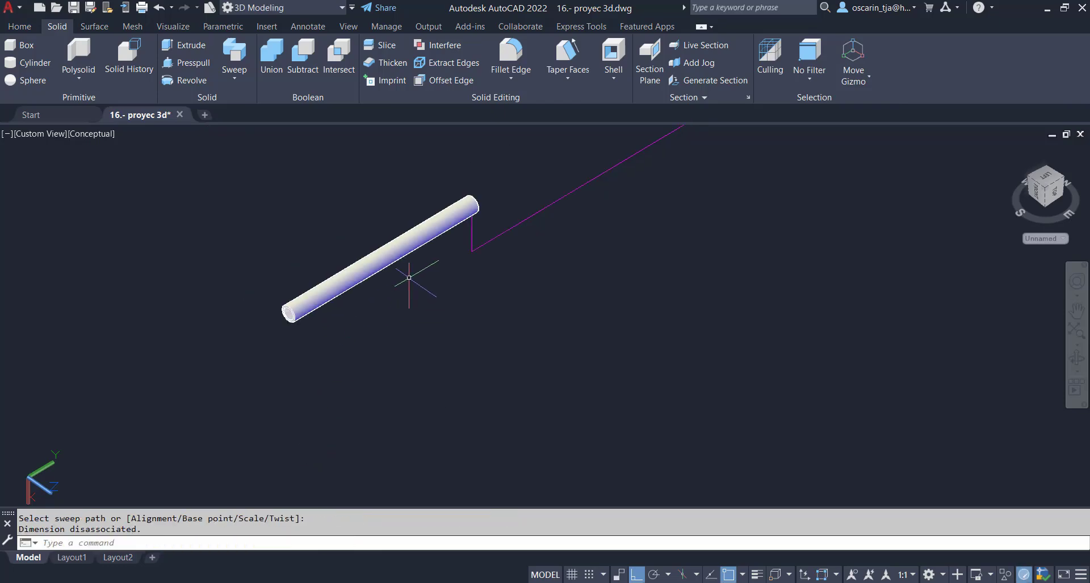
key("ctrl+z")
key("ctrl+z")
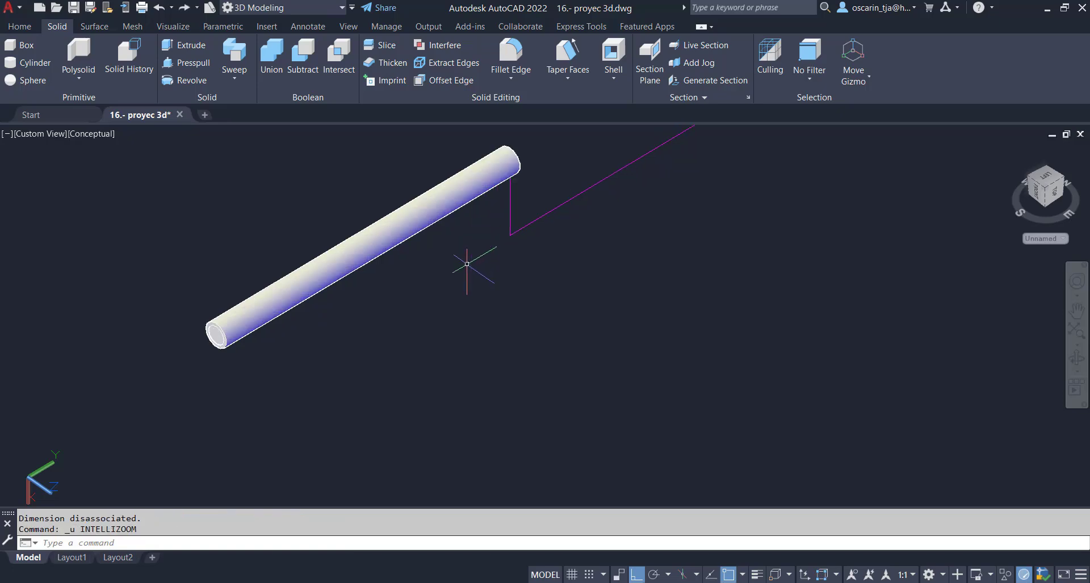
Try to sweep both circles along several connected network lines selected together
left_click(250, 70)
left_click(340, 462)
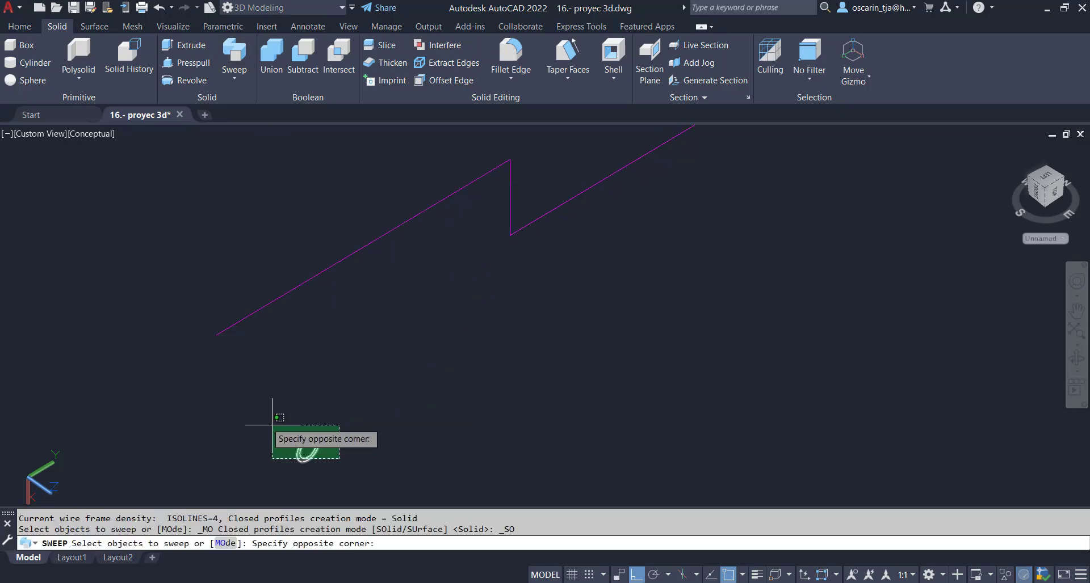
left_click(264, 434)
key("Return")
left_click(579, 270)
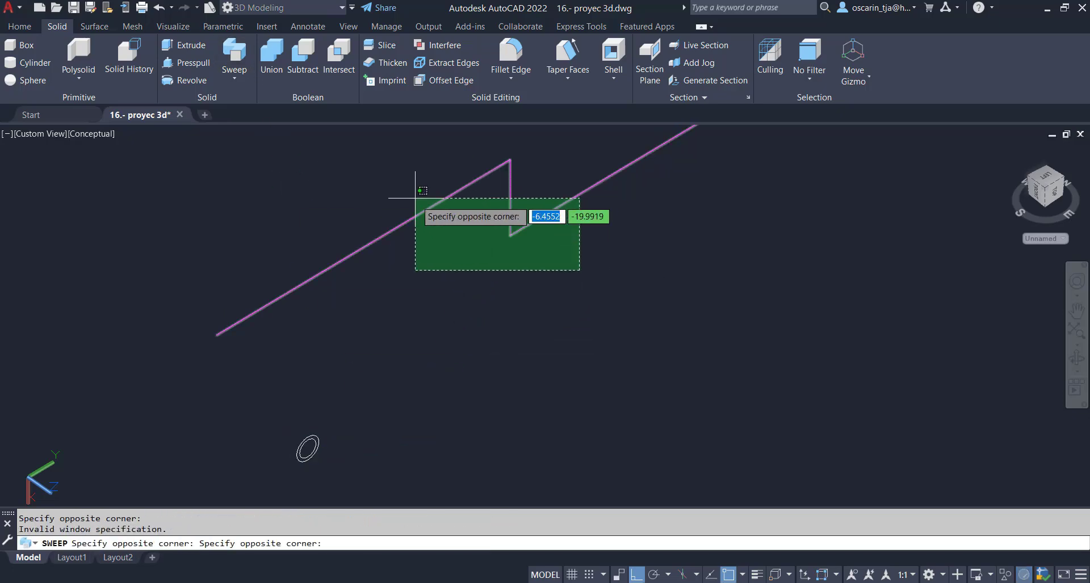
left_click(419, 193)
key("Return")
key("Return")
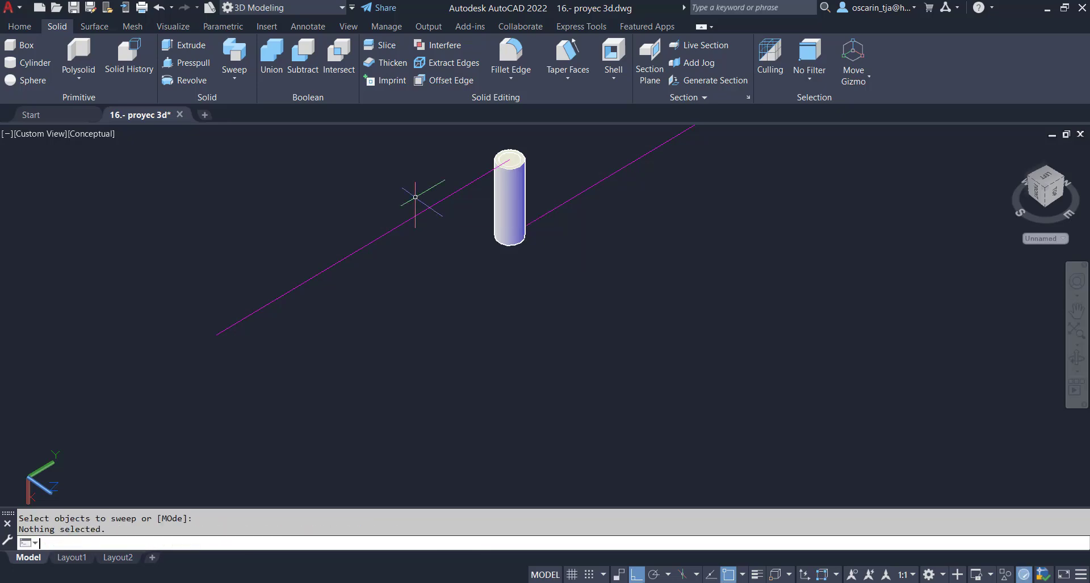
key("ctrl+z")
Make three spaced copies of the concentric circle pair in a row parallel to the end line
left_click(347, 453)
left_click(310, 440)
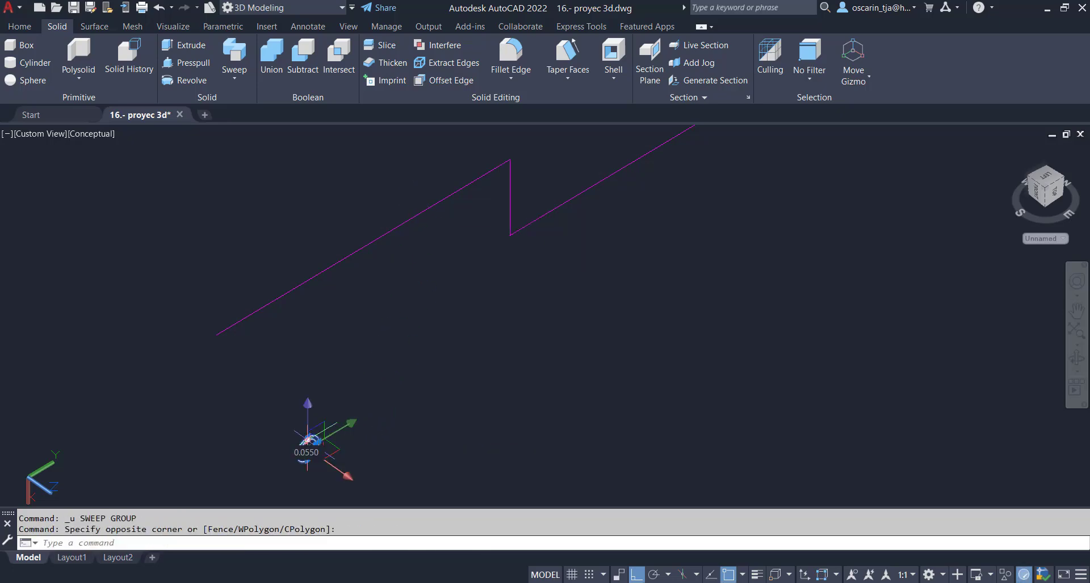
type("co")
key("Return")
left_click(307, 449)
left_click(358, 418)
left_click(409, 387)
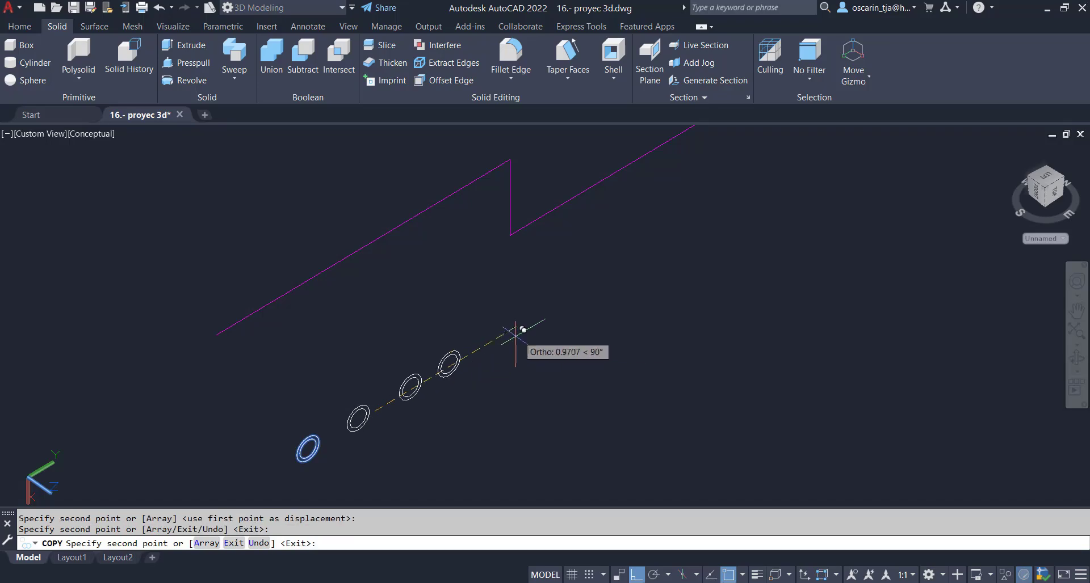
left_click(452, 361)
key("Return")
Sweep the original circle pair as solids along the sloping end line of the network
left_click(233, 57)
left_click(320, 462)
left_click(301, 441)
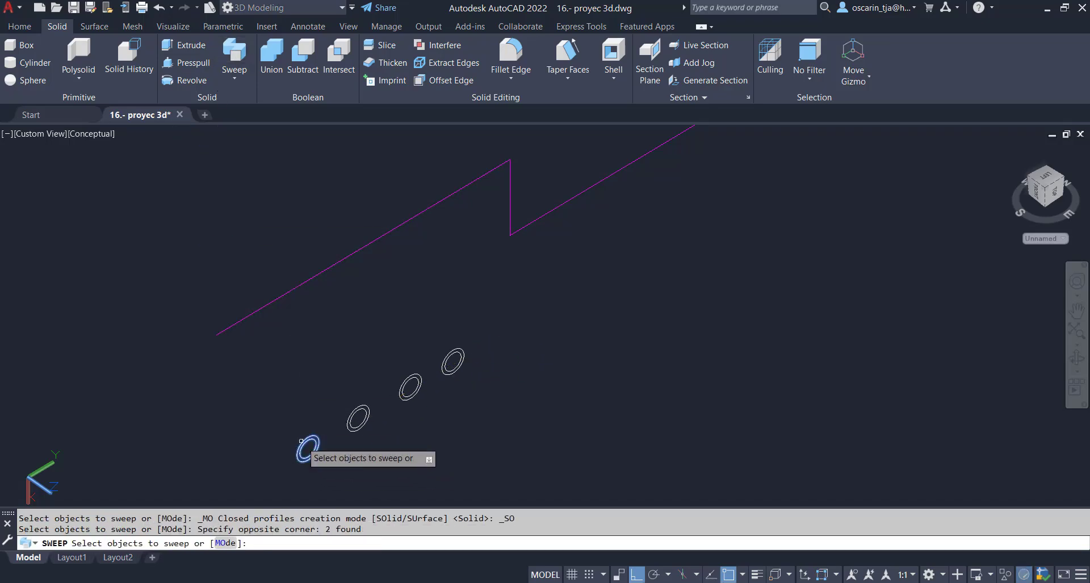
key("Return")
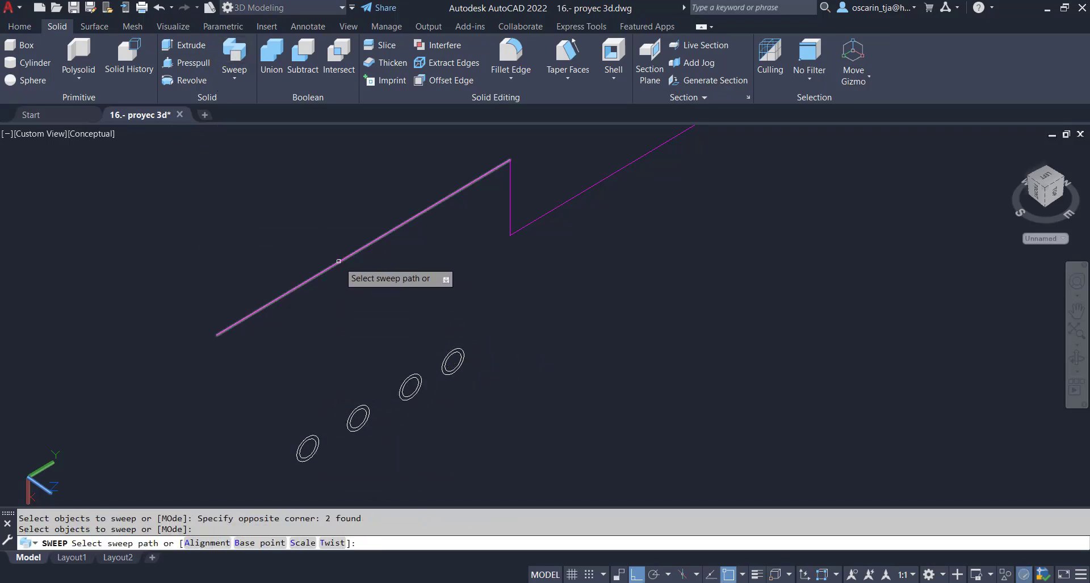
left_click(339, 263)
Sweep the farthest copied circle pair as solids along the short vertical line beside the first pipe
key("Return")
left_click(476, 349)
left_click(432, 379)
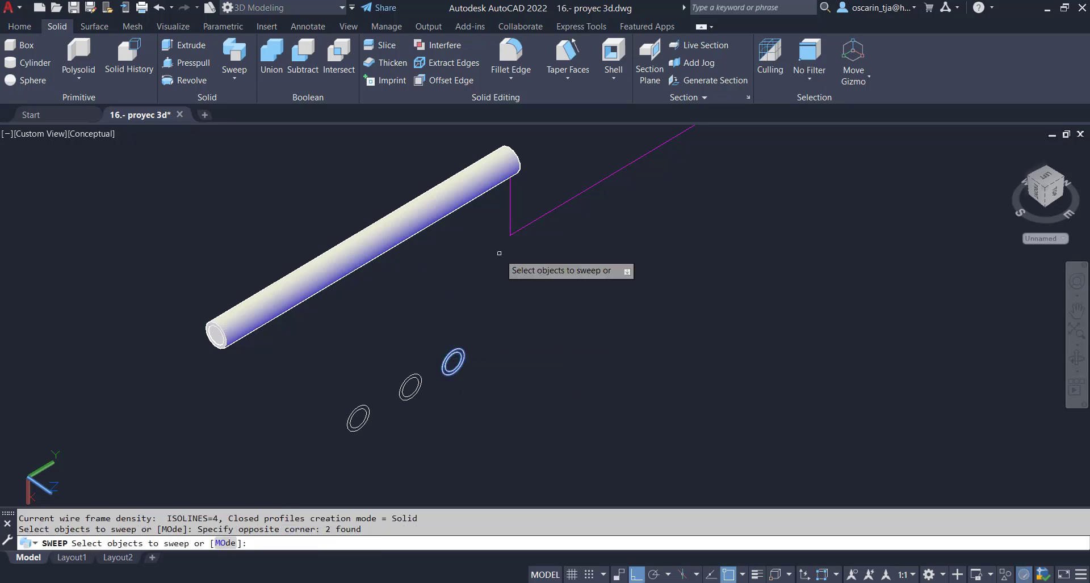
key("Return")
left_click(511, 219)
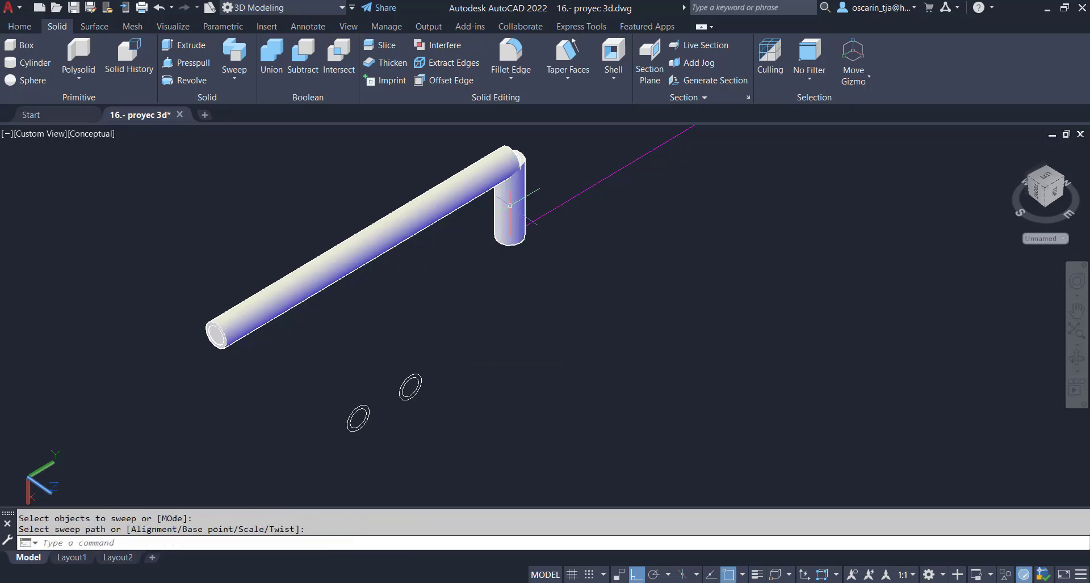
scroll(382, 357, "down", 4)
middle_click_drag(522, 303, 474, 377)
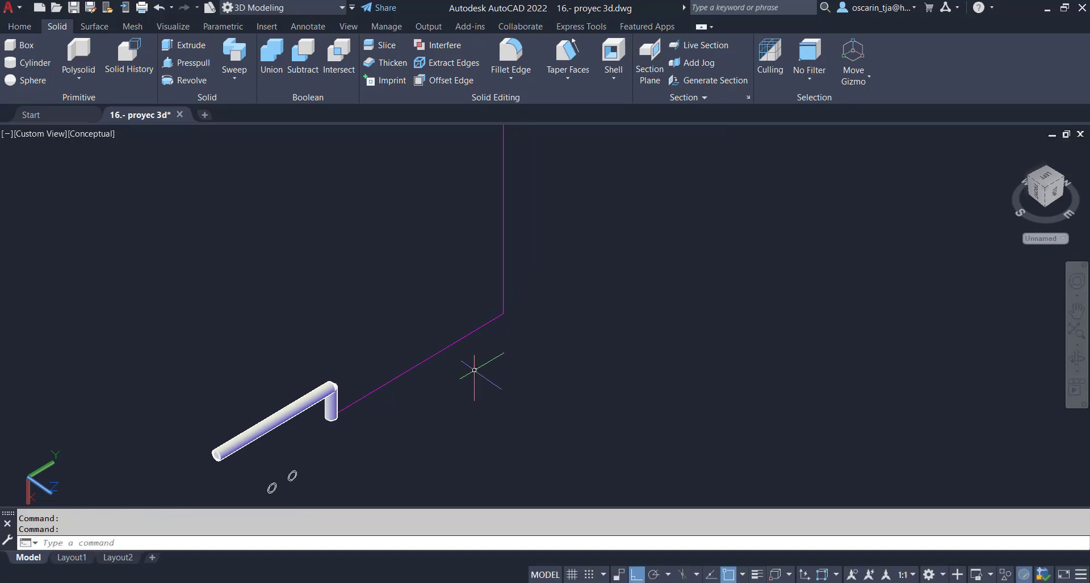
left_click(536, 275)
left_click(482, 248)
scroll(482, 247, "down", 2)
key("Escape")
Replace the sloping line below the short vertical pipe and the adjoining tall vertical line with newly drawn lines, erasing the originals
middle_click_drag(482, 247, 463, 309)
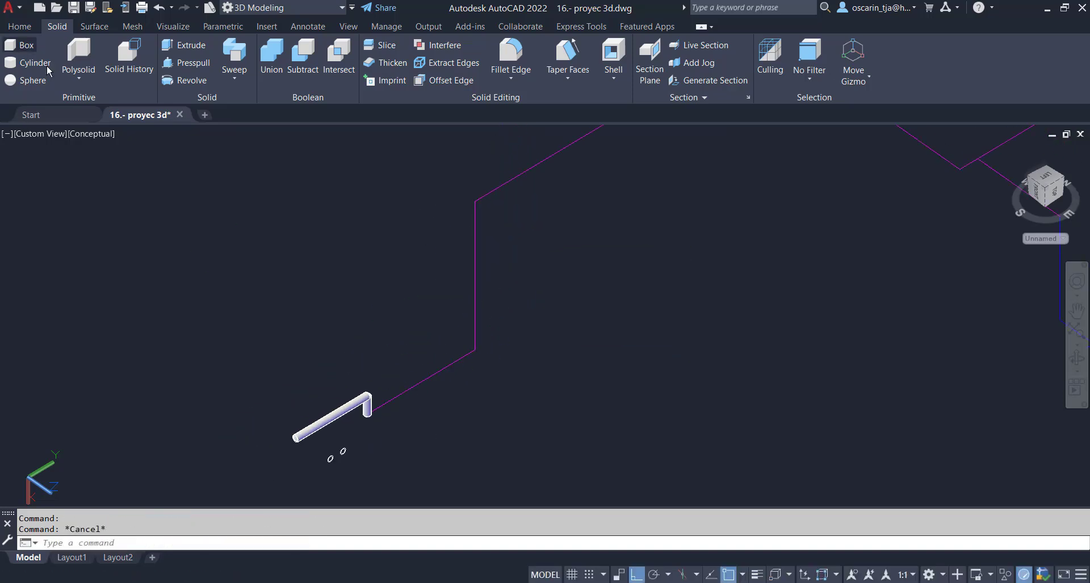
type("l")
key("Return")
scroll(366, 409, "up", 4)
left_click(372, 403)
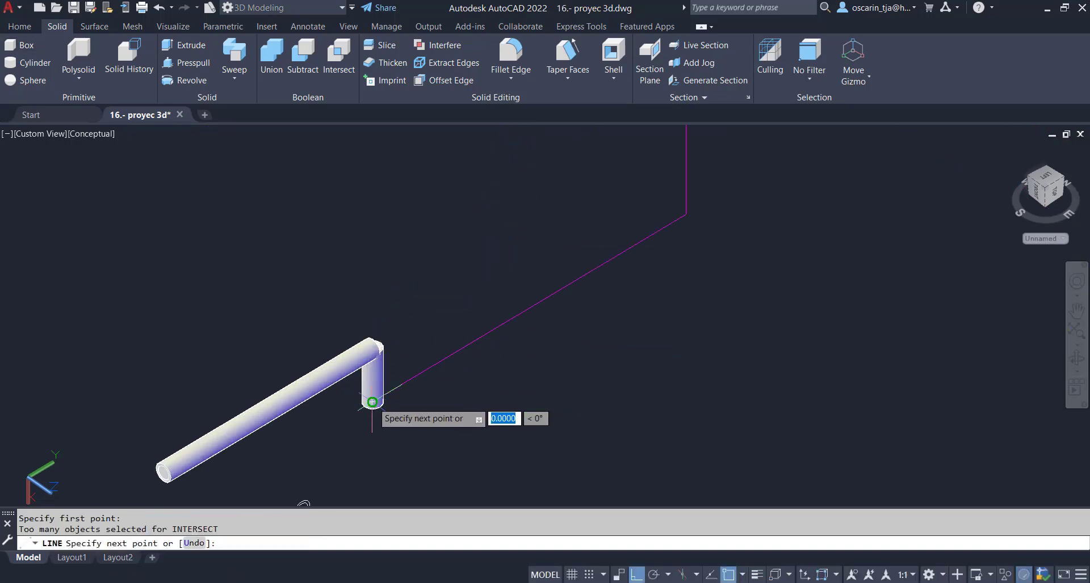
scroll(561, 500, "down", 4)
left_click(611, 390)
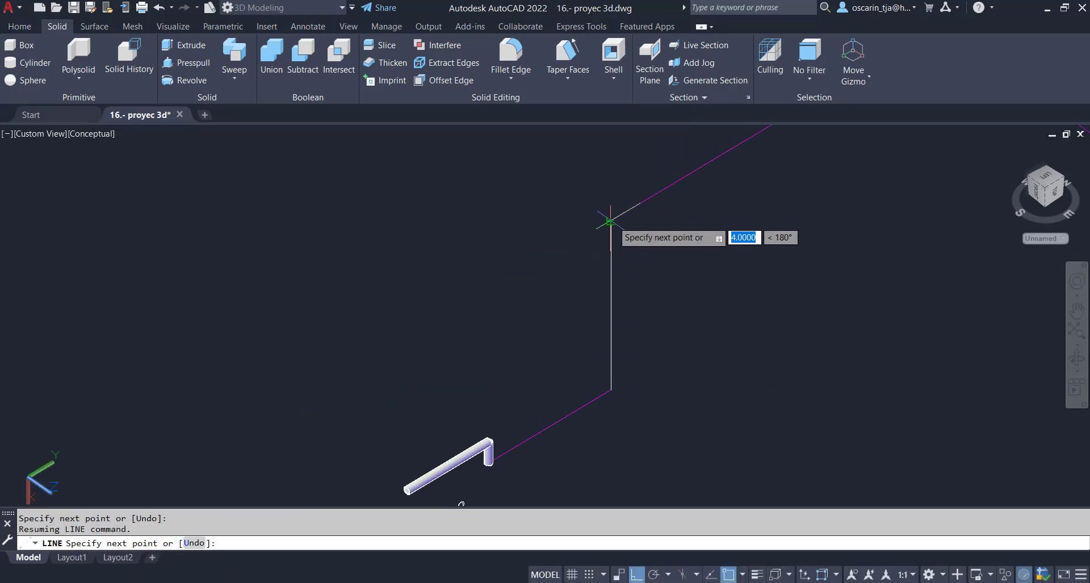
left_click(610, 222)
key("Return")
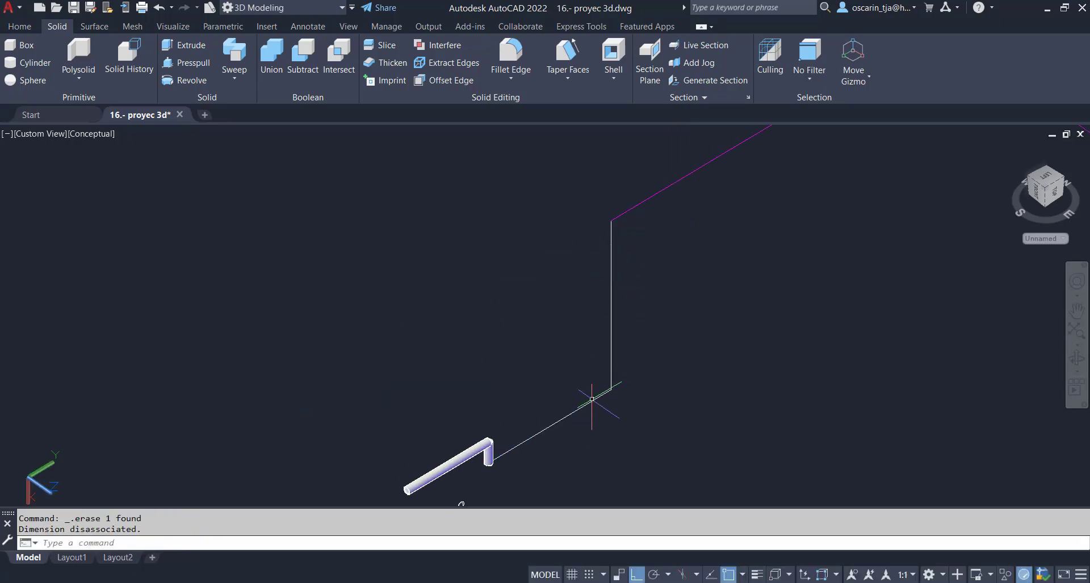
Join the new sloping line and tall vertical line into one continuous path
middle_click_drag(583, 432, 517, 462)
left_click(559, 425)
left_click(533, 371)
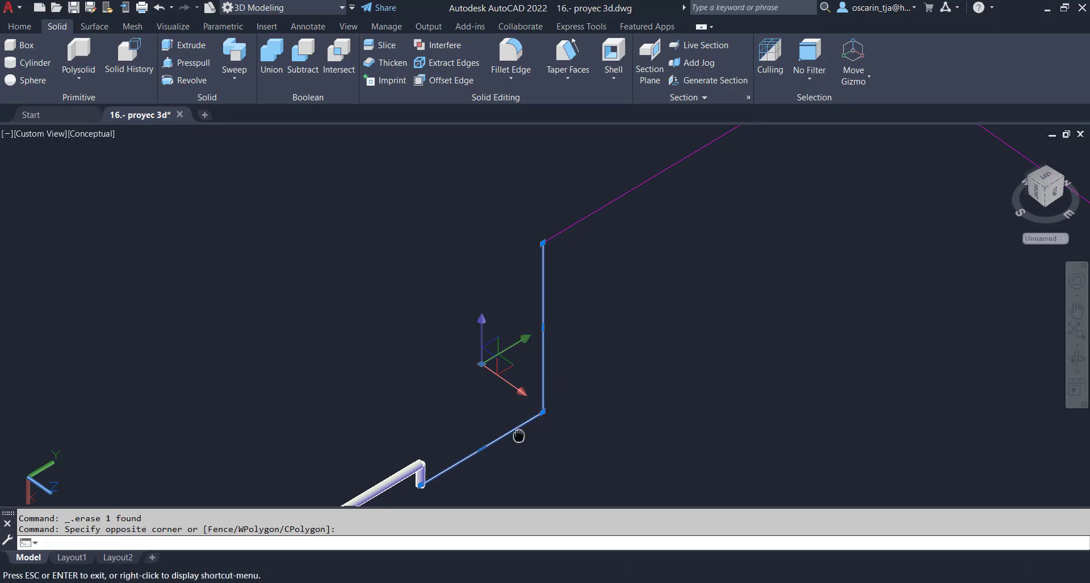
key("Escape")
Sweep the farther of the two remaining circle pairs as solids along the connected sloping and tall vertical path
scroll(397, 474, "up", 3)
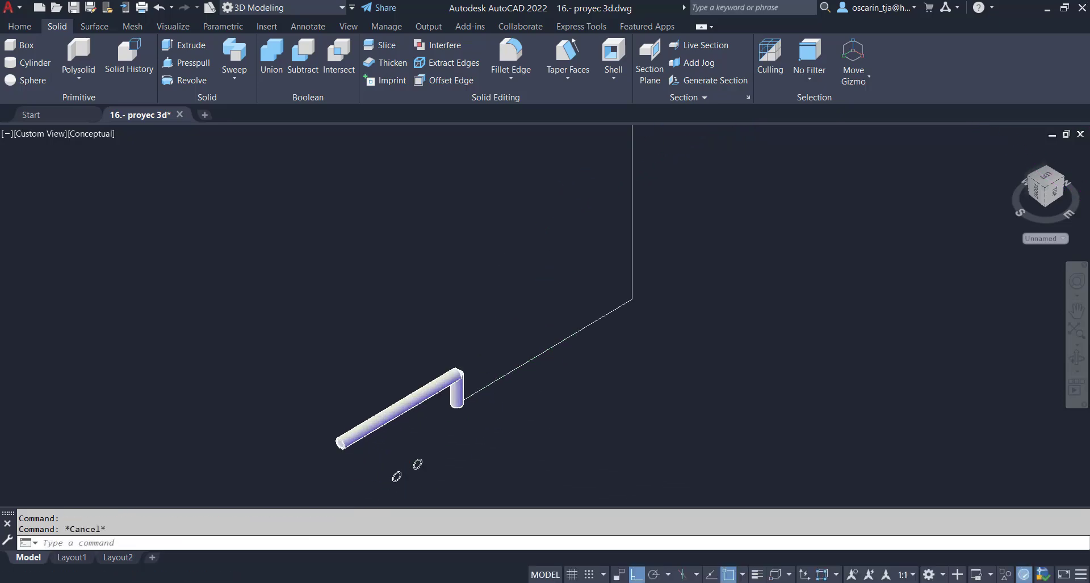
left_click(248, 56)
left_click(423, 470)
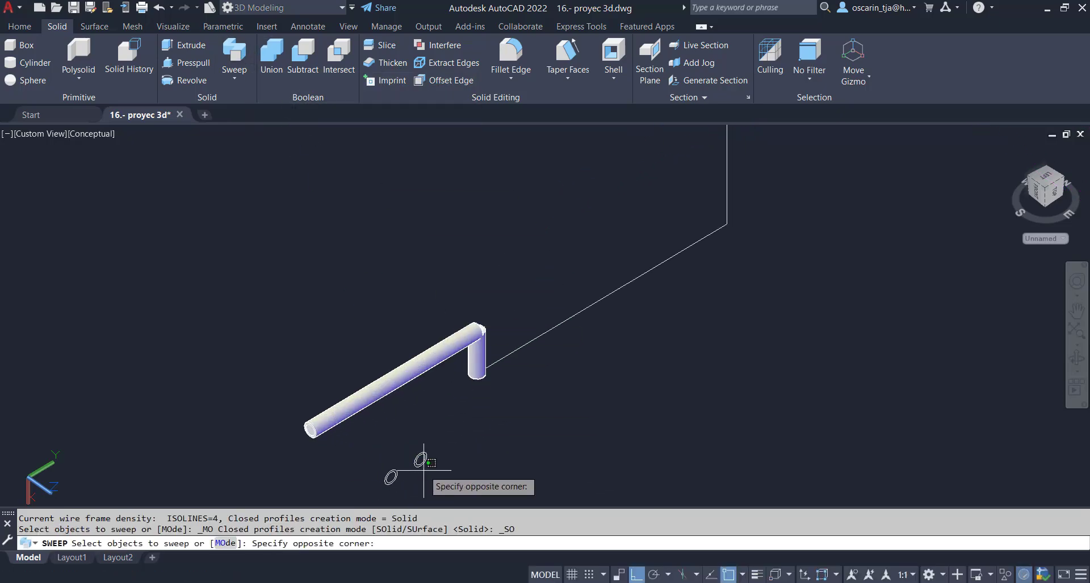
left_click(407, 451)
key("Return")
left_click(581, 312)
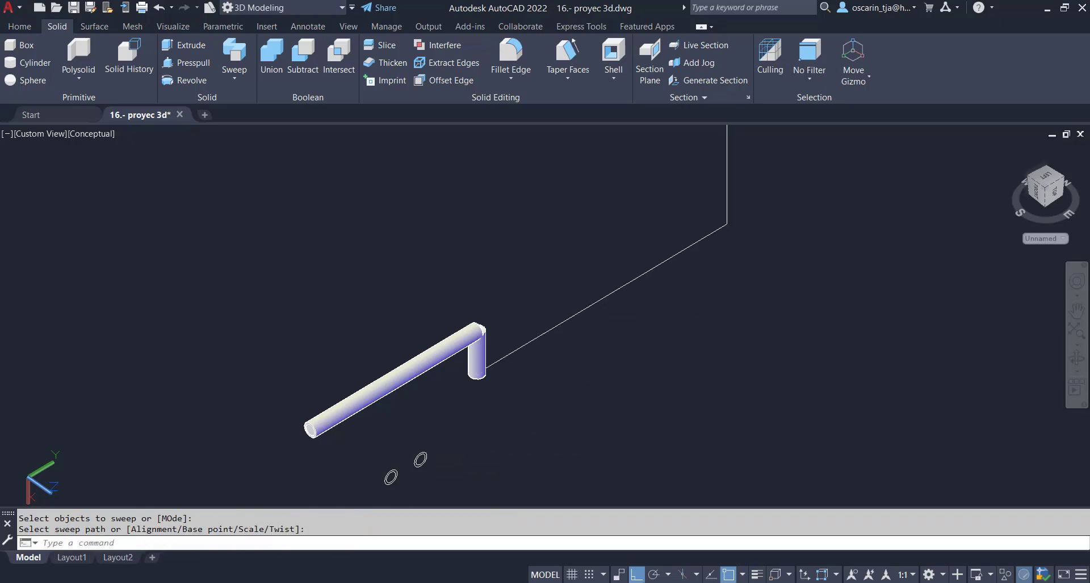
scroll(627, 307, "down", 1)
middle_click_drag(681, 267, 602, 369)
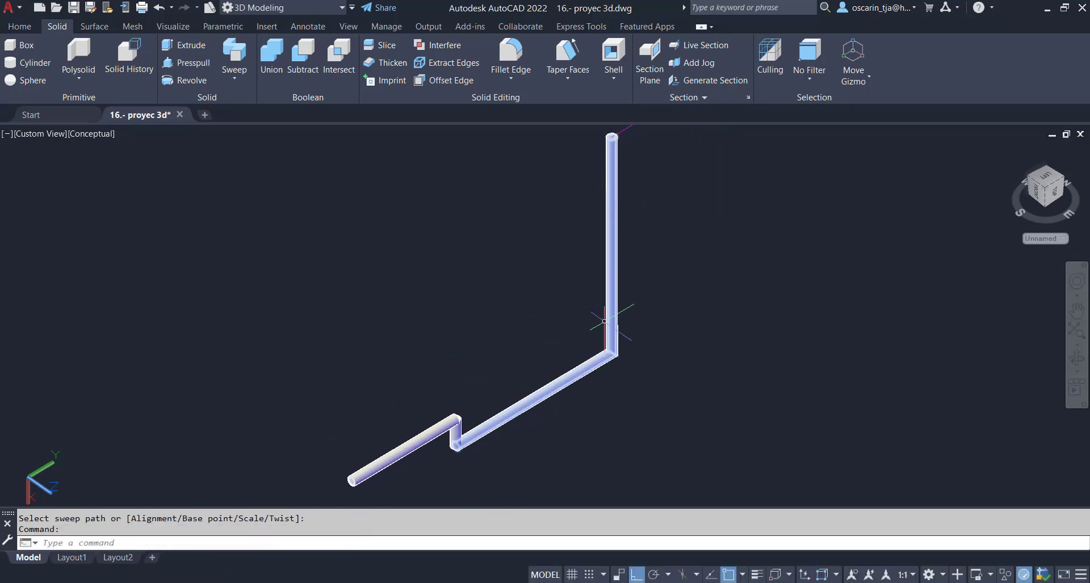
Examine the swept pipes from several angles, especially the joints at both ends of the short vertical pipe
middle_click_drag(465, 423, 380, 397, "shift")
middle_click_drag(448, 429, 450, 316)
scroll(450, 318, "down", 3)
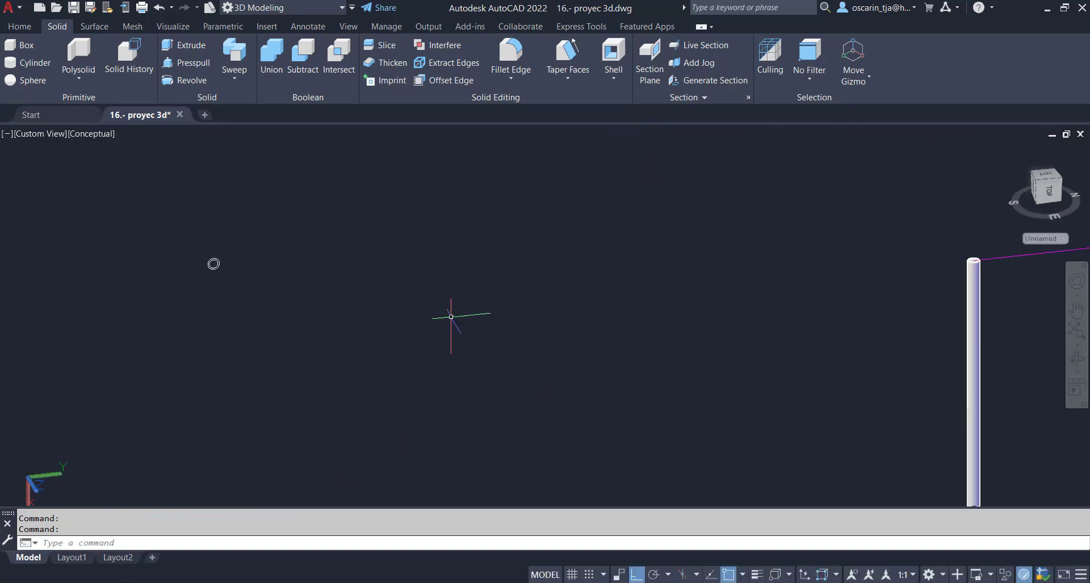
scroll(628, 460, "up", 3)
scroll(628, 454, "up", 2)
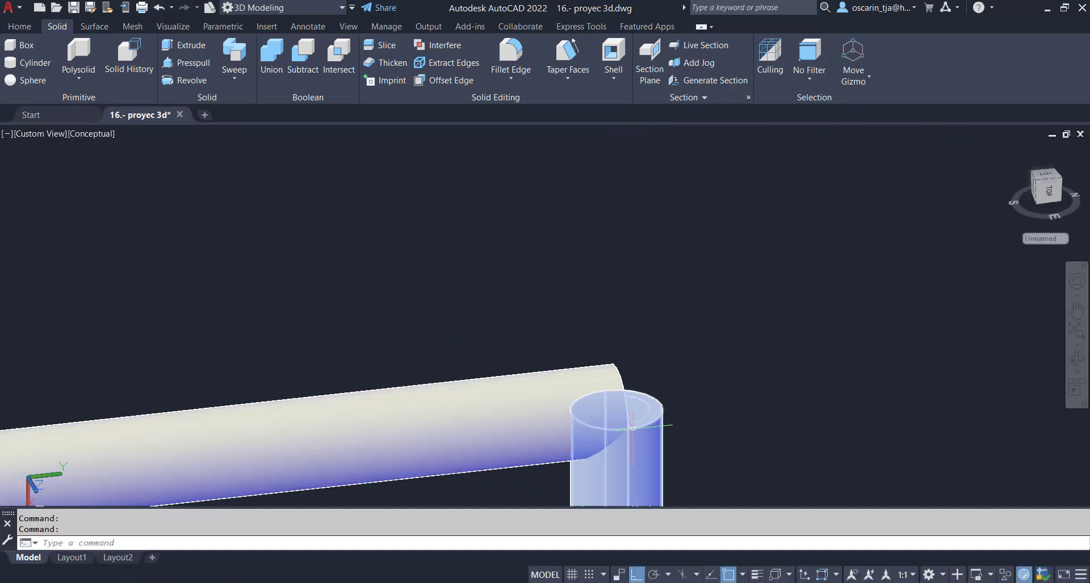
scroll(635, 431, "down", 2)
middle_click_drag(635, 432, 628, 316)
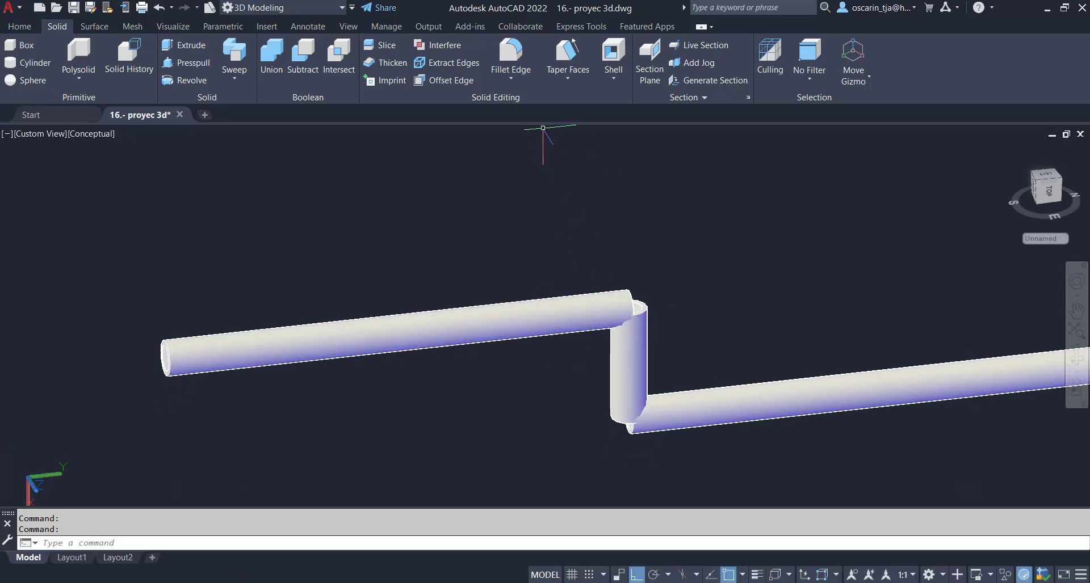
scroll(570, 201, "down", 3)
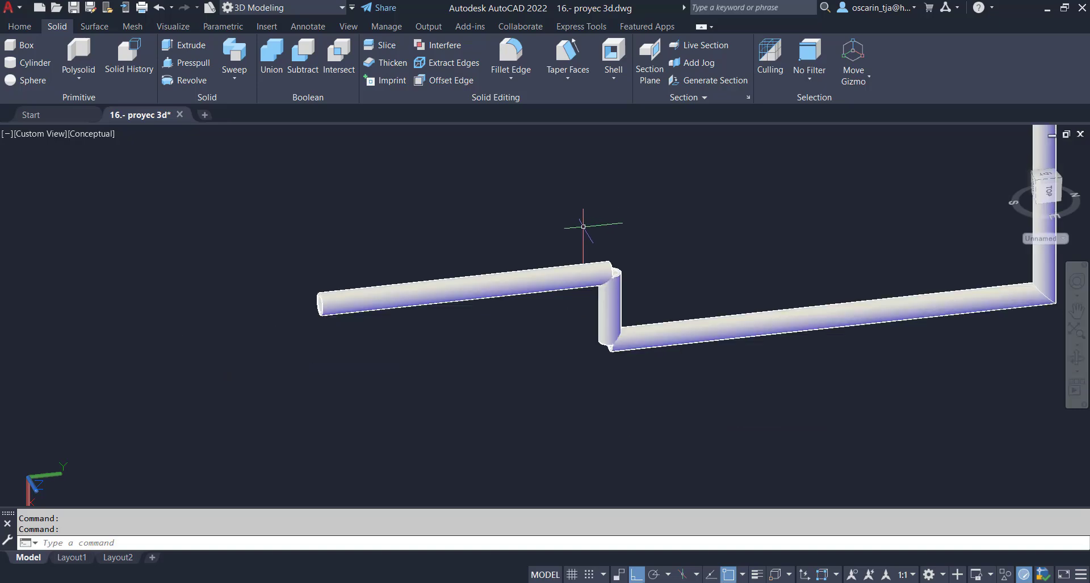
middle_click_drag(584, 231, 591, 372)
scroll(718, 373, "down", 3)
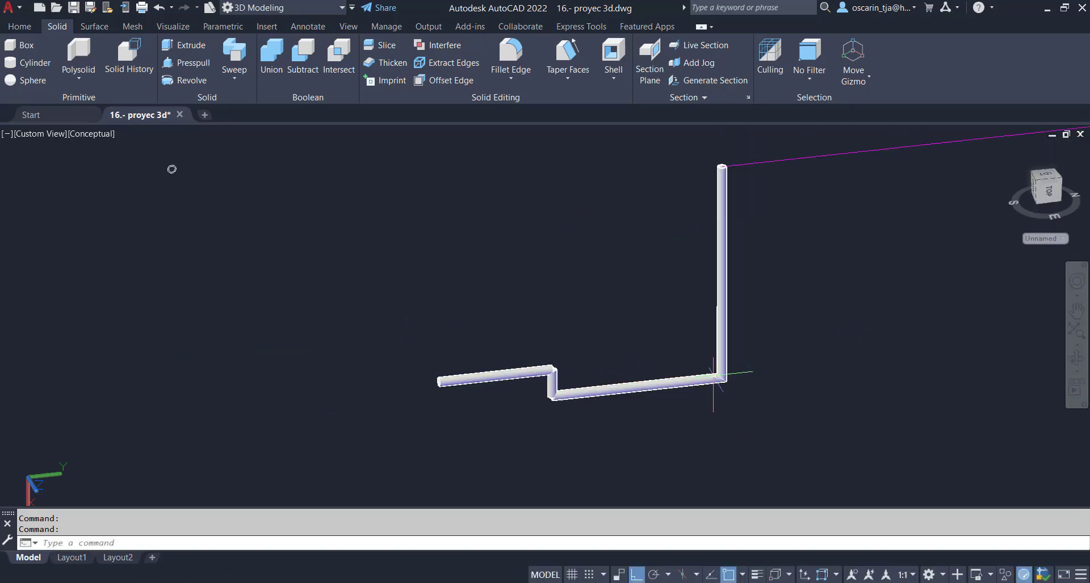
middle_click_drag(717, 373, 560, 401, "shift")
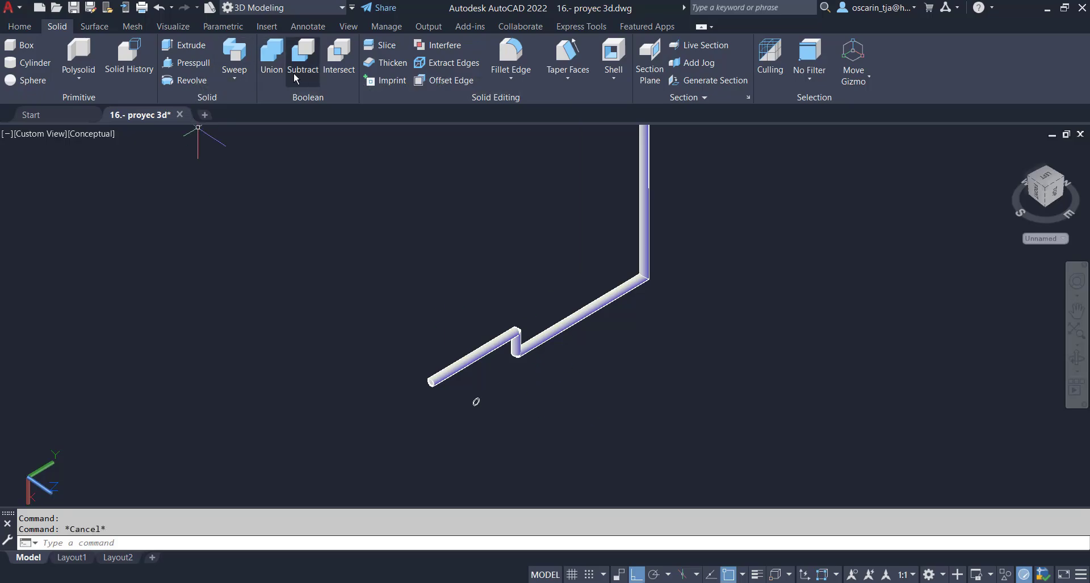
middle_click_drag(476, 402, 526, 420, "shift")
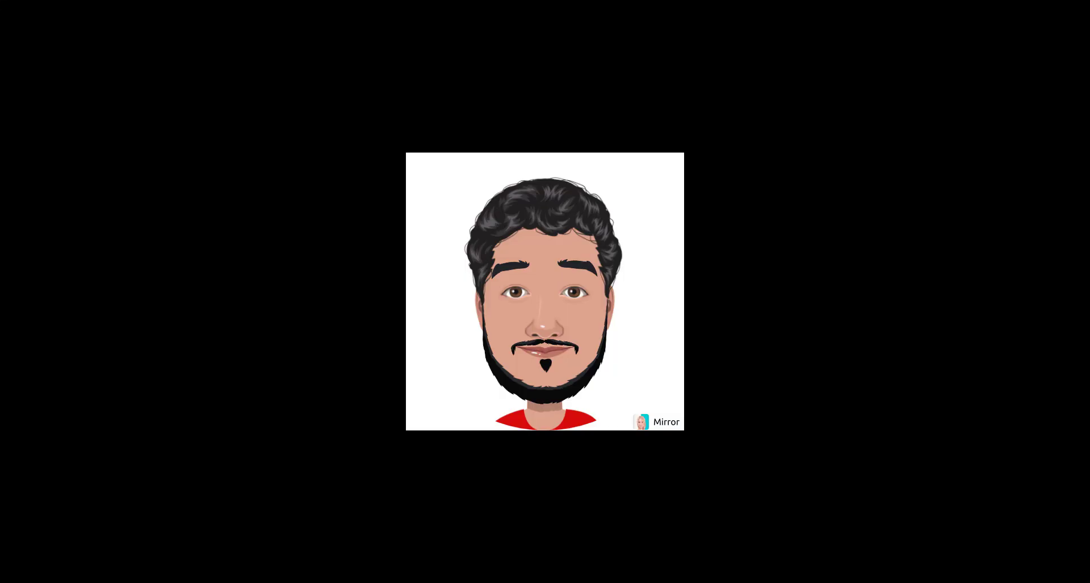